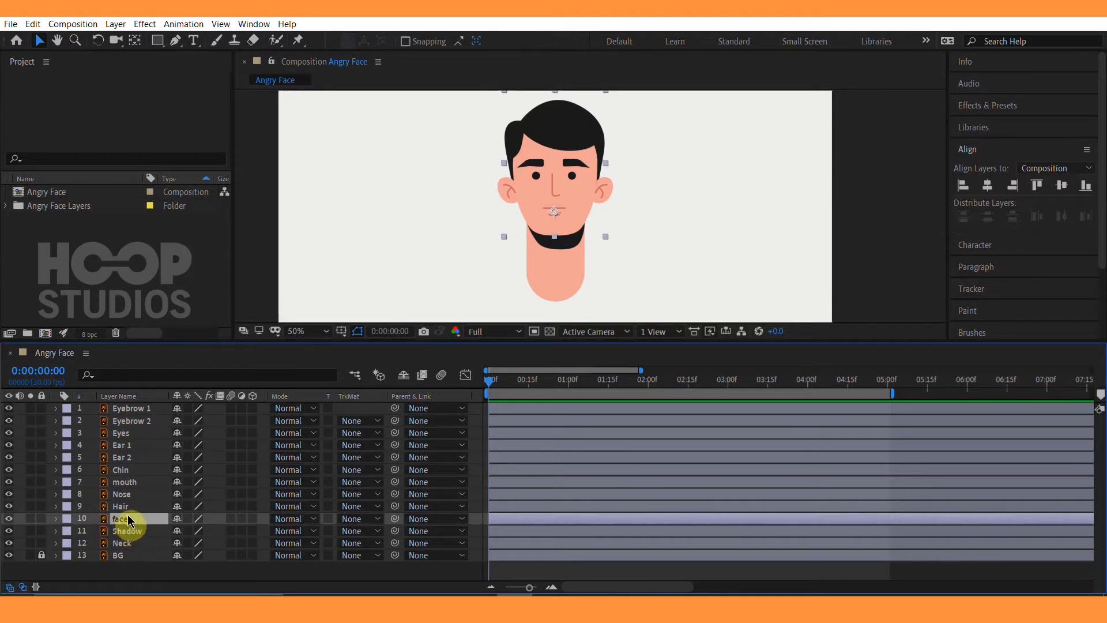
# Parent all layers from Eyebrow 1 through Hair to the face layer.
pyautogui.moveTo(593, 239); pyautogui.dragTo(578, 239)
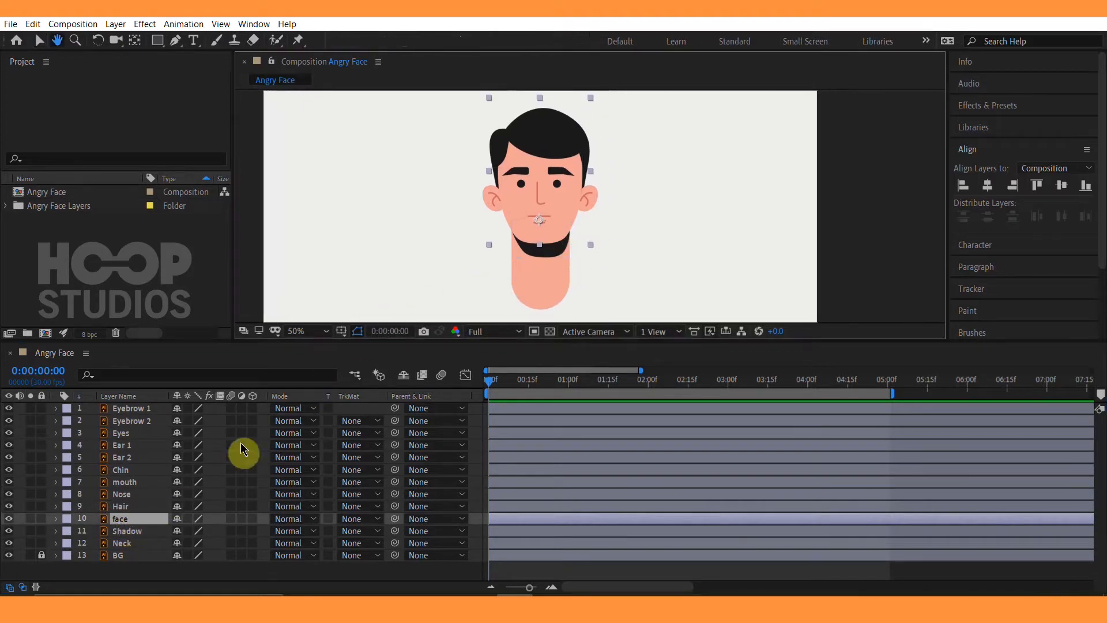
pyautogui.click(121, 507)
pyautogui.keyDown('shift'); pyautogui.click(144, 411); pyautogui.keyUp('shift')
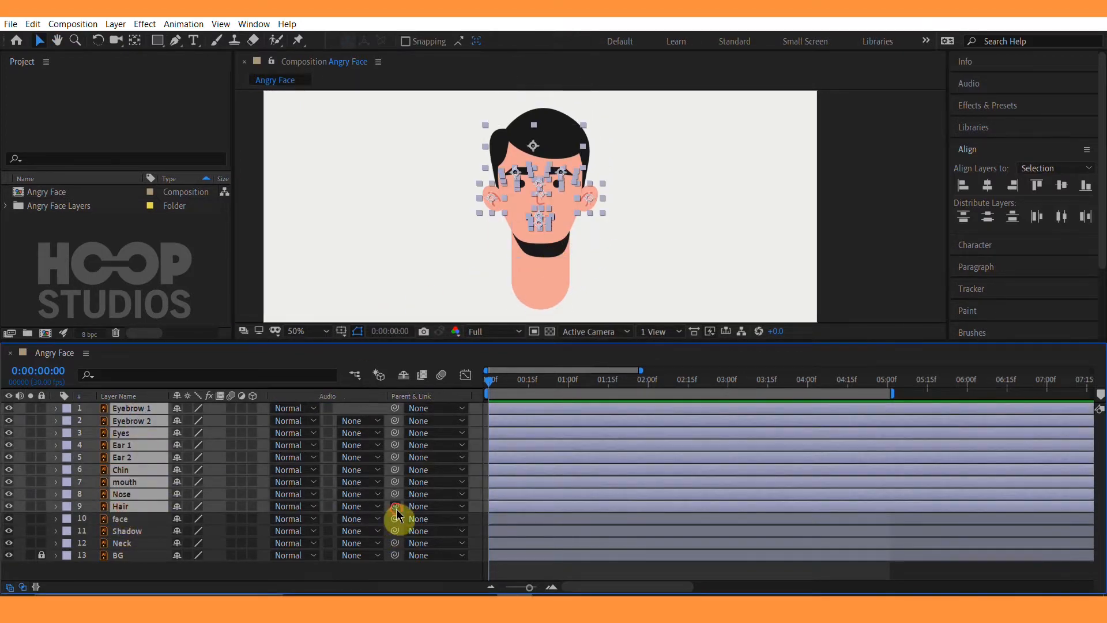
pyautogui.moveTo(396, 511); pyautogui.dragTo(124, 521)
pyautogui.doubleClick(124, 519)
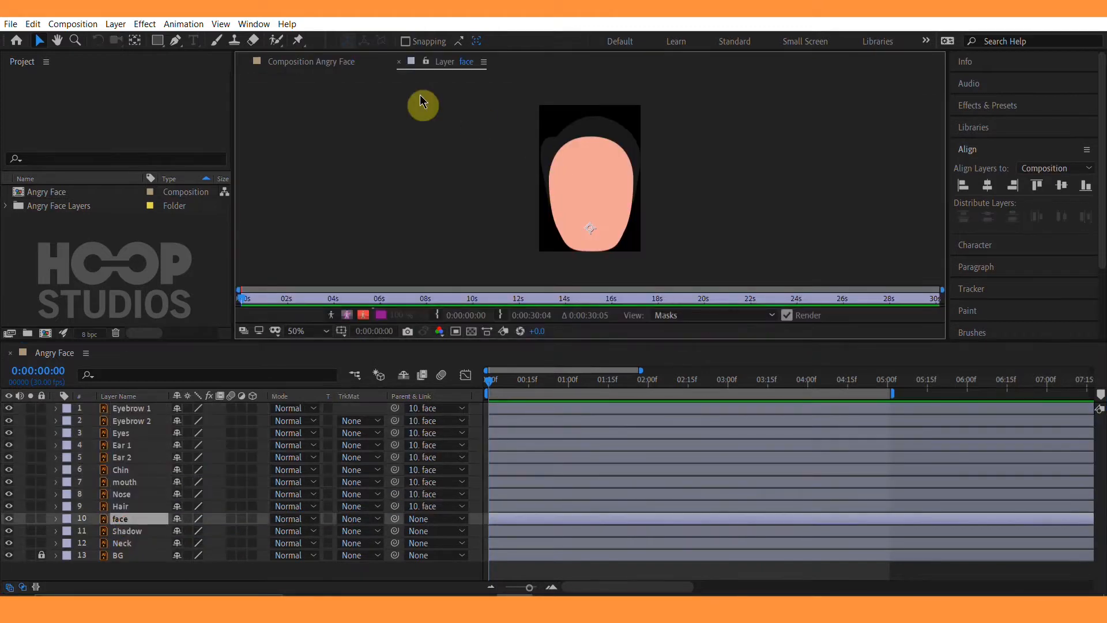
pyautogui.click(400, 62)
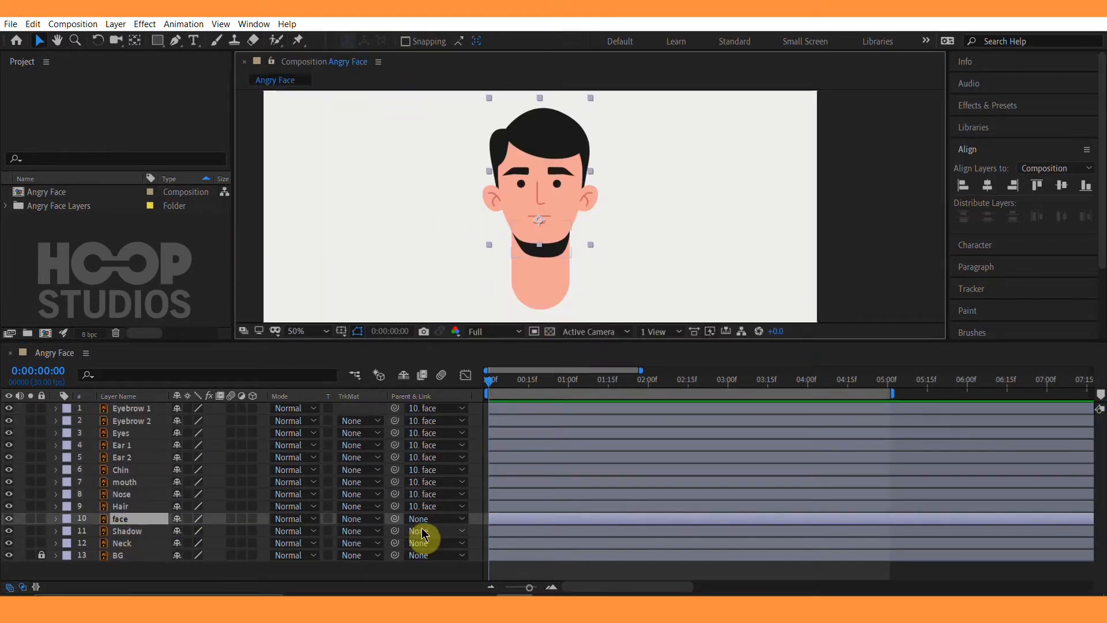
# Parent the face and Shadow layers to the Neck layer.
pyautogui.moveTo(396, 524); pyautogui.dragTo(118, 545)
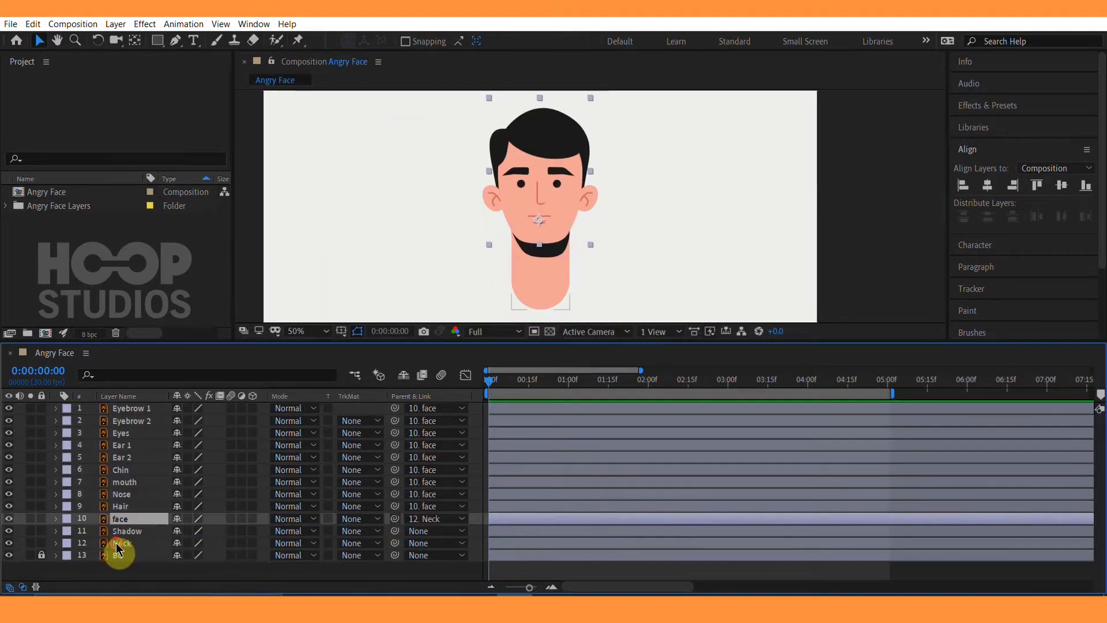
pyautogui.click(130, 531)
pyautogui.moveTo(390, 536); pyautogui.dragTo(118, 548)
pyautogui.click(124, 542)
pyautogui.click(796, 174)
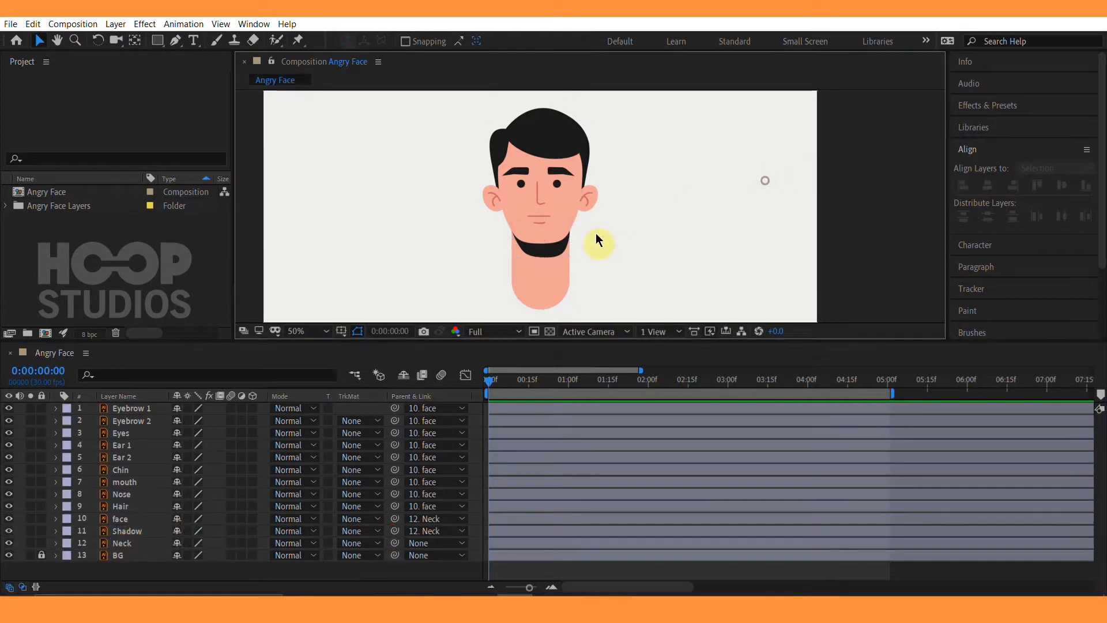
# Convert the mouth vector layer into an editable shape layer with Create Shapes from Vector Layer.
pyautogui.click(573, 240)
pyautogui.scroll(2, 594, 235)
pyautogui.moveTo(593, 232); pyautogui.dragTo(675, 257)
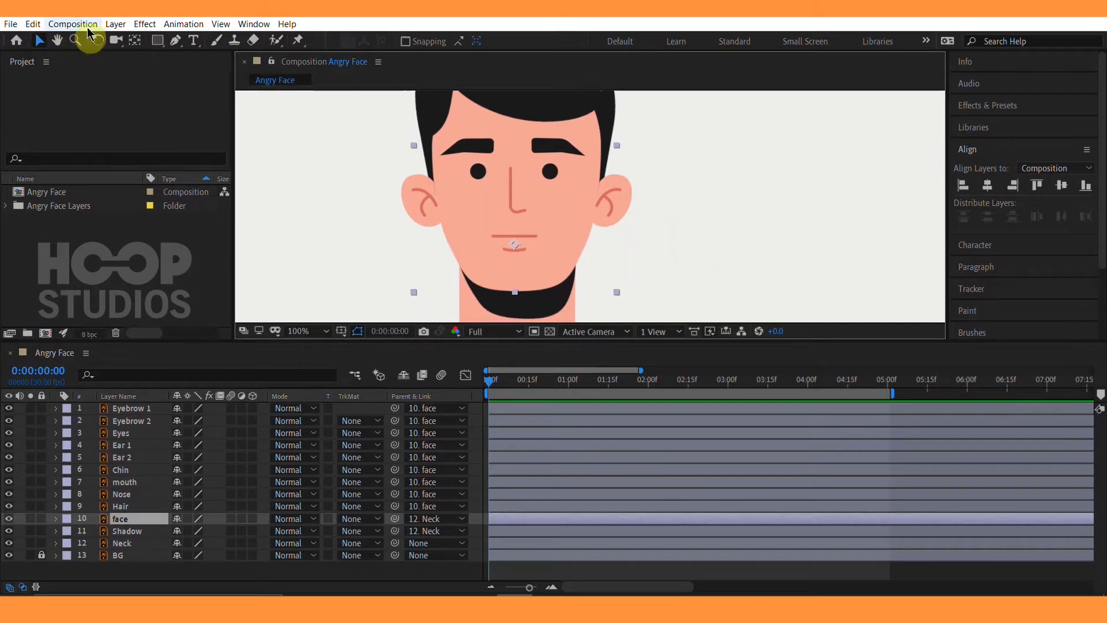
pyautogui.click(744, 269)
pyautogui.click(532, 244)
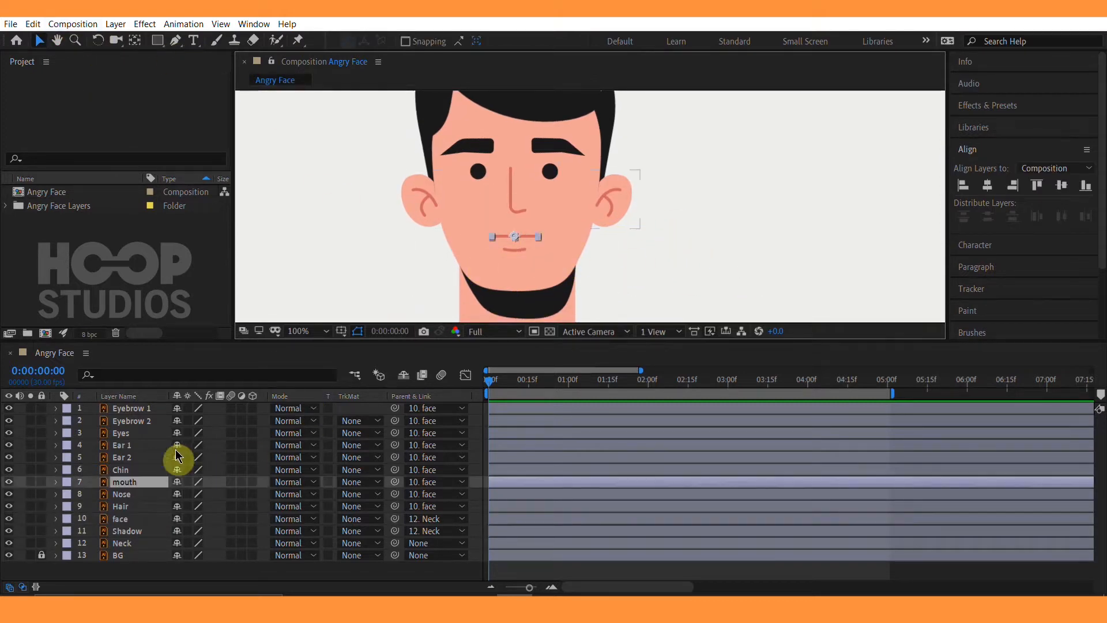
pyautogui.rightClick(121, 482)
pyautogui.moveTo(199, 398)
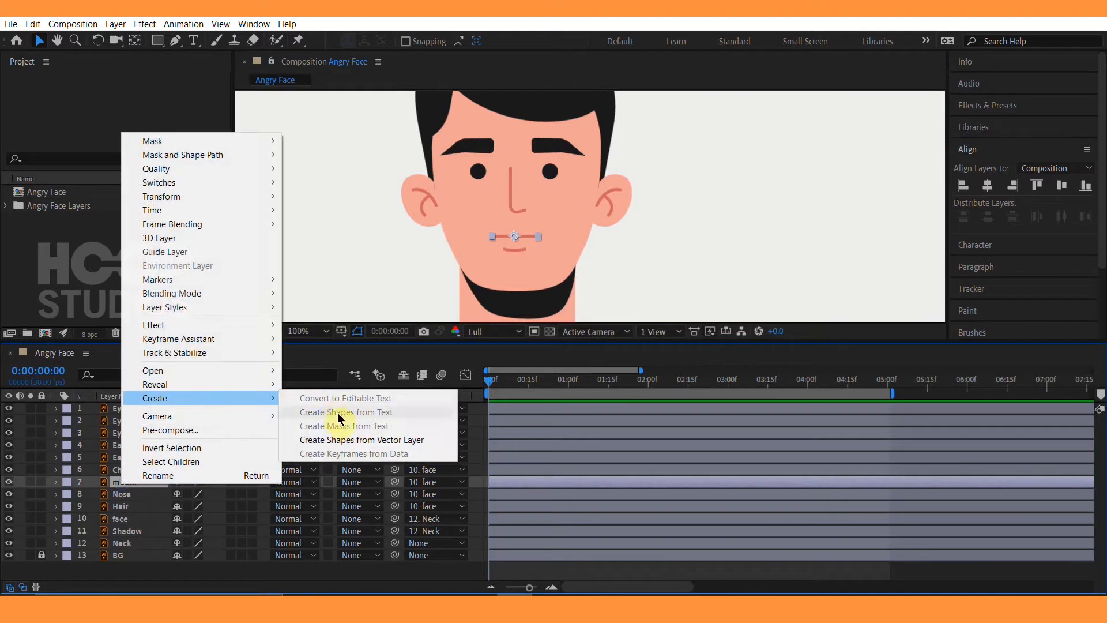
pyautogui.click(323, 441)
# Delete the original mouth vector layer and select the mouth shape layer.
pyautogui.scroll(2, 630, 283)
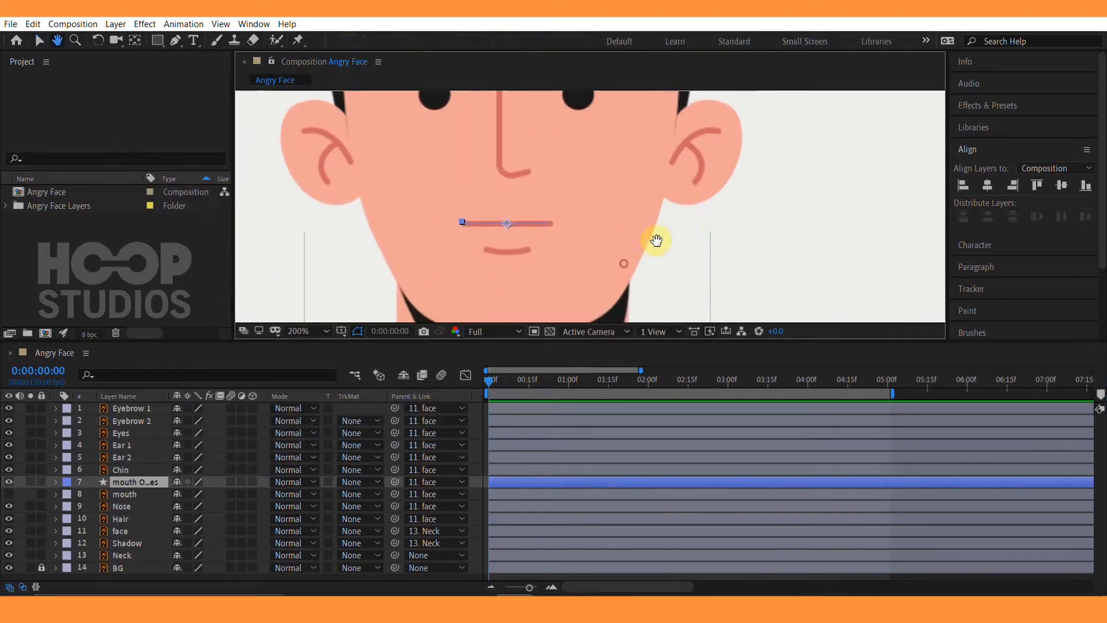
pyautogui.click(135, 495)
pyautogui.press('Delete')
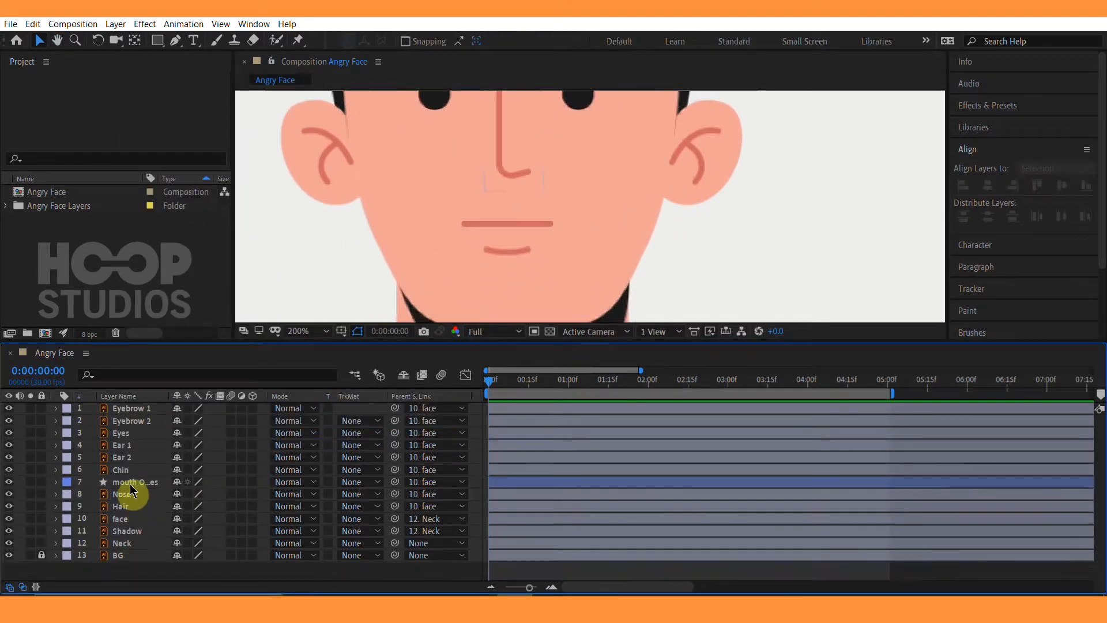
pyautogui.click(133, 482)
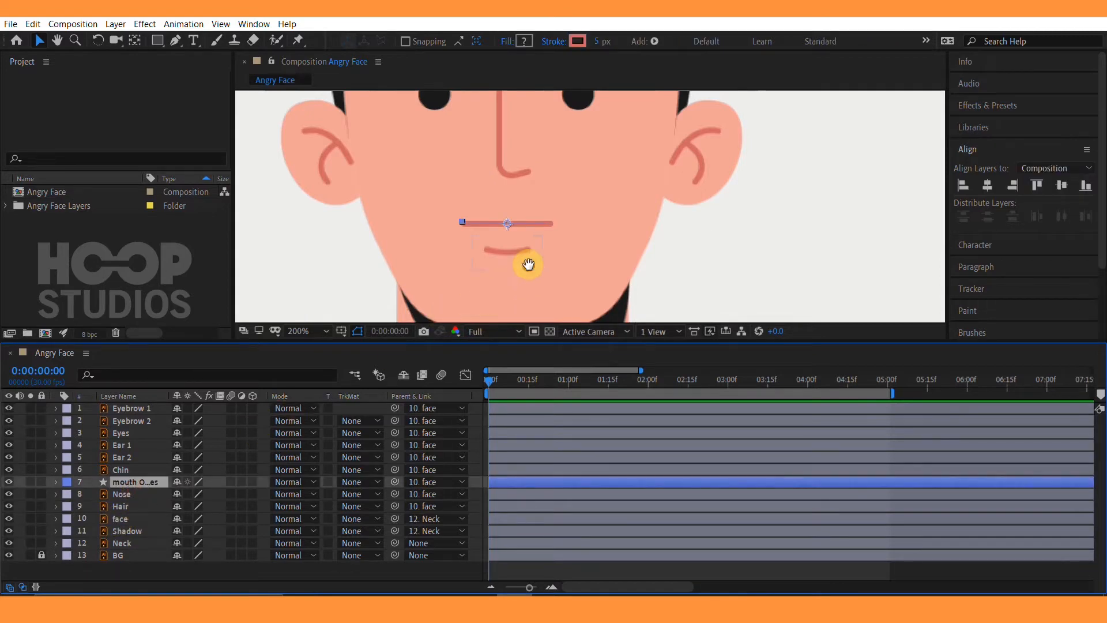
pyautogui.moveTo(529, 264); pyautogui.dragTo(519, 261)
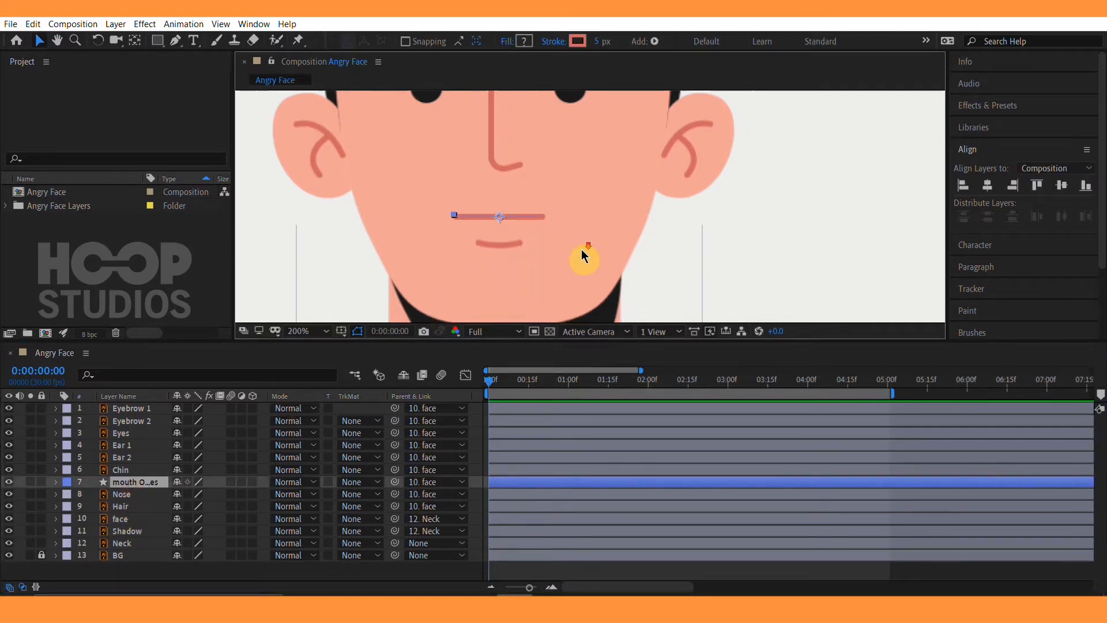
# Keyframe the face layer's resting position at frame 10 and again at 0:00:01:00.
pyautogui.press(',')
pyautogui.click(685, 252)
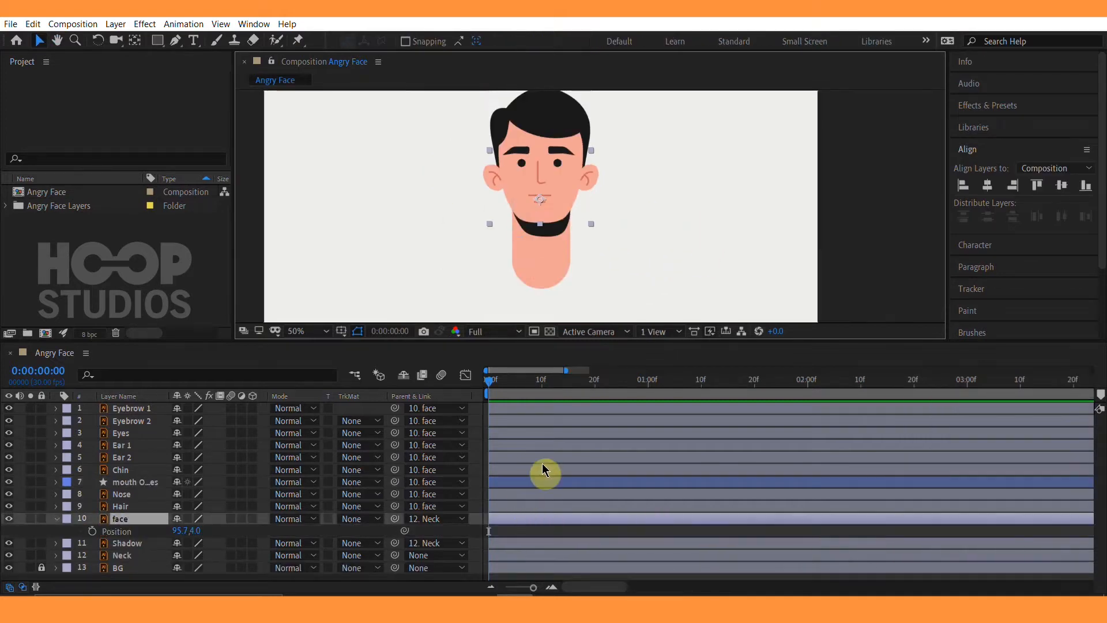
pyautogui.click(92, 532)
pyautogui.click(542, 391)
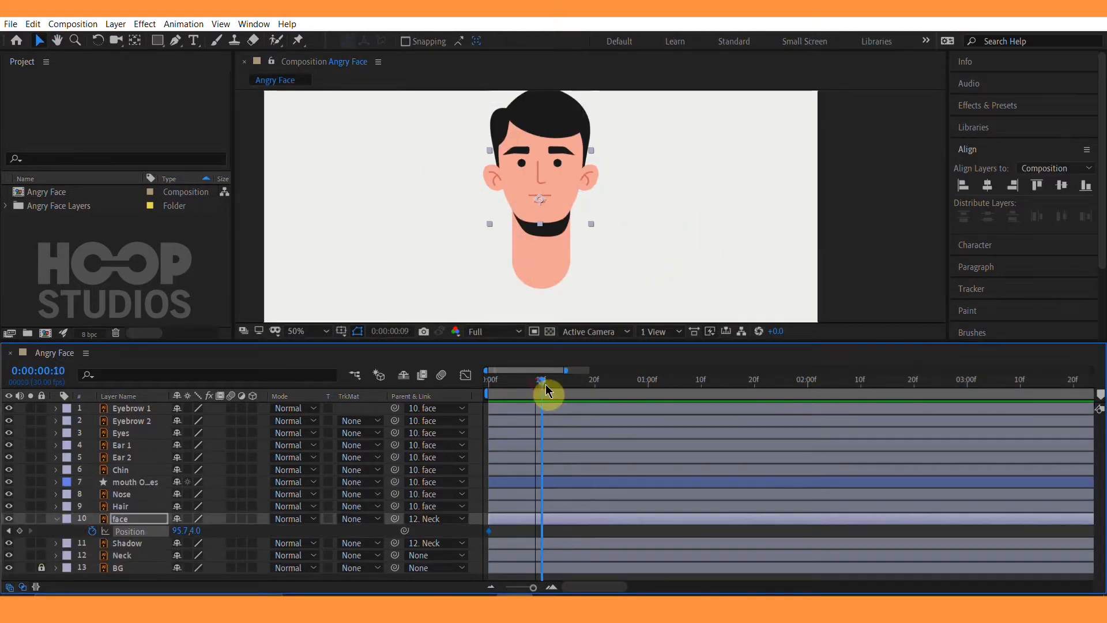
pyautogui.moveTo(486, 530); pyautogui.dragTo(542, 531)
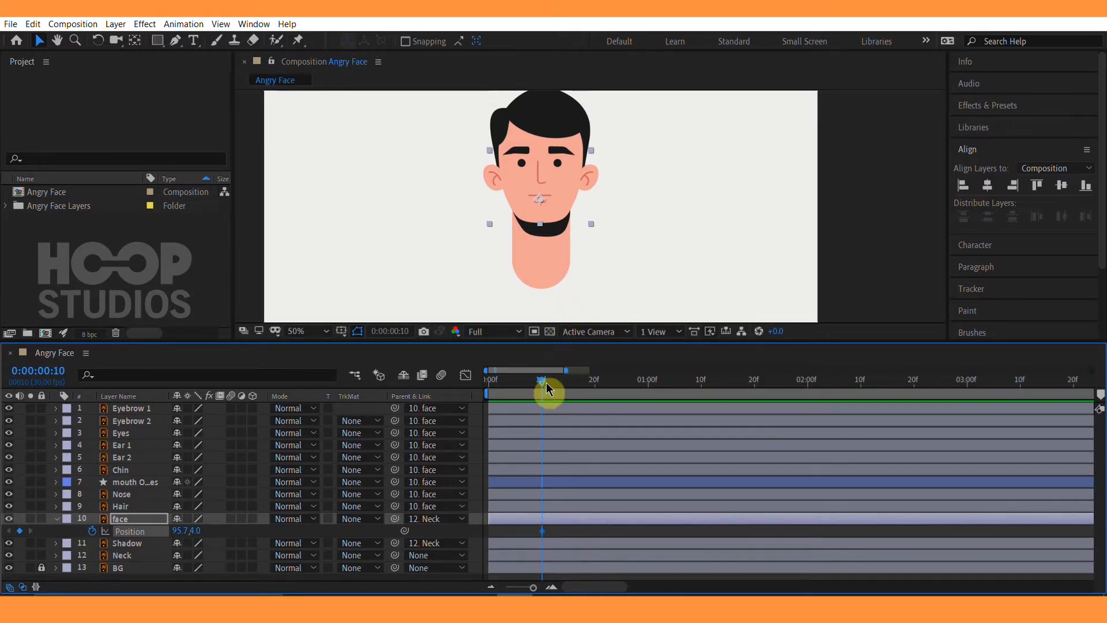
pyautogui.moveTo(547, 390); pyautogui.dragTo(571, 392)
pyautogui.moveTo(644, 398); pyautogui.dragTo(655, 393)
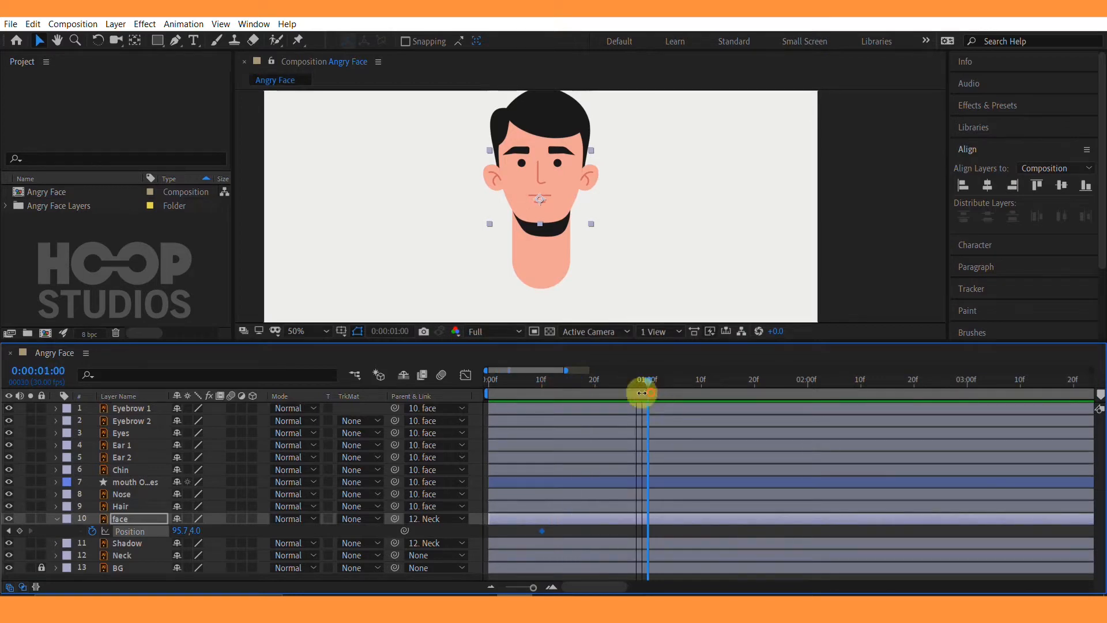
pyautogui.click(20, 531)
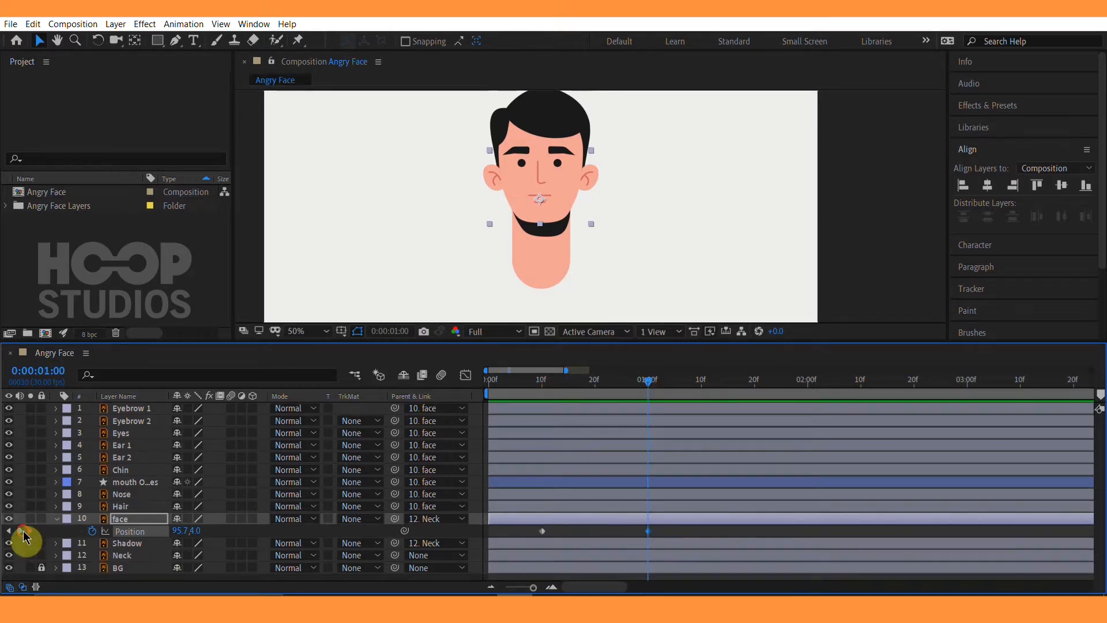
# Lower the face layer at frame 20, setting its position to 95.7, 34.0.
pyautogui.click(596, 385)
pyautogui.scroll(2, 583, 216)
pyautogui.moveTo(585, 214); pyautogui.dragTo(541, 211)
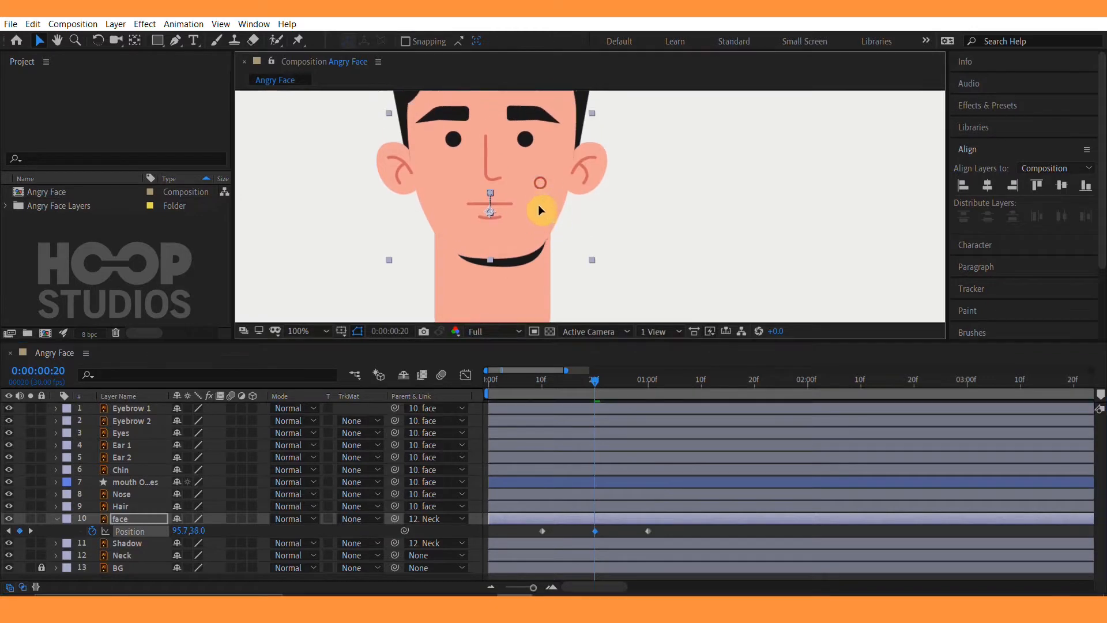
pyautogui.press('Up')
pyautogui.press('Up')
pyautogui.press('Up')
pyautogui.press('Up')
pyautogui.press('Up')
pyautogui.press('Up')
pyautogui.press('Up')
pyautogui.press('Up')
pyautogui.press('Up')
pyautogui.press('Up')
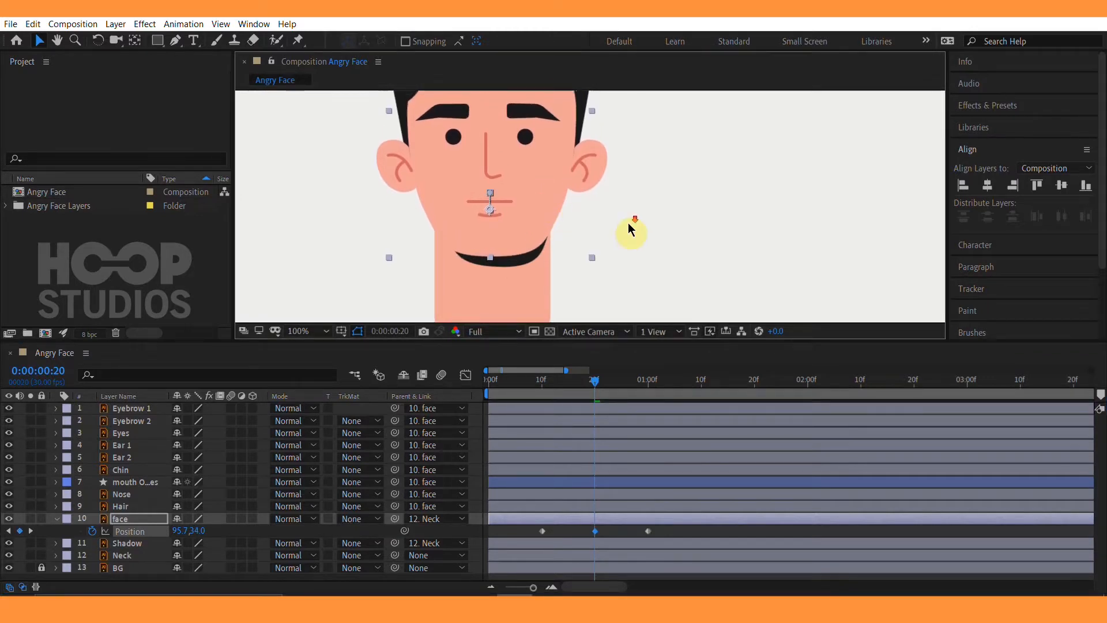
pyautogui.scroll(-2, 646, 230)
pyautogui.click(538, 385)
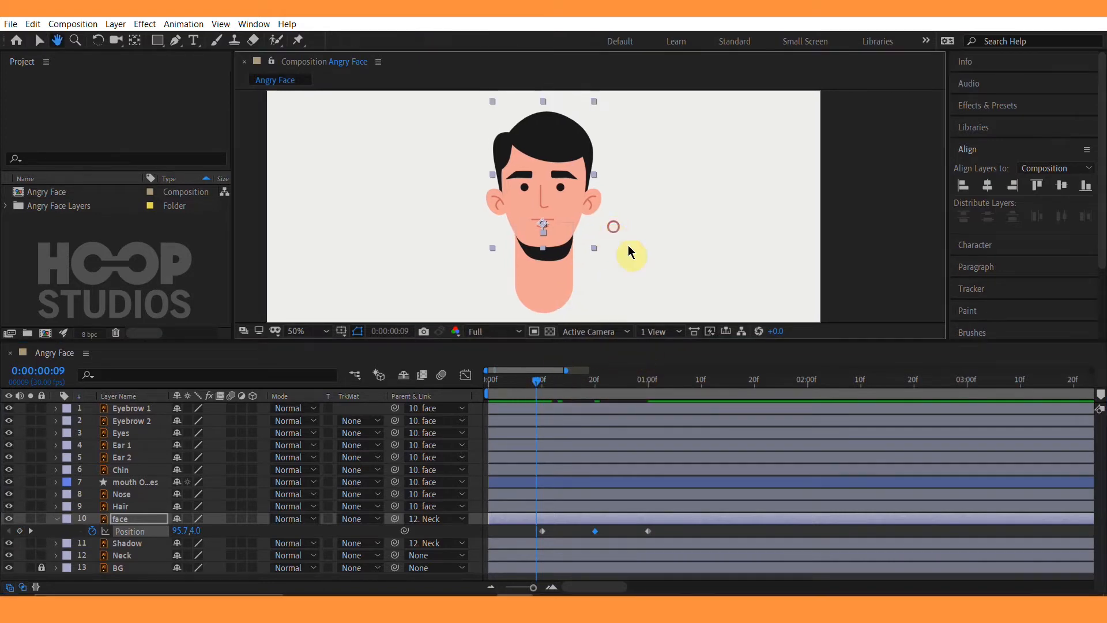
# Keyframe the position of both eyebrows at frame 10 and lower them to a Y position of 284.5 at frame 20.
pyautogui.scroll(2, 694, 236)
pyautogui.click(729, 246)
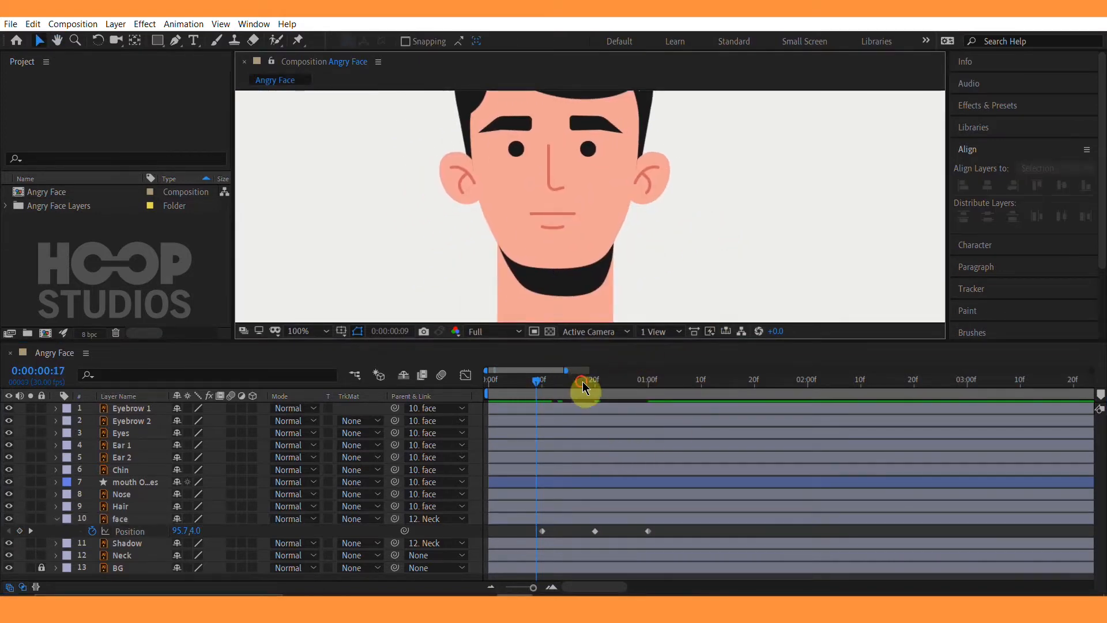
pyautogui.moveTo(583, 382); pyautogui.dragTo(591, 382)
pyautogui.click(512, 141)
pyautogui.keyDown('shift'); pyautogui.click(583, 148); pyautogui.keyUp('shift')
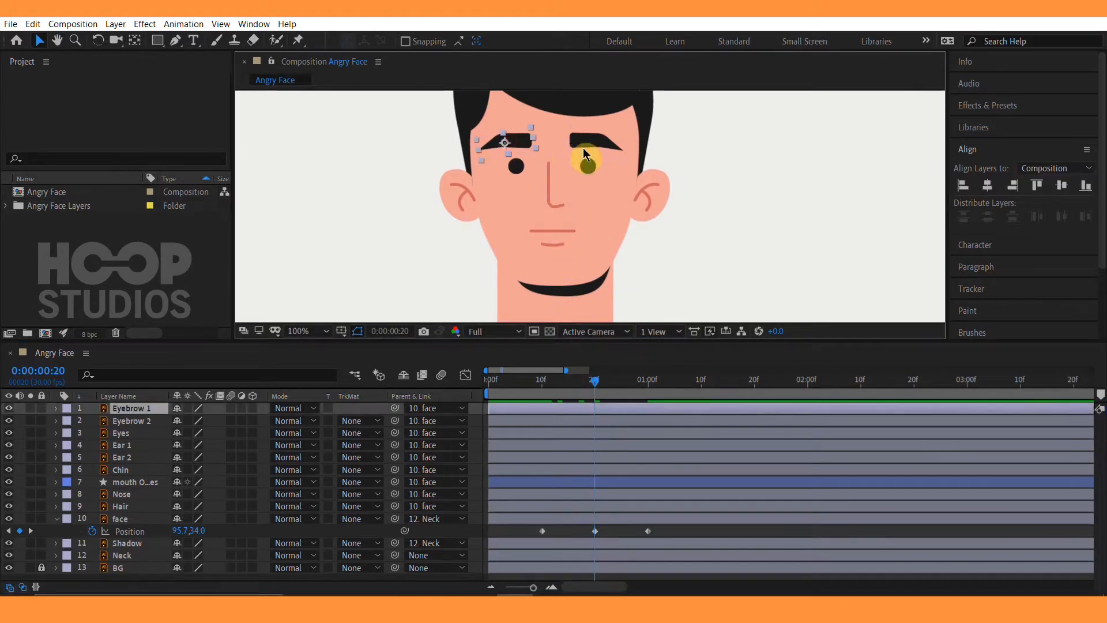
pyautogui.click(542, 385)
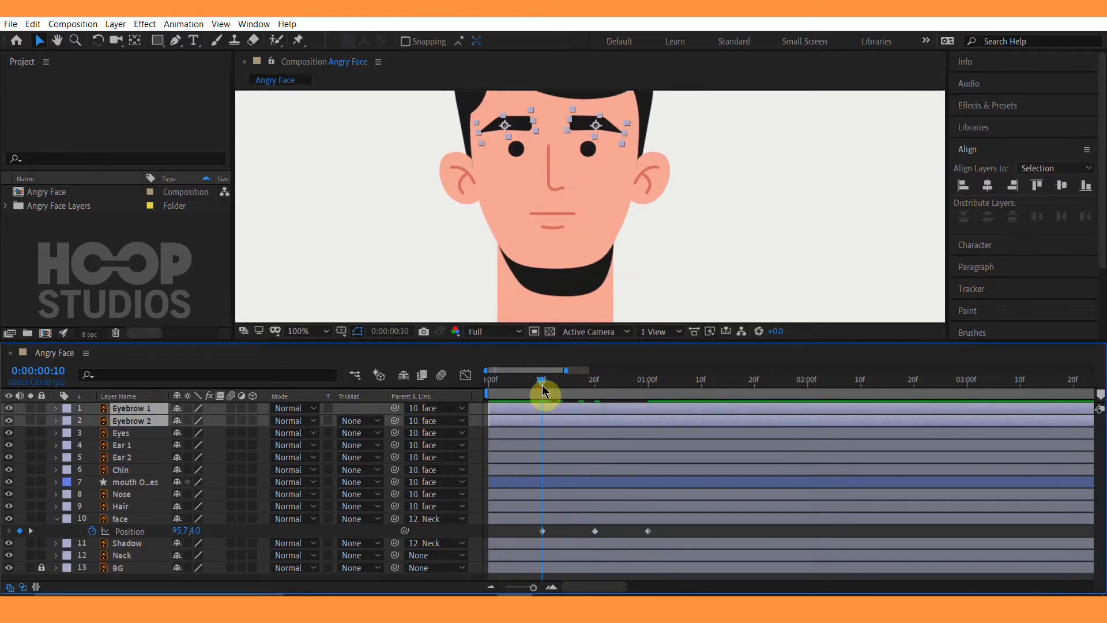
pyautogui.press('p')
pyautogui.hotkey('alt', 'shift', 'p')
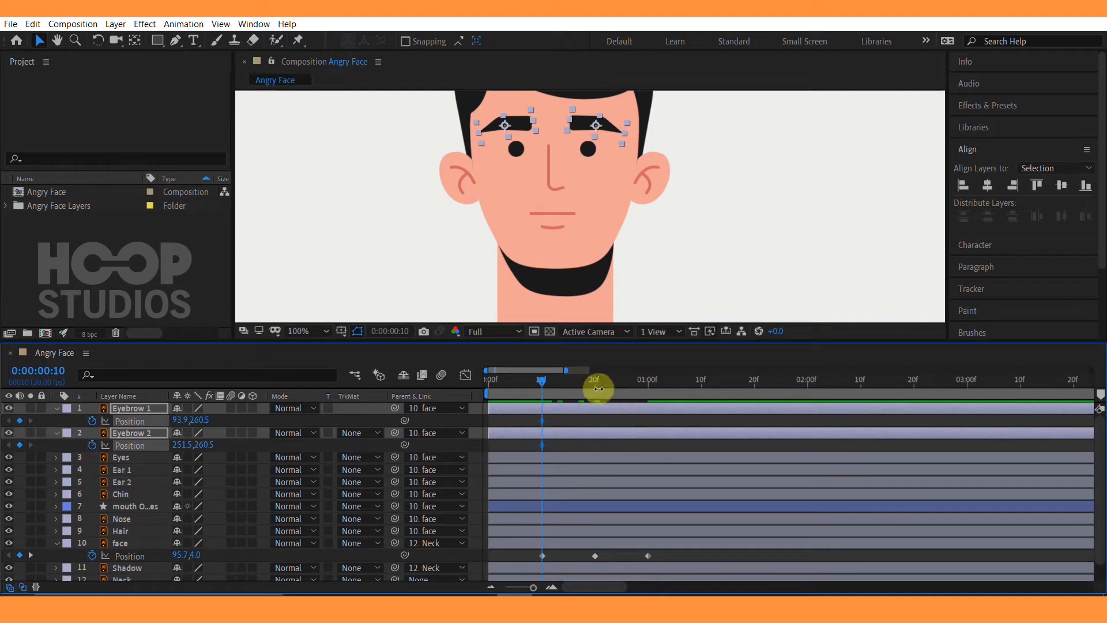
pyautogui.click(595, 382)
pyautogui.moveTo(613, 152); pyautogui.dragTo(612, 160)
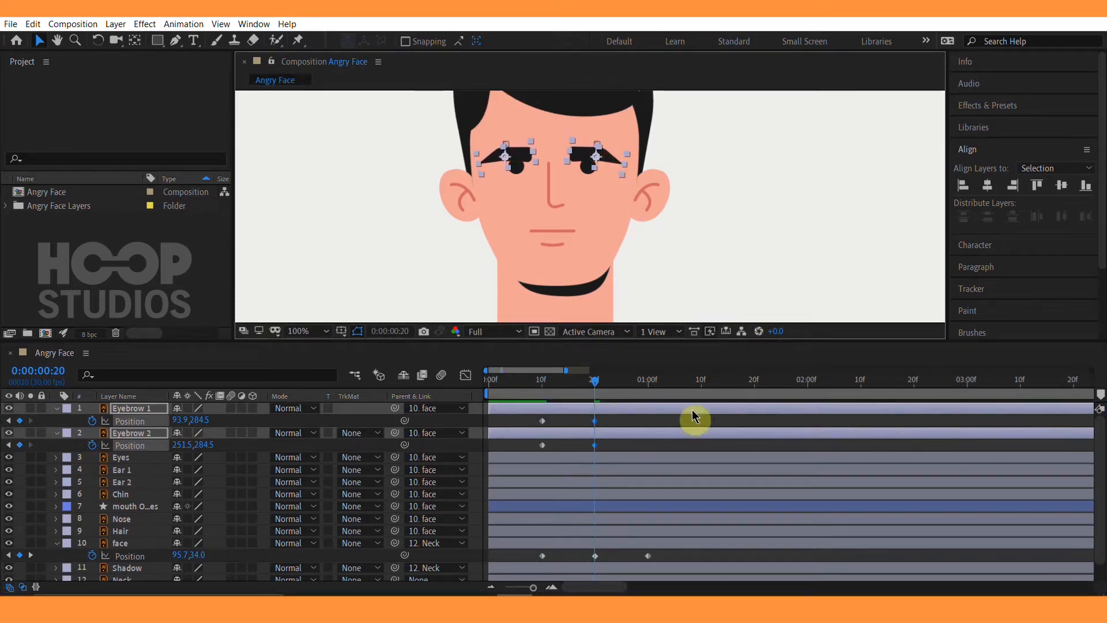
# Copy the frame 10 position keyframe of Eyebrow 1 and of Eyebrow 2 to 0:00:01:00.
pyautogui.click(647, 385)
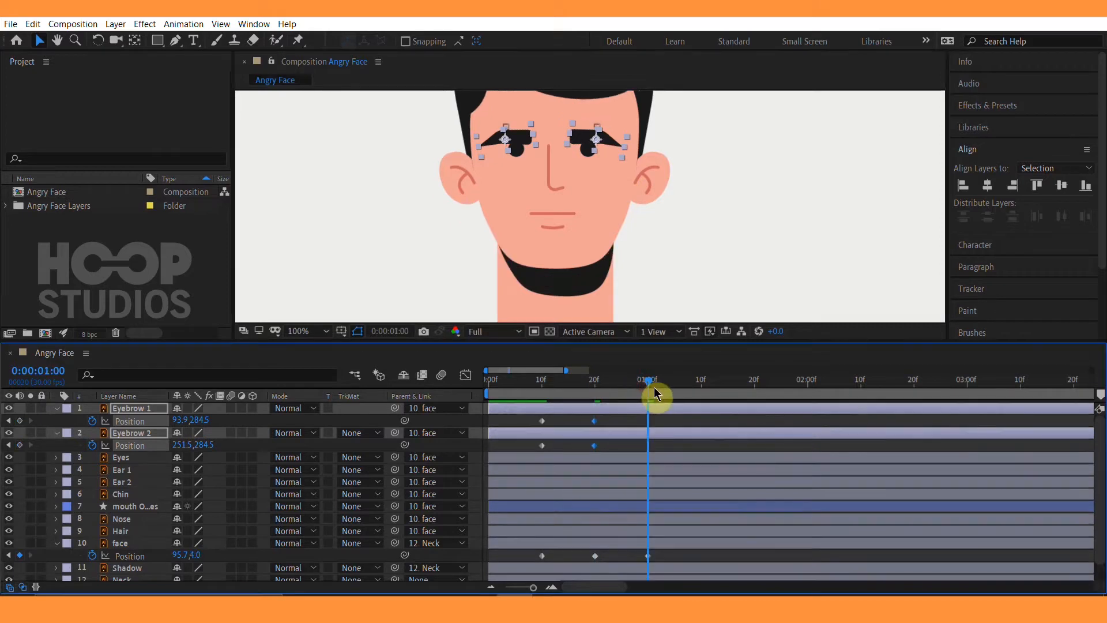
pyautogui.click(542, 420)
pyautogui.hotkey('ctrl', 'c')
pyautogui.hotkey('ctrl', 'v')
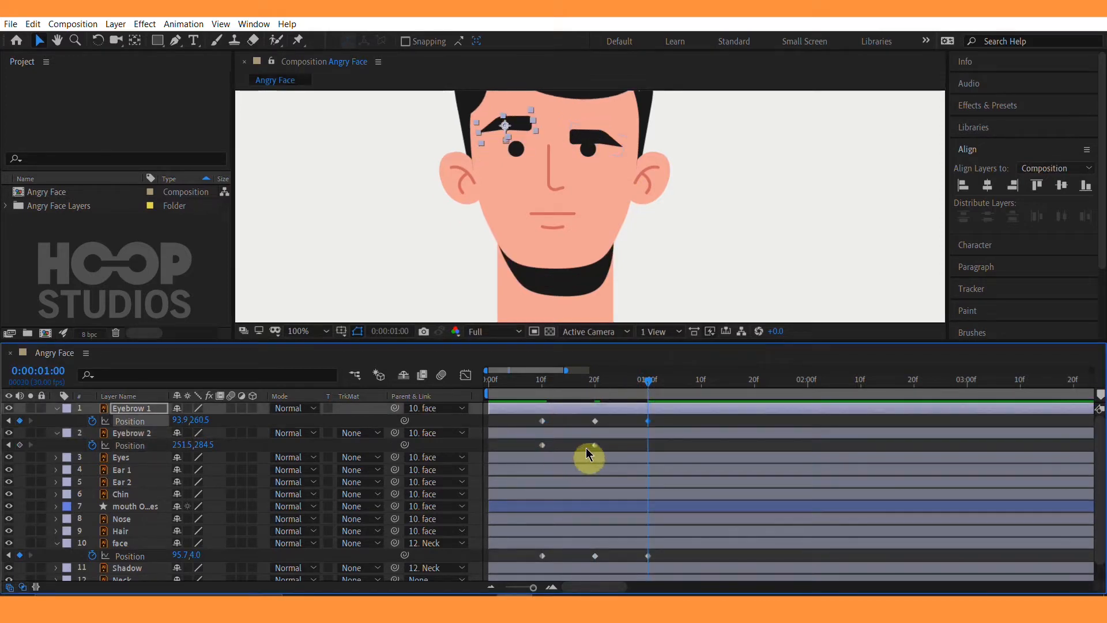
pyautogui.click(543, 445)
pyautogui.hotkey('ctrl', 'c')
pyautogui.hotkey('ctrl', 'v')
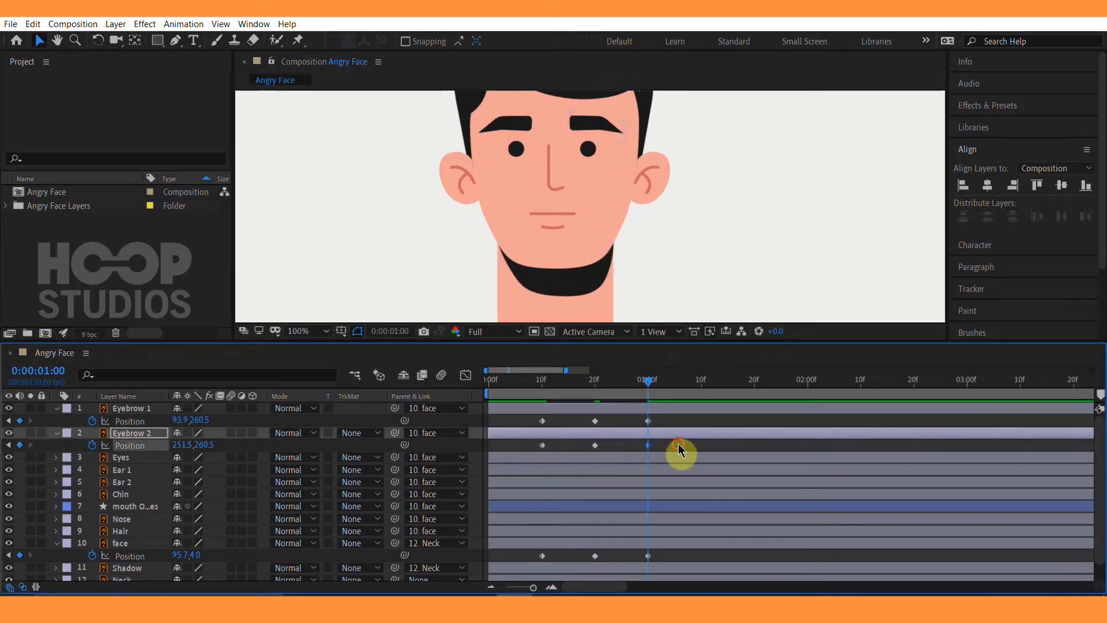
# Add a rotation keyframe to Eyebrow 2 and to Eyebrow 1 at 0:00:01:00.
pyautogui.moveTo(655, 272); pyautogui.dragTo(675, 227)
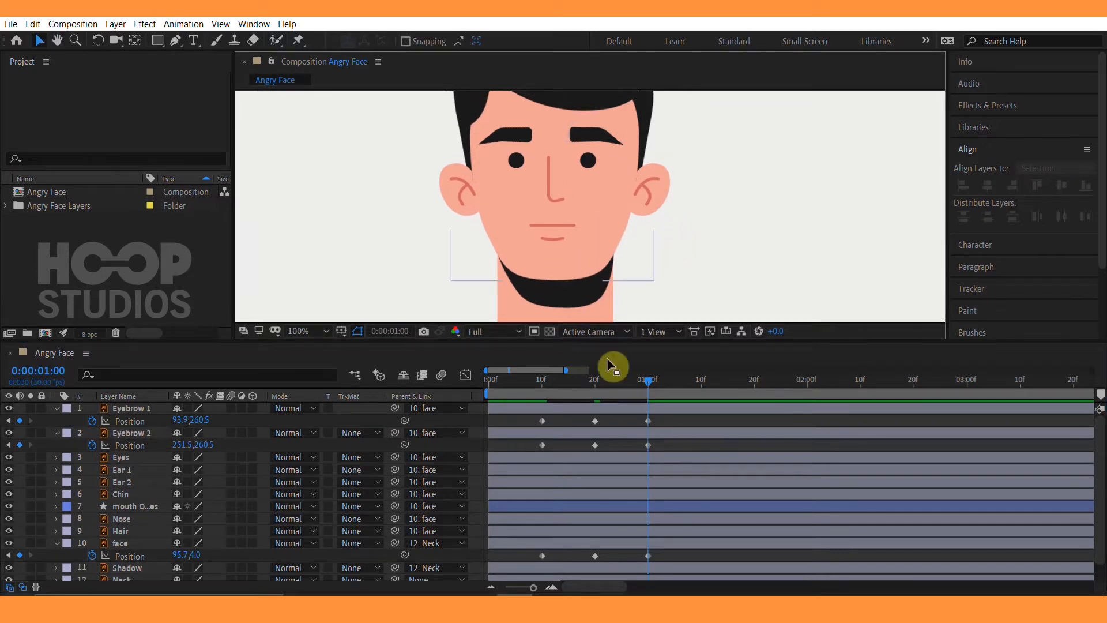
pyautogui.press('space')
pyautogui.moveTo(701, 187); pyautogui.dragTo(697, 207)
pyautogui.click(589, 158)
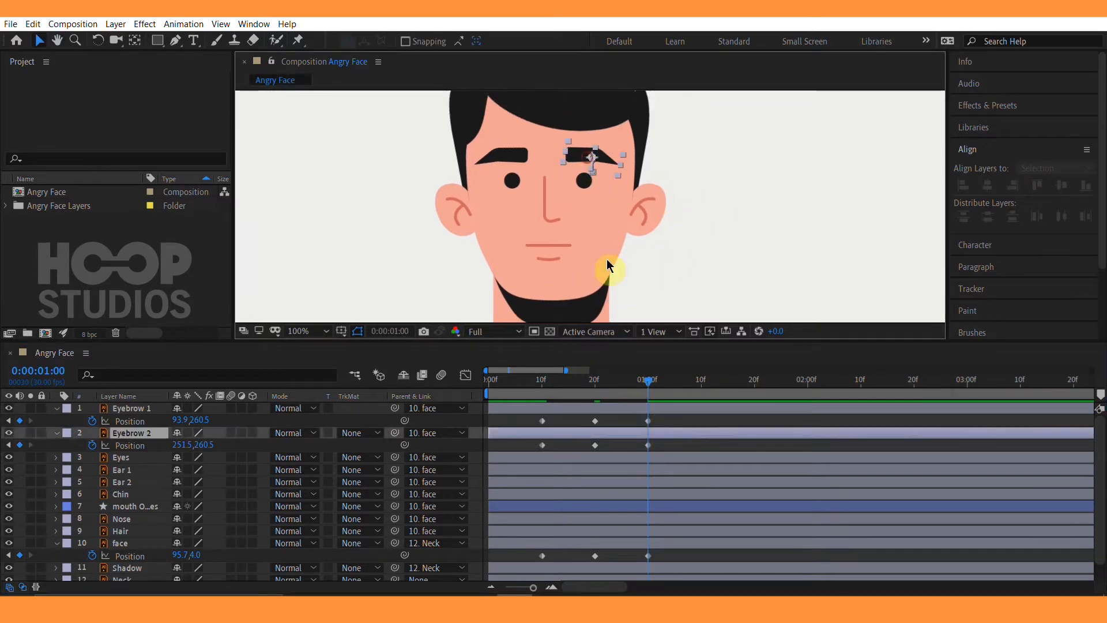
pyautogui.press('r')
pyautogui.click(92, 446)
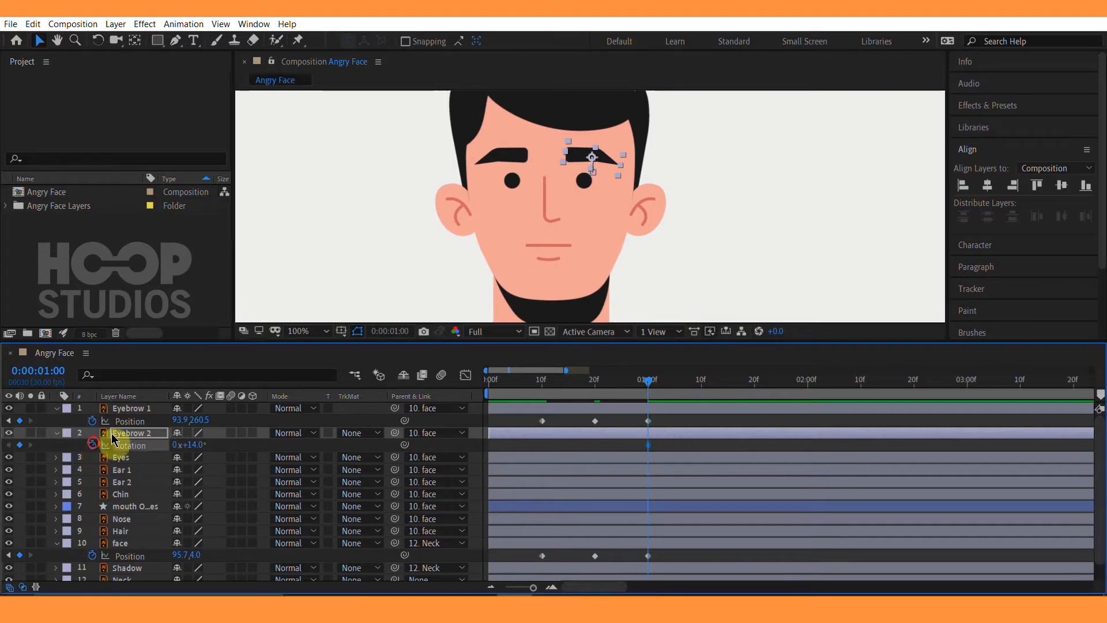
pyautogui.click(131, 408)
pyautogui.press('r')
pyautogui.click(93, 421)
pyautogui.click(655, 419)
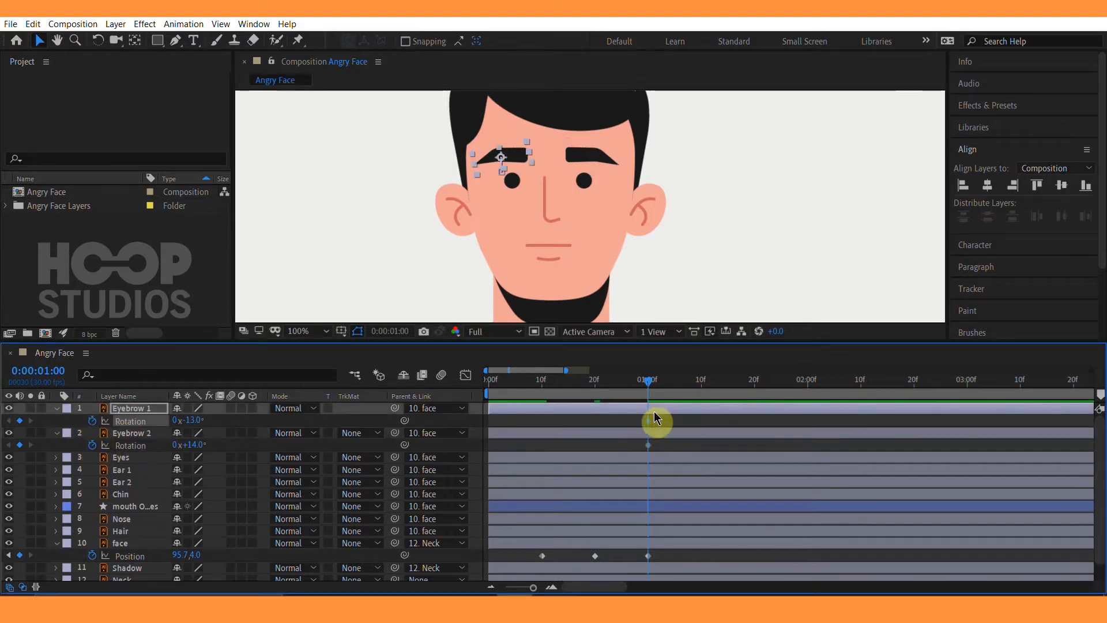
# Reveal Eyebrow 1's keyframed properties and add rotation keyframes for both eyebrows at frame 10.
pyautogui.press('u')
pyautogui.click(624, 429)
pyautogui.moveTo(611, 380); pyautogui.dragTo(542, 393)
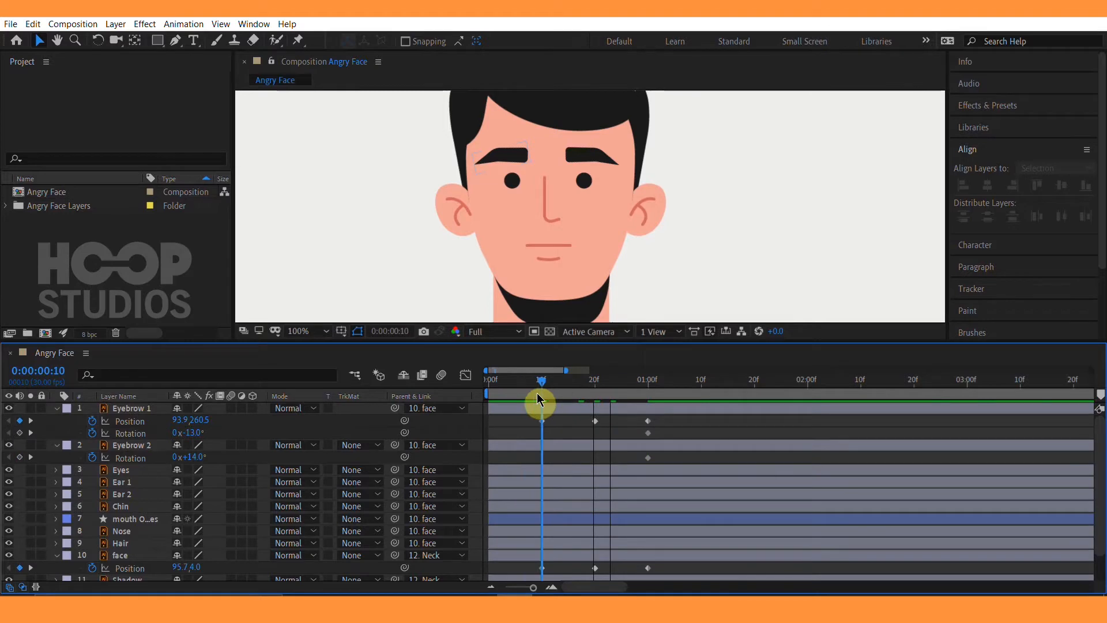
pyautogui.click(19, 433)
pyautogui.click(19, 458)
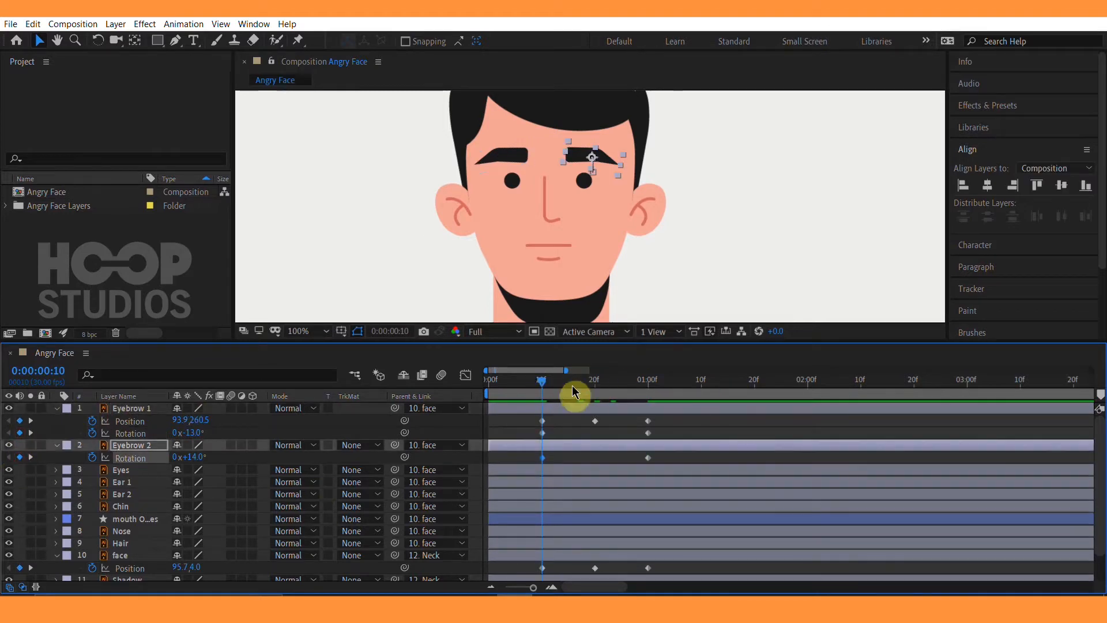
# Move the rotation keyframes of both eyebrows from frame 10 to frame 20.
pyautogui.click(591, 391)
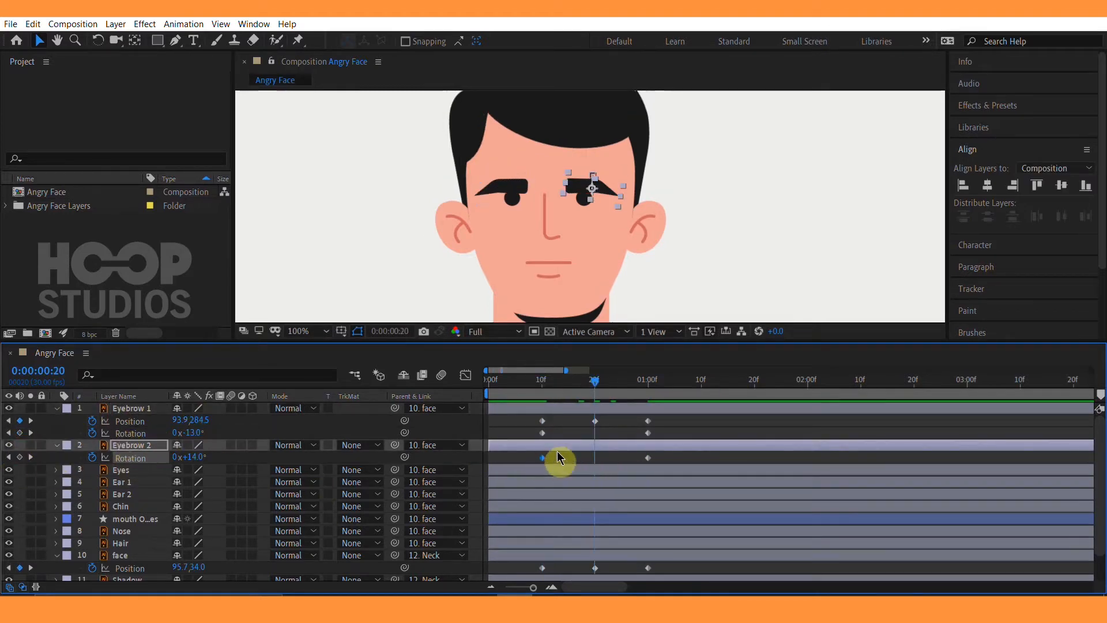
pyautogui.moveTo(553, 428); pyautogui.dragTo(595, 458)
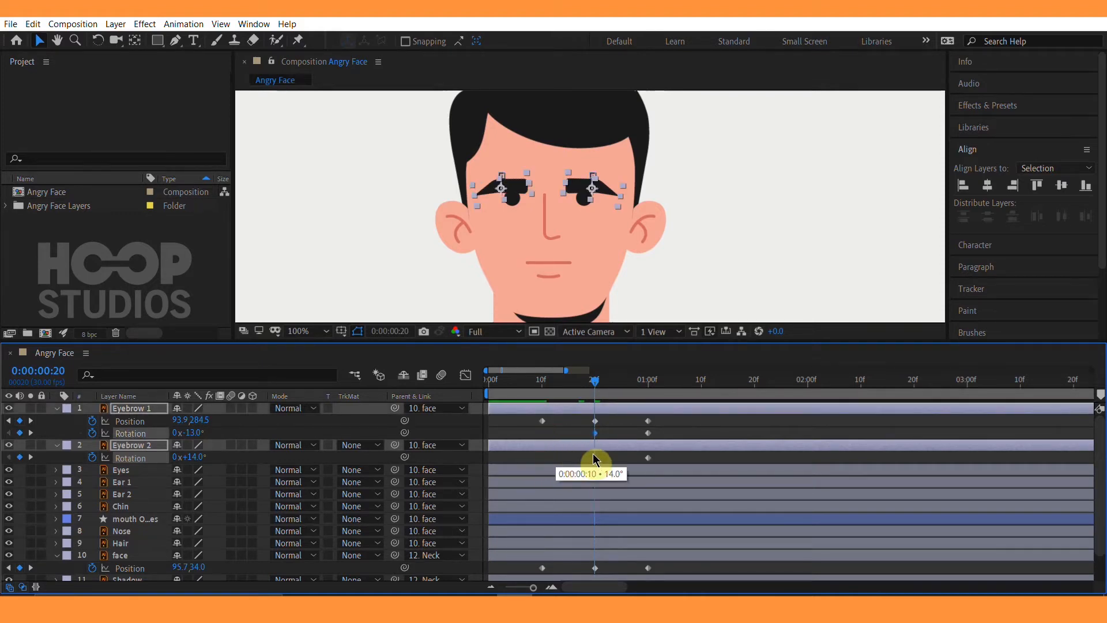
pyautogui.click(645, 439)
# At 0:00:01:00, set Eyebrow 1's rotation to 1° and Eyebrow 2's rotation to -1°.
pyautogui.moveTo(610, 391); pyautogui.dragTo(638, 384)
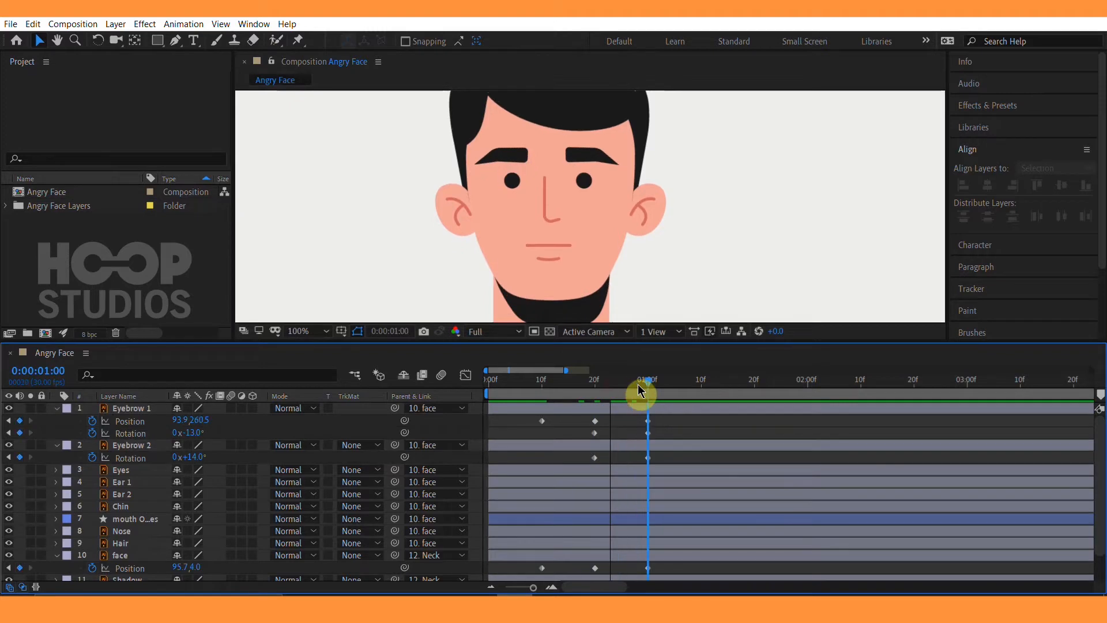
pyautogui.moveTo(190, 433); pyautogui.dragTo(204, 433)
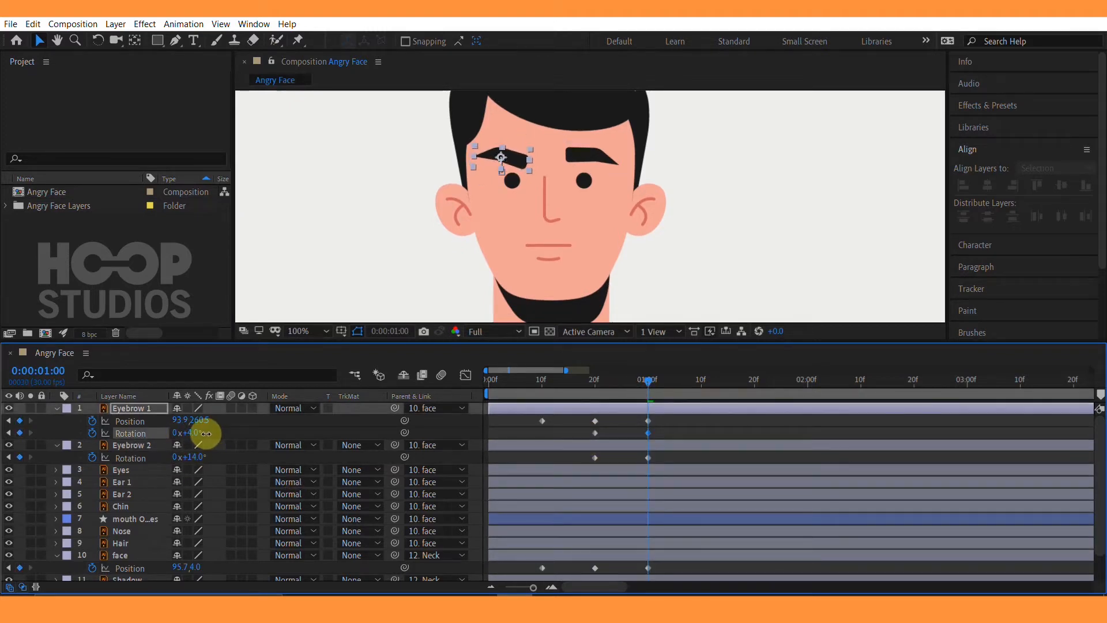
pyautogui.moveTo(196, 457); pyautogui.dragTo(219, 474)
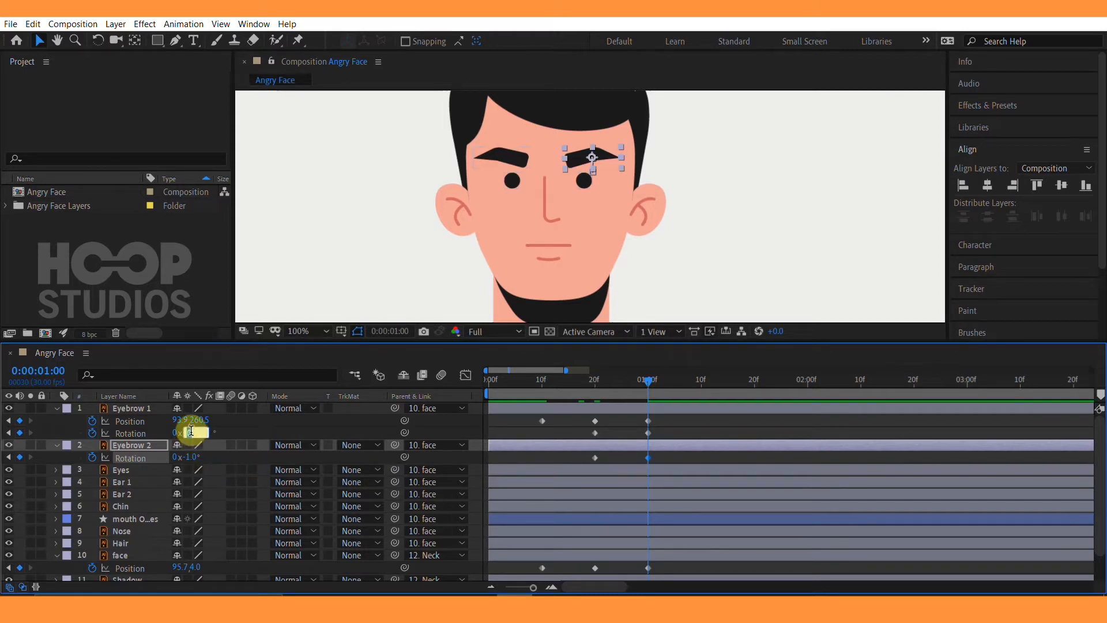
pyautogui.press('Return')
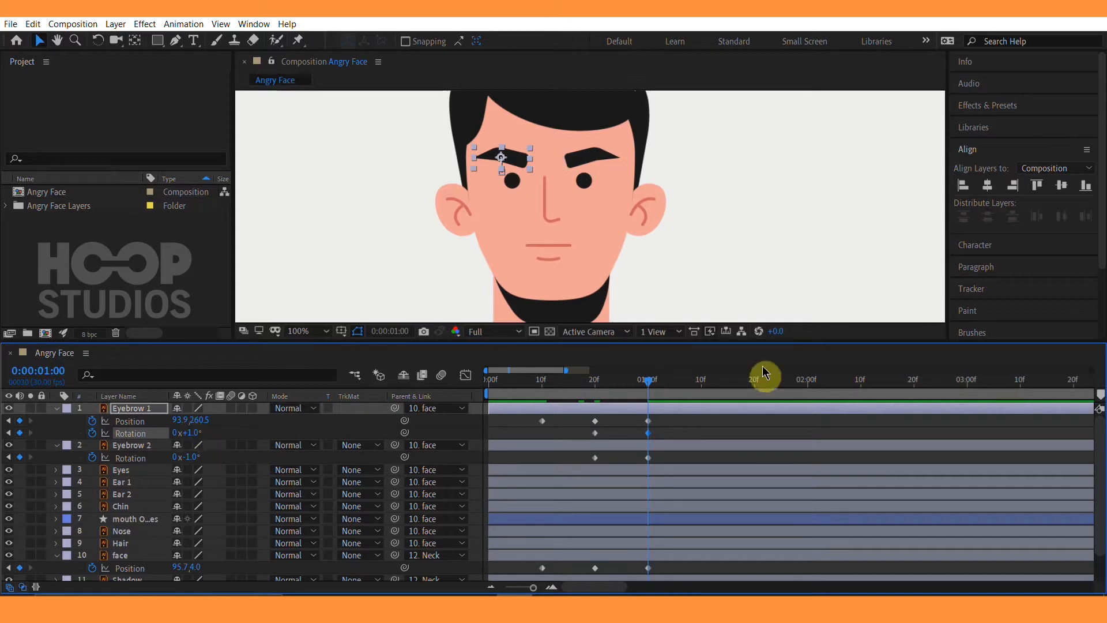
pyautogui.click(682, 434)
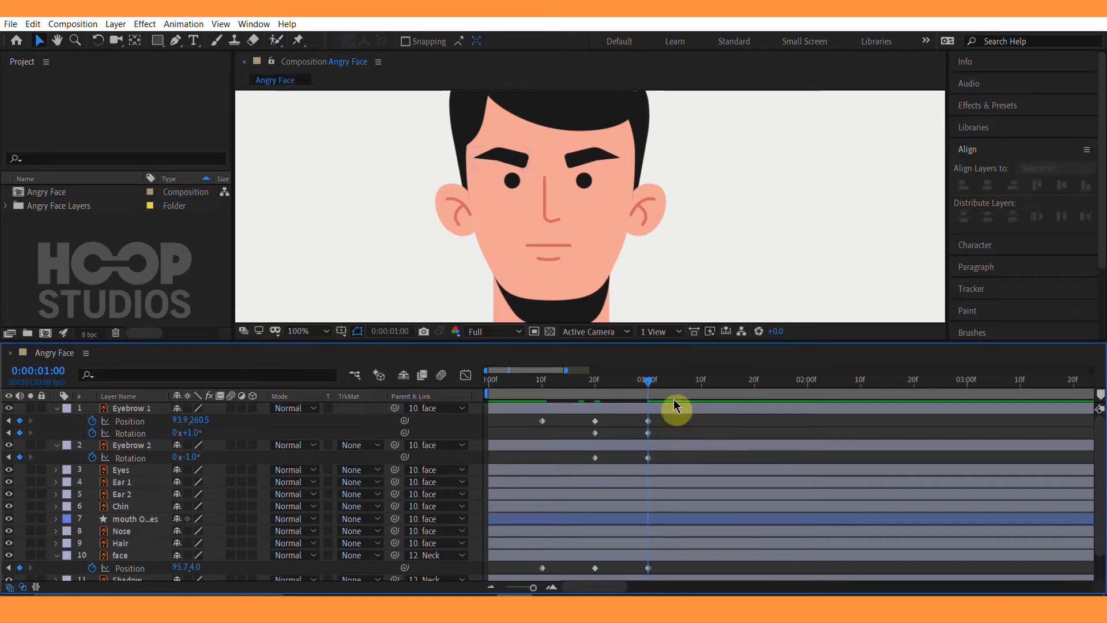
# Lower both eyebrows closer to the eyes at 0:00:01:00, bringing Eyebrow 1 to a Y position of 272.
pyautogui.click(594, 156)
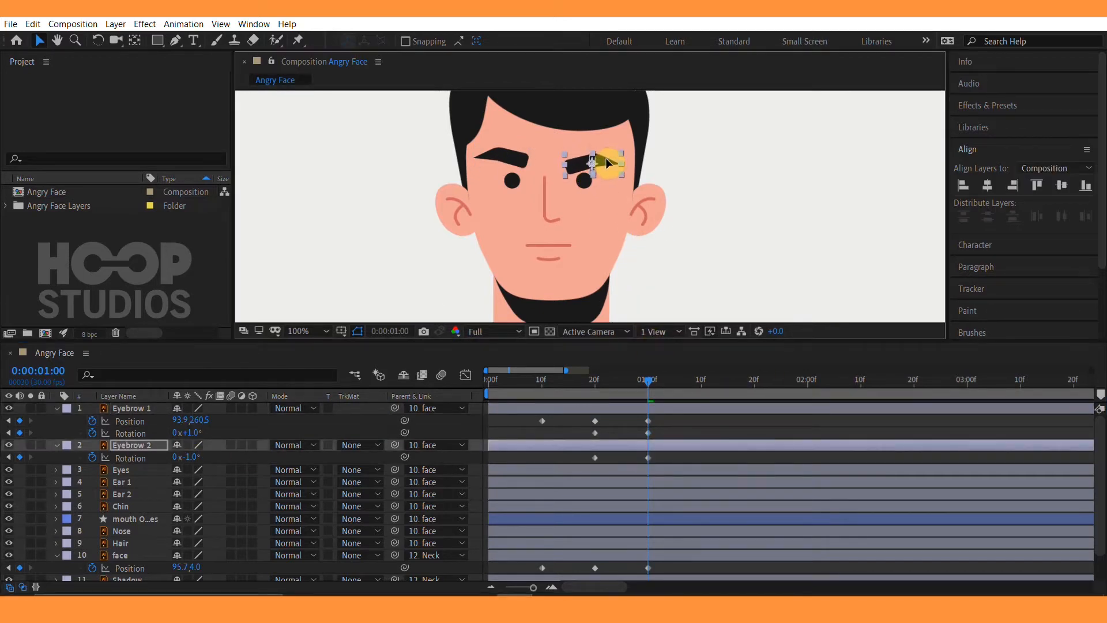
pyautogui.click(504, 163)
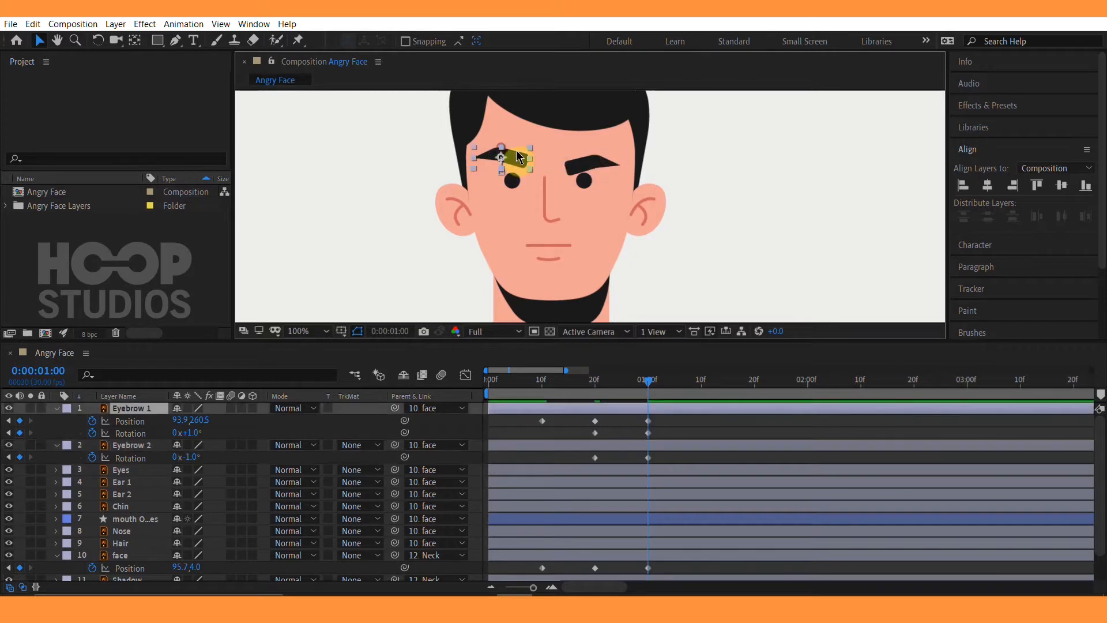
pyautogui.scroll(2, 508, 162)
pyautogui.press('v')
pyautogui.moveTo(477, 156); pyautogui.dragTo(476, 169)
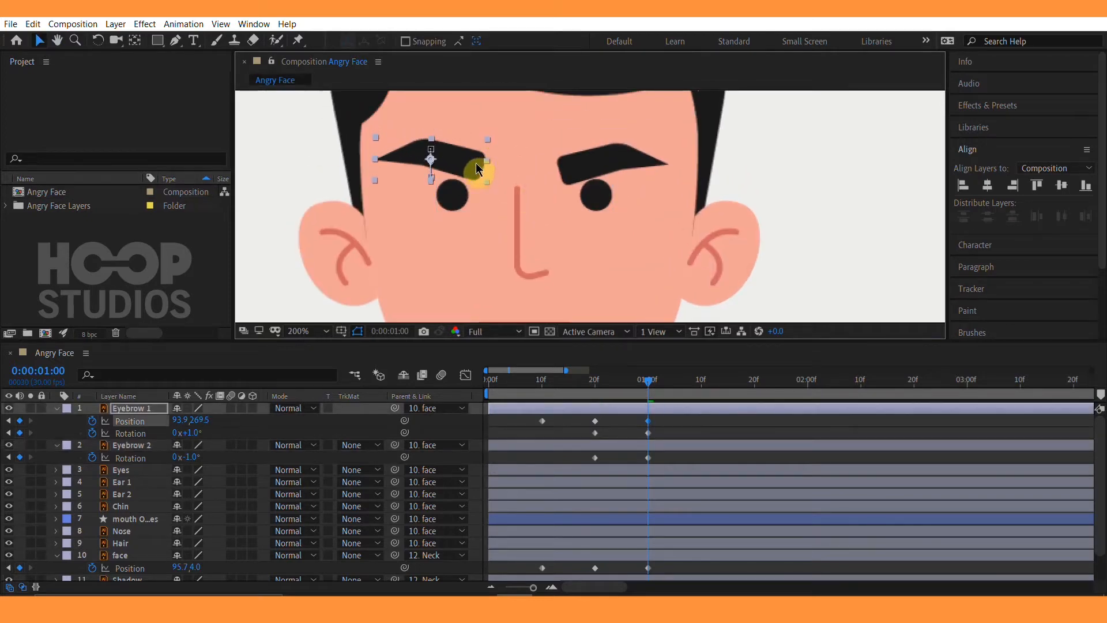
pyautogui.scroll(-1, 553, 203)
pyautogui.moveTo(622, 255); pyautogui.dragTo(626, 211)
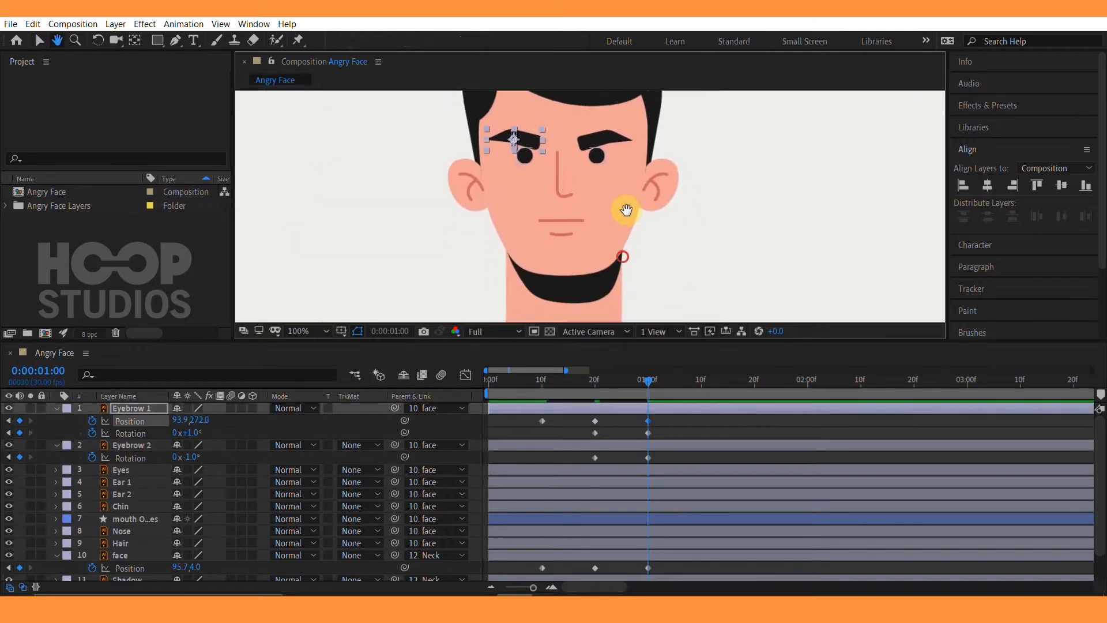
pyautogui.scroll(-1, 566, 230)
pyautogui.moveTo(564, 229); pyautogui.dragTo(542, 227)
pyautogui.click(707, 252)
pyautogui.scroll(1, 690, 243)
pyautogui.moveTo(690, 243); pyautogui.dragTo(699, 260)
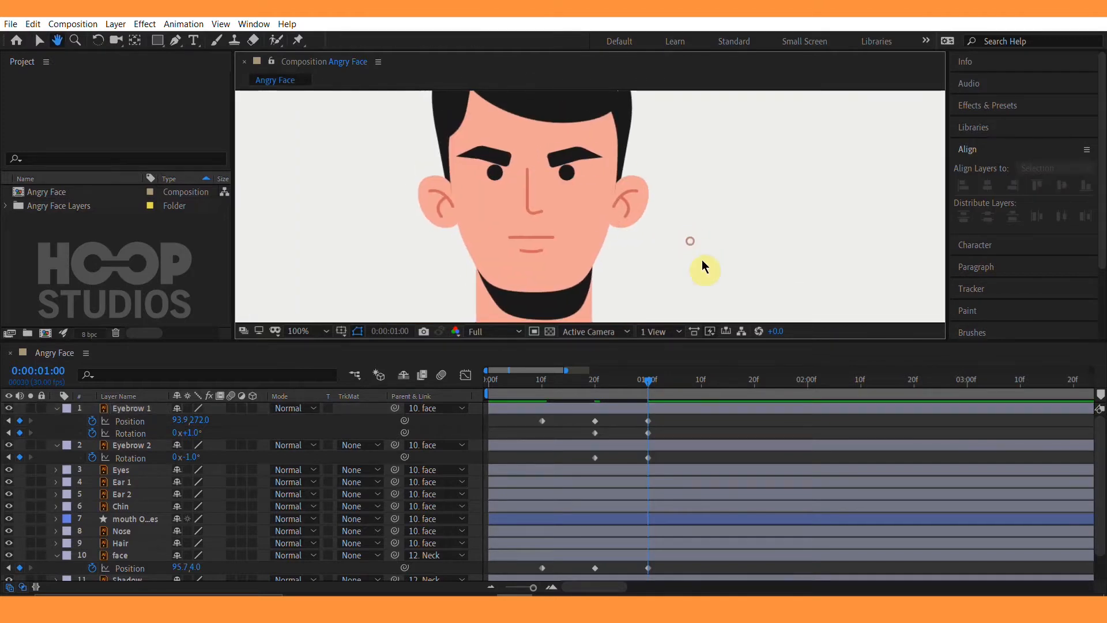
# Add a position keyframe to the Eyes layer at frame 10.
pyautogui.moveTo(617, 383)
pyautogui.mouseDown()
pyautogui.moveTo(562, 391)
pyautogui.moveTo(656, 388)
pyautogui.moveTo(537, 384)
pyautogui.moveTo(600, 390)
pyautogui.mouseUp()
pyautogui.scroll(2, 693, 231)
pyautogui.click(570, 161)
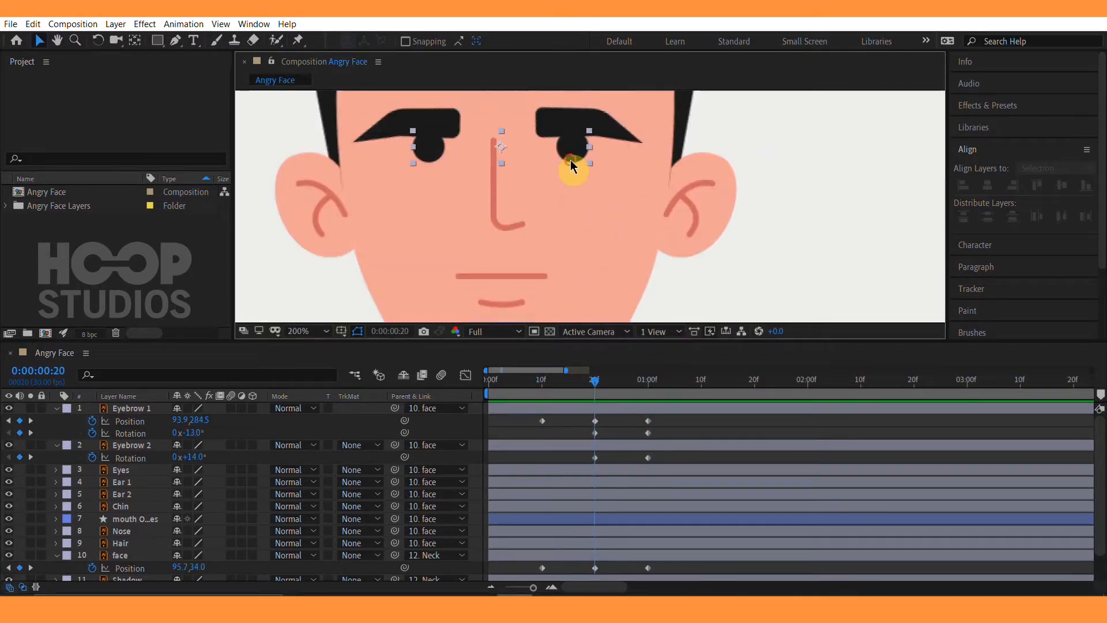
pyautogui.press('j')
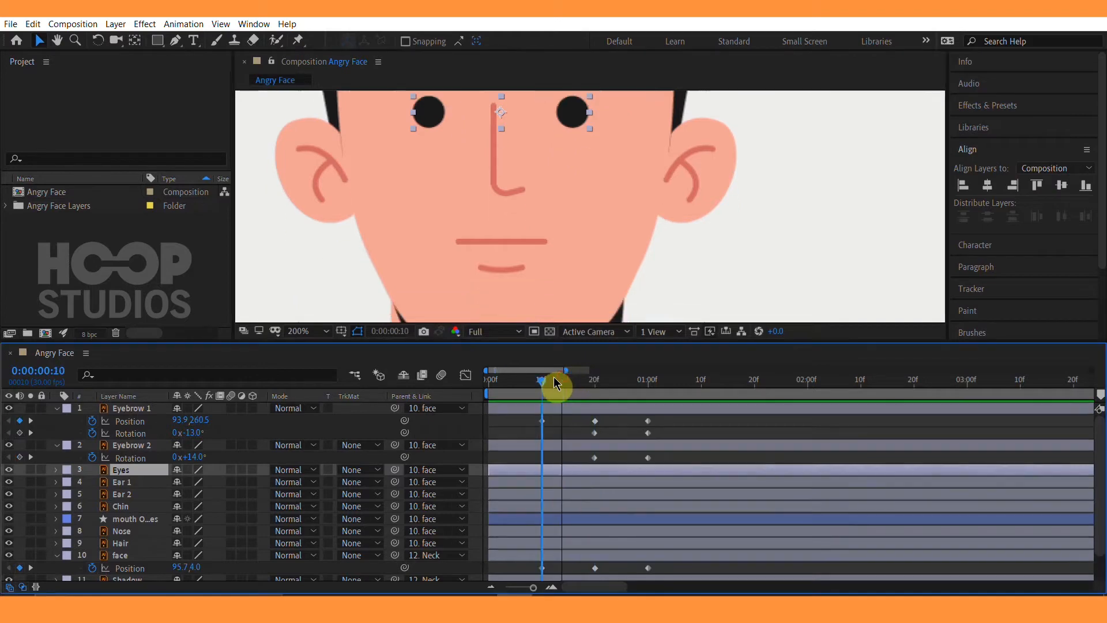
pyautogui.press('p')
pyautogui.click(92, 482)
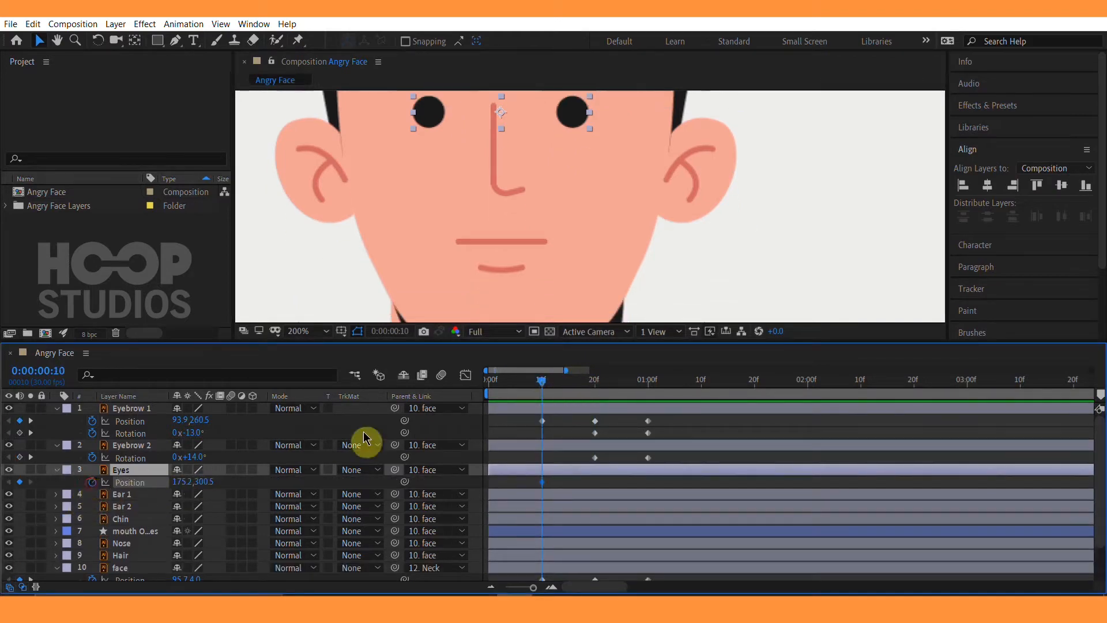
# Keyframe the Eyes position at frame 20 and lower the eyes to a Y position of 310.
pyautogui.click(594, 382)
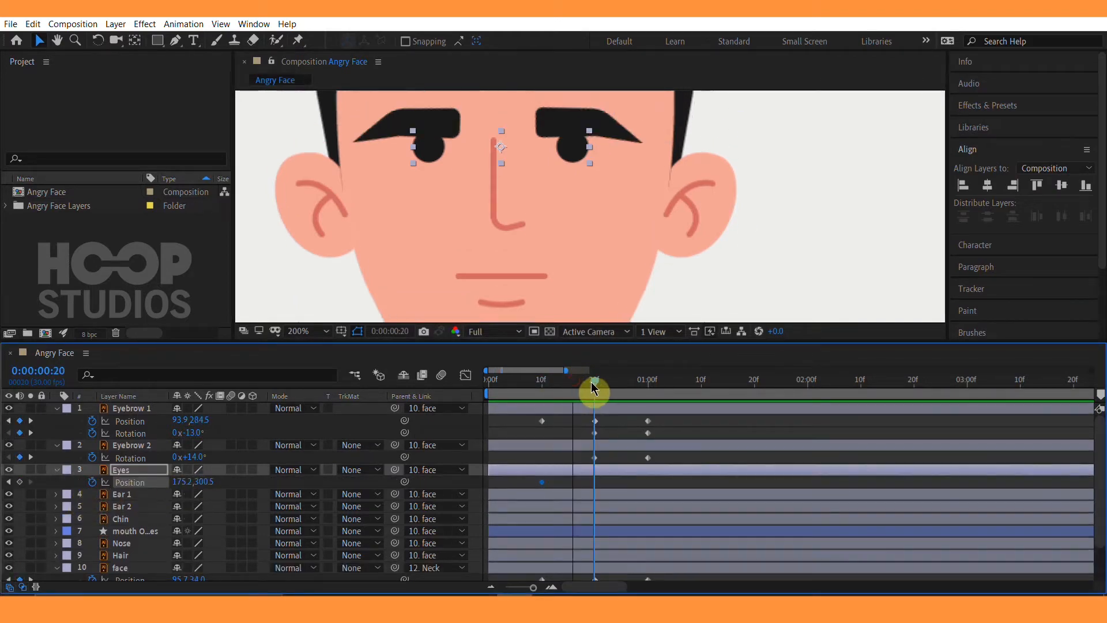
pyautogui.click(20, 481)
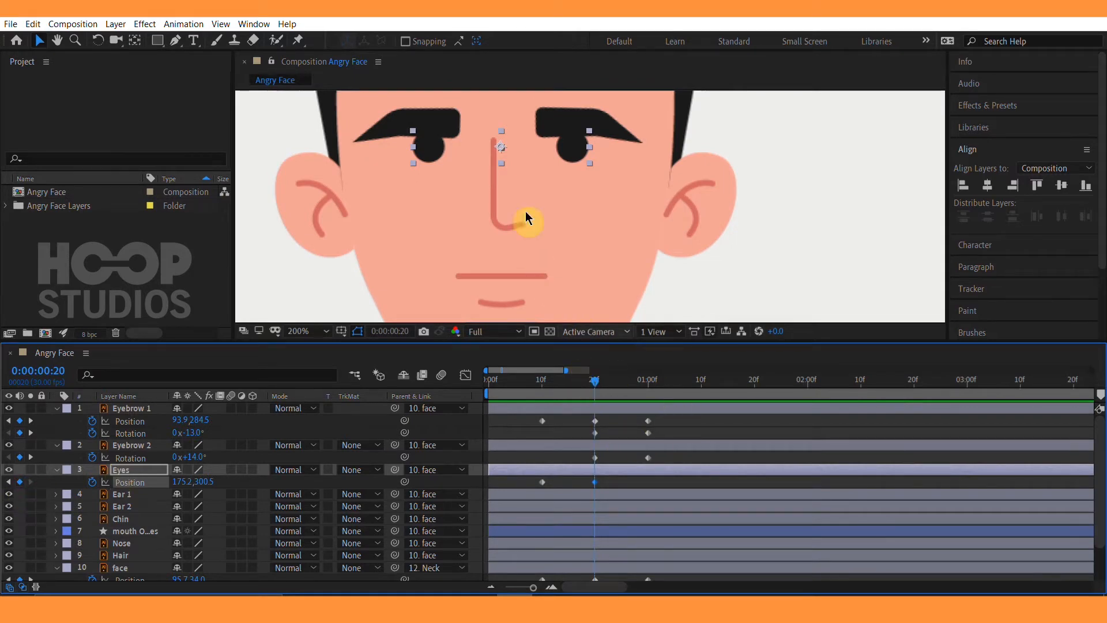
pyautogui.moveTo(576, 161); pyautogui.dragTo(577, 170)
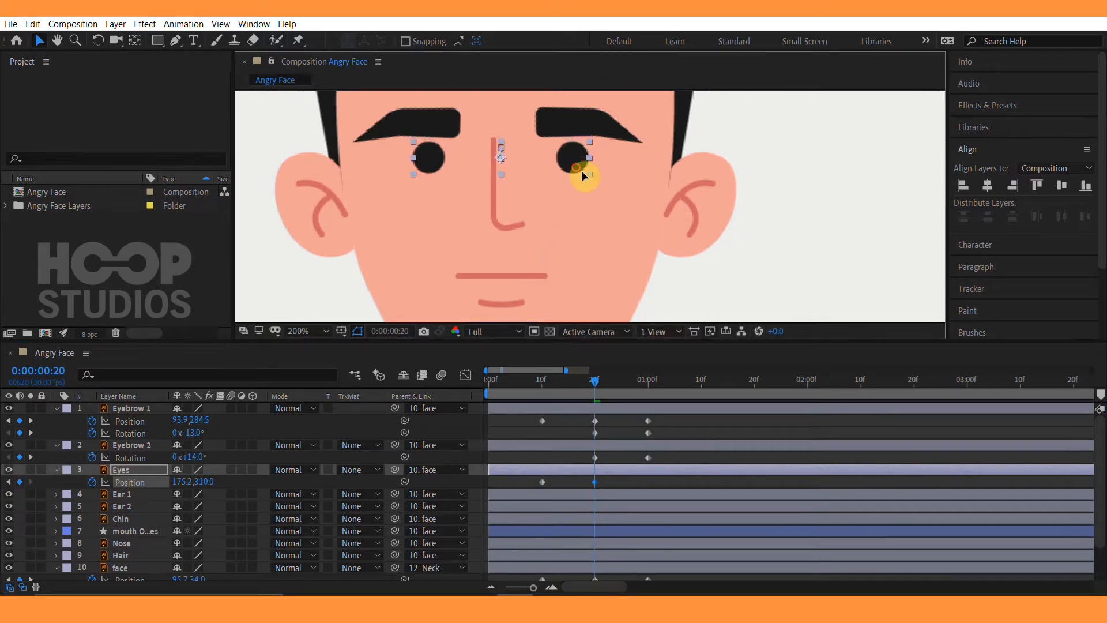
# Copy the Eyes layer's frame 10 position keyframe to 0:00:01:00.
pyautogui.click(648, 380)
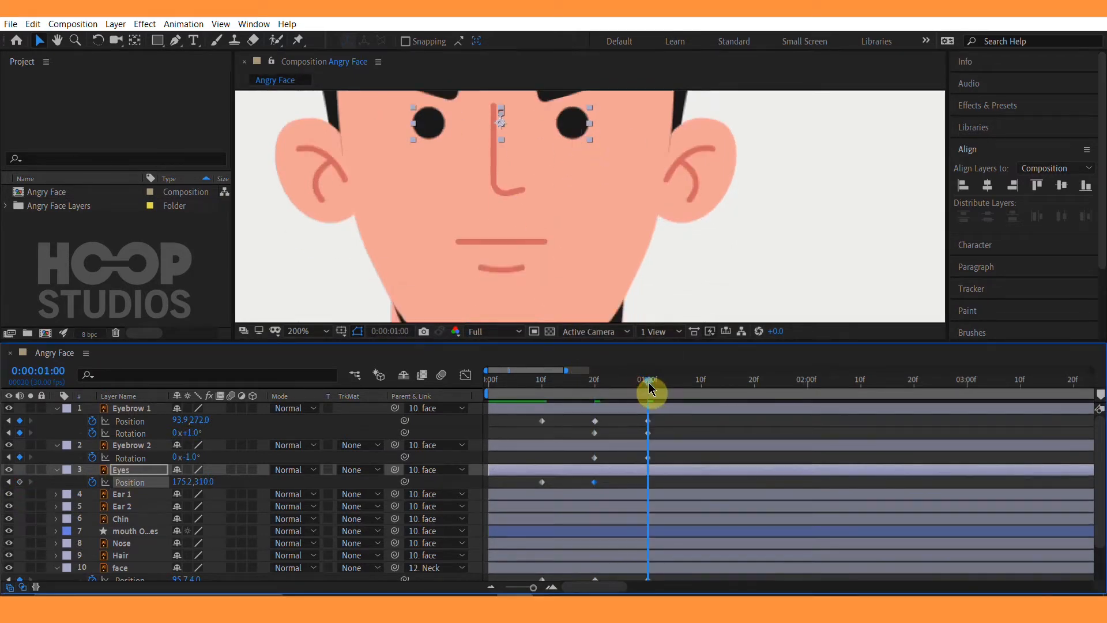
pyautogui.click(20, 482)
pyautogui.click(543, 481)
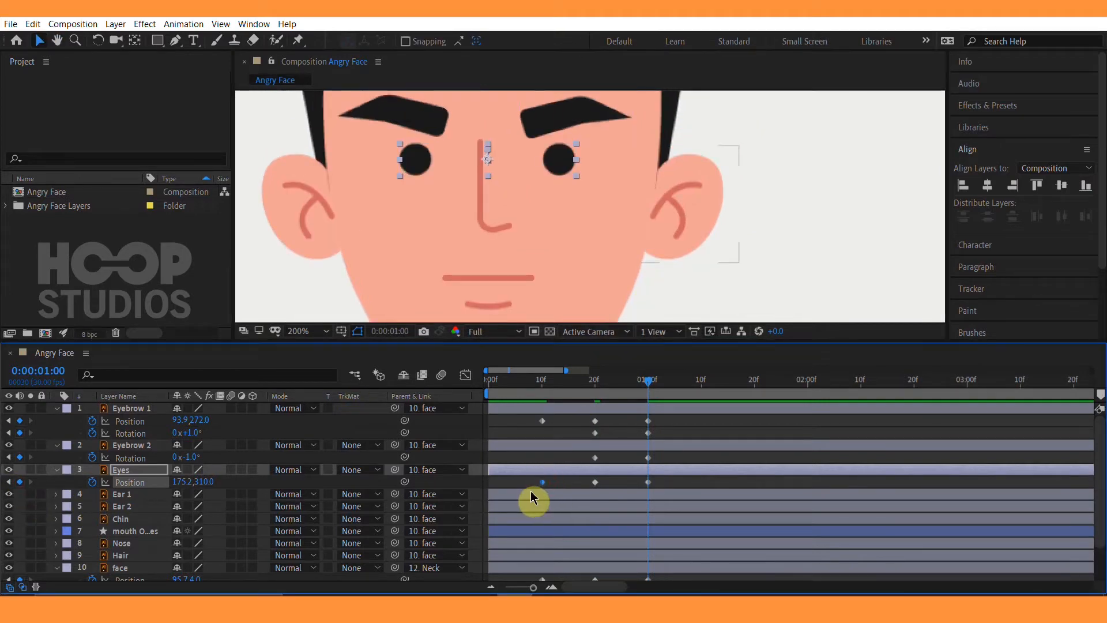
pyautogui.hotkey('ctrl', 'c')
pyautogui.hotkey('ctrl', 'v')
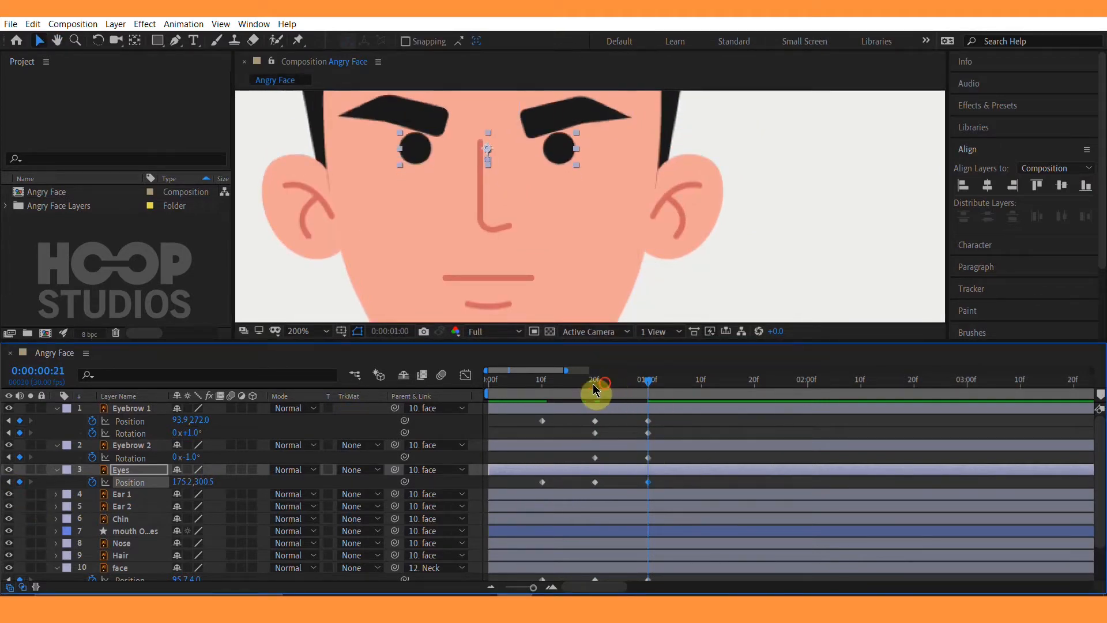
# Go to frame 20 and expand the mouth layer's contents to show the path and stroke of Group 1.
pyautogui.click(596, 390)
pyautogui.press('space')
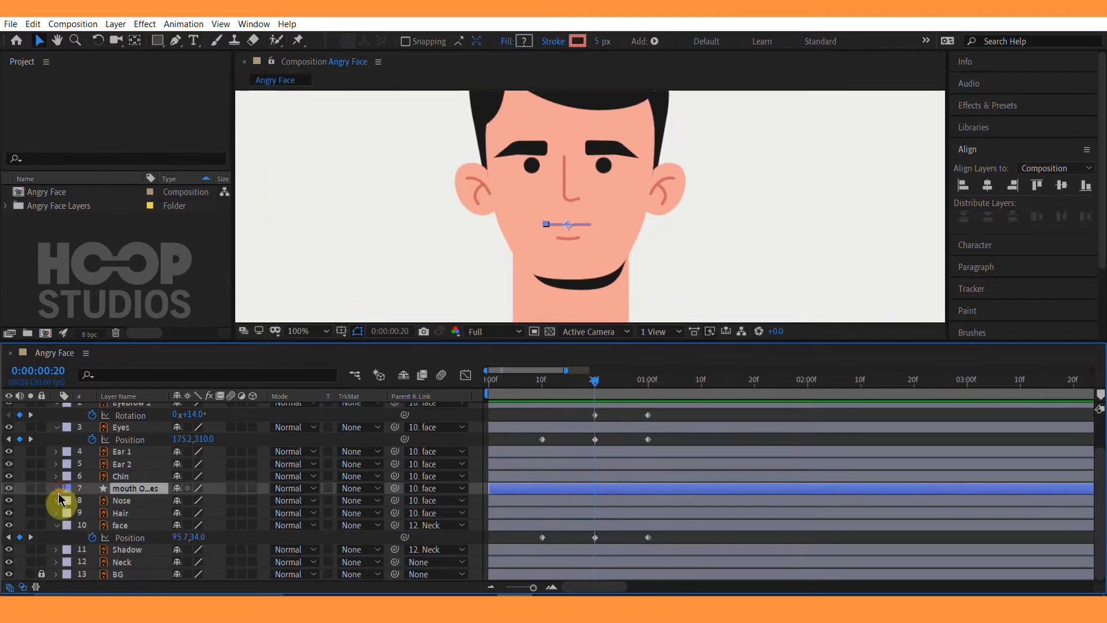
pyautogui.click(57, 491)
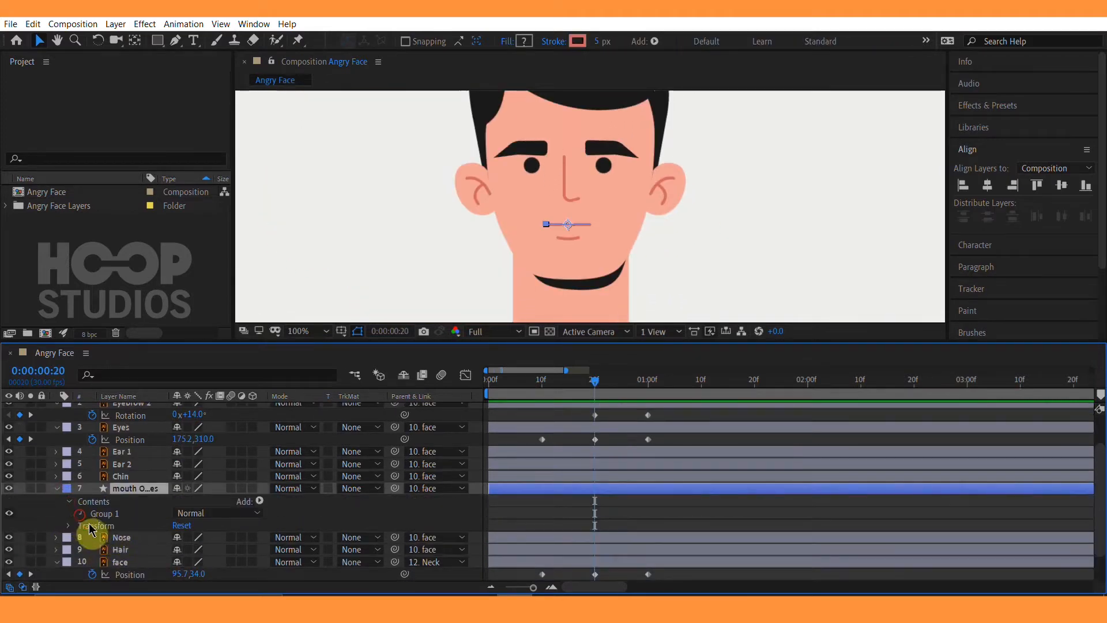
pyautogui.click(82, 514)
pyautogui.click(112, 514)
pyautogui.scroll(-1, 545, 265)
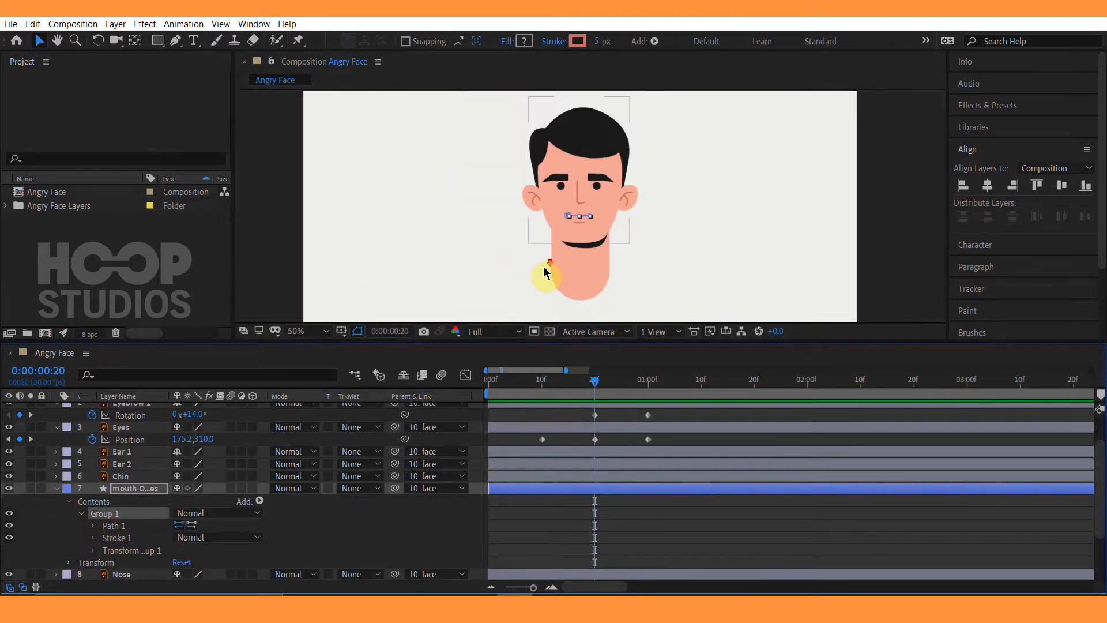
pyautogui.scroll(1, 544, 265)
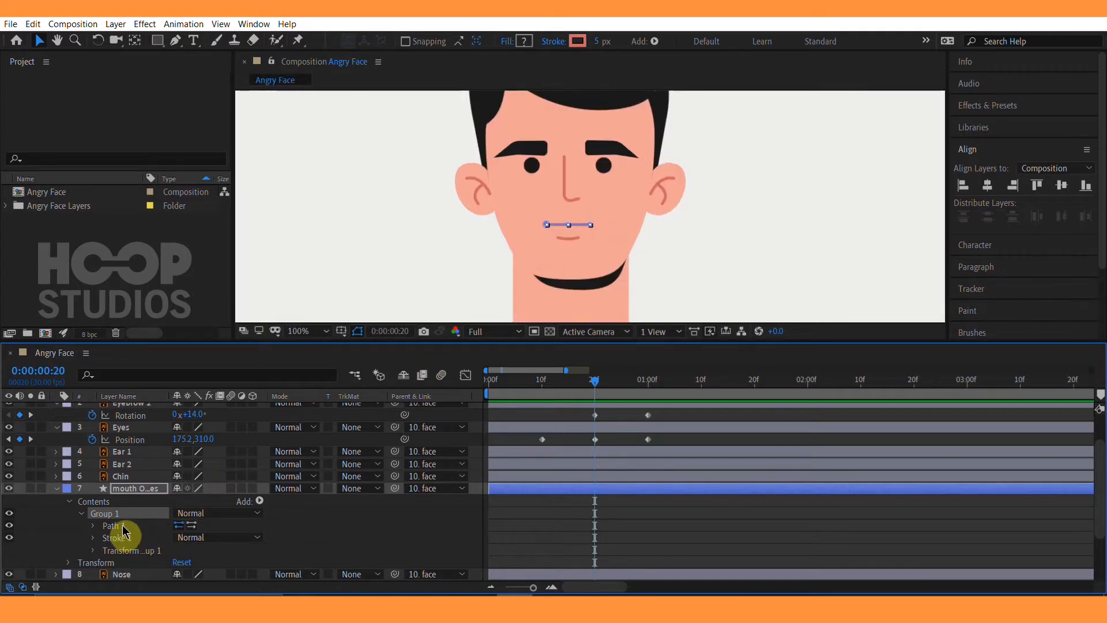
pyautogui.click(132, 488)
pyautogui.scroll(-6, 711, 240)
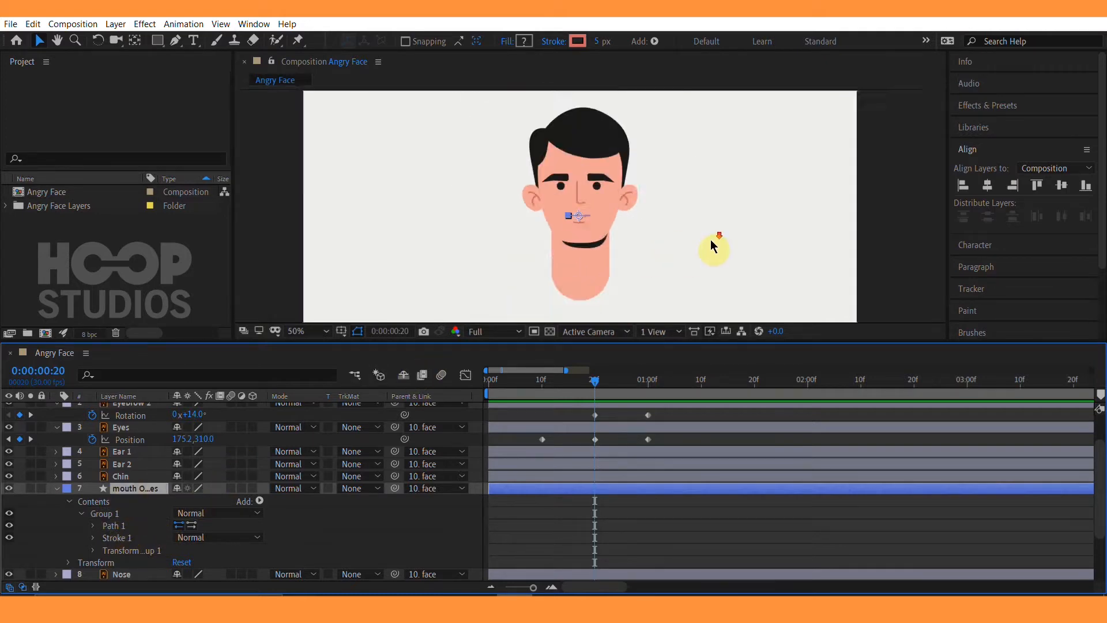
pyautogui.scroll(5, 710, 240)
pyautogui.scroll(-2, 709, 245)
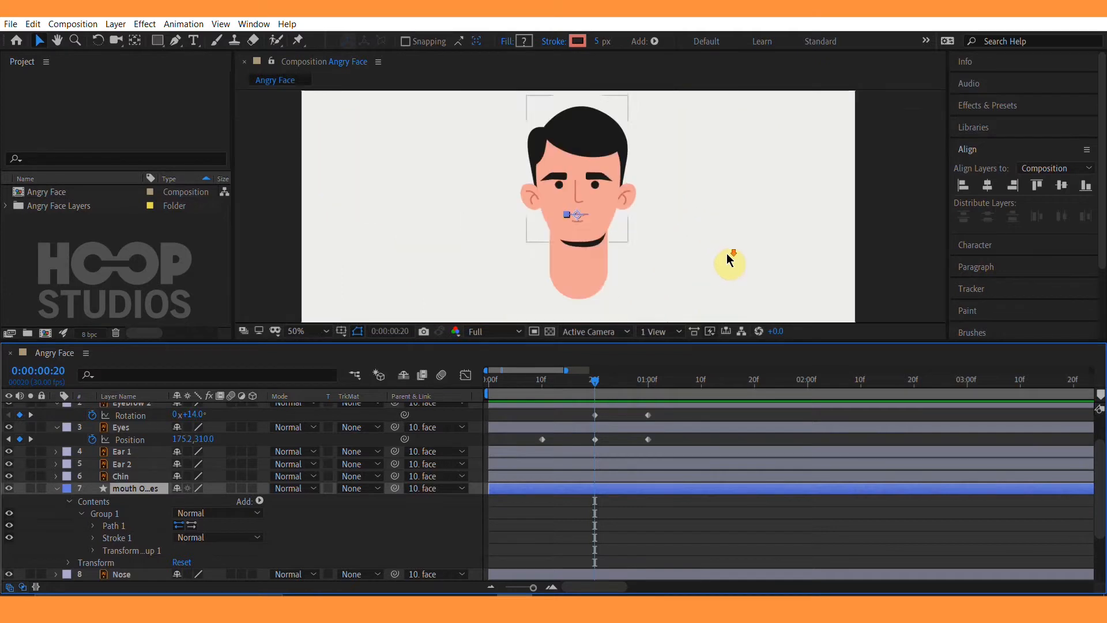
pyautogui.click(597, 220)
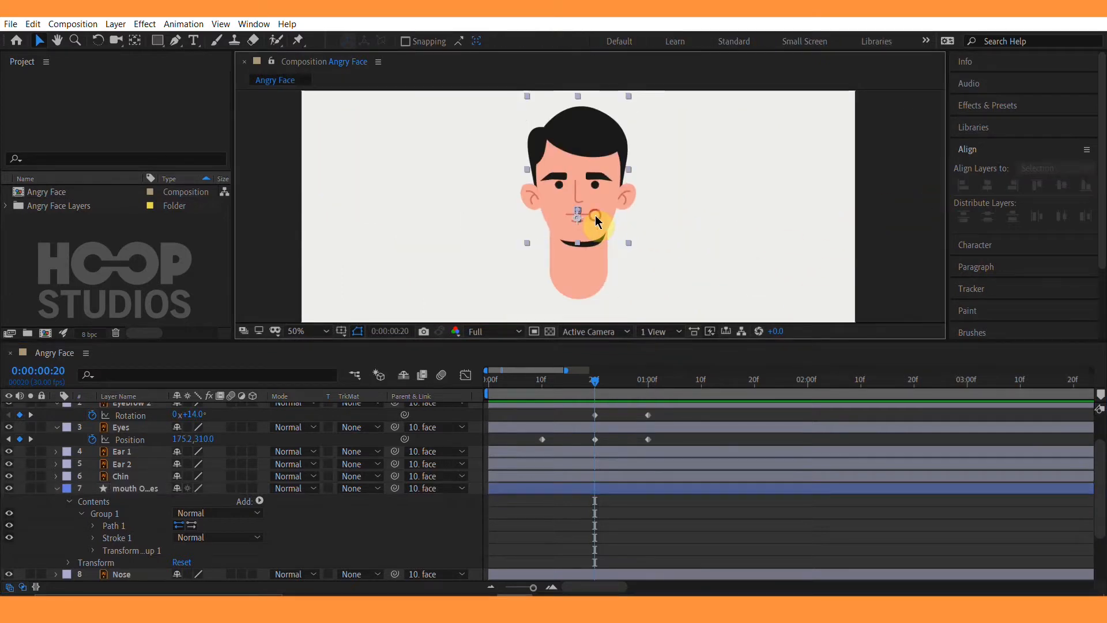
pyautogui.click(601, 223)
pyautogui.click(581, 214)
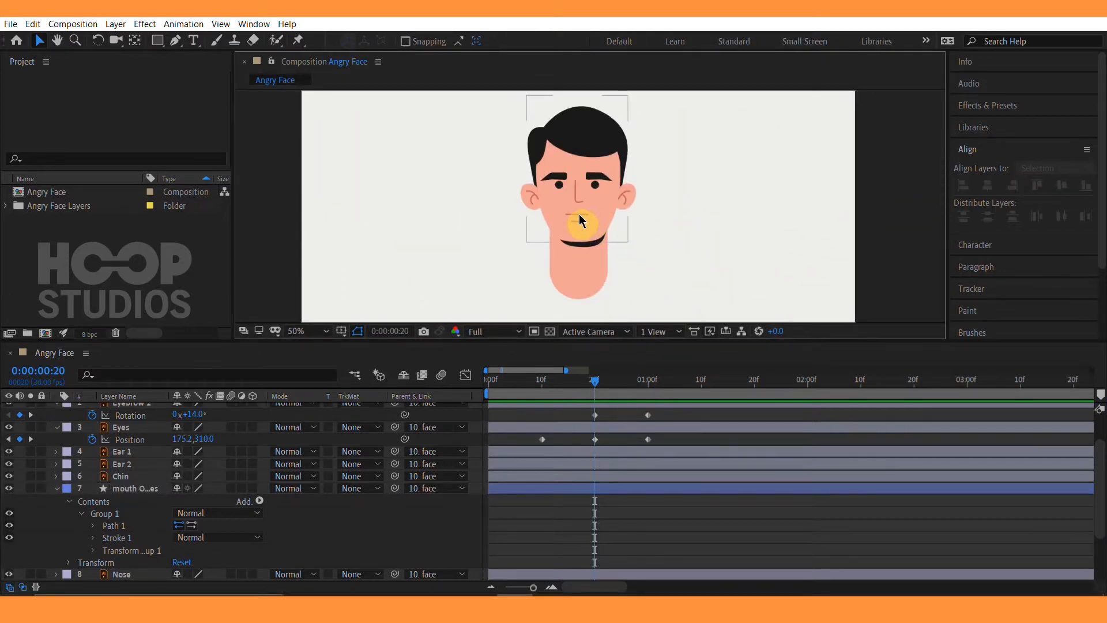
pyautogui.scroll(4, 579, 216)
pyautogui.click(521, 517)
# Add a keyframe to the mouth's Path 1 shape at frame 10 and go to frame 20.
pyautogui.click(527, 485)
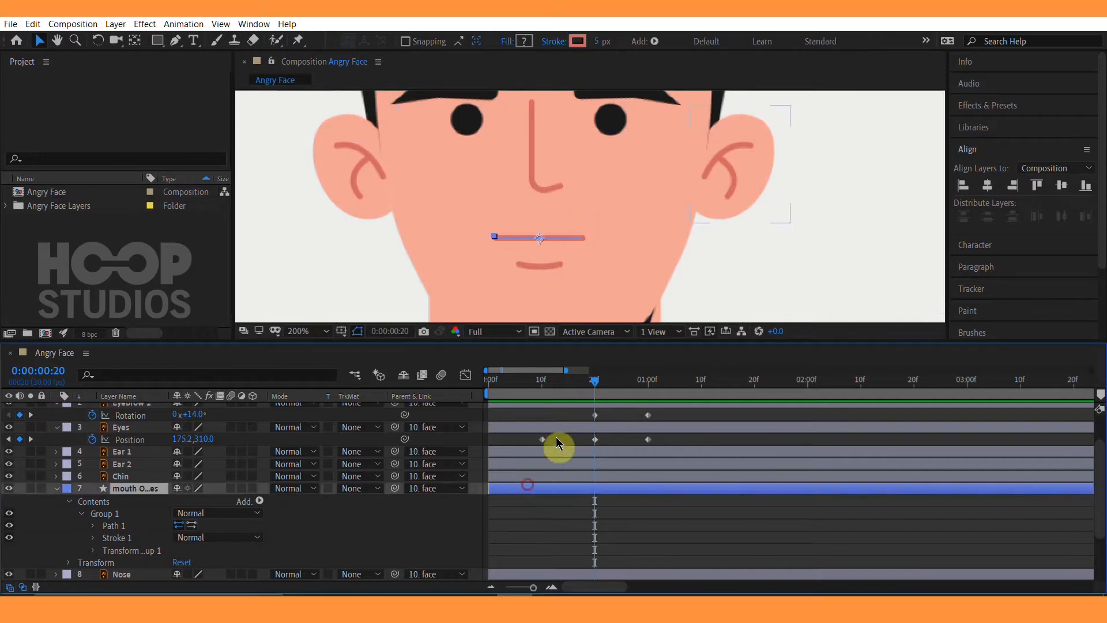
pyautogui.click(543, 382)
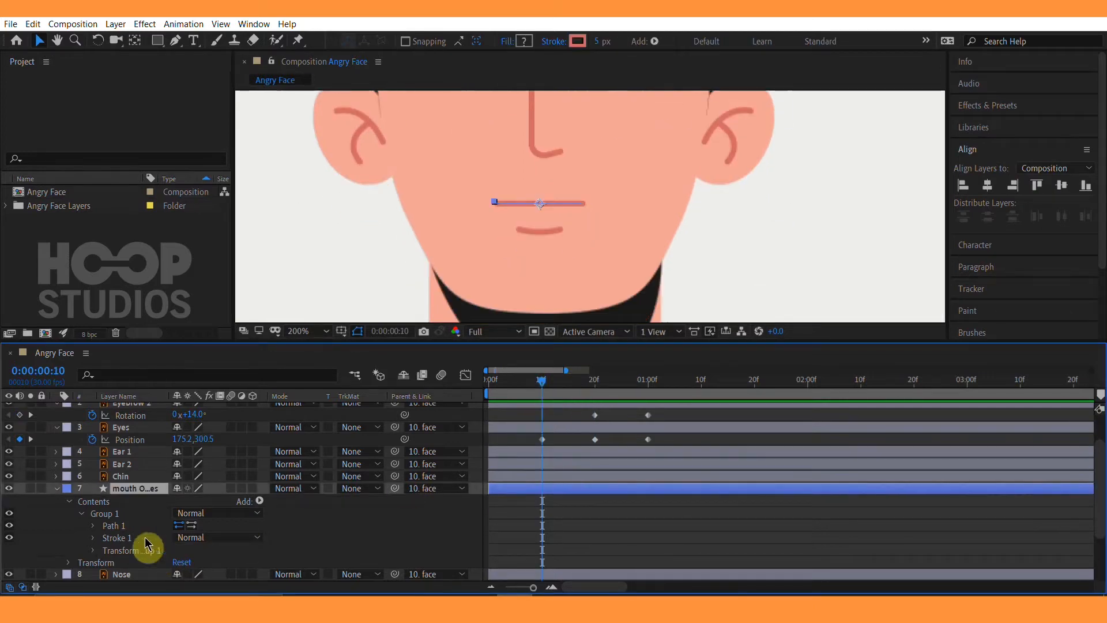
pyautogui.click(118, 526)
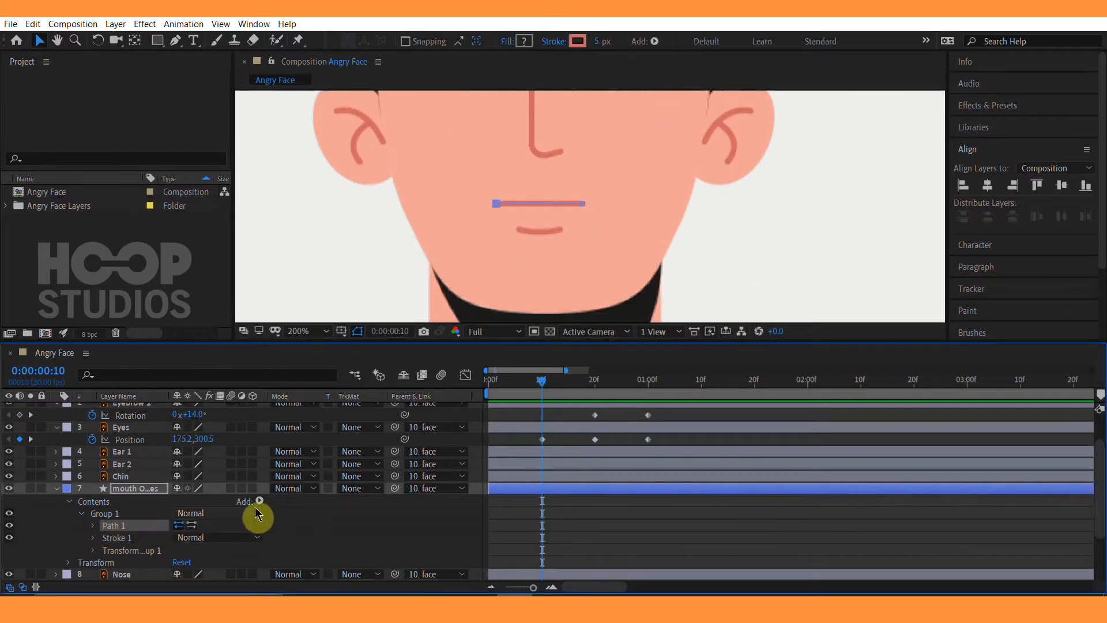
pyautogui.press(',')
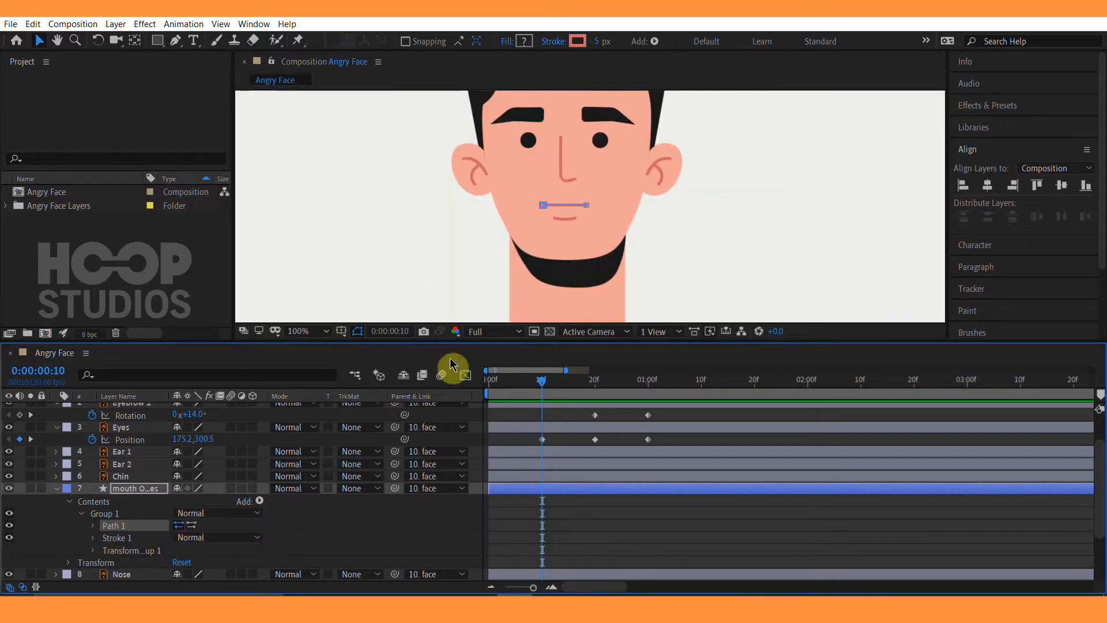
pyautogui.click(94, 526)
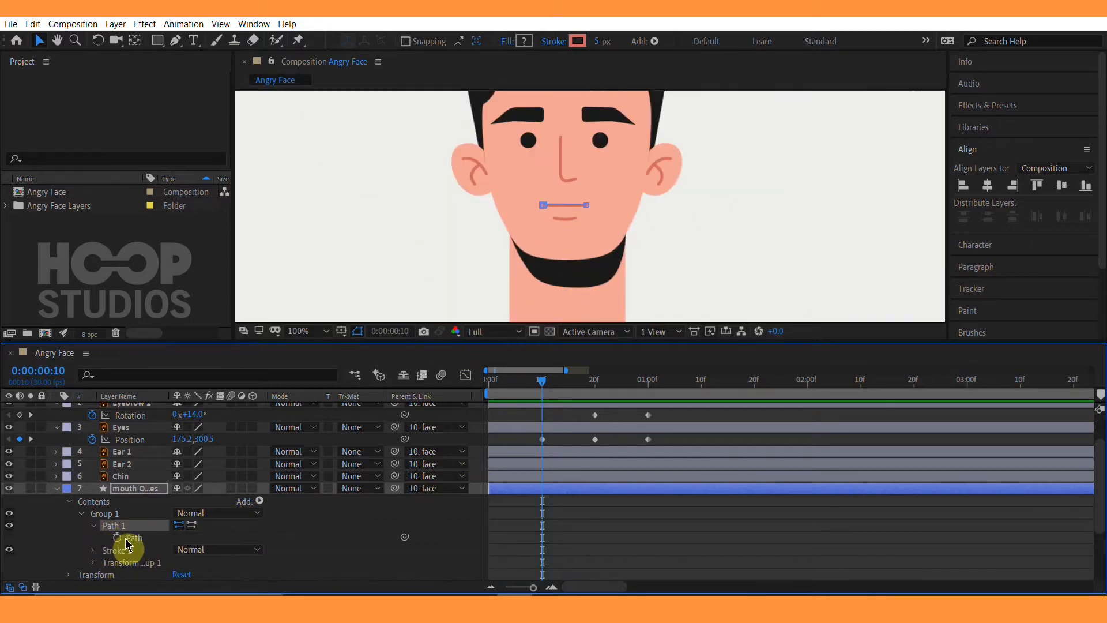
pyautogui.click(599, 382)
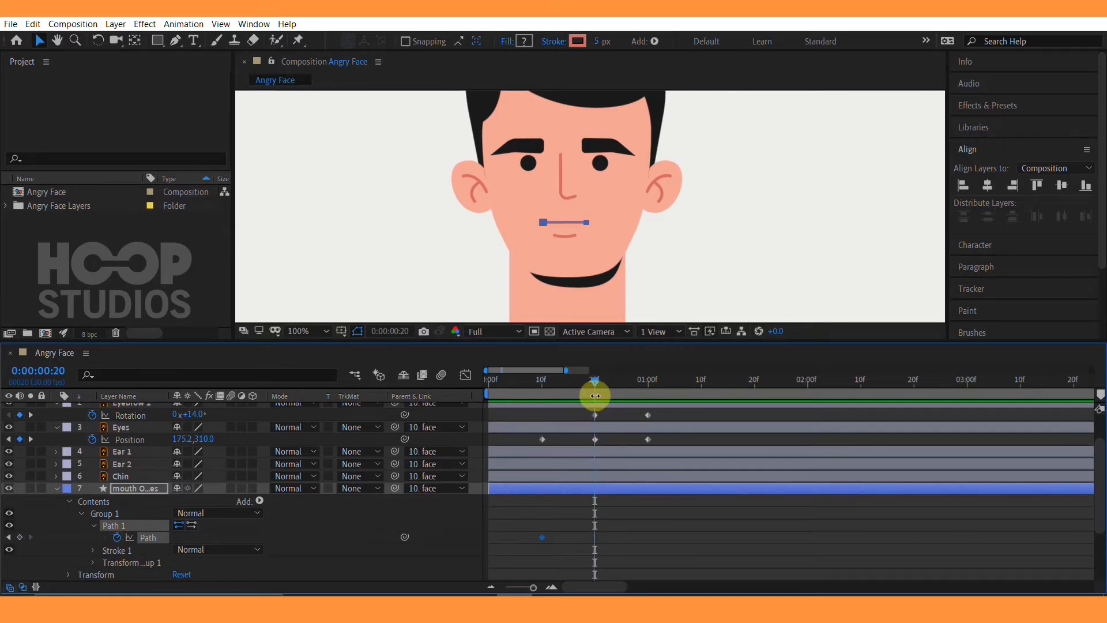
# Add a keyframe to the mouth's Path at 0:00:01:00 and return to frame 20.
pyautogui.moveTo(614, 379); pyautogui.dragTo(648, 381)
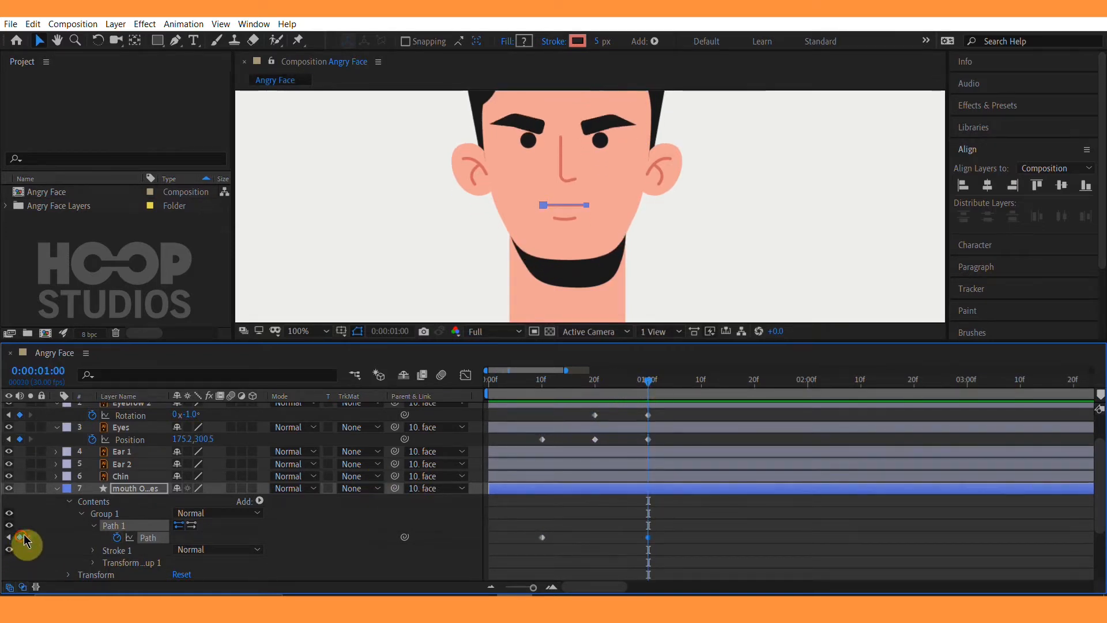
pyautogui.click(595, 380)
# Bend the mouth's straight path into a slight smile at frame 10 with the Convert Vertex tool.
pyautogui.press('h')
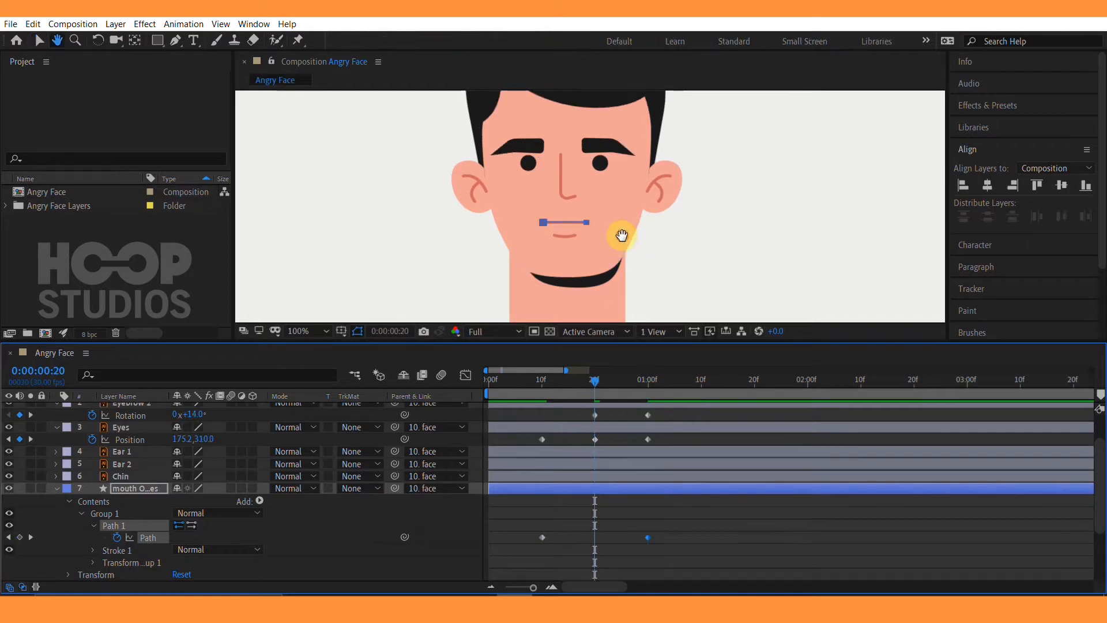
pyautogui.scroll(2, 622, 235)
pyautogui.press('v')
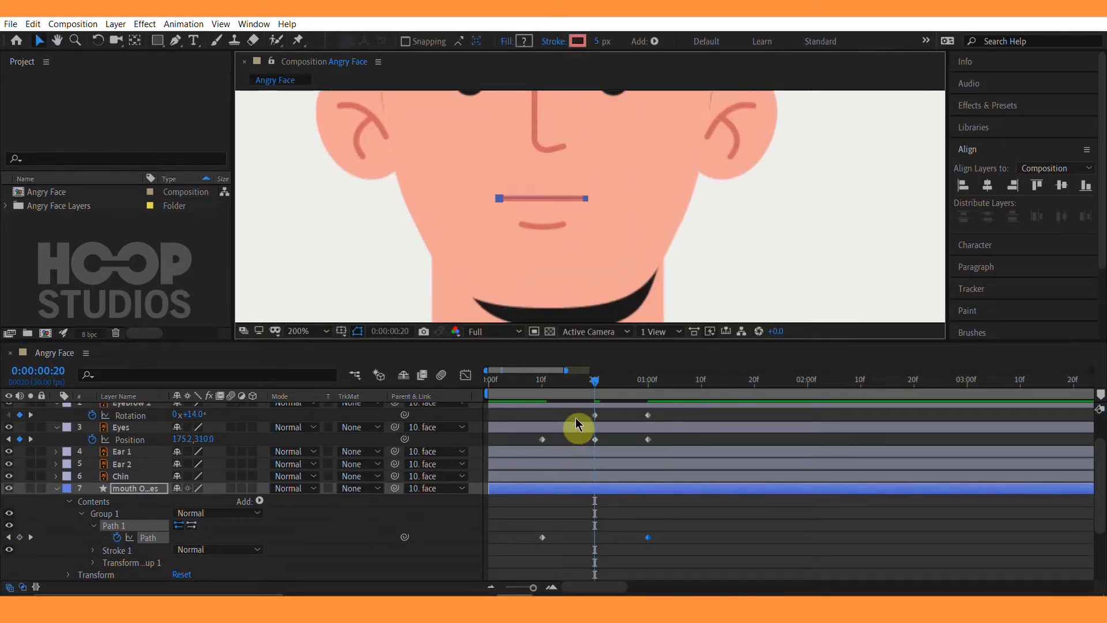
pyautogui.click(542, 381)
pyautogui.press('h')
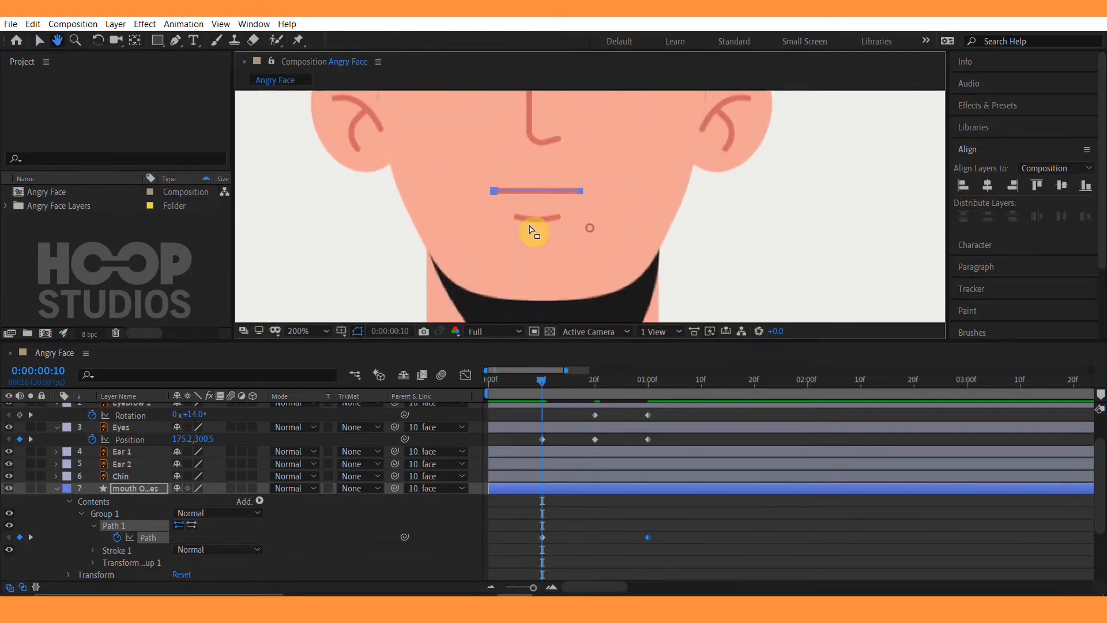
pyautogui.press('v')
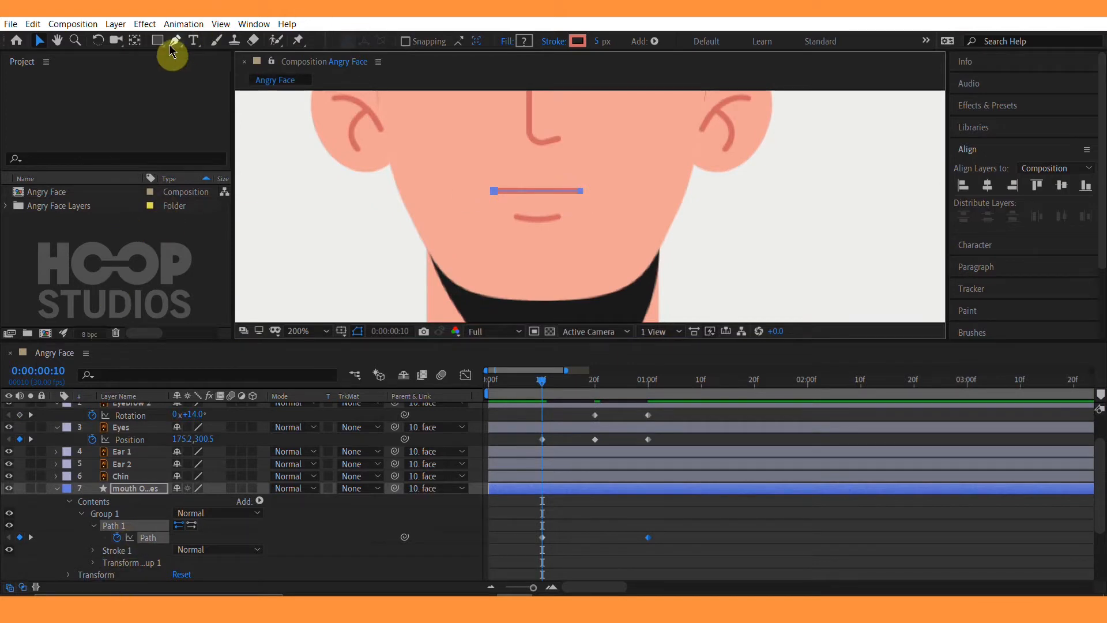
pyautogui.moveTo(175, 44); pyautogui.dragTo(222, 87)
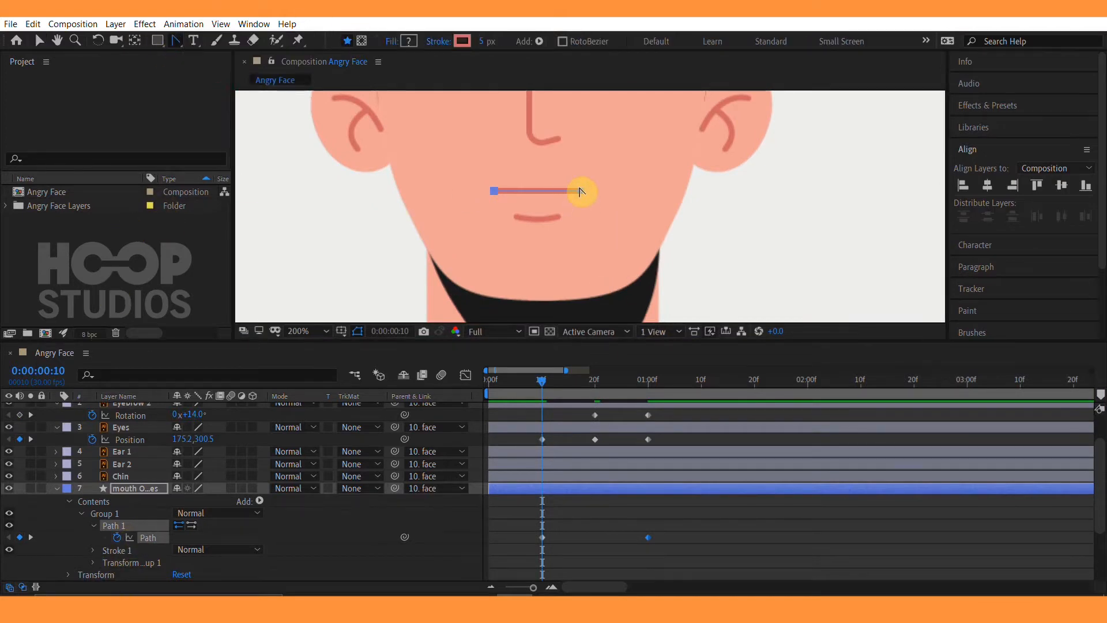
pyautogui.moveTo(580, 191); pyautogui.dragTo(533, 213)
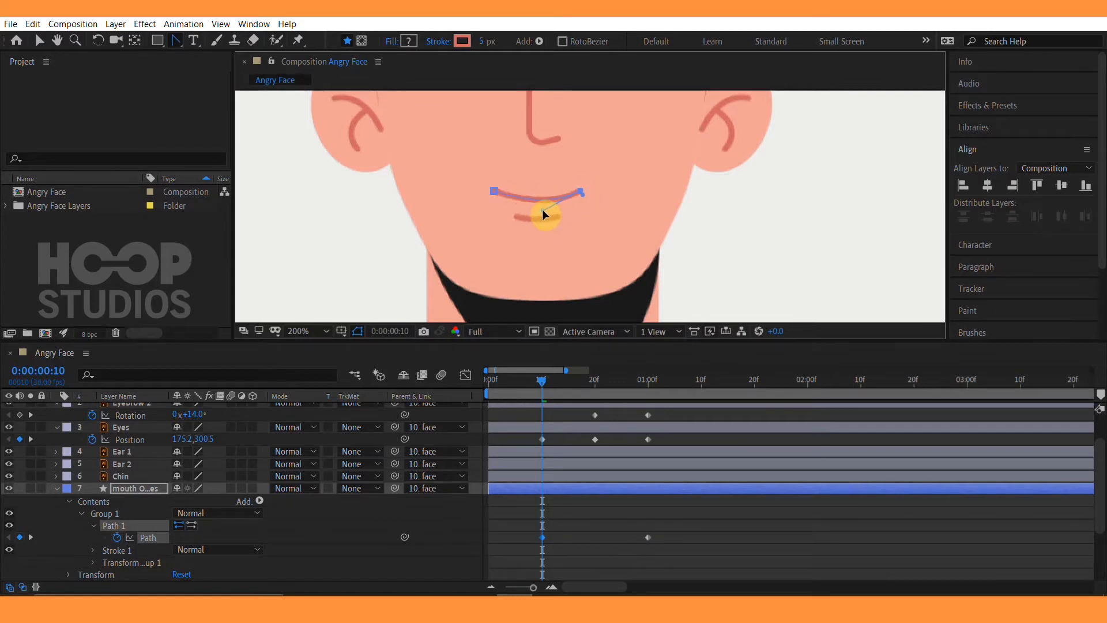
pyautogui.moveTo(540, 206); pyautogui.dragTo(538, 203)
pyautogui.scroll(-1, 582, 180)
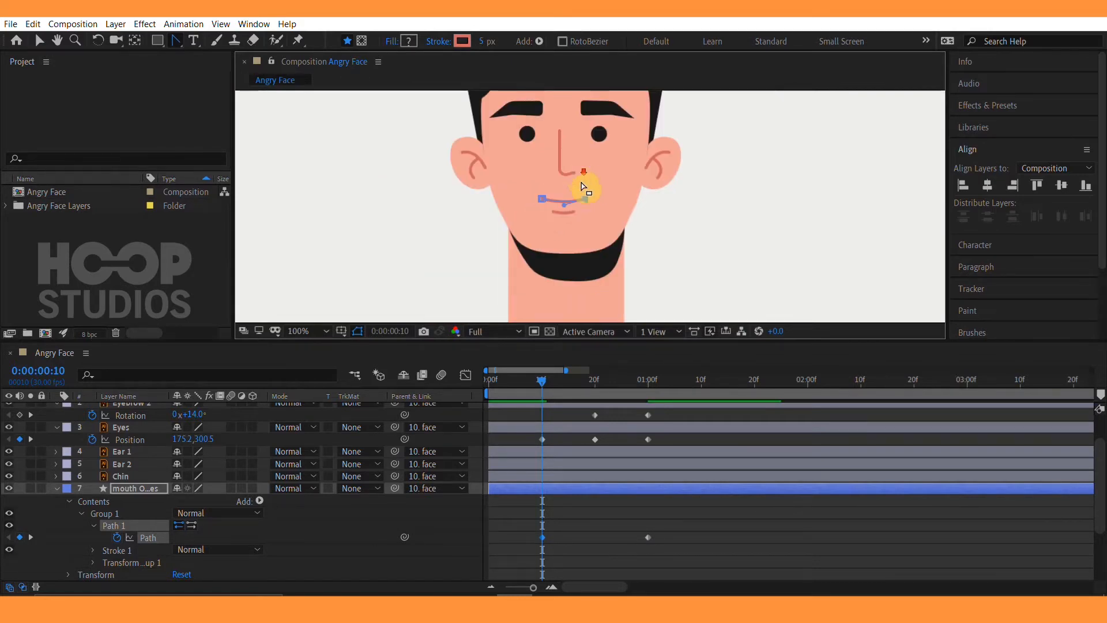
# Deselect the mouth and play back its shape change from frame 10 up close.
pyautogui.click(601, 547)
pyautogui.moveTo(680, 193); pyautogui.dragTo(677, 217)
pyautogui.scroll(1, 659, 242)
pyautogui.moveTo(596, 272); pyautogui.dragTo(629, 252)
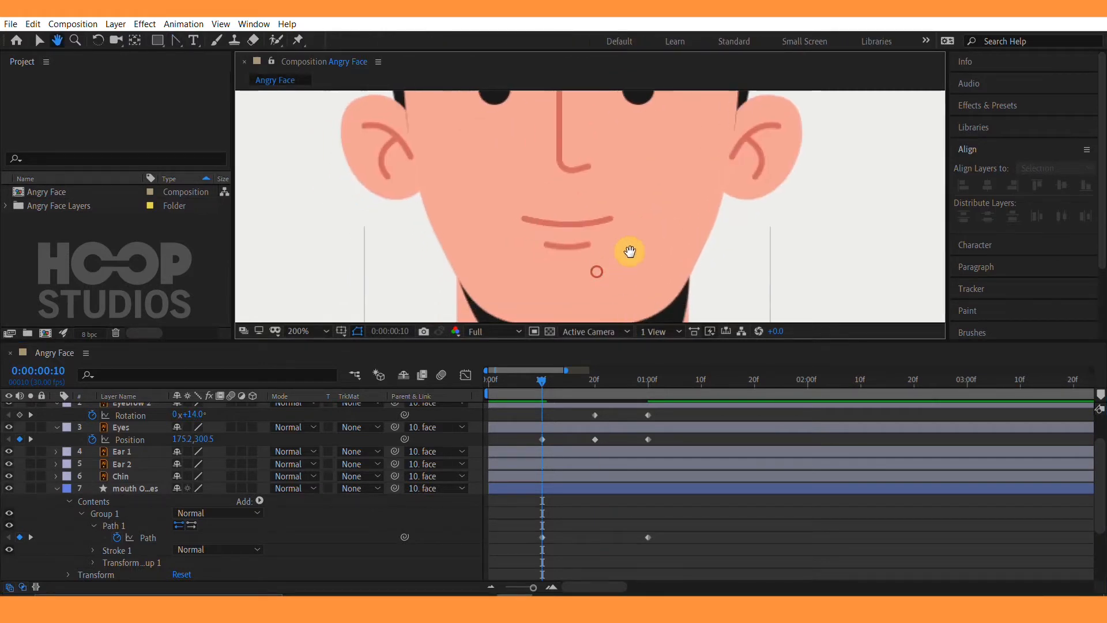
pyautogui.click(618, 532)
pyautogui.press('space')
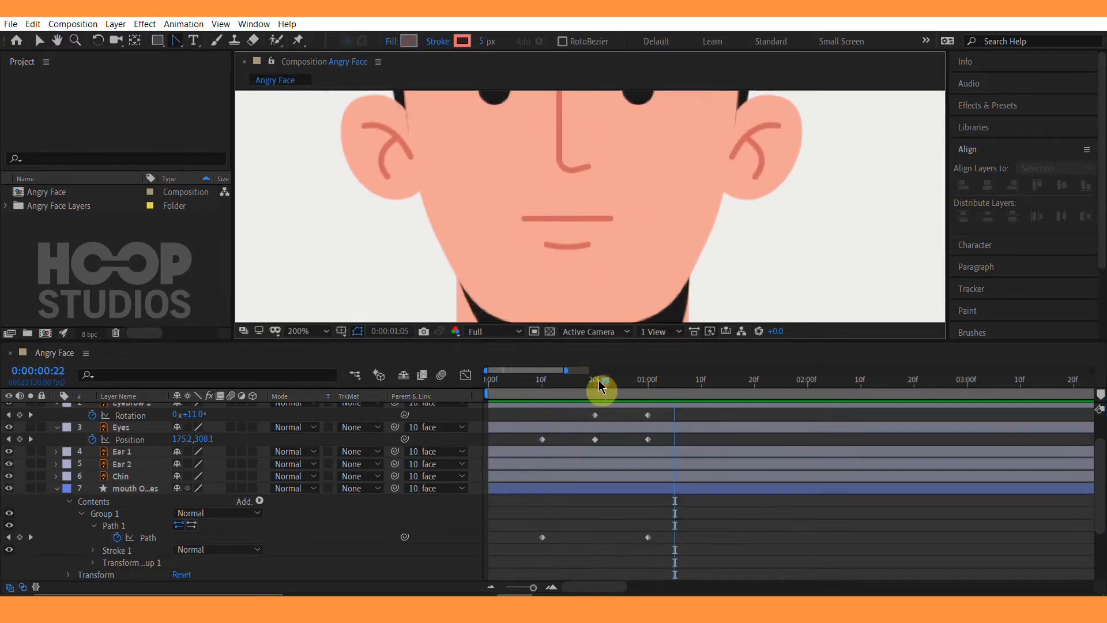
# At 0:00:01:00, bend the mouth's path upward into a frown and deselect the layer.
pyautogui.moveTo(600, 388); pyautogui.dragTo(648, 388)
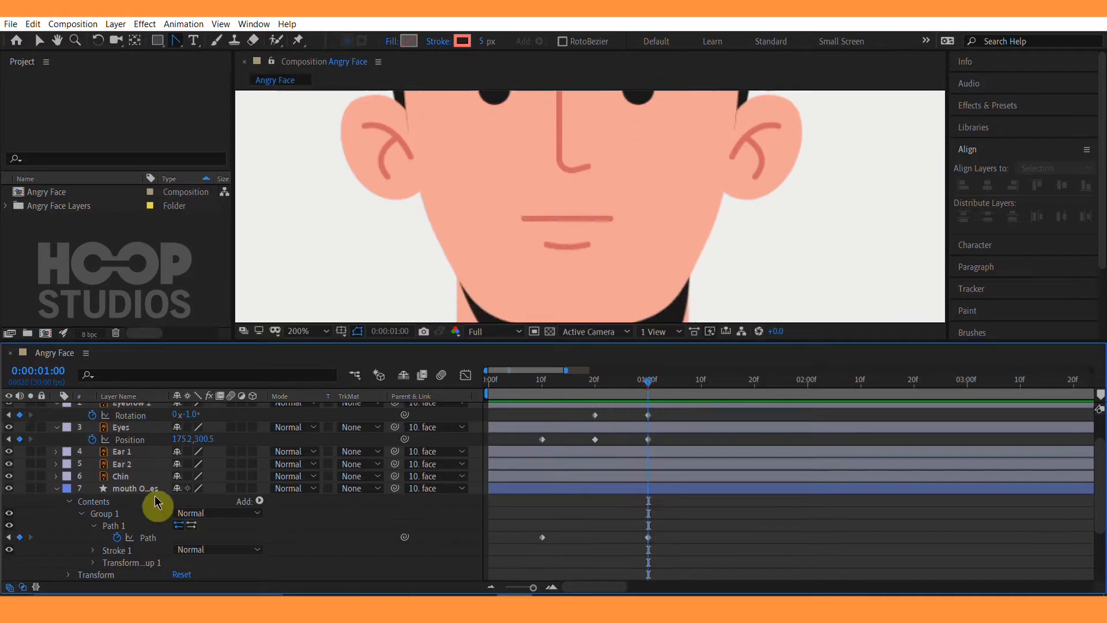
pyautogui.click(155, 537)
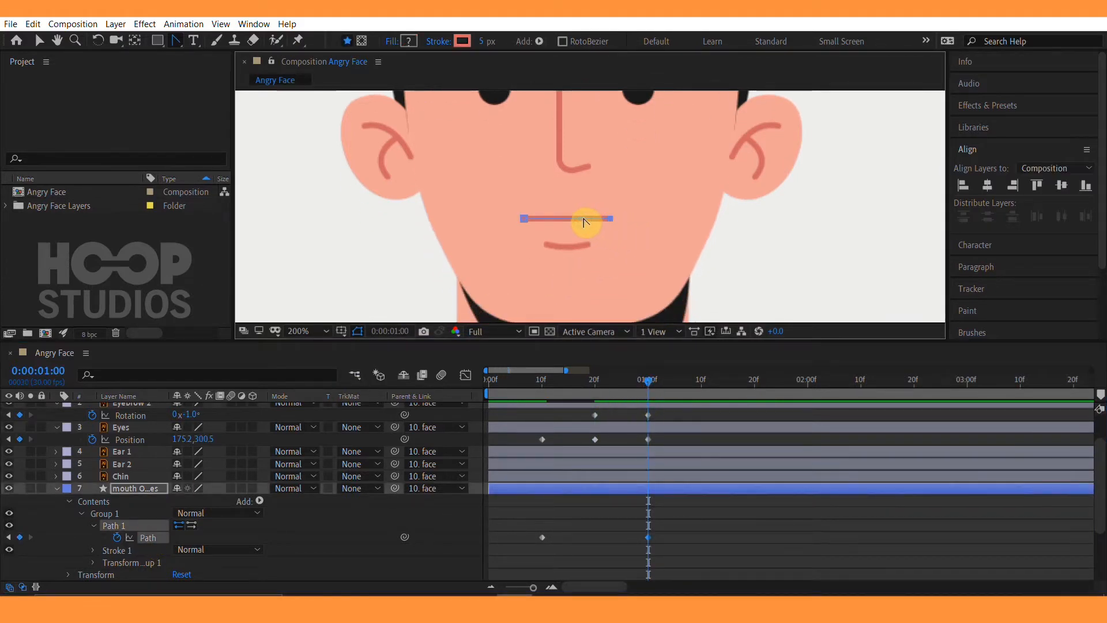
pyautogui.moveTo(585, 222); pyautogui.dragTo(575, 205)
pyautogui.scroll(-1, 575, 205)
pyautogui.click(645, 505)
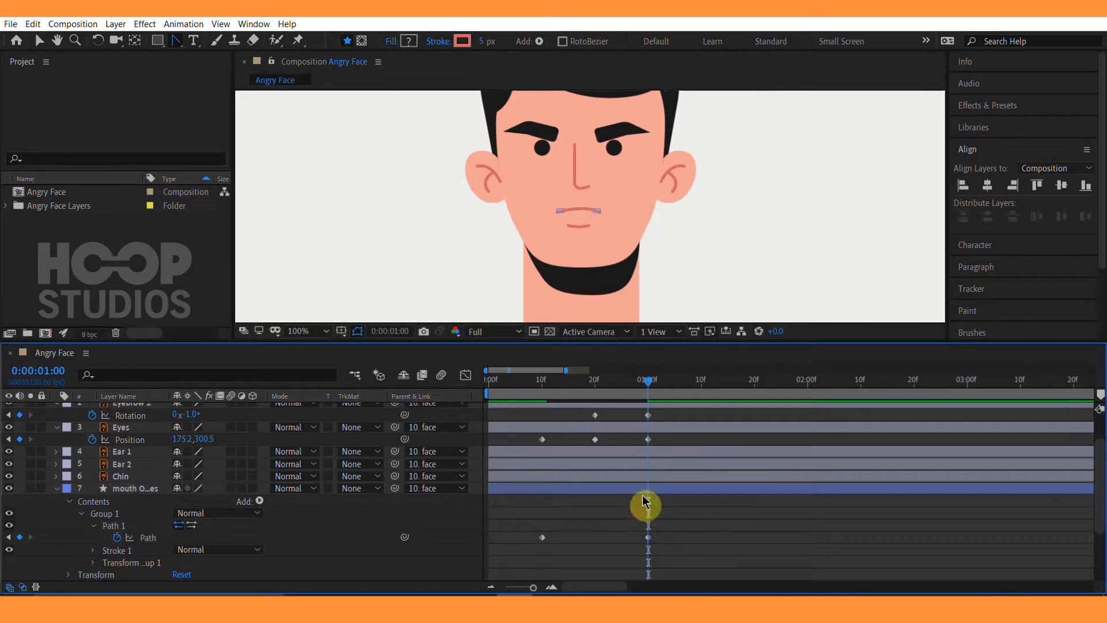
# Delay the mouth's first Path keyframe from frame 10 to about frame 18, then return to frame 10.
pyautogui.scroll(1, 654, 231)
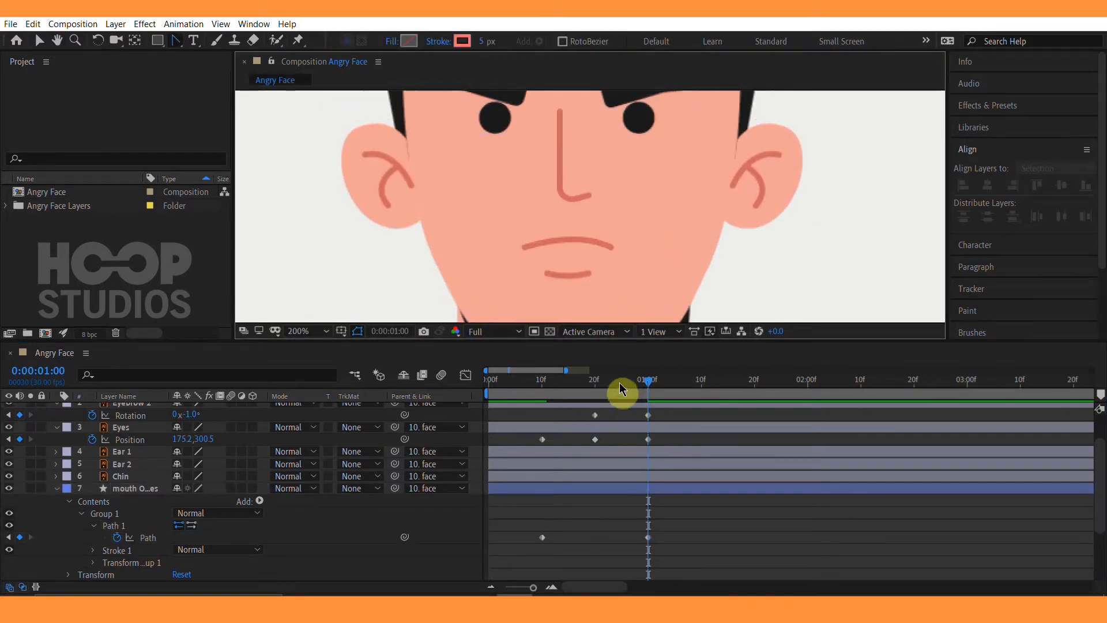
pyautogui.moveTo(619, 390); pyautogui.dragTo(551, 392)
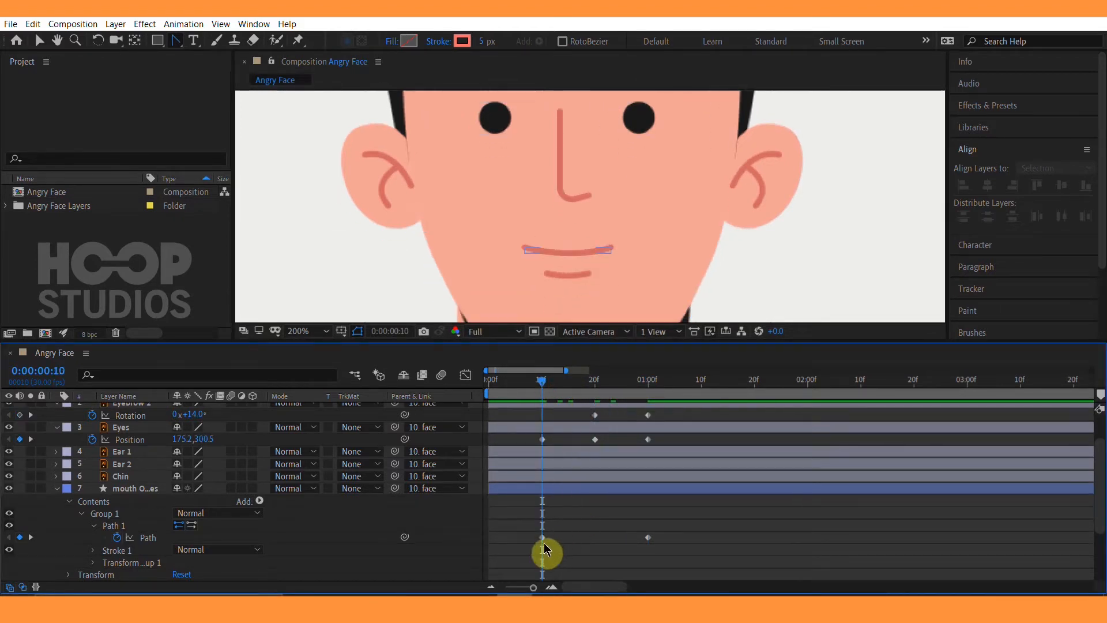
pyautogui.moveTo(542, 538); pyautogui.dragTo(584, 543)
pyautogui.press('space')
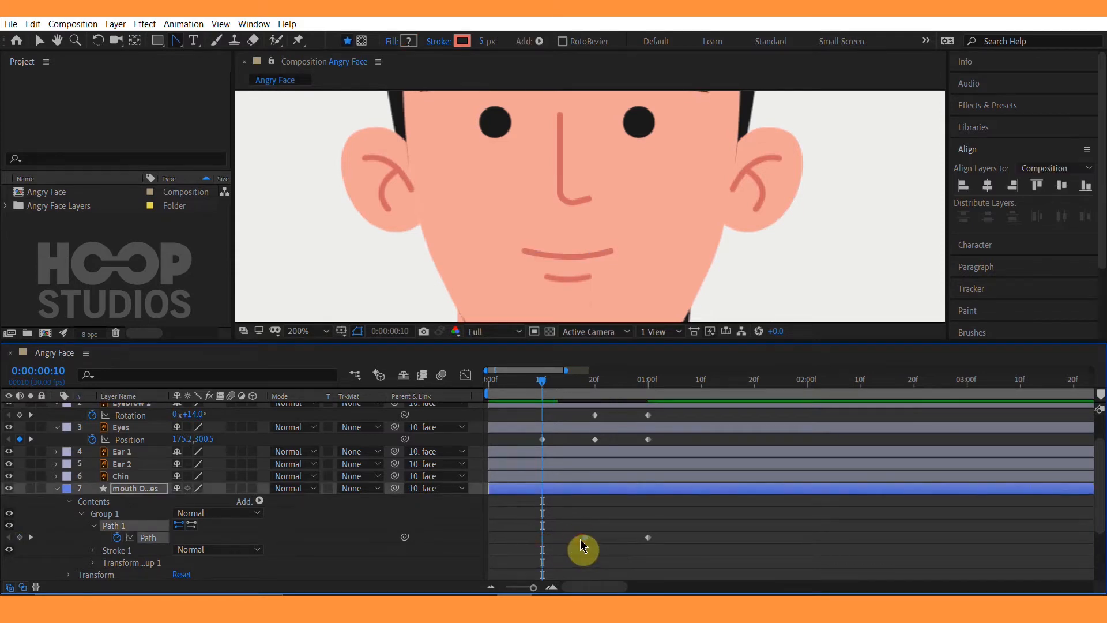
pyautogui.click(546, 386)
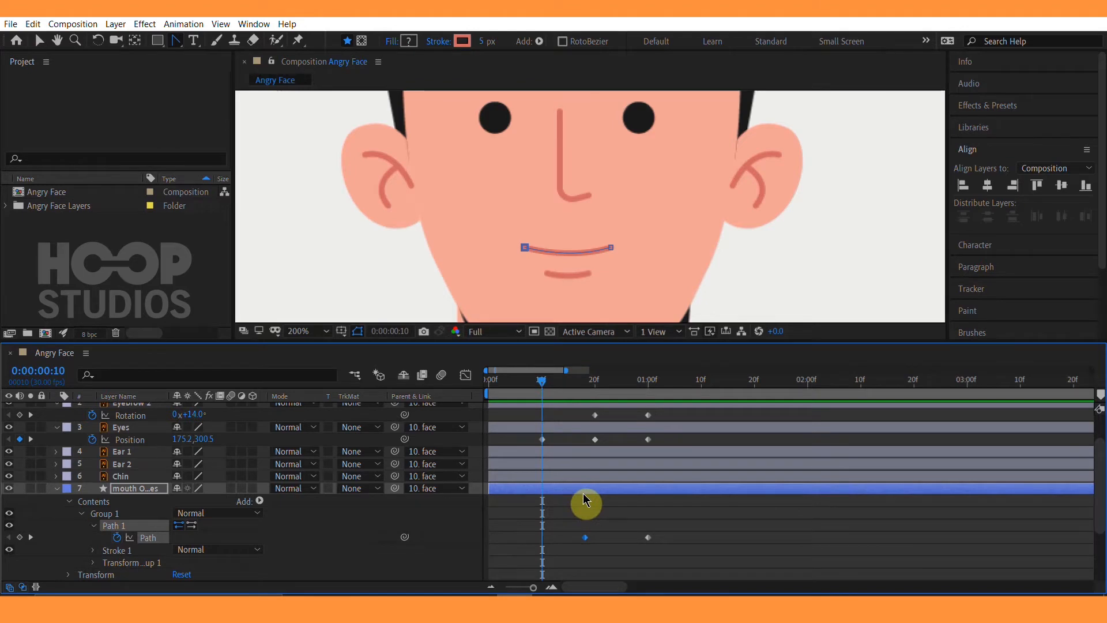
# Start keyframing the mouth layer's Position at frame 10 and show its animated properties.
pyautogui.press('p')
pyautogui.click(93, 502)
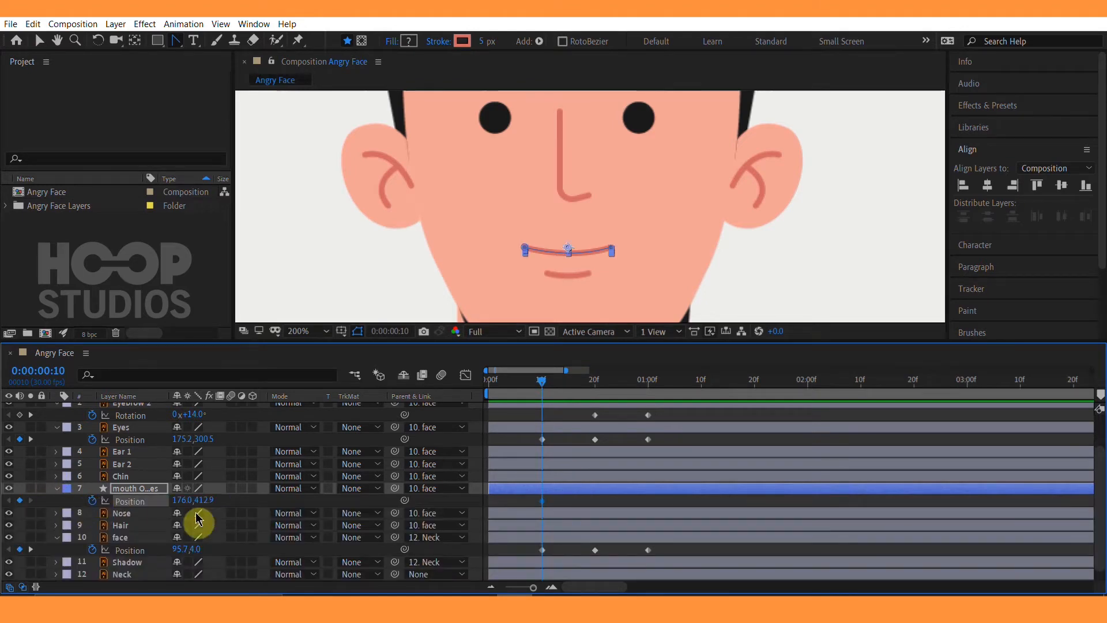
pyautogui.press('u')
# Keyframe the Chin's Position at frame 20 and lower the chin and mouth together to Y positions of 450.4 and 425.4.
pyautogui.moveTo(578, 385); pyautogui.dragTo(593, 385)
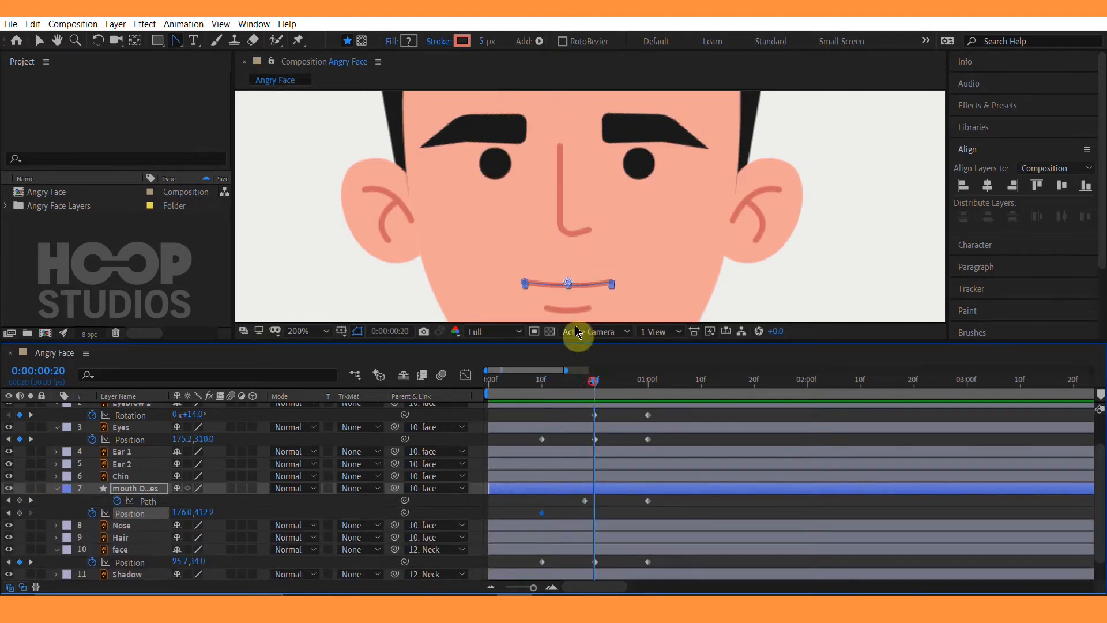
pyautogui.moveTo(594, 264); pyautogui.dragTo(594, 228)
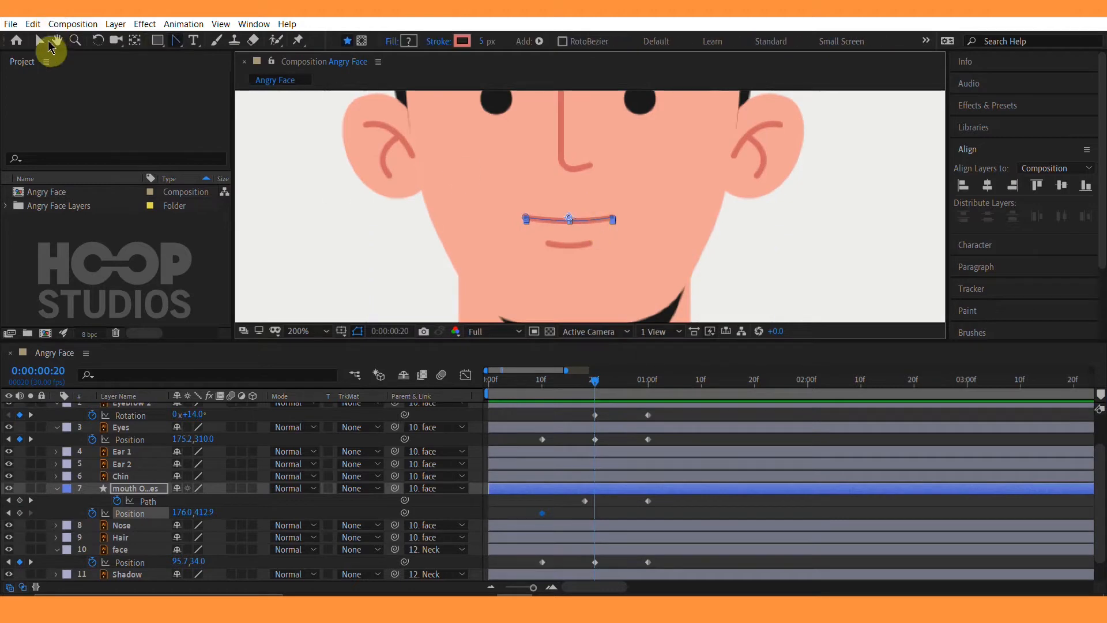
pyautogui.click(49, 44)
pyautogui.keyDown('shift'); pyautogui.click(584, 246); pyautogui.keyUp('shift')
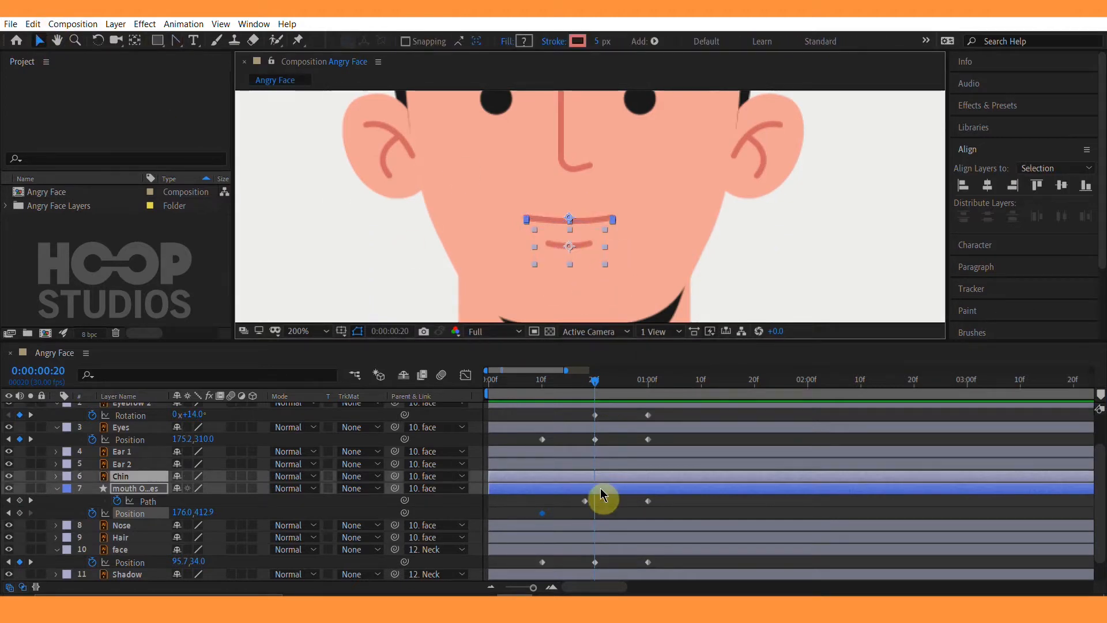
pyautogui.press('p')
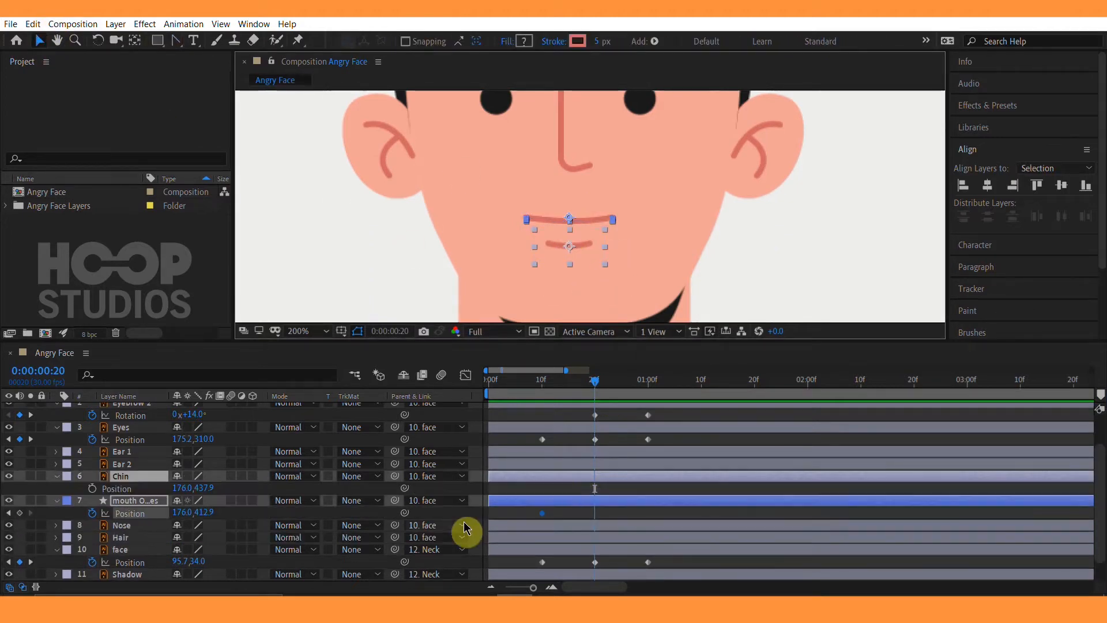
pyautogui.click(94, 489)
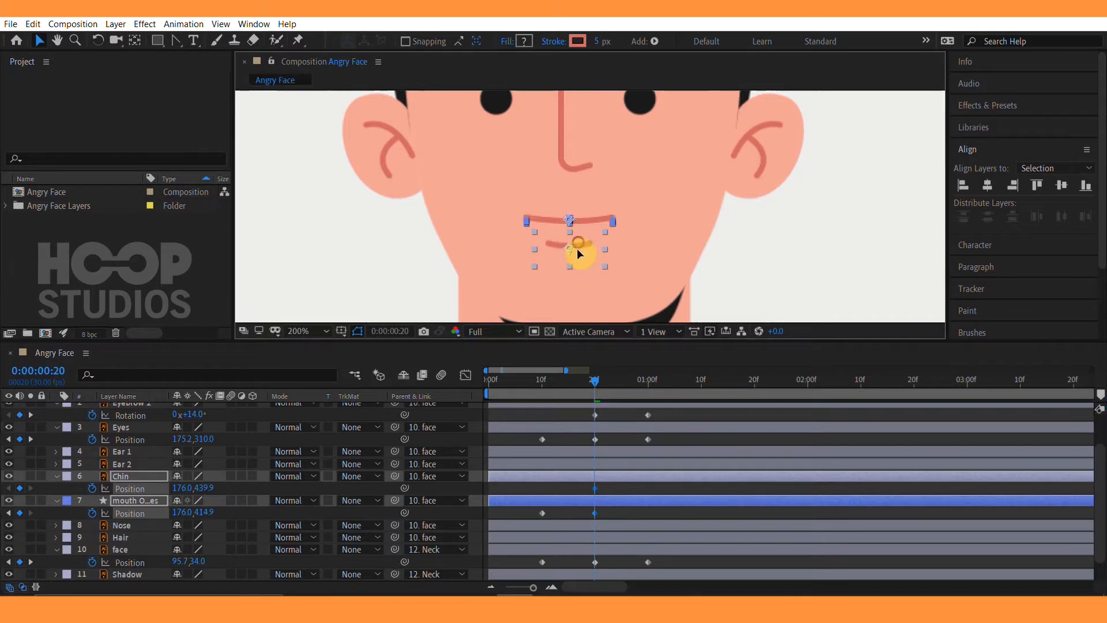
pyautogui.moveTo(577, 248); pyautogui.dragTo(576, 255)
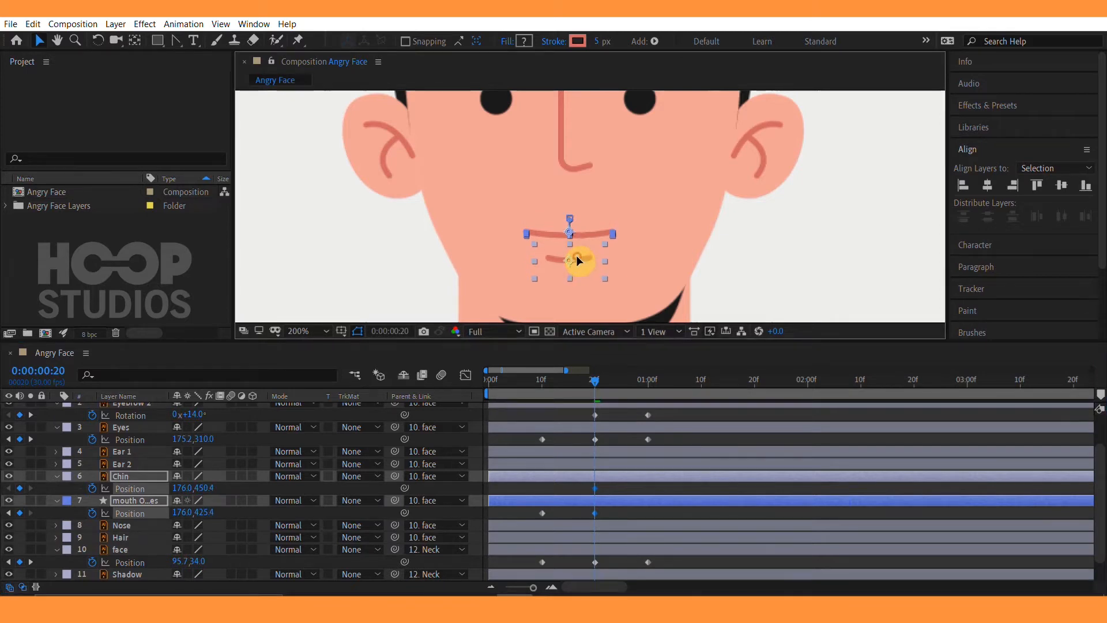
# Copy the mouth's frame 10 Position keyframe to 0:00:01:00 and go back to frame 10.
pyautogui.click(648, 382)
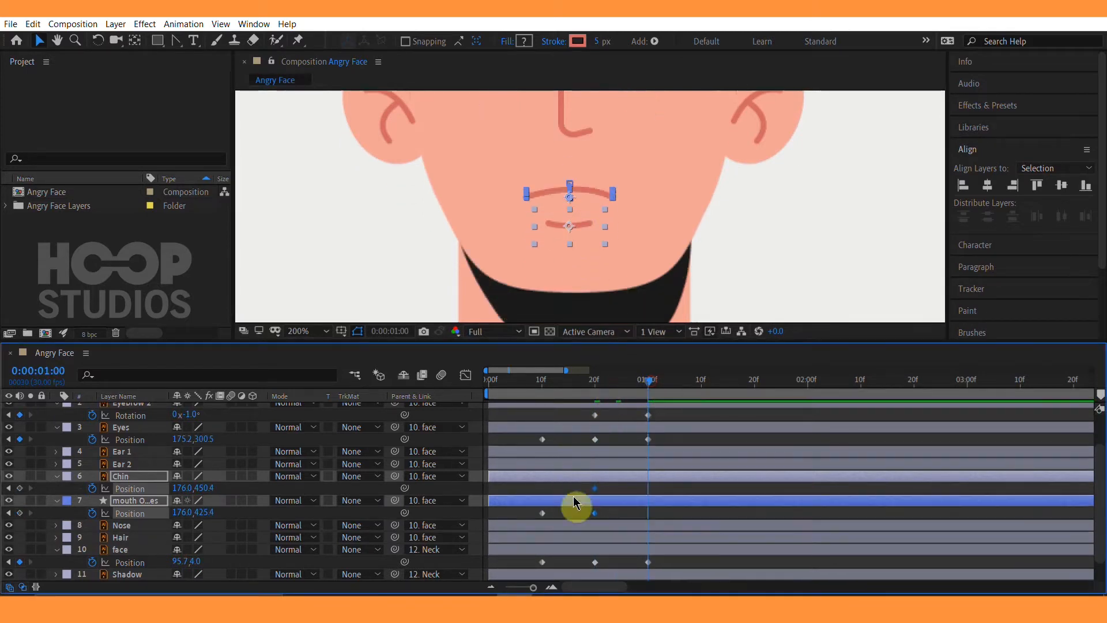
pyautogui.click(542, 512)
pyautogui.hotkey('ctrl', 'c')
pyautogui.hotkey('ctrl', 'v')
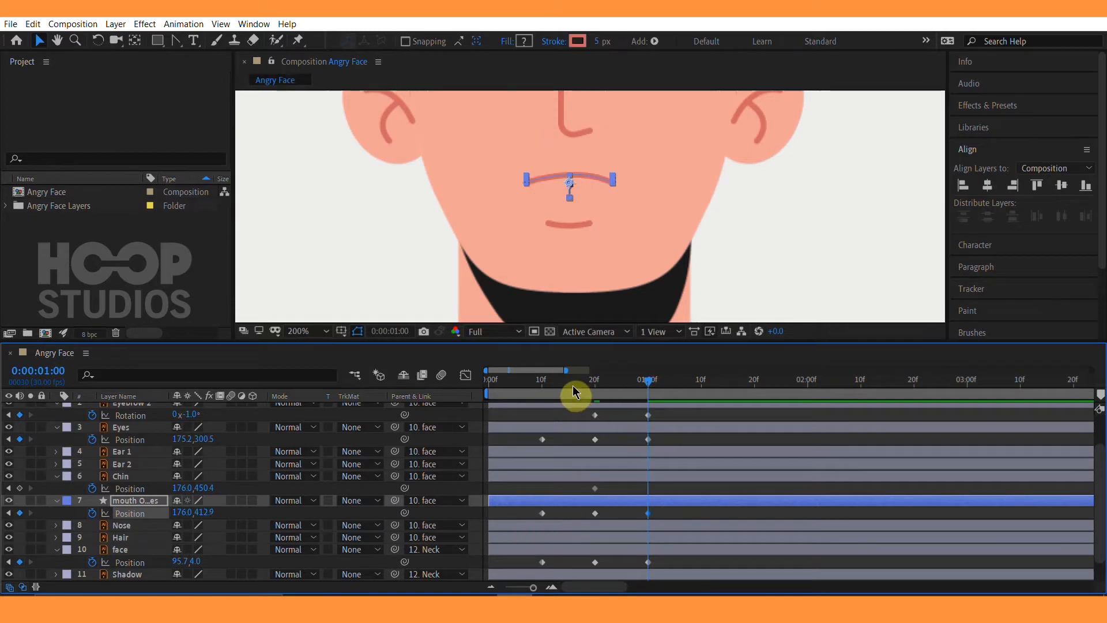
pyautogui.click(542, 386)
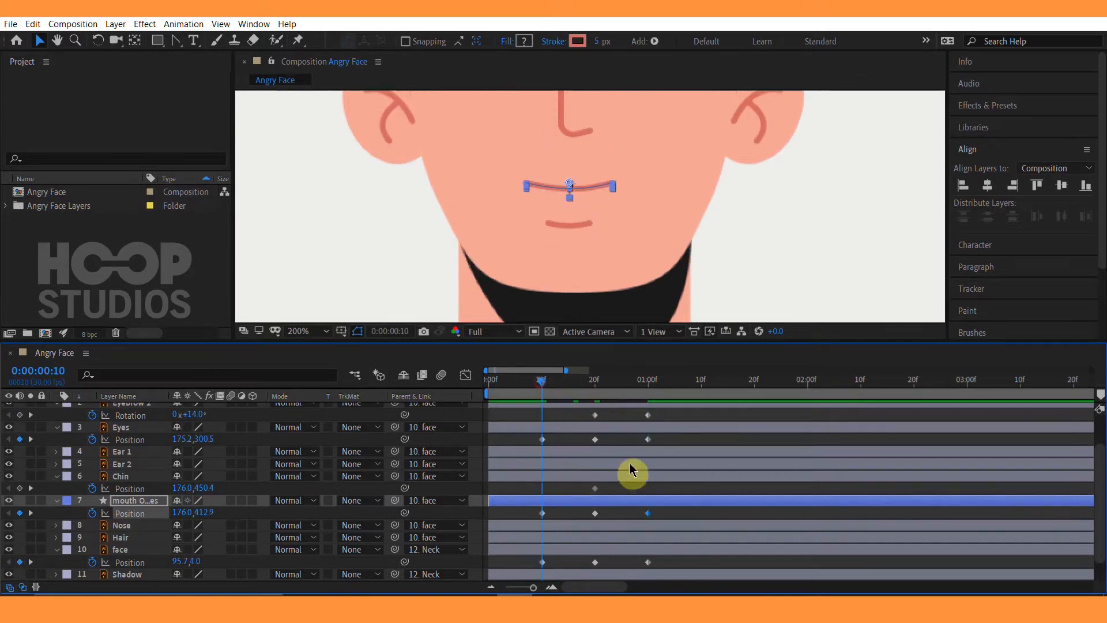
# At 0:00:01:00, raise the Chin layer to a Y position of 439.4.
pyautogui.click(624, 478)
pyautogui.moveTo(592, 386); pyautogui.dragTo(647, 386)
pyautogui.press('h')
pyautogui.moveTo(648, 222); pyautogui.dragTo(630, 282)
pyautogui.press('v')
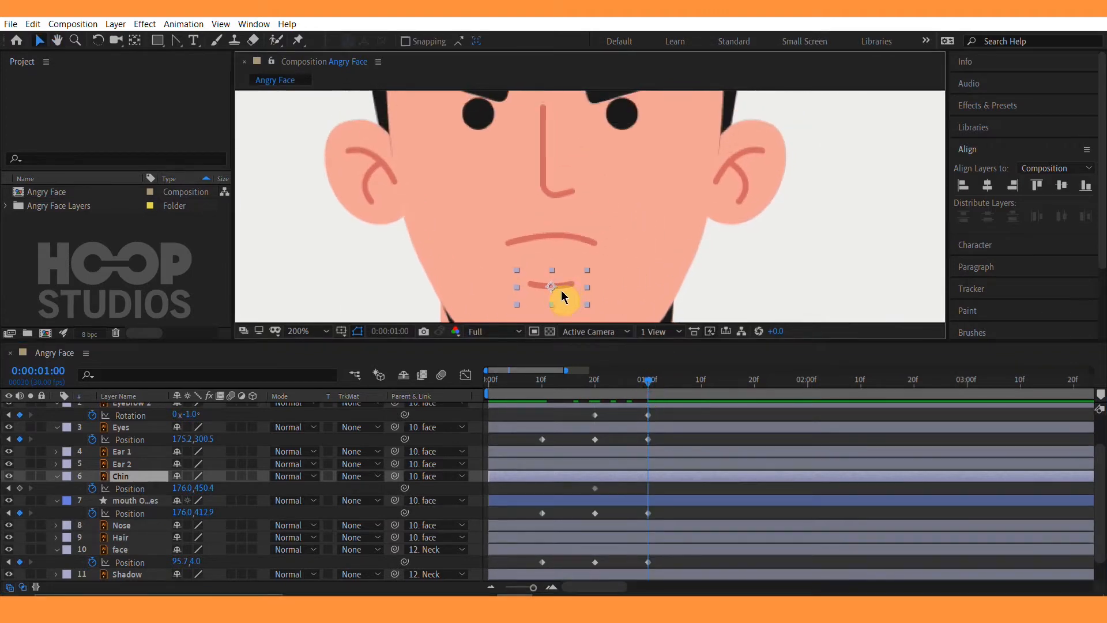
pyautogui.moveTo(559, 282); pyautogui.dragTo(562, 276)
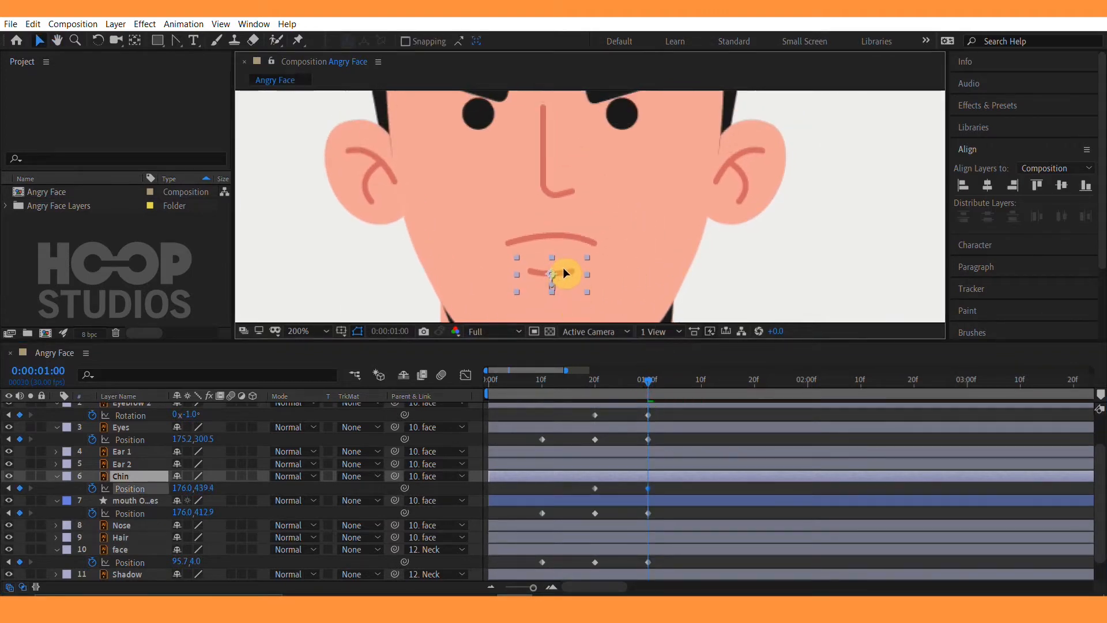
# Copy the Chin's 0:00:01:00 Position keyframe to frame 10 and deselect the layer.
pyautogui.click(543, 385)
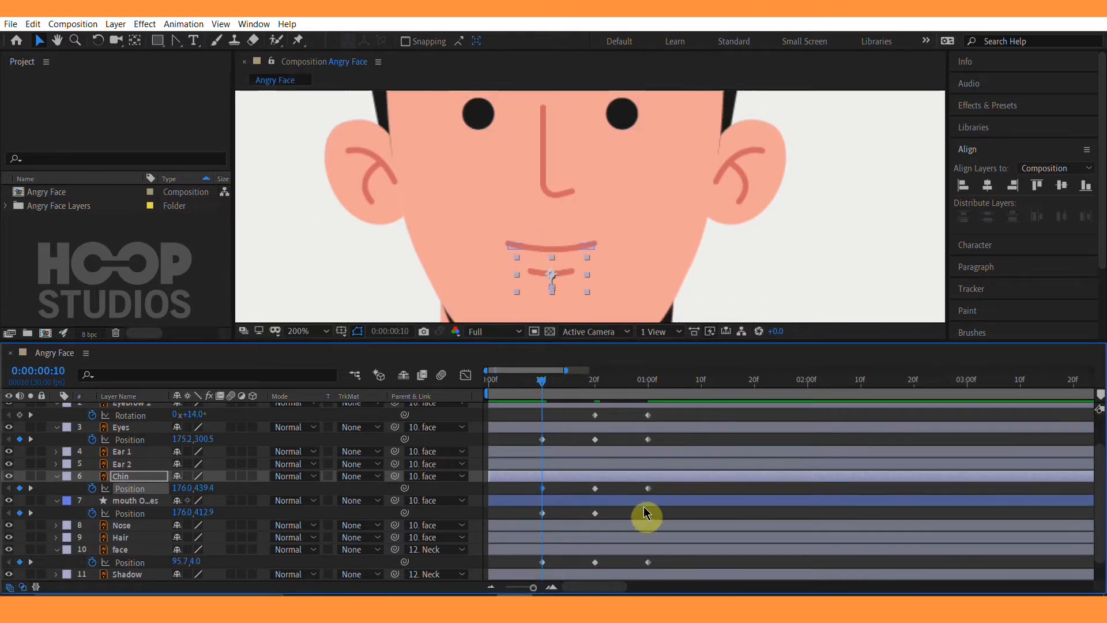
pyautogui.scroll(-2, 603, 273)
pyautogui.click(671, 486)
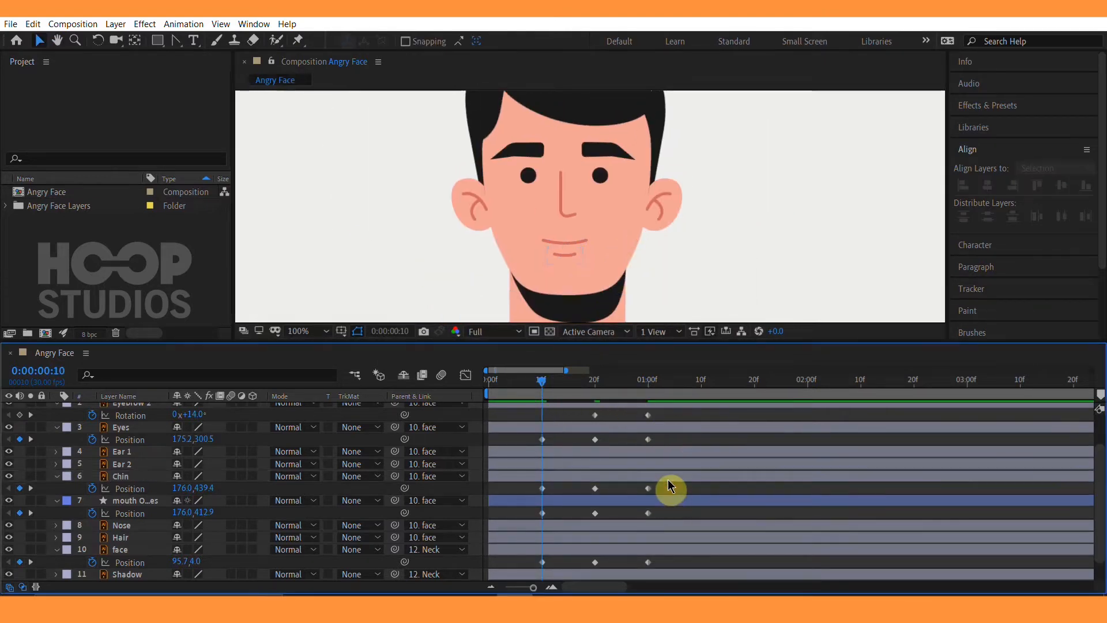
# Play back and scrub the face animation between frame 10 and 0:00:01:00 to check the head, eyebrow, eye and mouth motion.
pyautogui.press('space')
pyautogui.click(562, 379)
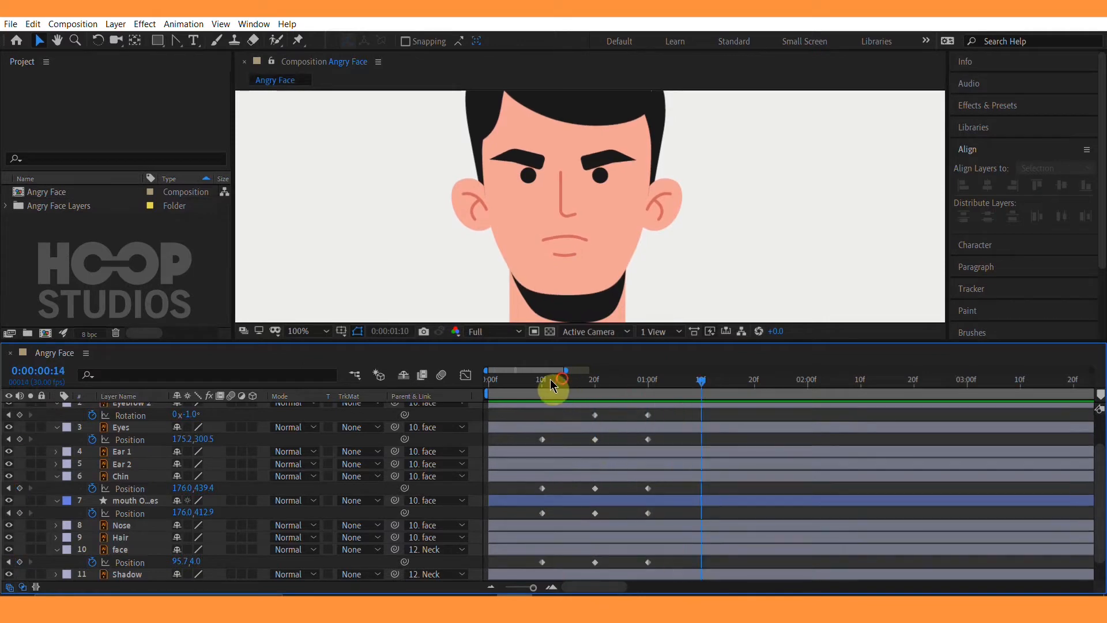
pyautogui.click(550, 379)
pyautogui.scroll(2, 584, 460)
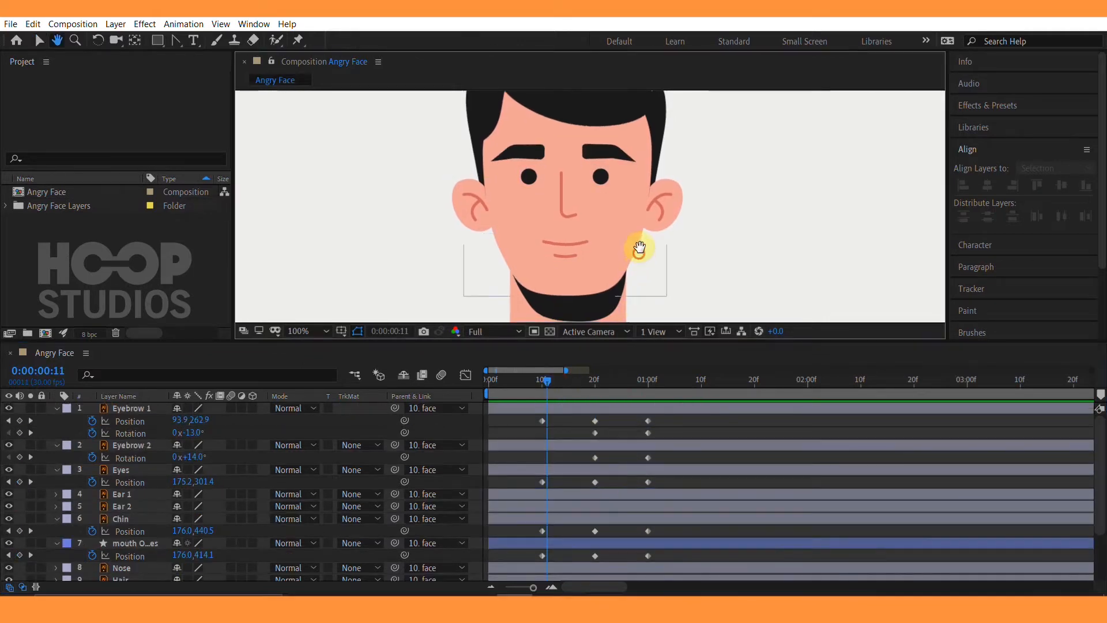
pyautogui.click(581, 382)
pyautogui.moveTo(594, 390); pyautogui.dragTo(640, 390)
pyautogui.press('h')
pyautogui.moveTo(667, 250); pyautogui.dragTo(623, 280)
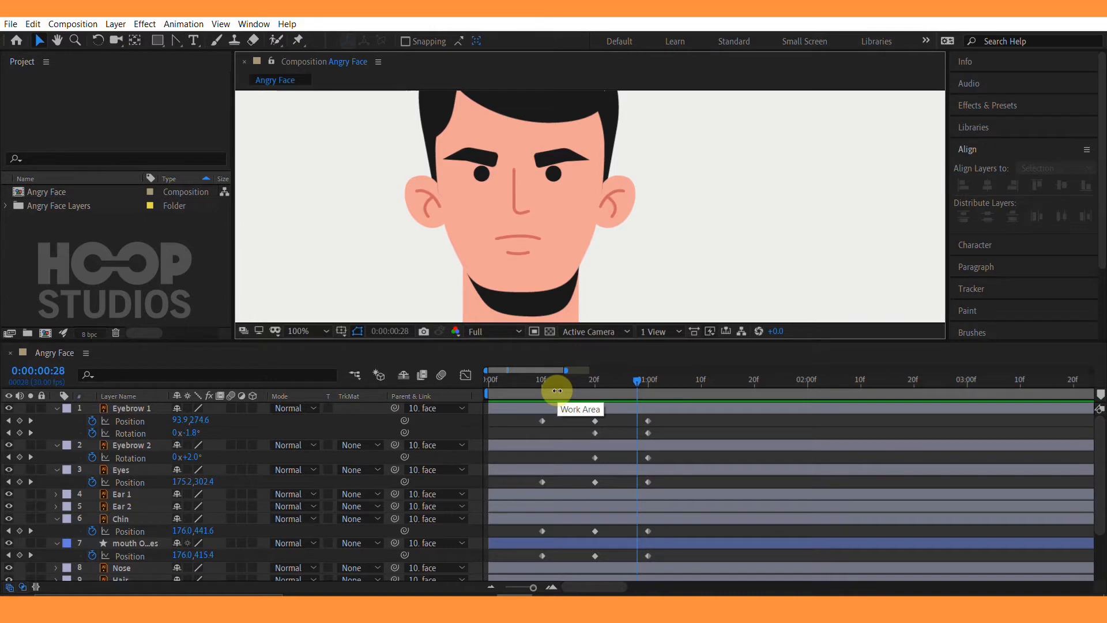
pyautogui.click(542, 386)
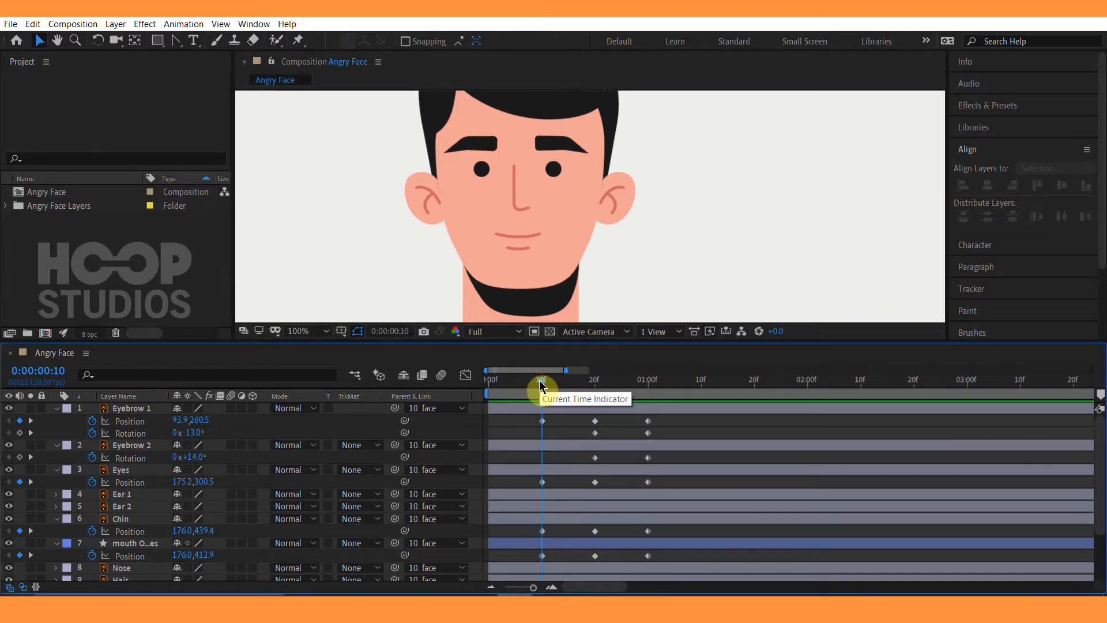
# Apply Easy Ease to all the facial animation keyframes from frame 10 to 0:00:01:00.
pyautogui.press('space')
pyautogui.moveTo(606, 308)
pyautogui.mouseDown()
pyautogui.moveTo(620, 220)
pyautogui.moveTo(582, 278)
pyautogui.moveTo(612, 313)
pyautogui.moveTo(616, 301)
pyautogui.mouseUp()
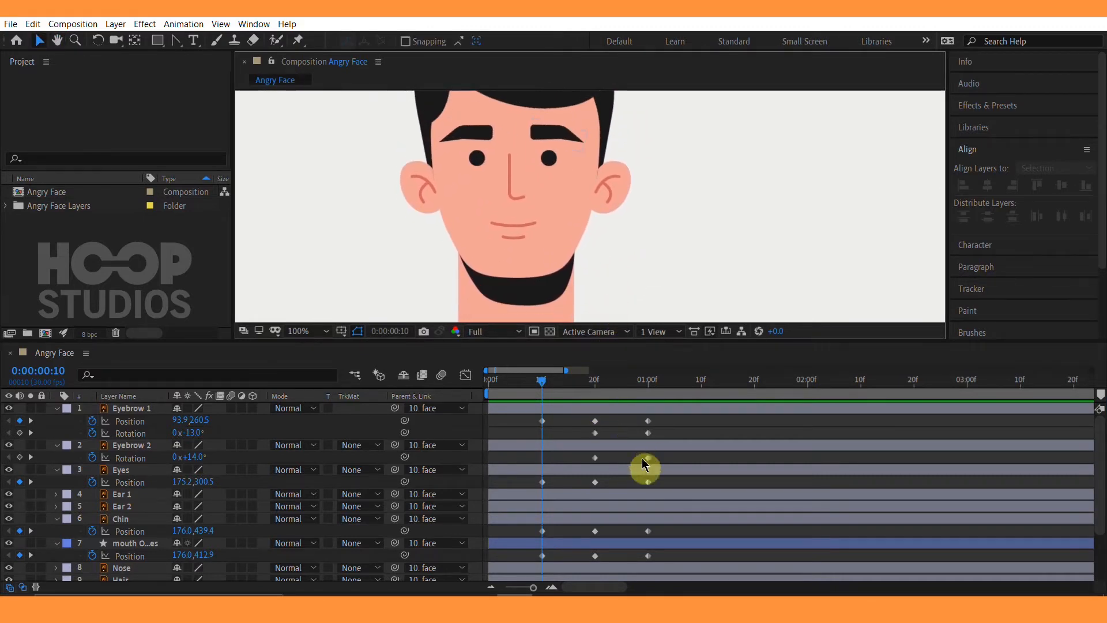
pyautogui.moveTo(669, 422); pyautogui.dragTo(520, 582)
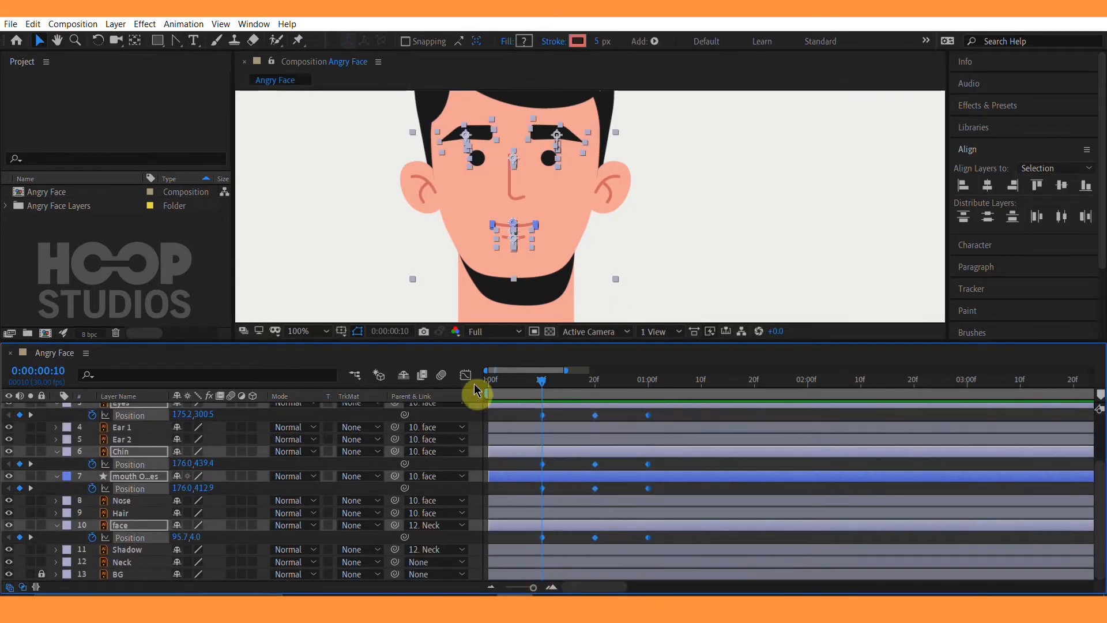
pyautogui.rightClick(543, 537)
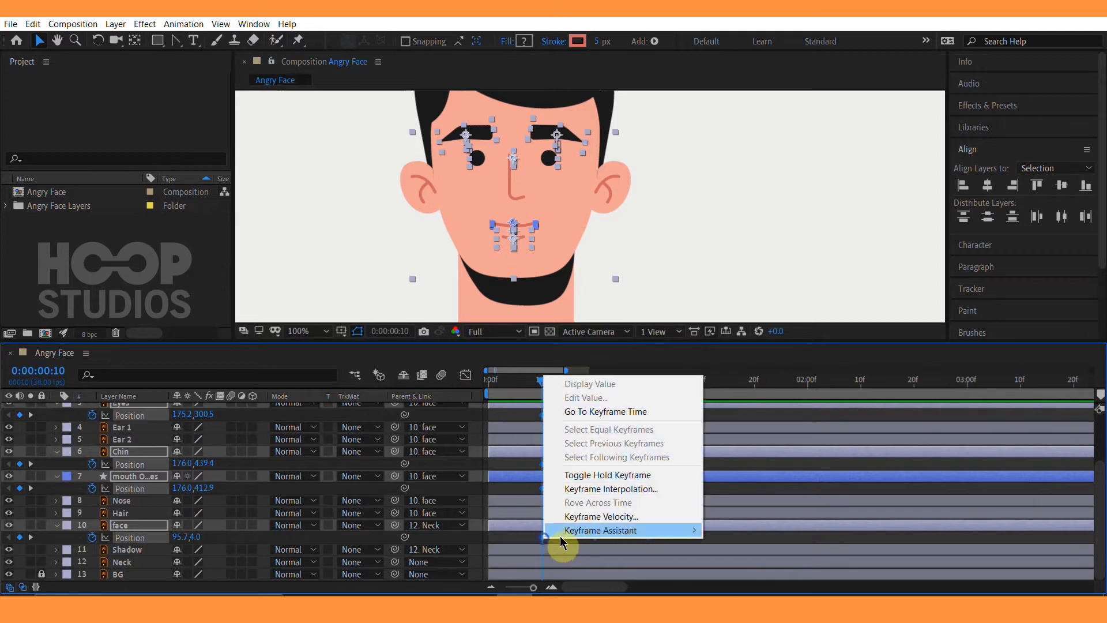
pyautogui.moveTo(664, 530)
pyautogui.click(744, 447)
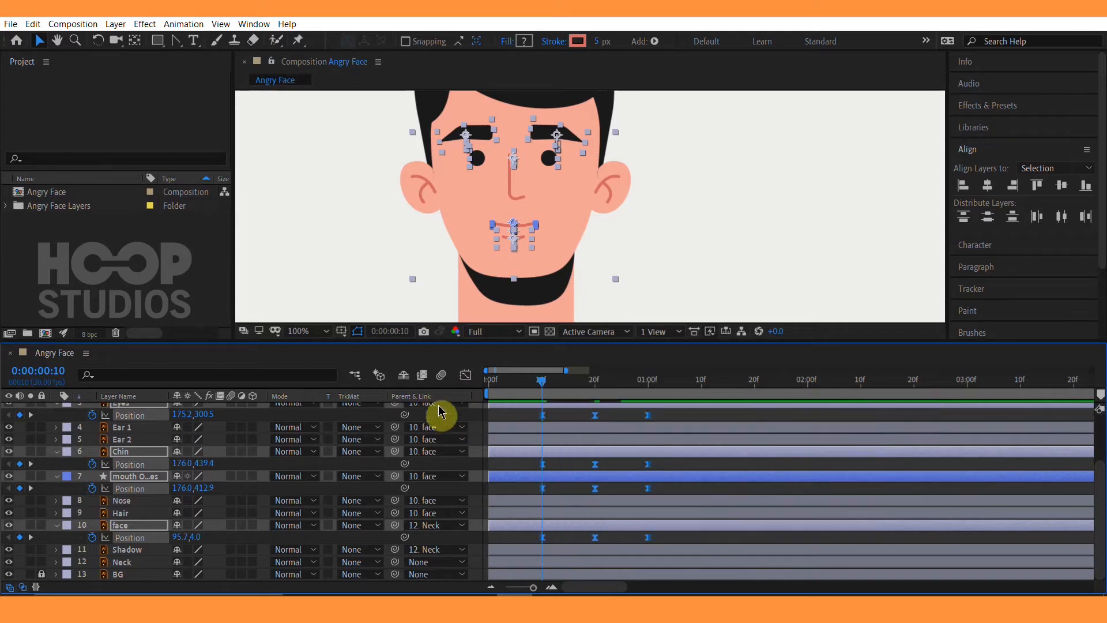
# Lengthen the ease handles of all keyframes in the speed graph for sharper motion peaks, preview it, and return to the keyframe view.
pyautogui.click(466, 376)
pyautogui.moveTo(686, 507); pyautogui.dragTo(519, 577)
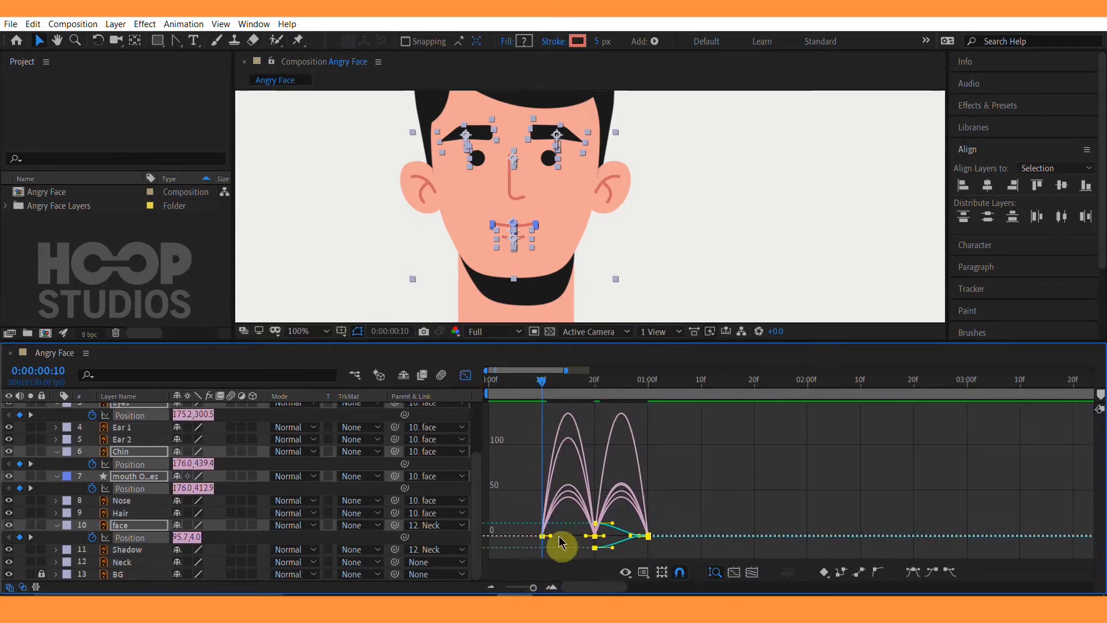
pyautogui.moveTo(553, 539); pyautogui.dragTo(578, 539)
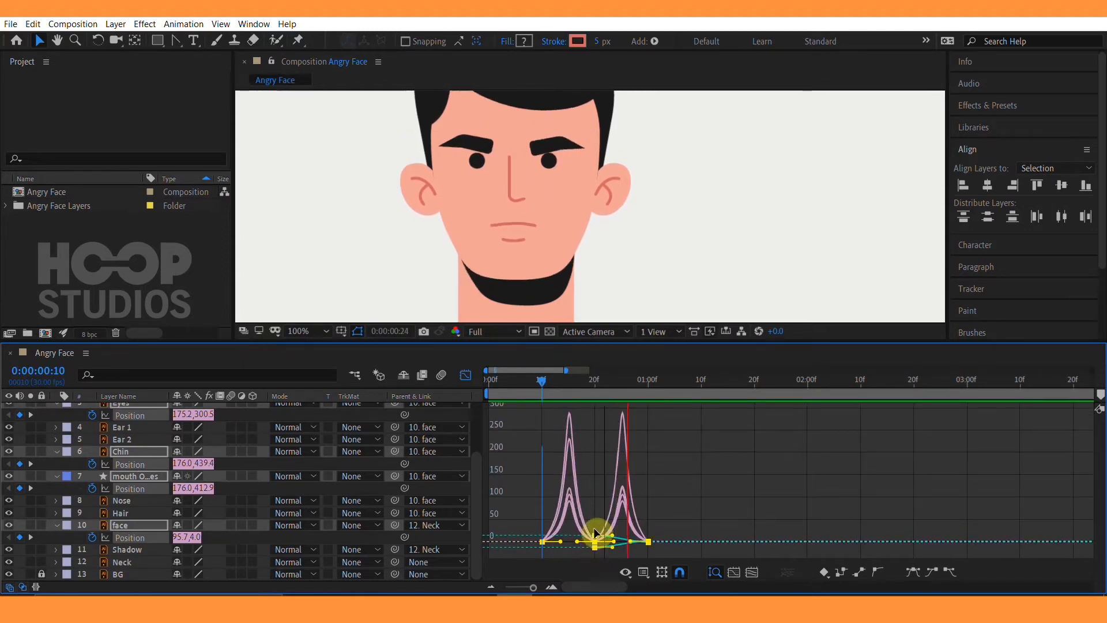
pyautogui.click(517, 390)
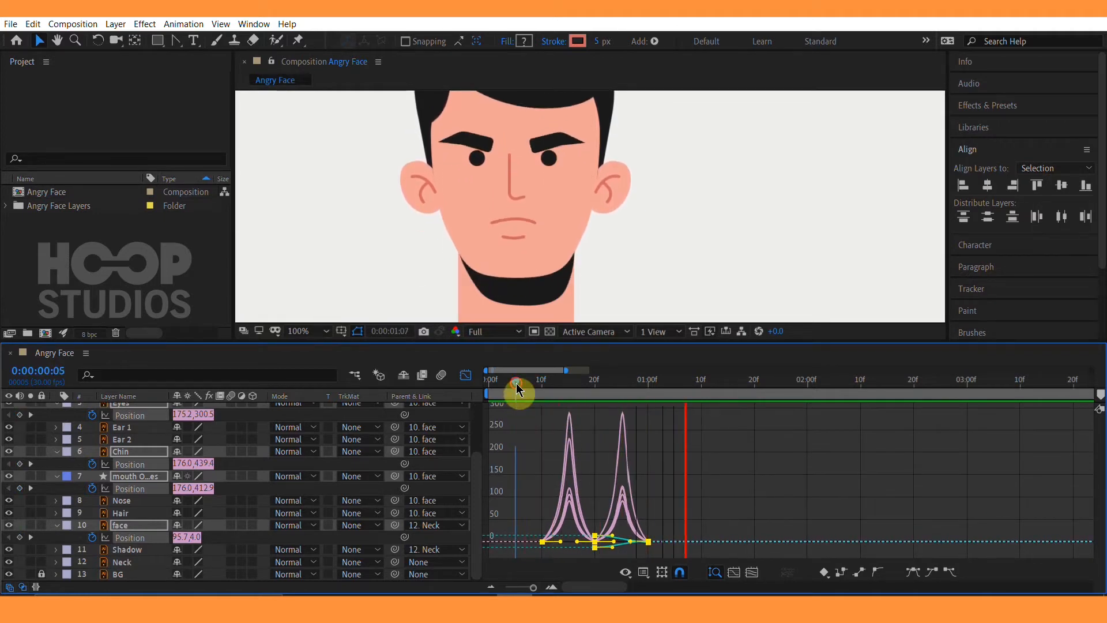
pyautogui.press('space')
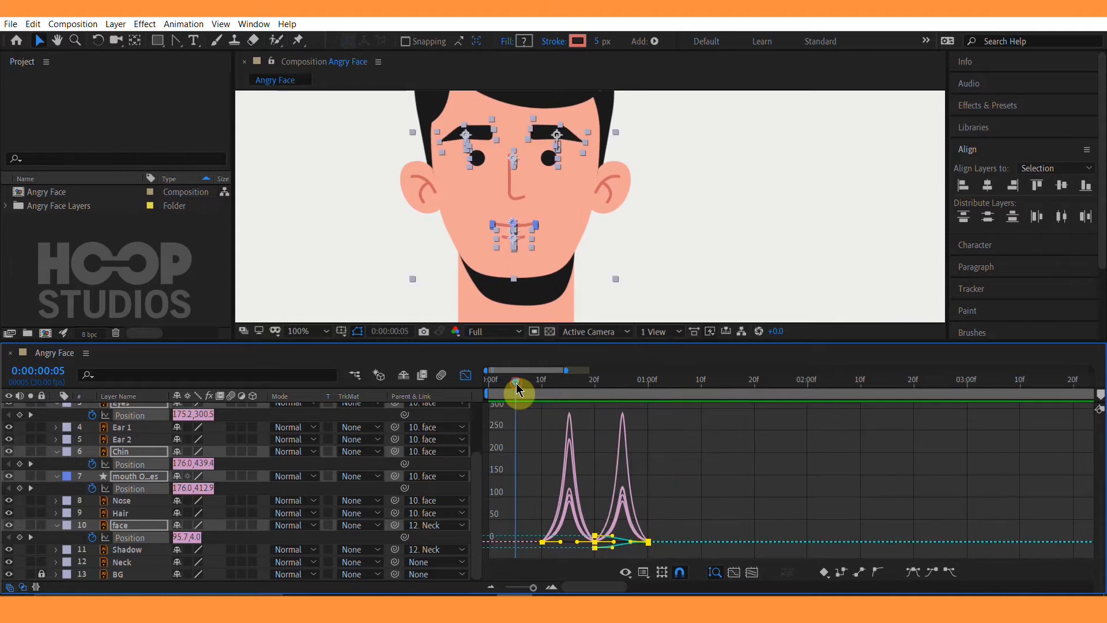
pyautogui.click(466, 376)
pyautogui.click(619, 489)
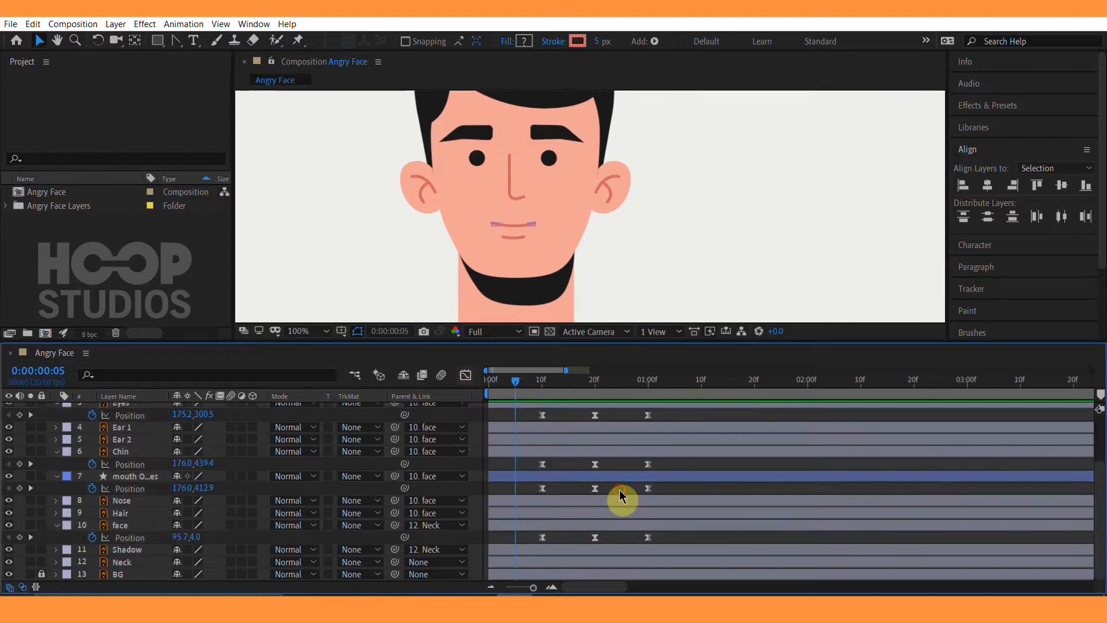
# Play back the eased face animation to check its timing.
pyautogui.press('space')
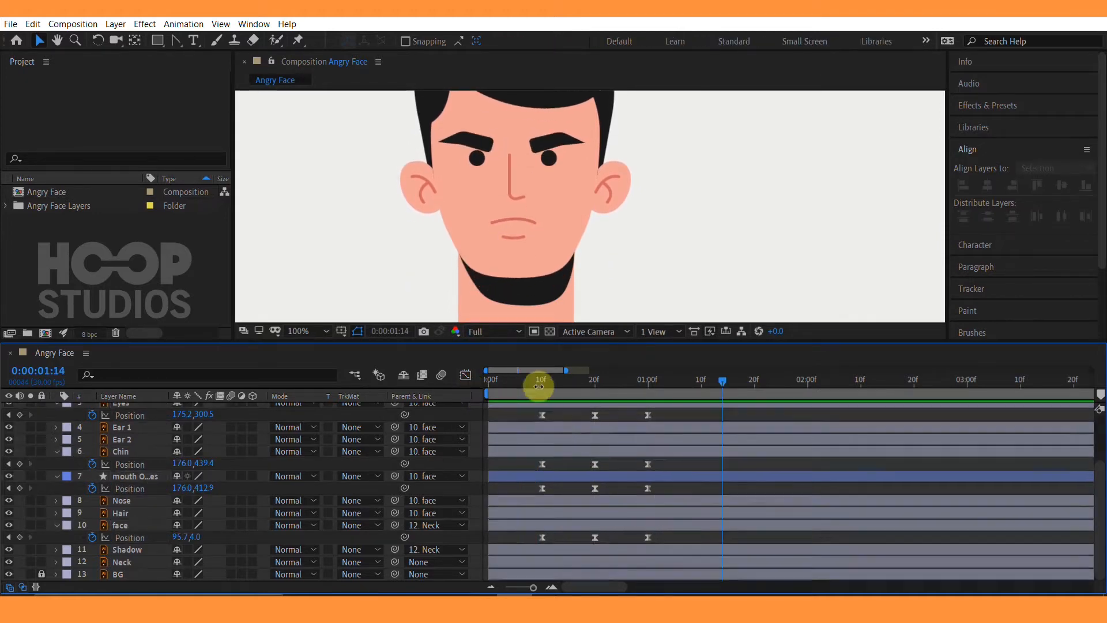
pyautogui.click(526, 383)
pyautogui.press('space')
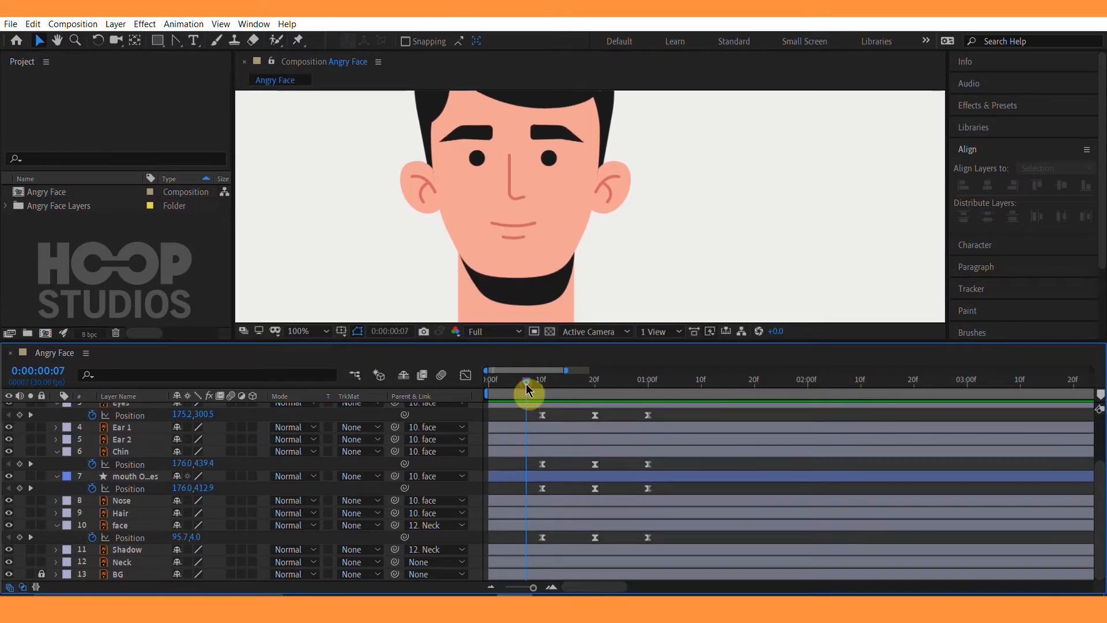
# Add a Position keyframe to the Shadow layer at frame 10.
pyautogui.scroll(3, 615, 462)
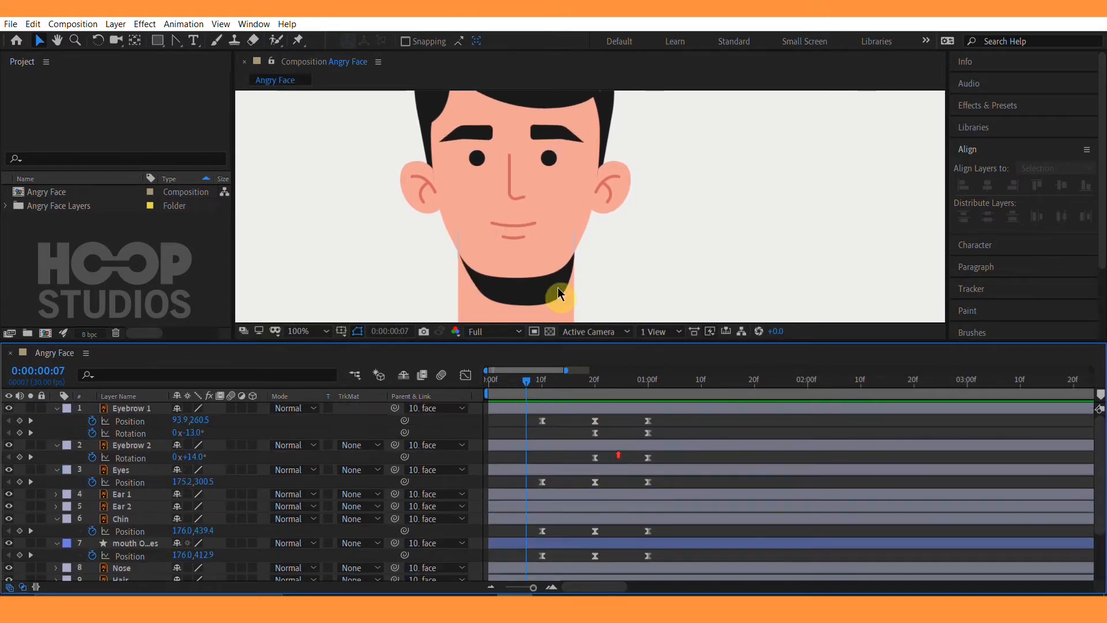
pyautogui.scroll(-2, 629, 243)
pyautogui.scroll(2, 631, 236)
pyautogui.moveTo(643, 240); pyautogui.dragTo(708, 199)
pyautogui.moveTo(702, 270); pyautogui.dragTo(691, 259)
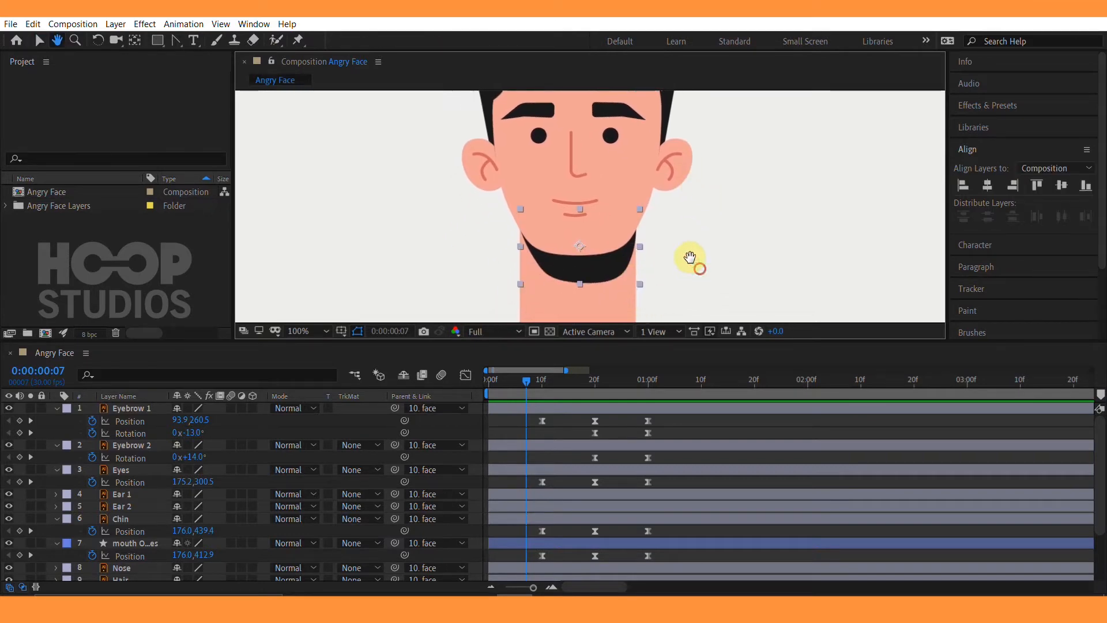
pyautogui.scroll(-3, 549, 458)
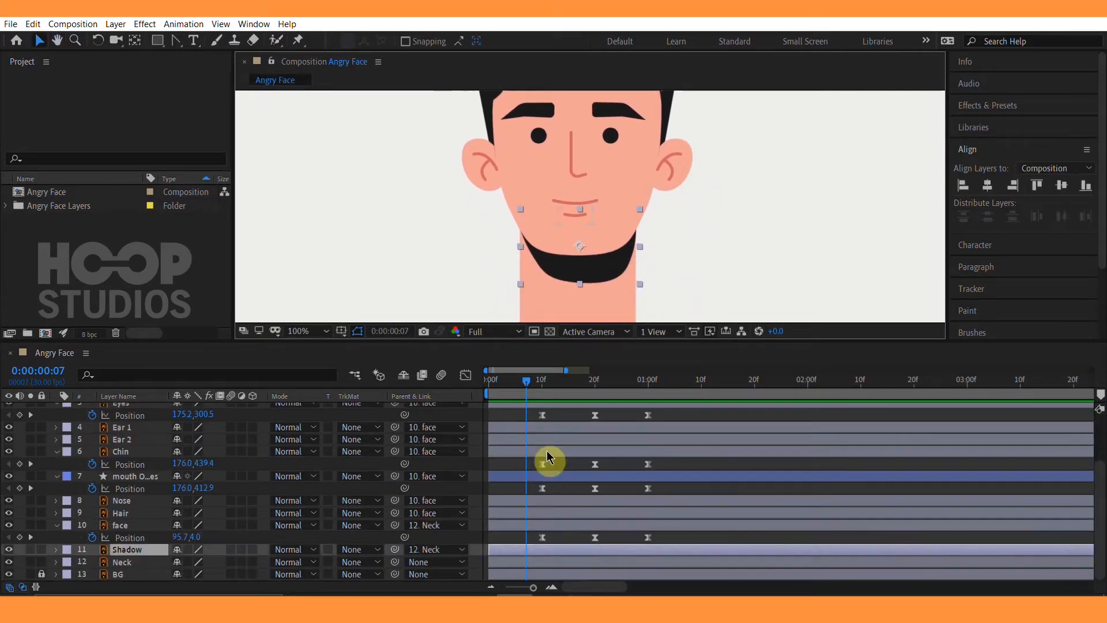
pyautogui.click(543, 382)
pyautogui.press('p')
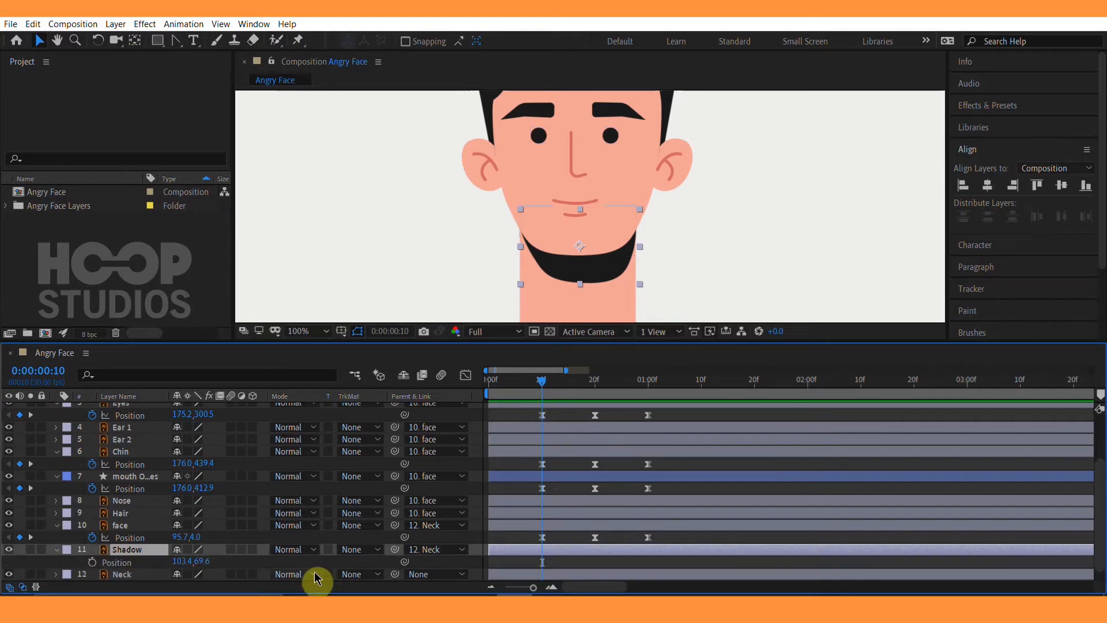
pyautogui.click(93, 562)
pyautogui.click(99, 564)
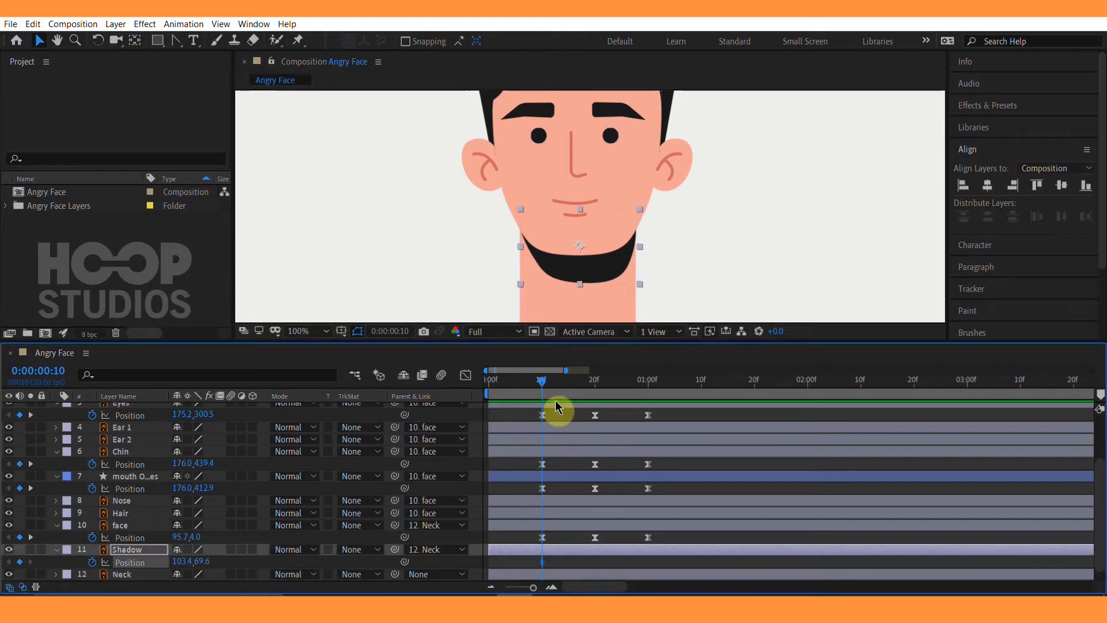
# Lower the Shadow layer to a Y position of 81.6 at frame 20 and copy its frame 10 keyframe to 0:00:01:00.
pyautogui.click(594, 380)
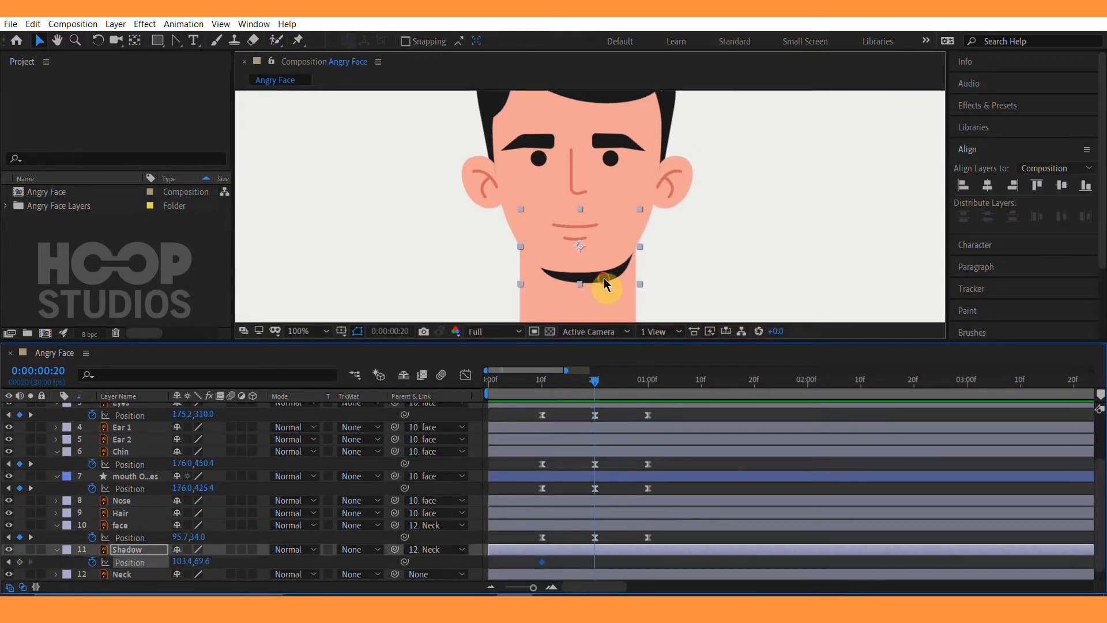
pyautogui.moveTo(604, 278); pyautogui.dragTo(606, 287)
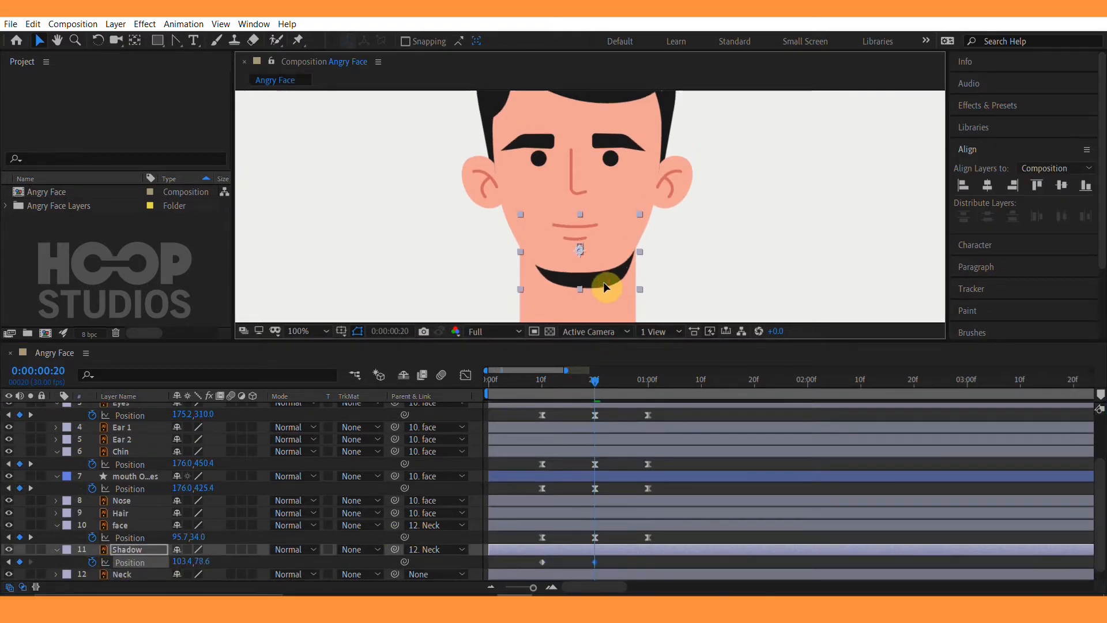
pyautogui.click(647, 381)
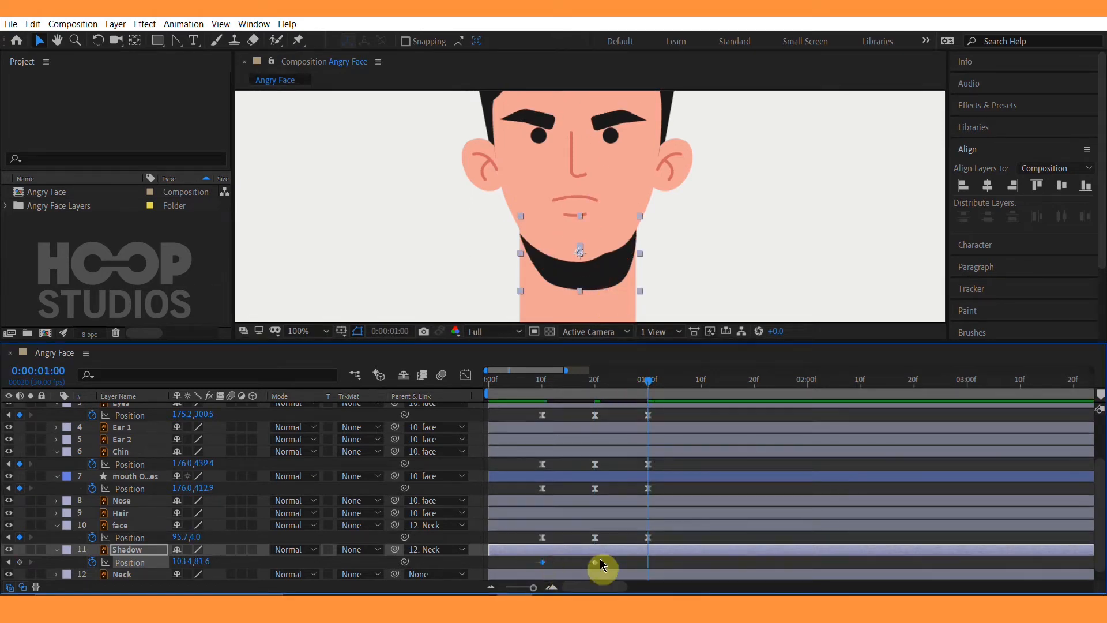
pyautogui.scroll(-2, 705, 265)
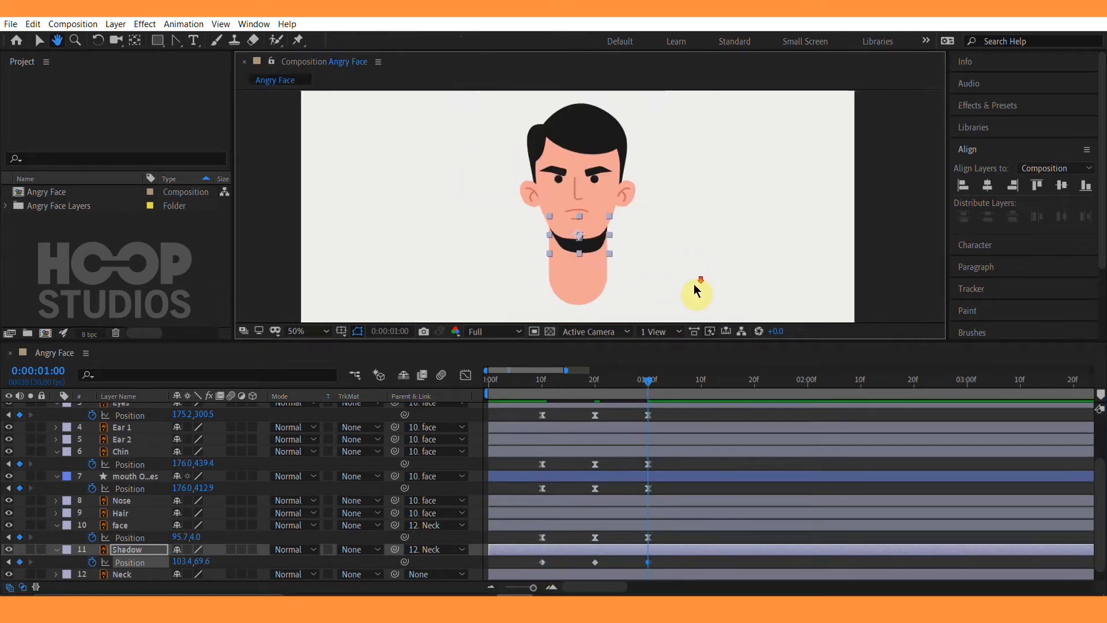
# Add a Position keyframe to the Hair layer at frame 10.
pyautogui.moveTo(694, 292); pyautogui.dragTo(675, 285)
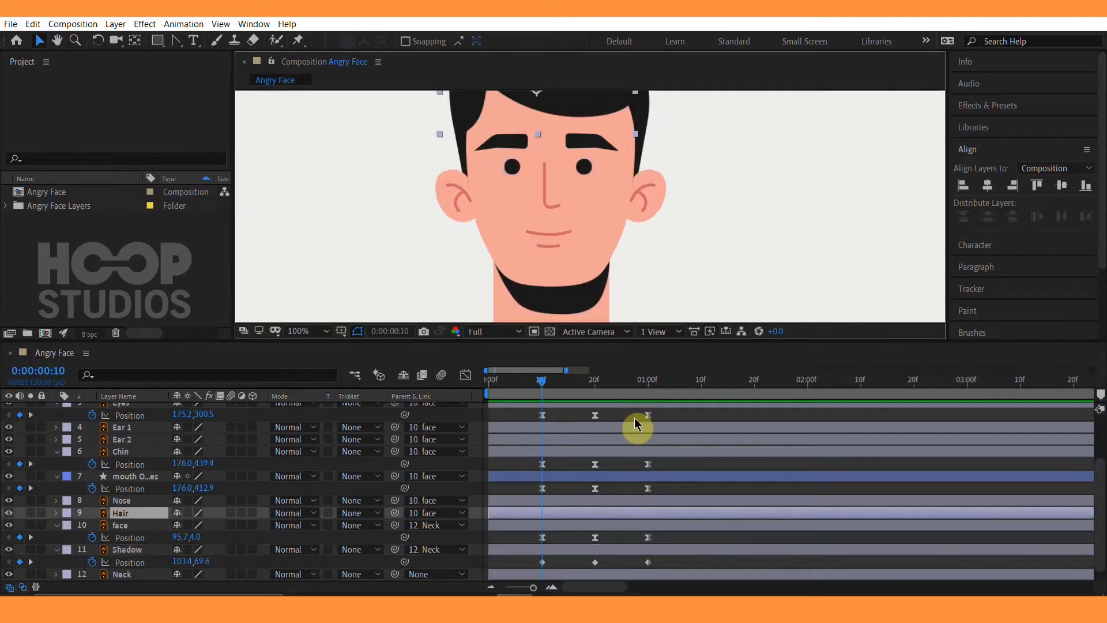
pyautogui.press('p')
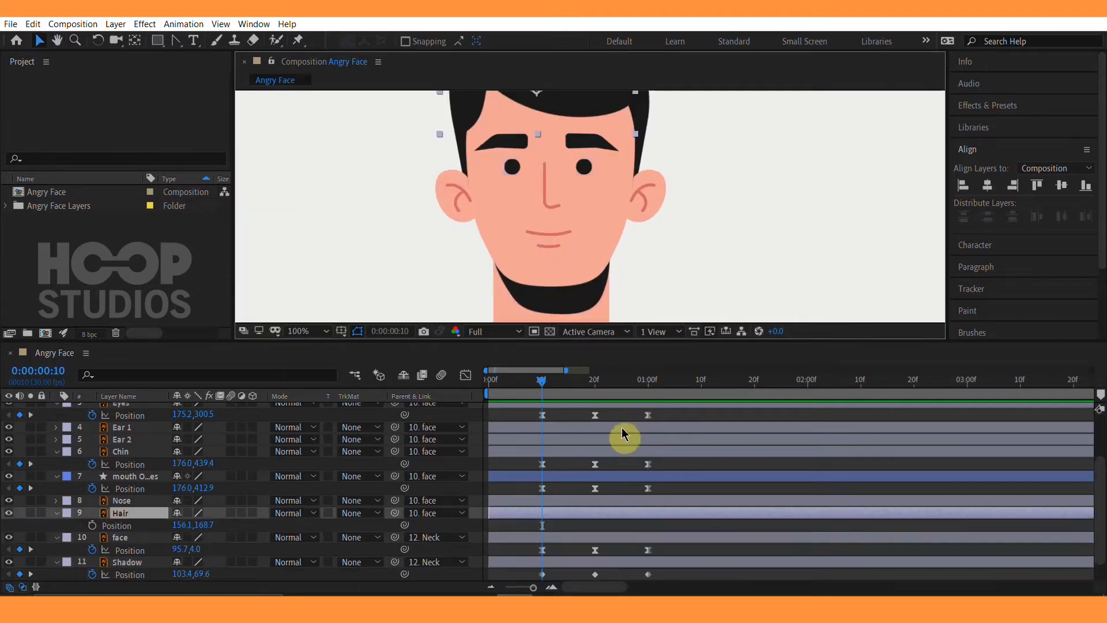
pyautogui.click(92, 525)
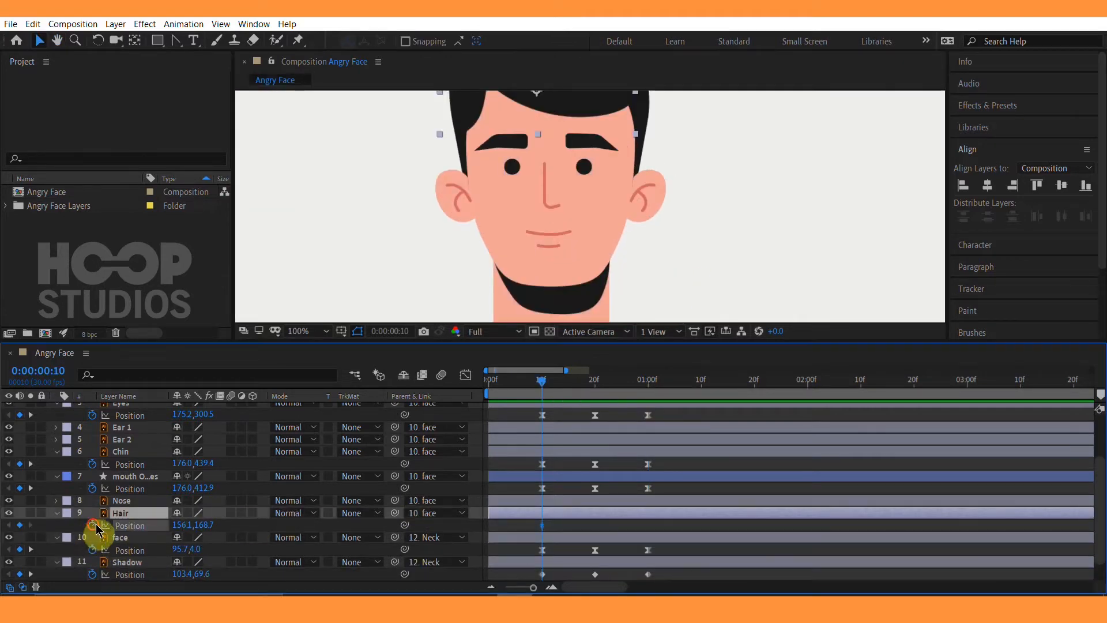
# Try to lower the Hair layer to a Y position of 182.7 at frame 20.
pyautogui.click(594, 381)
pyautogui.moveTo(596, 155); pyautogui.dragTo(596, 161)
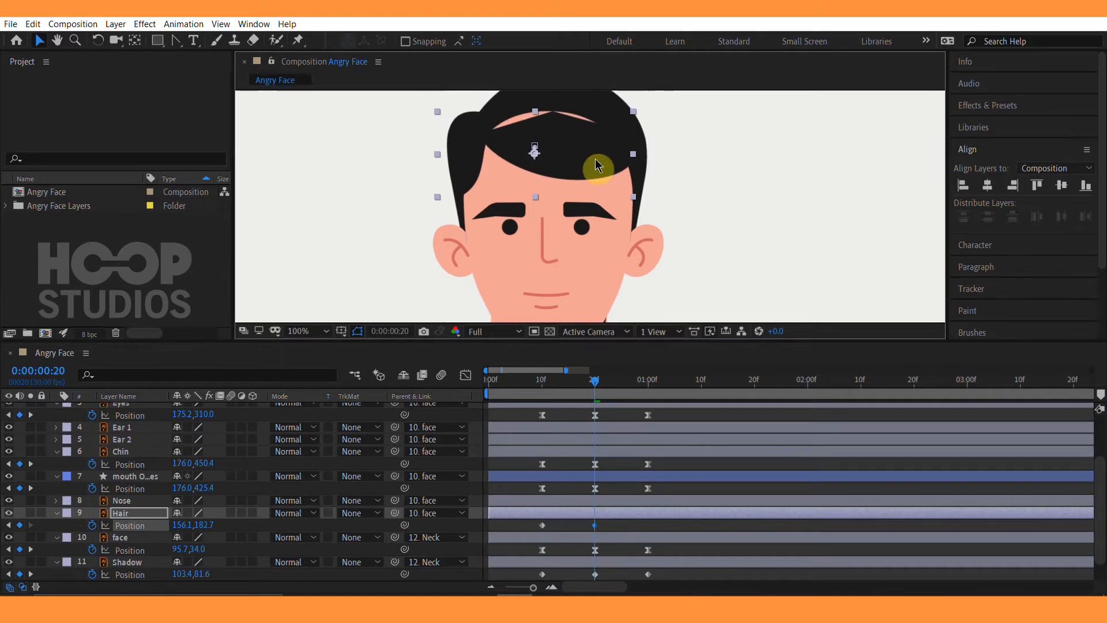
pyautogui.hotkey('ctrl', 'z')
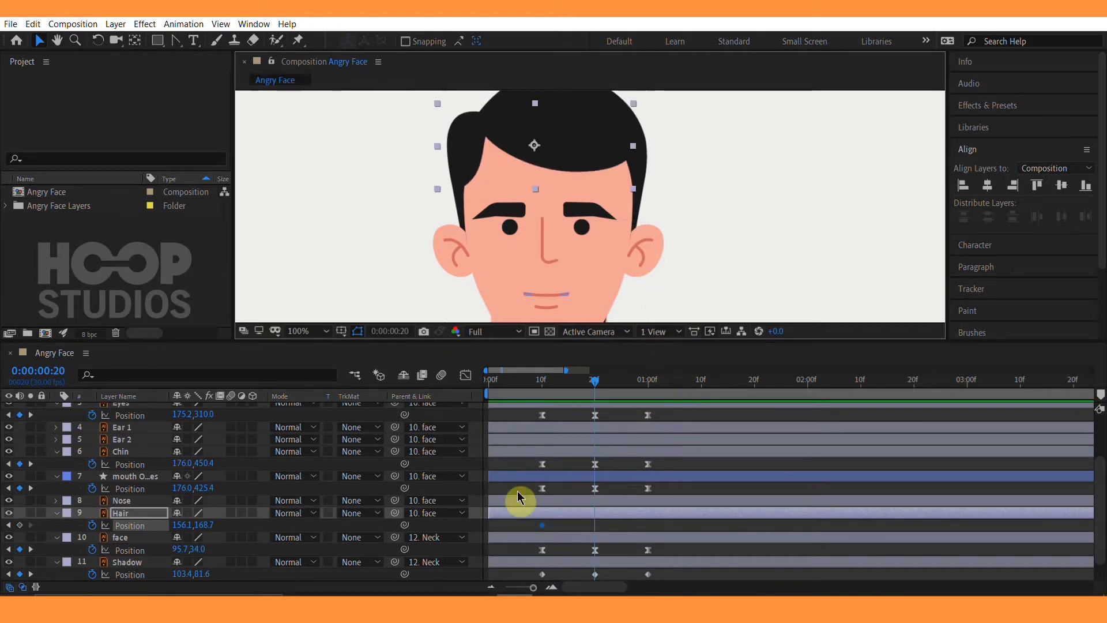
# At frame 10, try to move the Hair layer's anchor point up to the top edge of its bounding box.
pyautogui.click(543, 381)
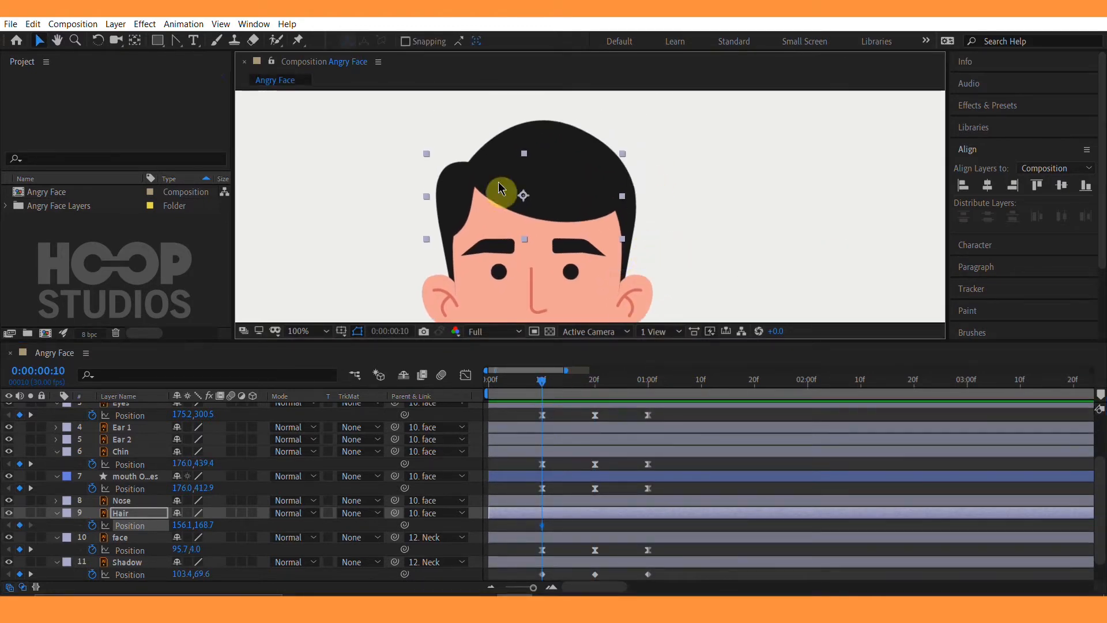
pyautogui.click(135, 40)
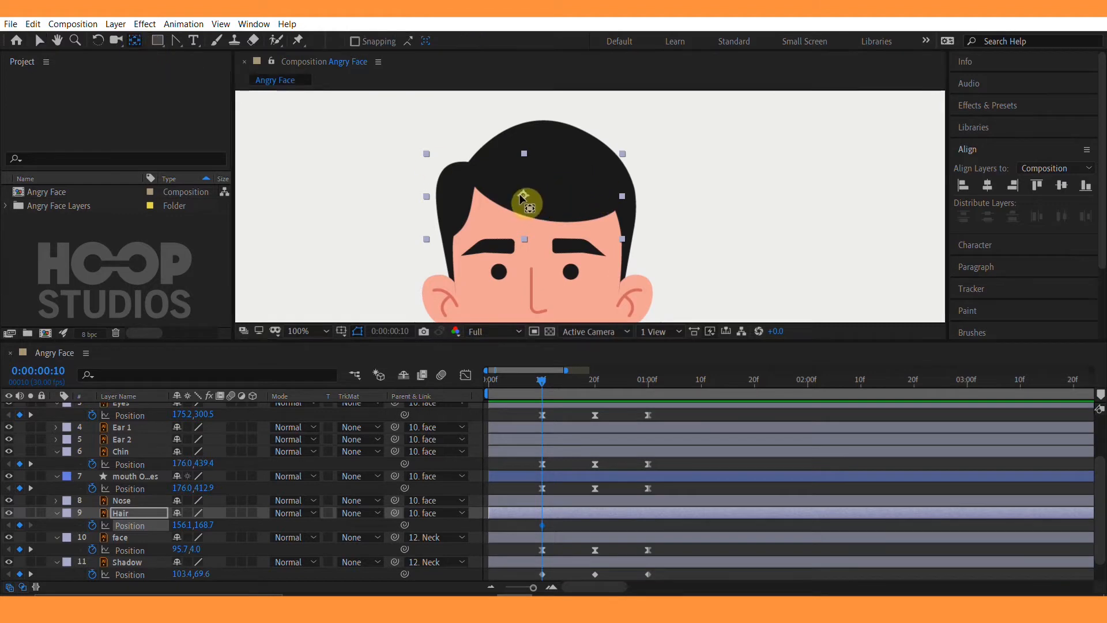
pyautogui.moveTo(522, 199); pyautogui.dragTo(524, 163)
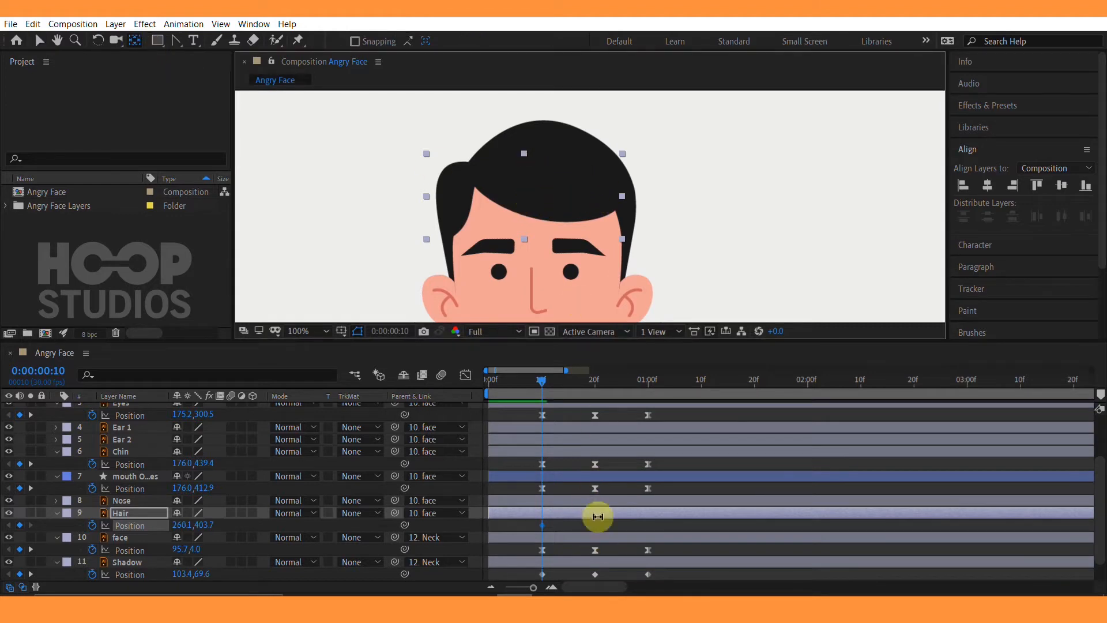
# Add a Scale keyframe to the Hair layer at frame 10 and unlink its horizontal and vertical scale.
pyautogui.click(93, 527)
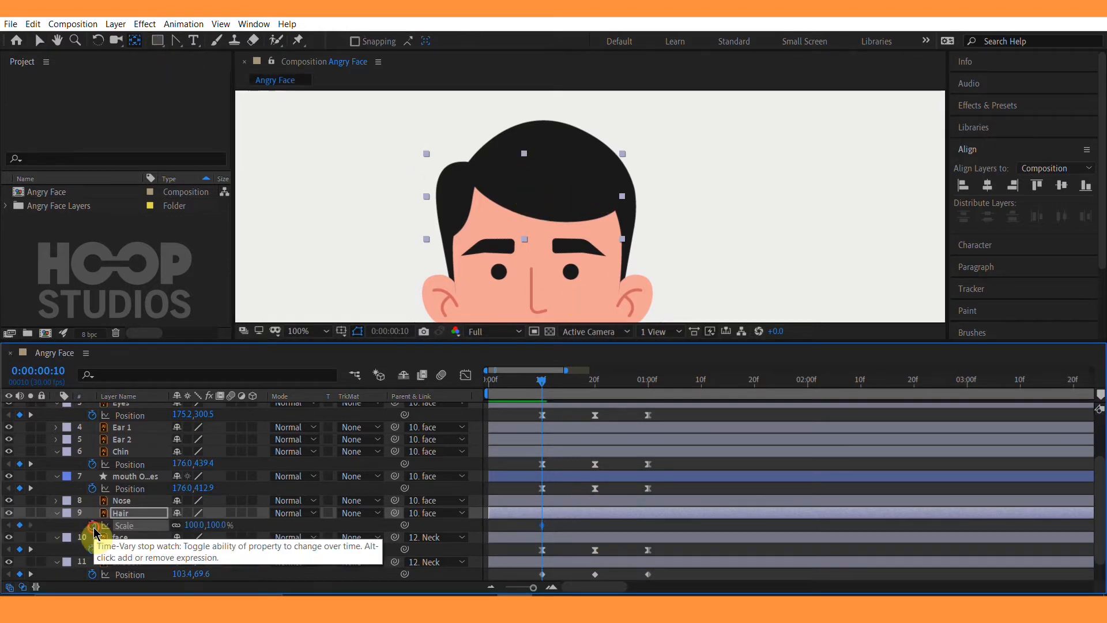
pyautogui.hotkey('alt', 'shift', 's')
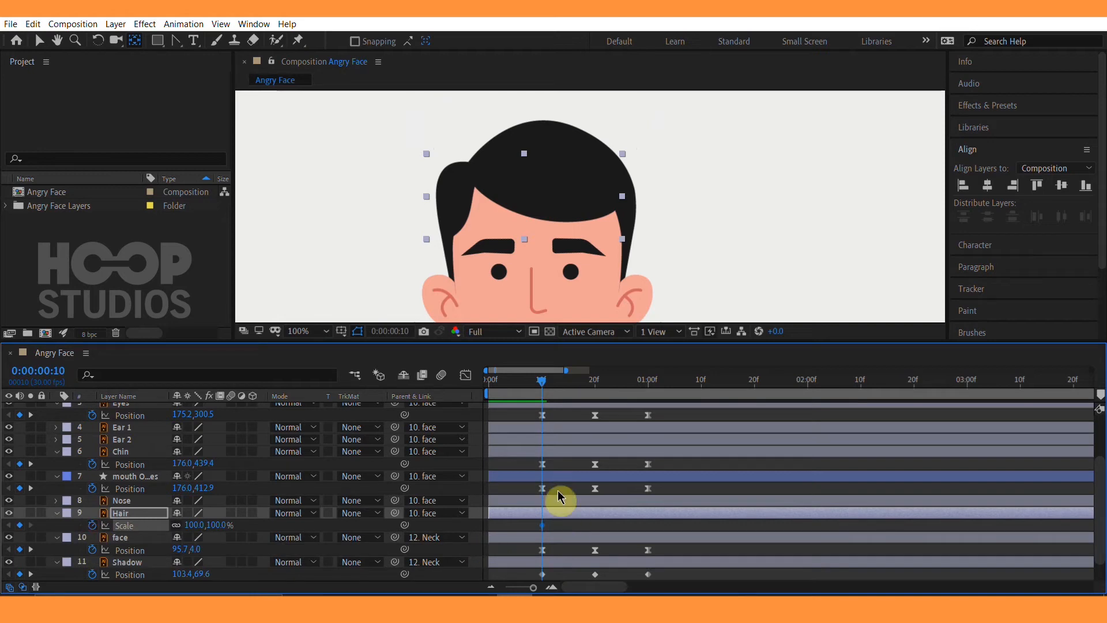
pyautogui.click(176, 526)
# Try to rescale the Hair layer at frame 20 around its current anchor point.
pyautogui.moveTo(580, 380); pyautogui.dragTo(595, 378)
pyautogui.press('space')
pyautogui.moveTo(659, 289); pyautogui.dragTo(660, 246)
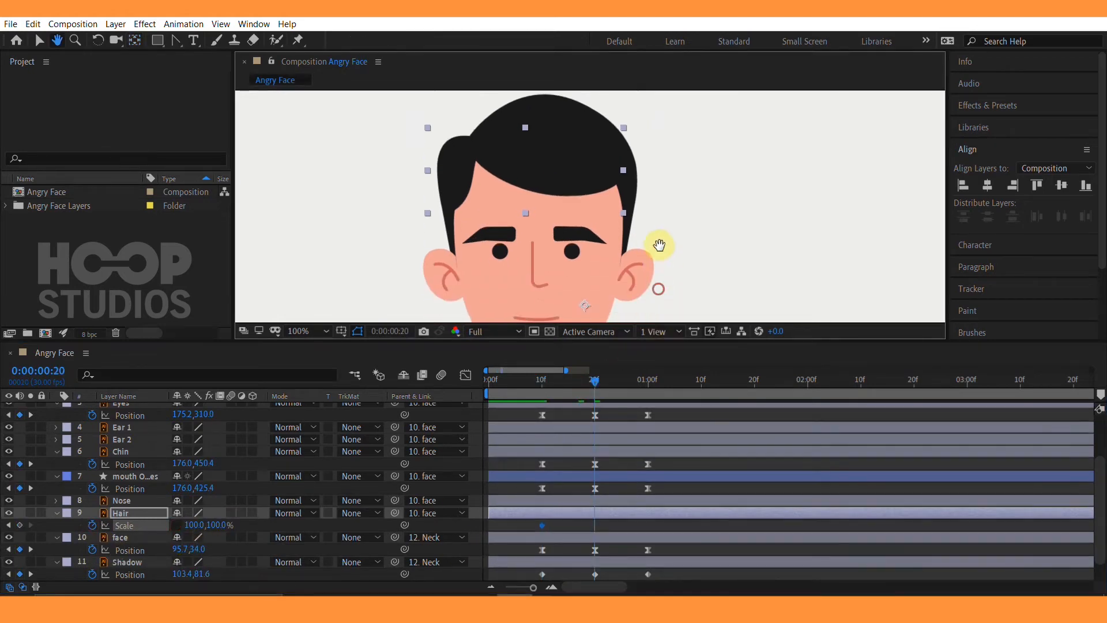
pyautogui.moveTo(198, 527)
pyautogui.mouseDown()
pyautogui.moveTo(223, 522)
pyautogui.moveTo(214, 527)
pyautogui.mouseUp()
pyautogui.hotkey('ctrl', 'z')
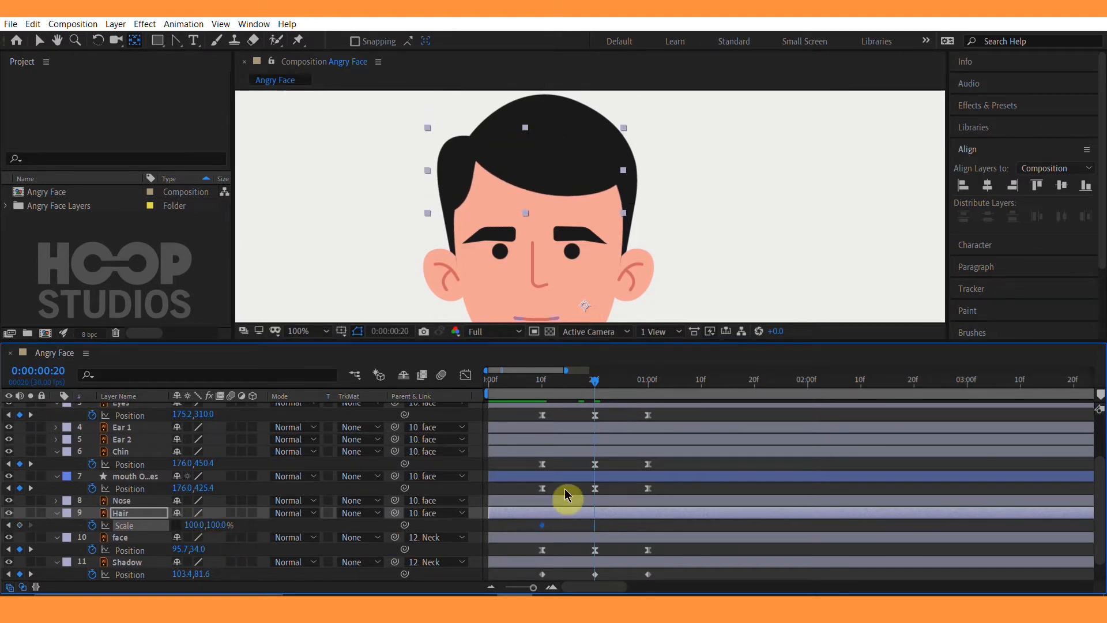
# Move the Hair layer's anchor point to its top-centre handle and set its vertical scale to 114% at frame 20.
pyautogui.click(134, 42)
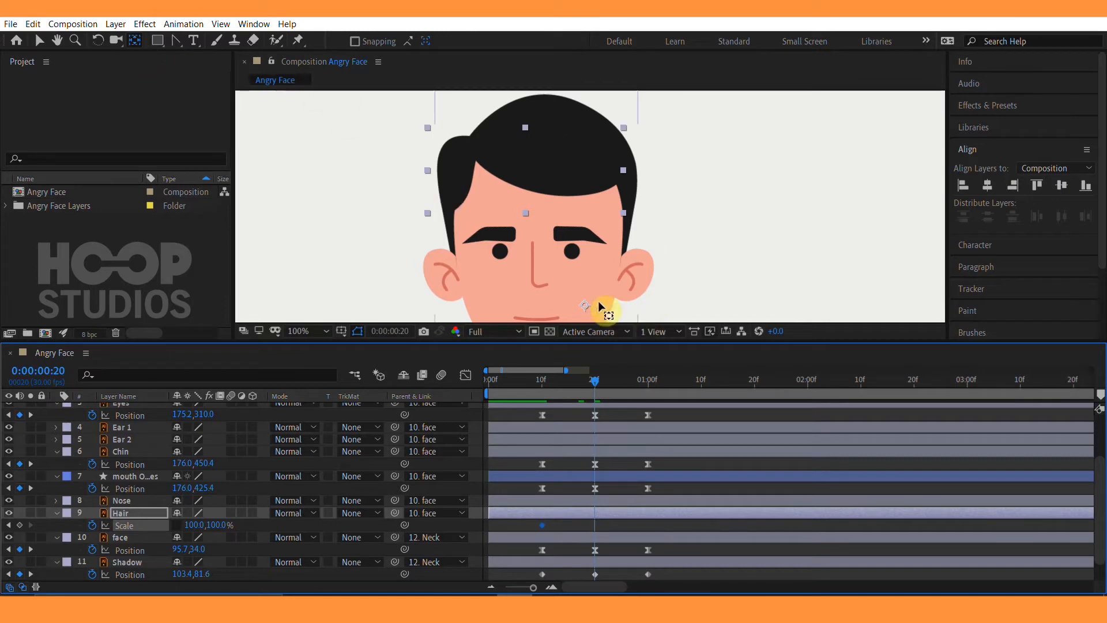
pyautogui.moveTo(585, 306); pyautogui.dragTo(525, 140)
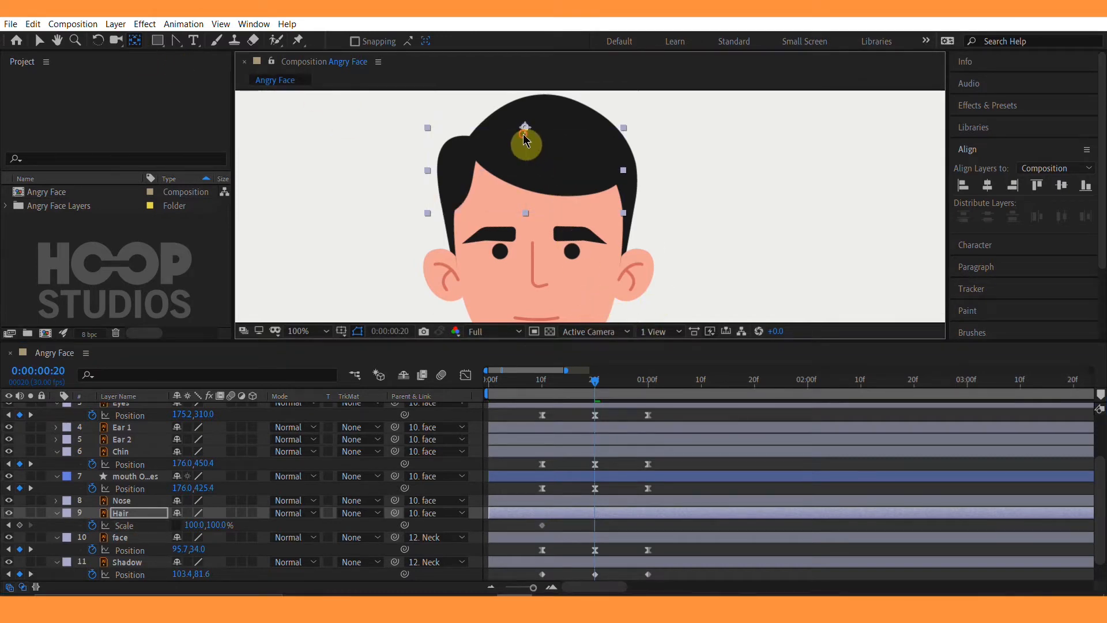
pyautogui.moveTo(219, 525); pyautogui.dragTo(231, 522)
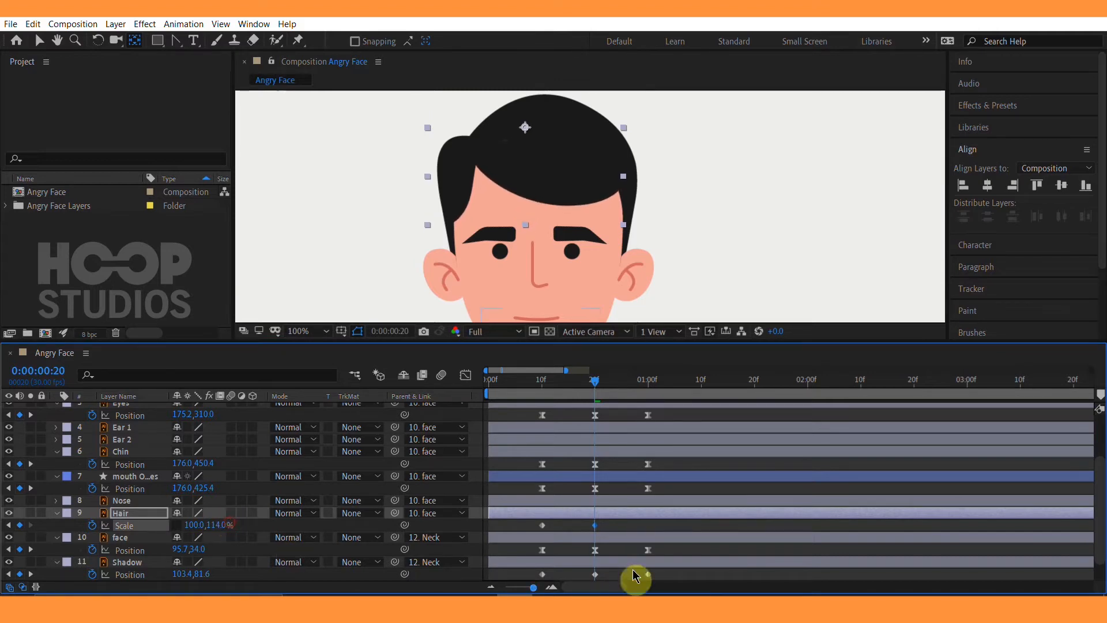
# Copy the Hair layer's Scale keyframe from frame 10 and paste it at 0:00:01:00.
pyautogui.click(646, 385)
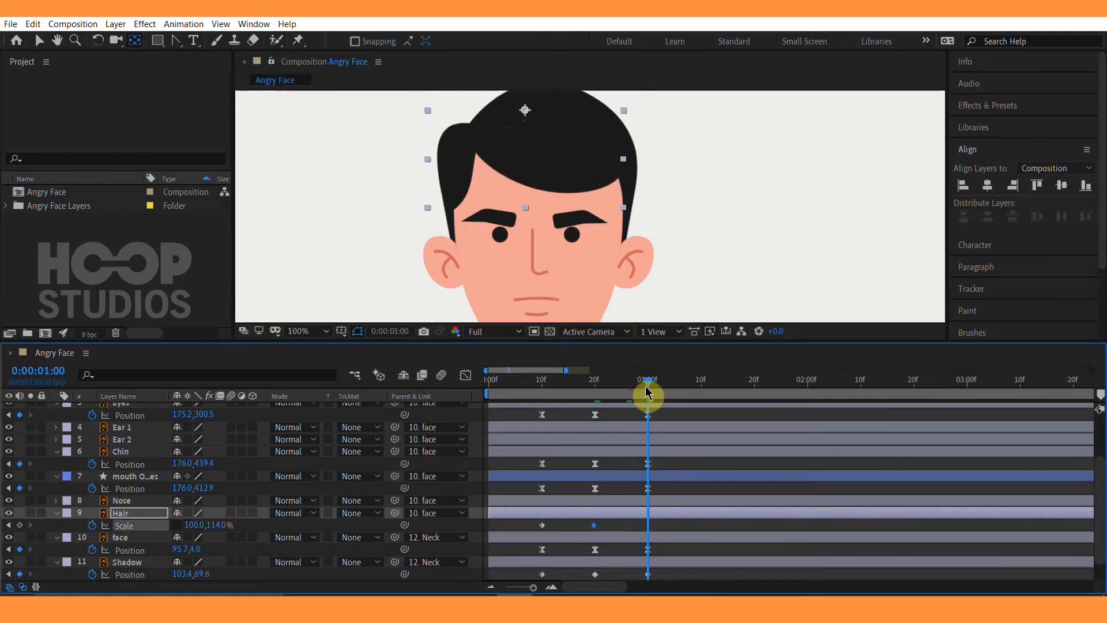
pyautogui.click(542, 525)
pyautogui.hotkey('ctrl', 'c')
pyautogui.hotkey('ctrl', 'v')
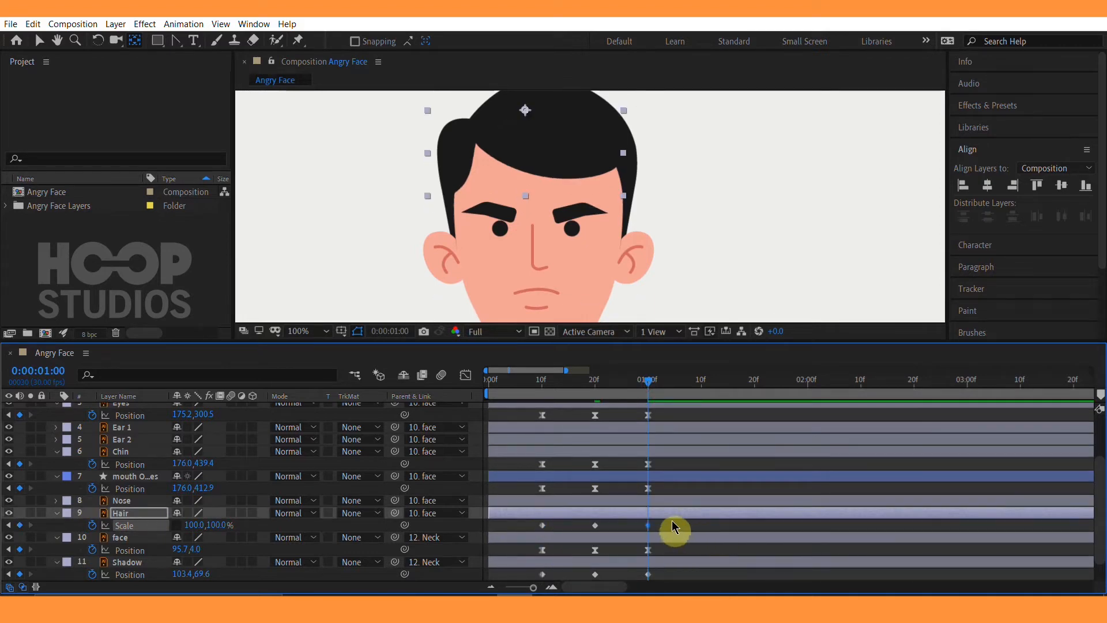
# Apply Easy Ease to all of the Hair layer's Scale keyframes and the Shadow layer's Position keyframes.
pyautogui.moveTo(672, 526); pyautogui.dragTo(516, 532)
pyautogui.moveTo(672, 566); pyautogui.dragTo(542, 584)
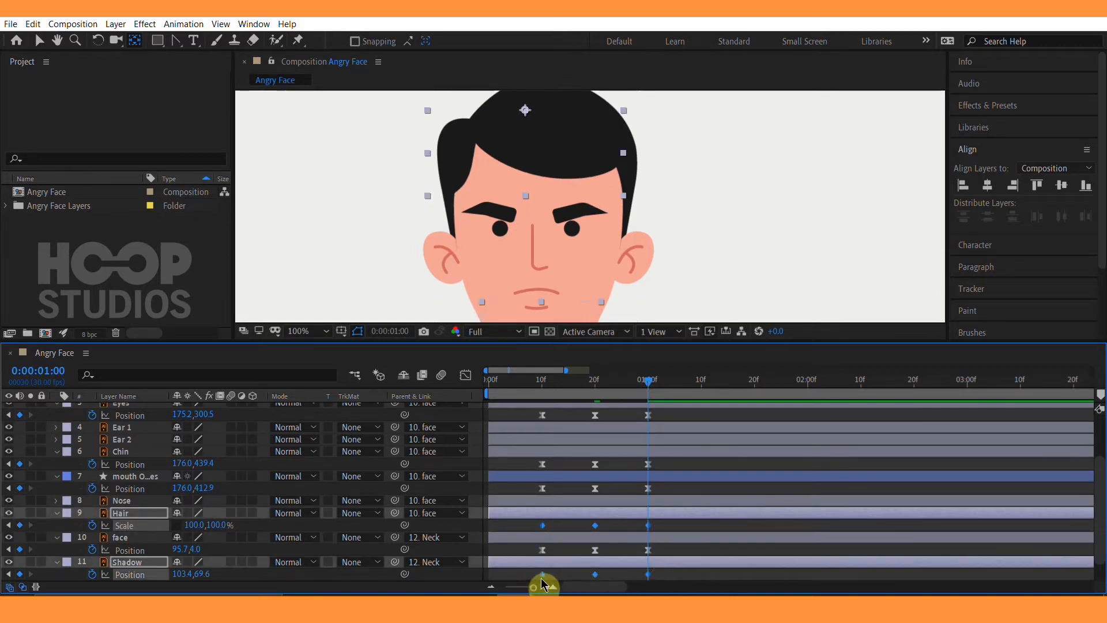
pyautogui.rightClick(546, 583)
pyautogui.moveTo(585, 571)
pyautogui.click(746, 488)
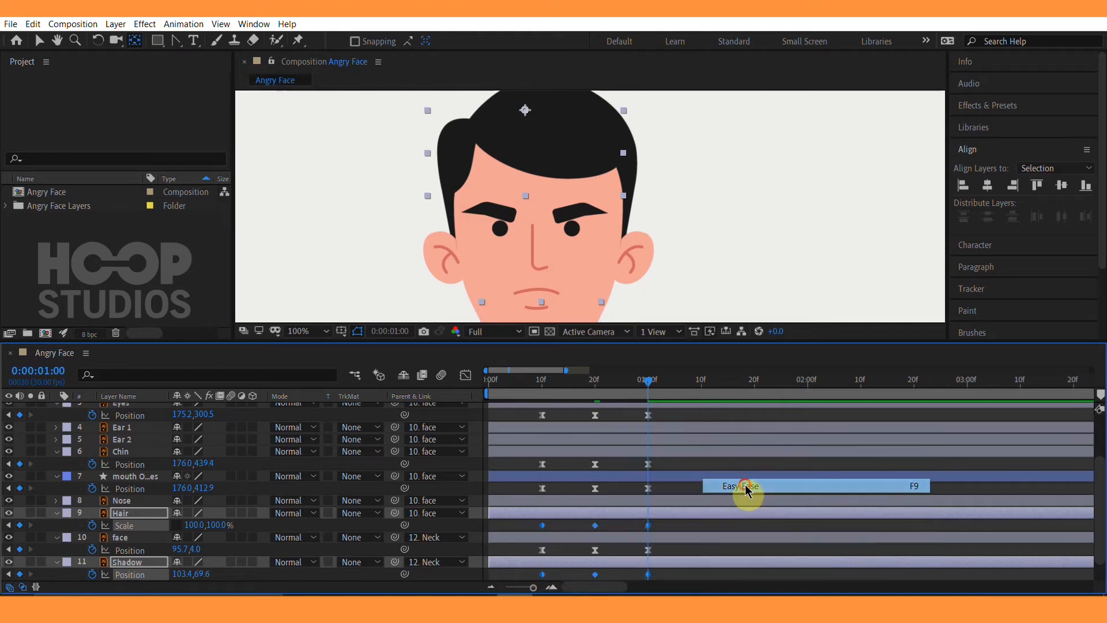
# Reshape the Shadow layer's Position speed curve in the Graph Editor into two sharp peaks with stronger easing at every keyframe.
pyautogui.click(466, 375)
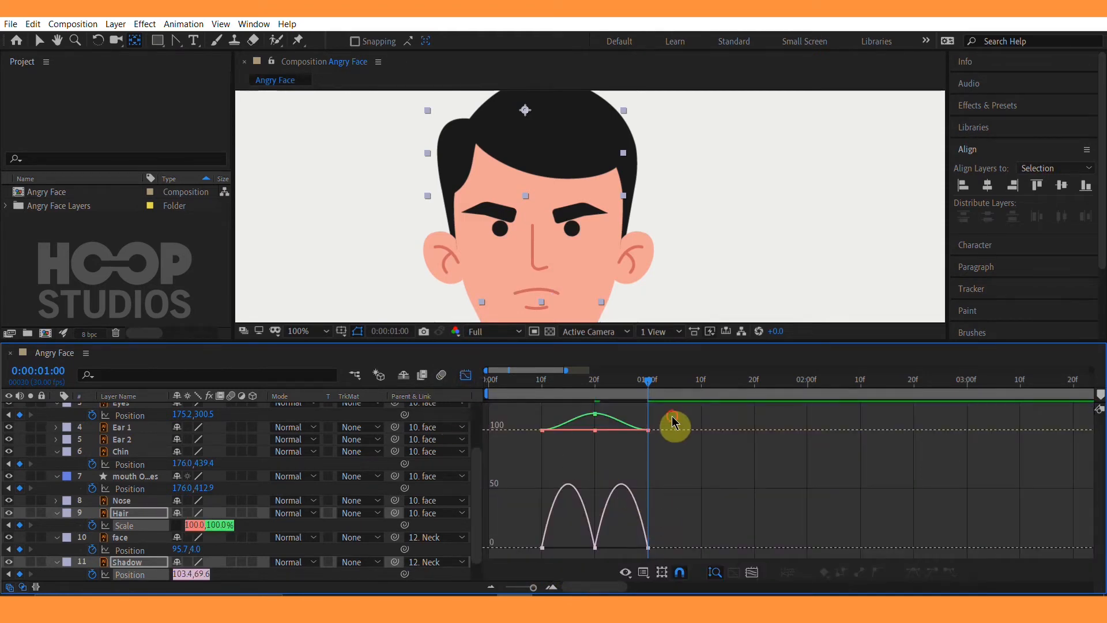
pyautogui.moveTo(672, 413); pyautogui.dragTo(508, 576)
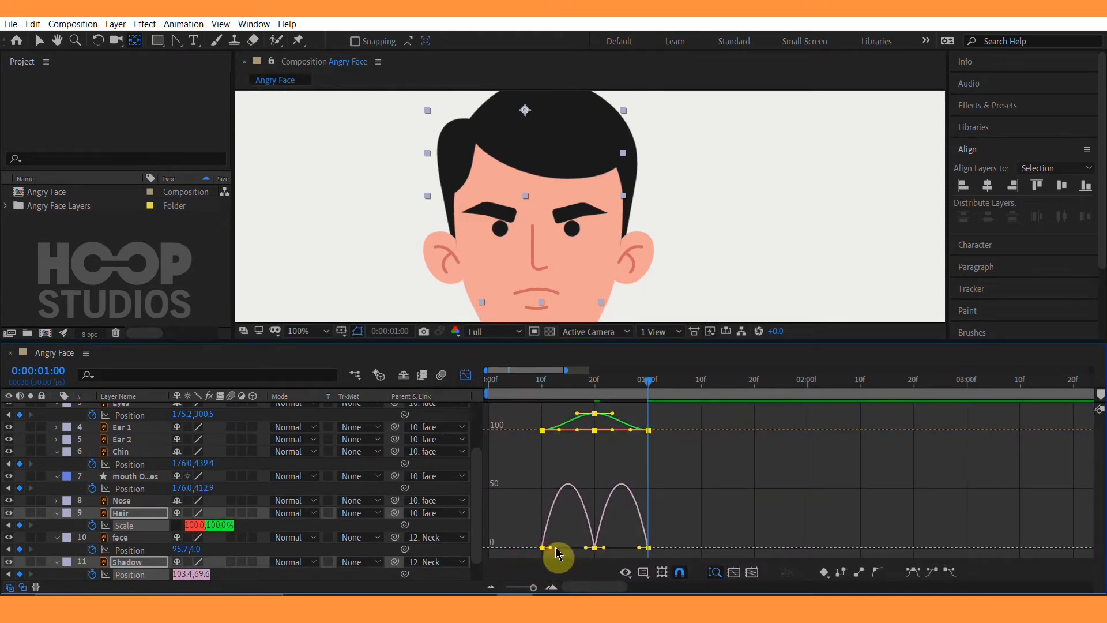
pyautogui.moveTo(557, 549); pyautogui.dragTo(559, 549)
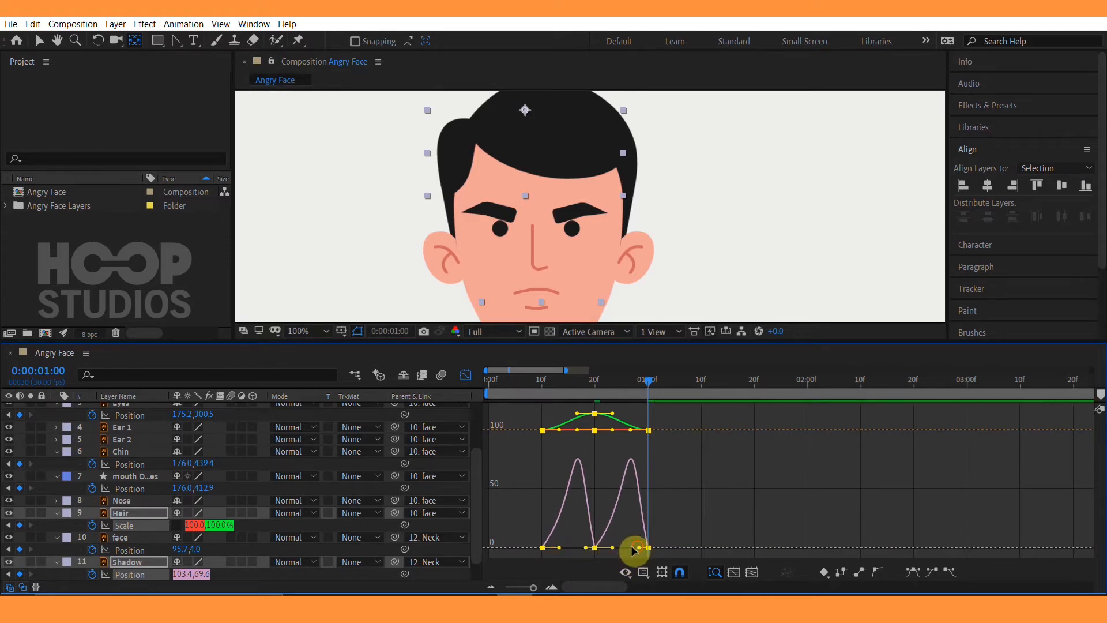
pyautogui.moveTo(634, 550); pyautogui.dragTo(629, 554)
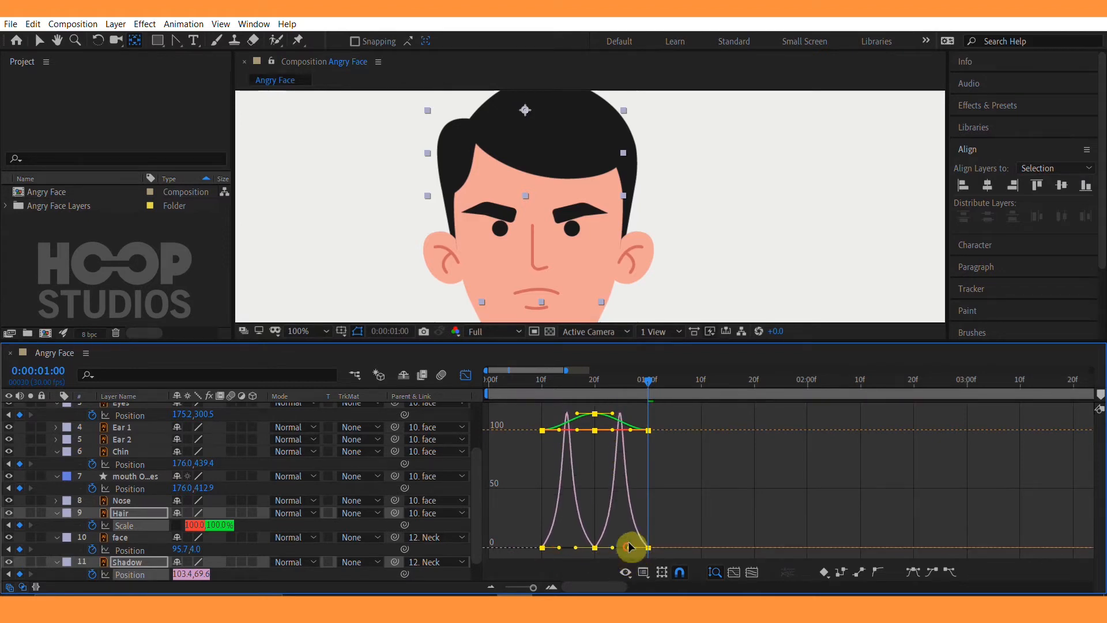
pyautogui.moveTo(672, 426); pyautogui.dragTo(628, 440)
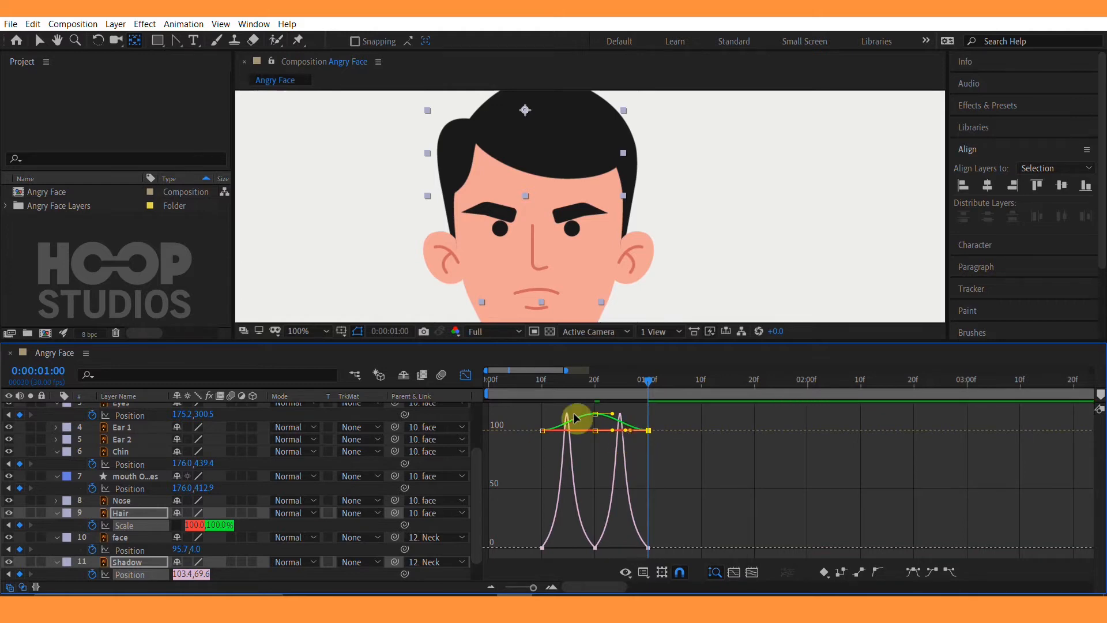
pyautogui.click(468, 376)
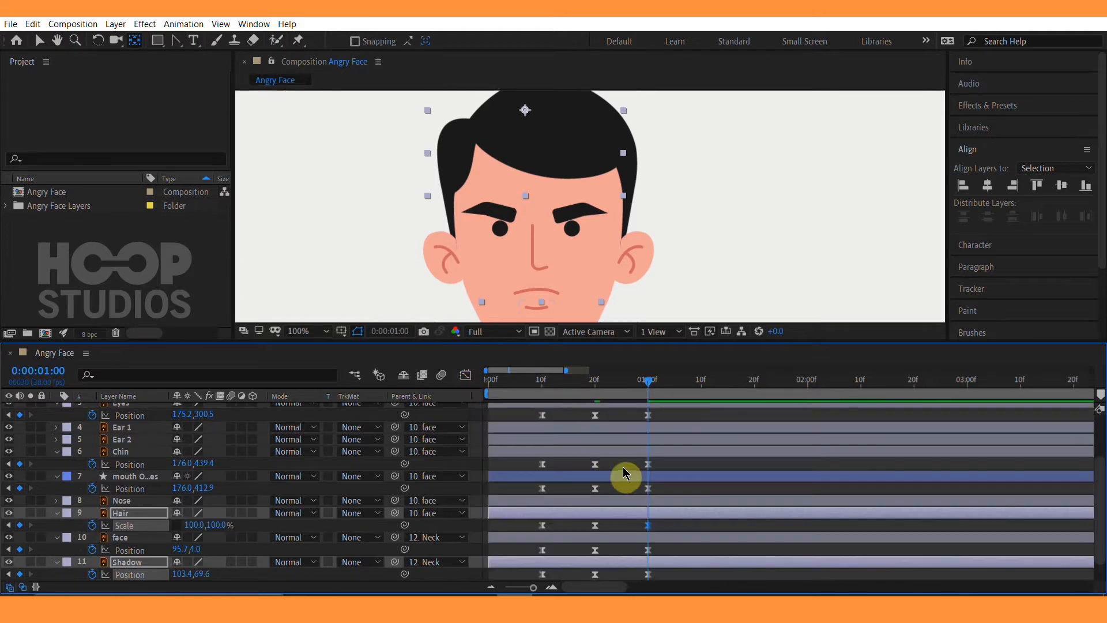
# Adjust the easing handles of the Hair layer's three Scale keyframes in the Graph Editor, keeping the frame 20 keyframe at its value.
pyautogui.moveTo(652, 522); pyautogui.dragTo(535, 534)
pyautogui.click(466, 375)
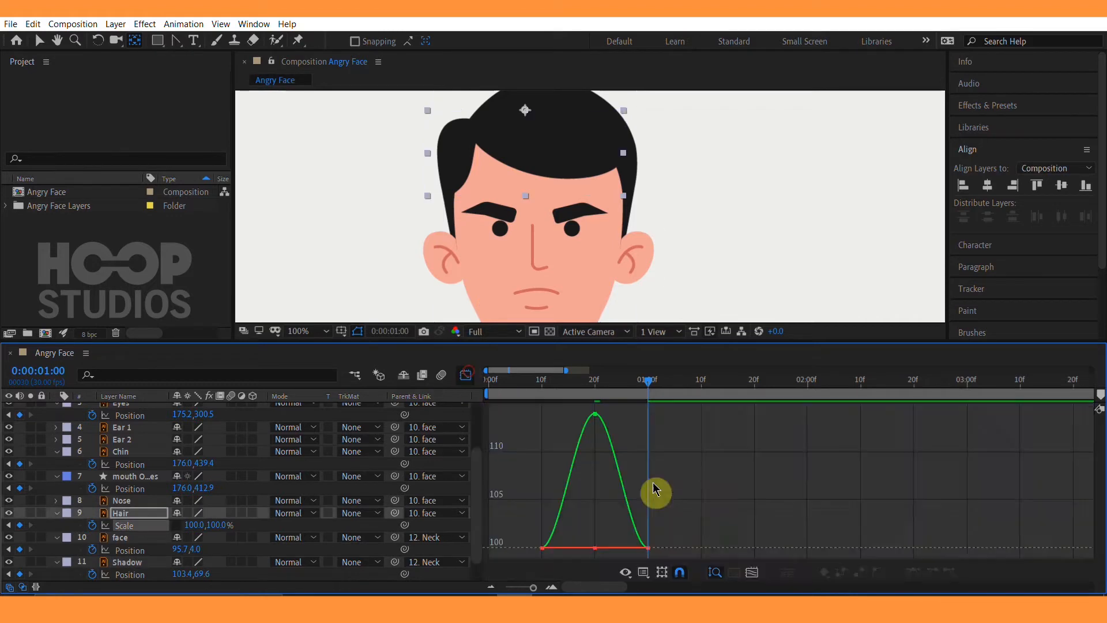
pyautogui.moveTo(683, 509); pyautogui.dragTo(533, 549)
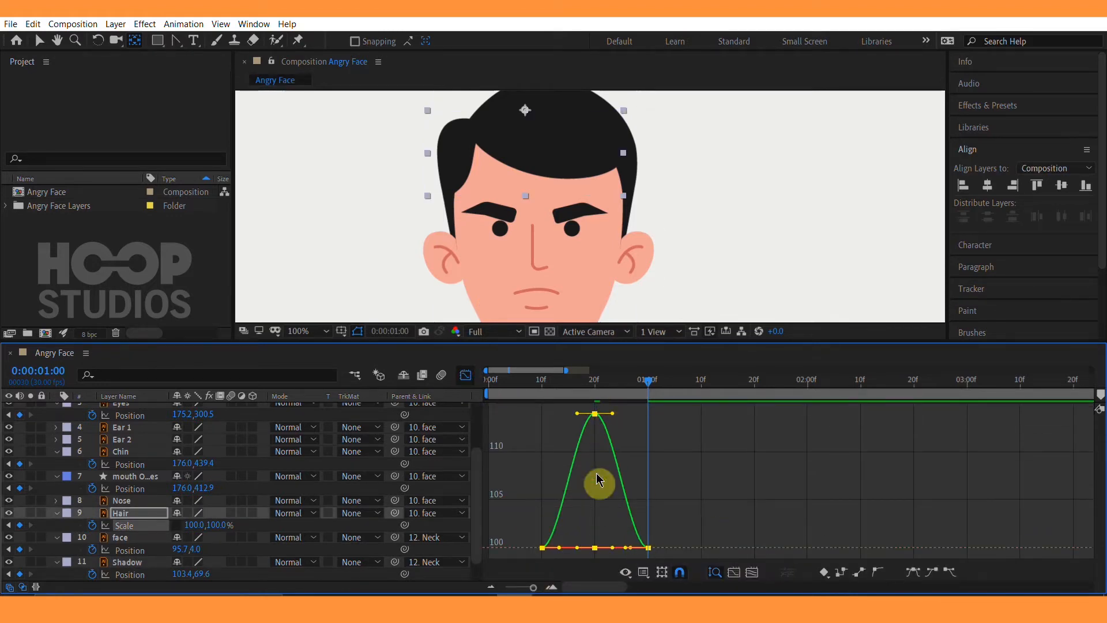
pyautogui.moveTo(628, 551); pyautogui.dragTo(617, 554)
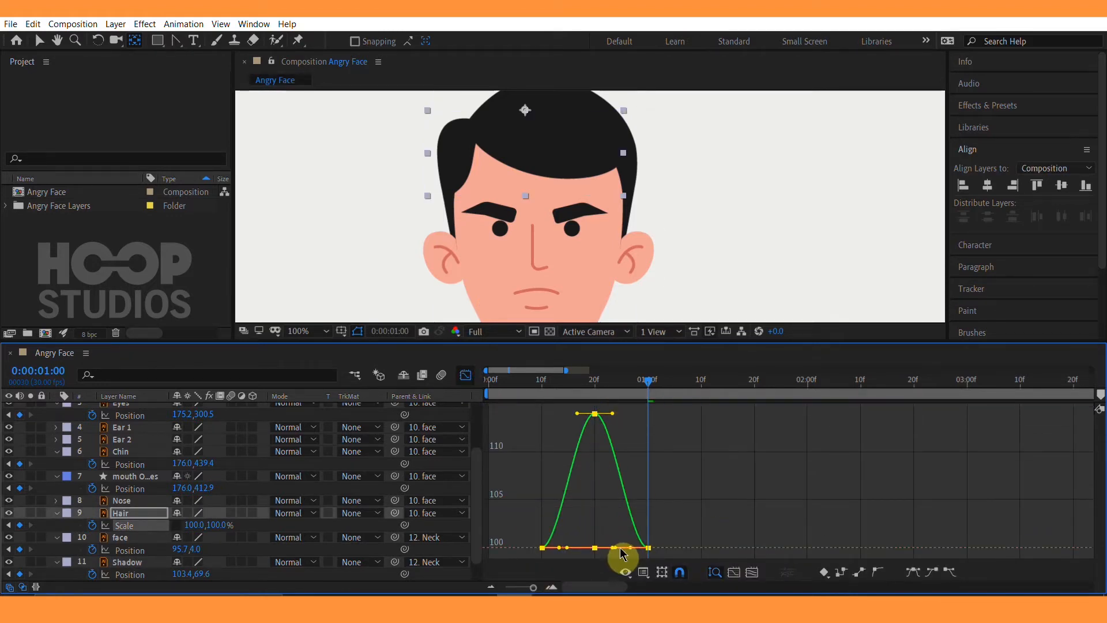
pyautogui.moveTo(613, 413); pyautogui.dragTo(594, 541)
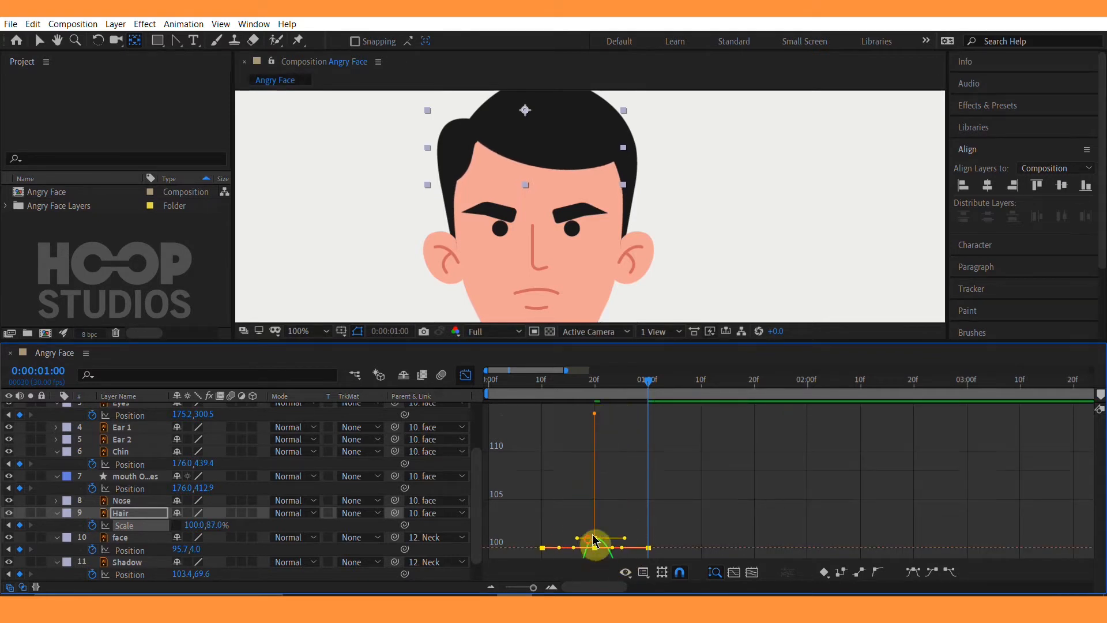
pyautogui.hotkey('ctrl', 'z')
pyautogui.click(659, 490)
pyautogui.click(596, 419)
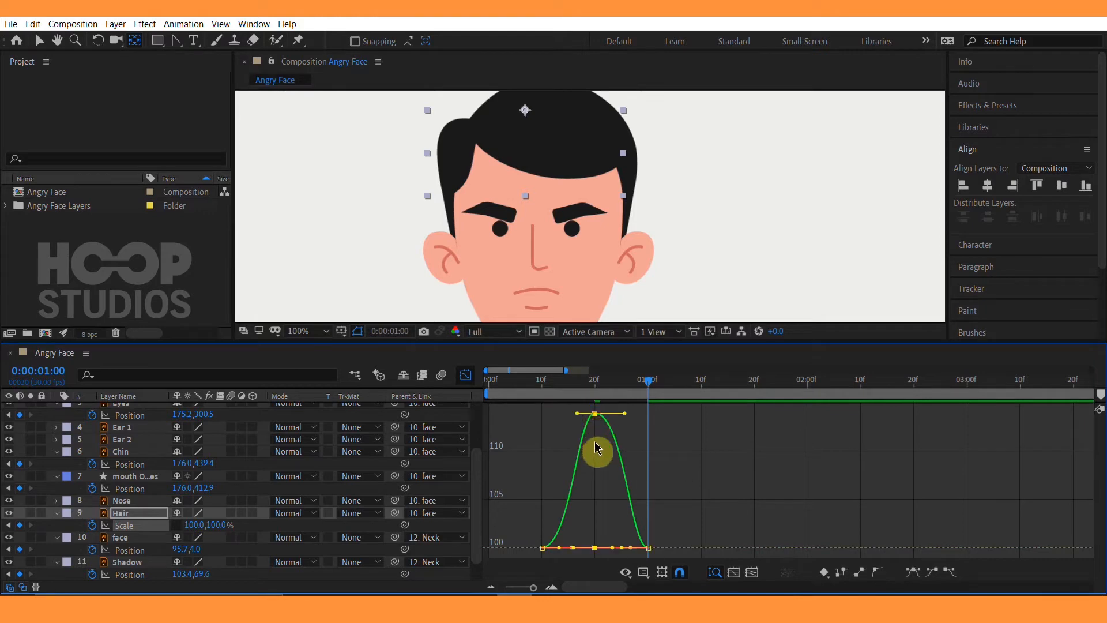
pyautogui.moveTo(563, 554); pyautogui.dragTo(564, 548)
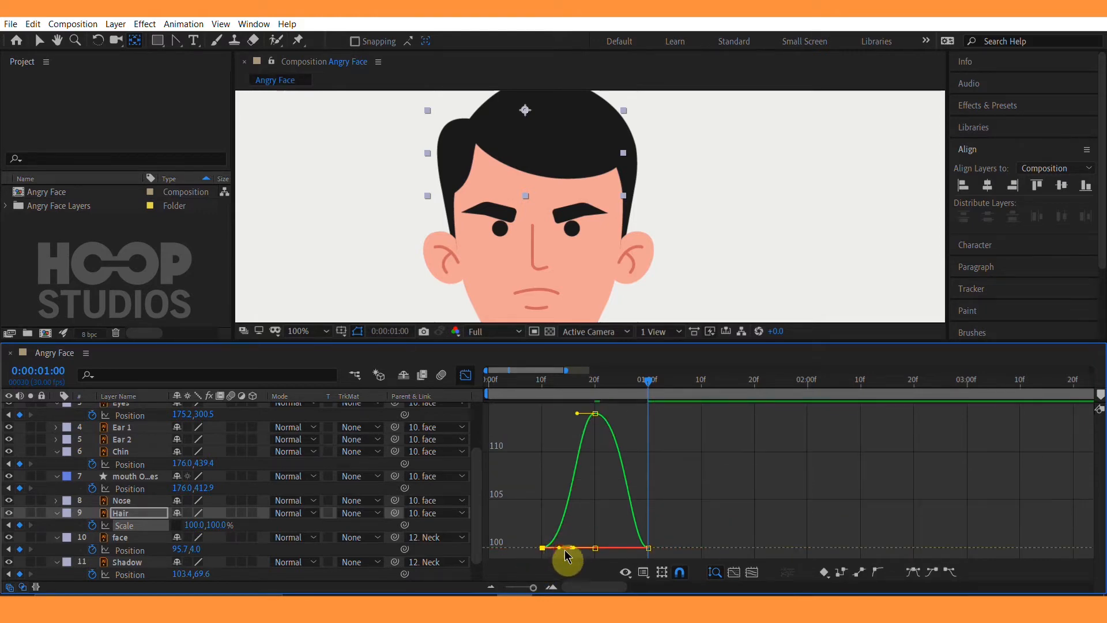
pyautogui.moveTo(685, 528); pyautogui.dragTo(622, 548)
pyautogui.moveTo(622, 416); pyautogui.dragTo(539, 387)
# Preview the head animation from just before frame 10, also with the whole face in view, to check the hair and shadow motion.
pyautogui.press('space')
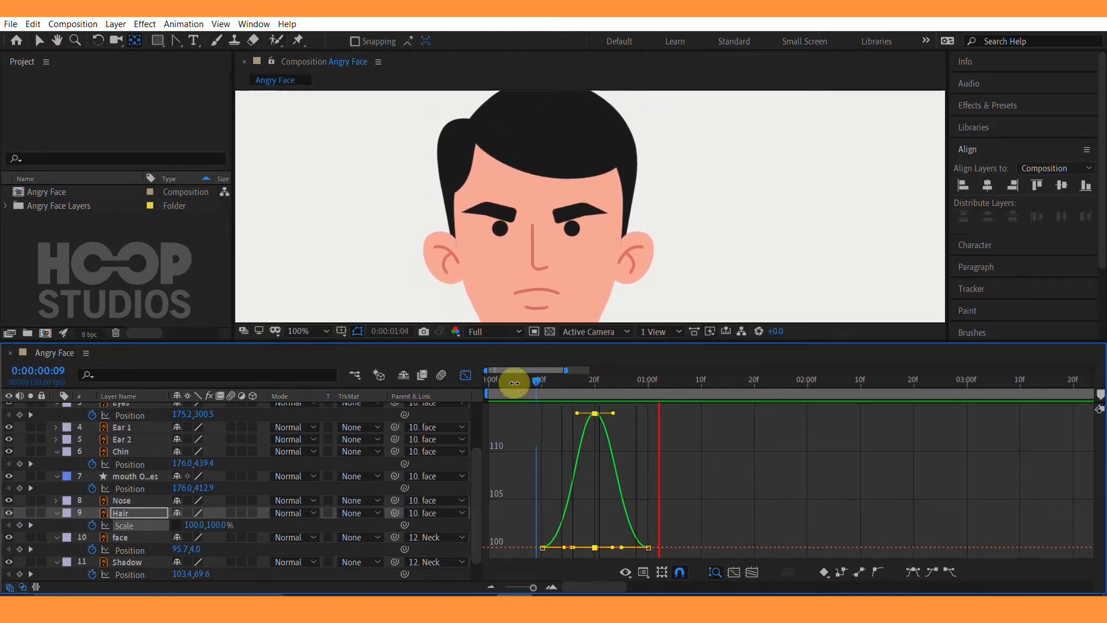
pyautogui.click(466, 375)
pyautogui.moveTo(542, 388); pyautogui.dragTo(526, 391)
pyautogui.press('space')
pyautogui.scroll(-1, 656, 197)
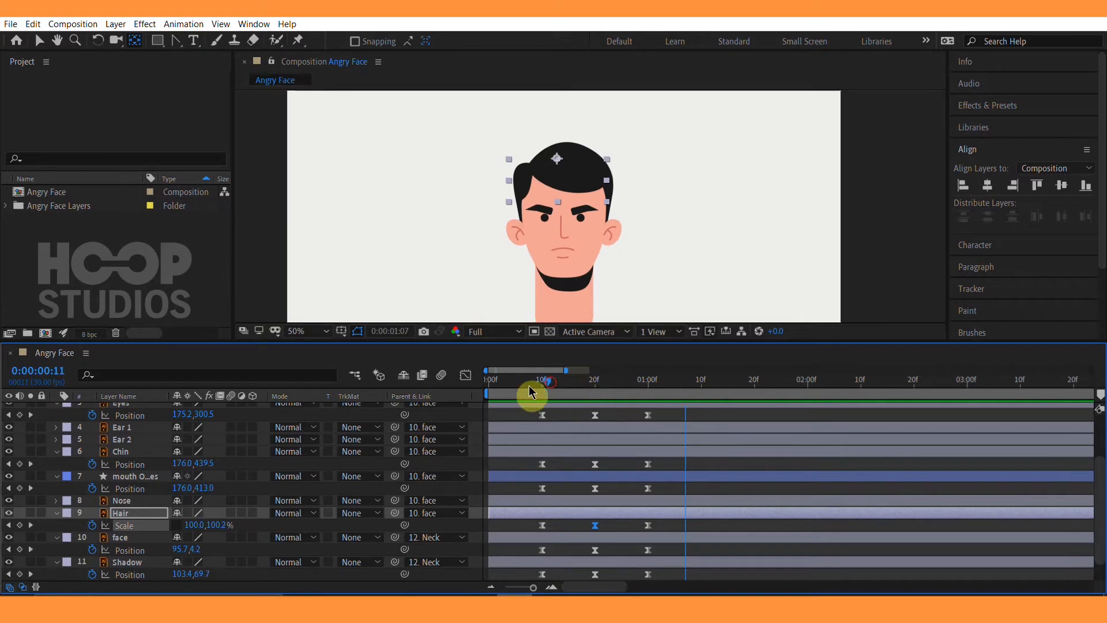
pyautogui.press('space')
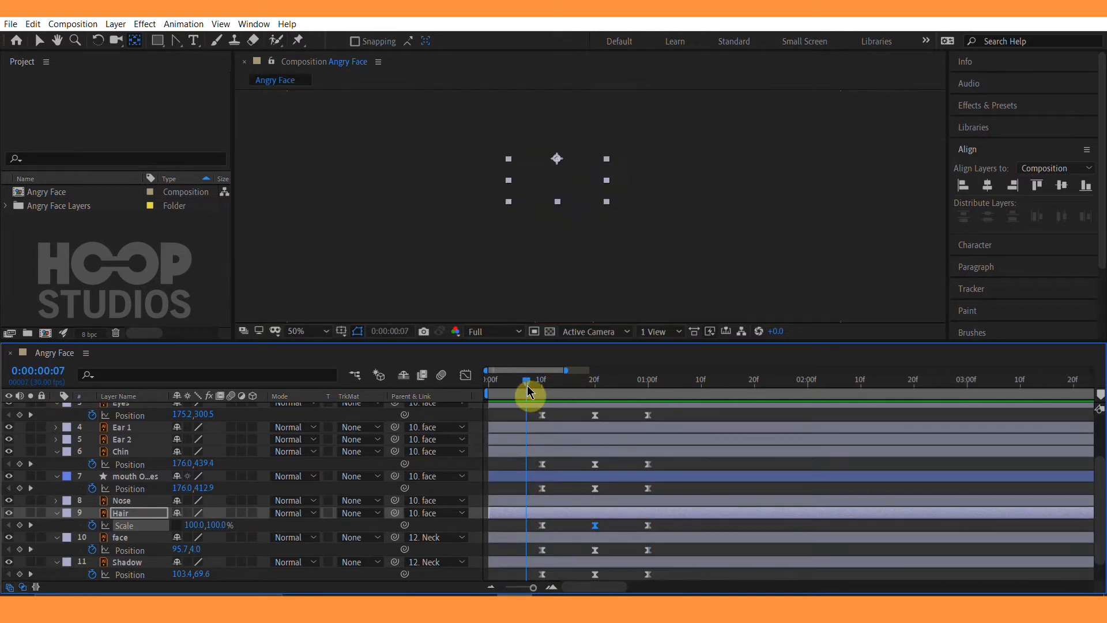
pyautogui.press('space')
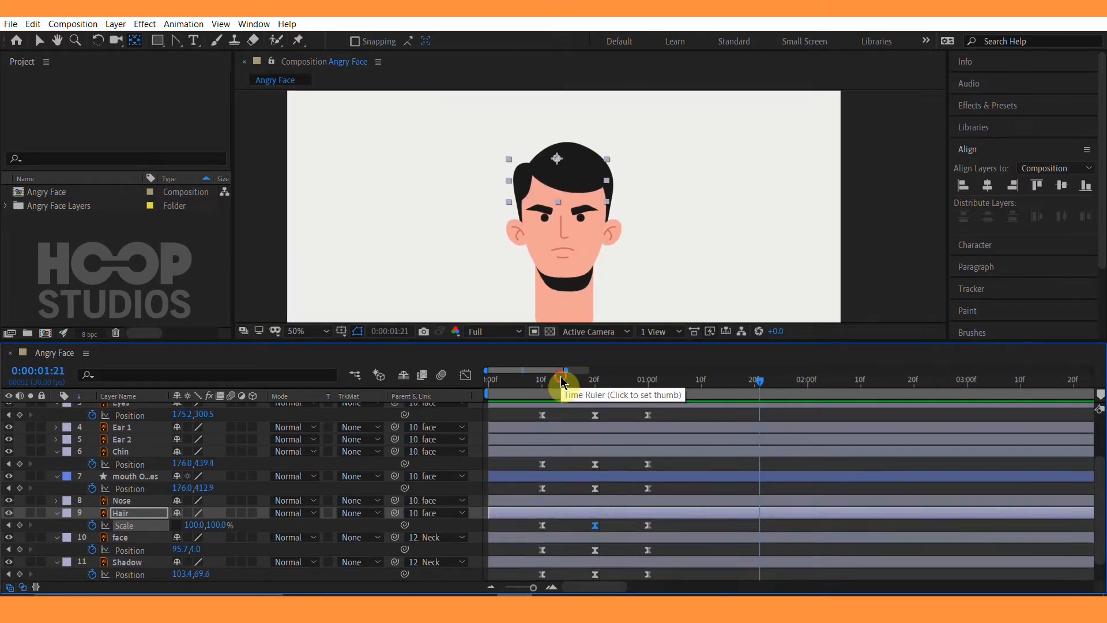
pyautogui.moveTo(561, 385); pyautogui.dragTo(548, 388)
# Select both eyebrow layers and reveal all their keyframed properties, including Eyebrow 2's Position.
pyautogui.click(568, 490)
pyautogui.scroll(2, 586, 249)
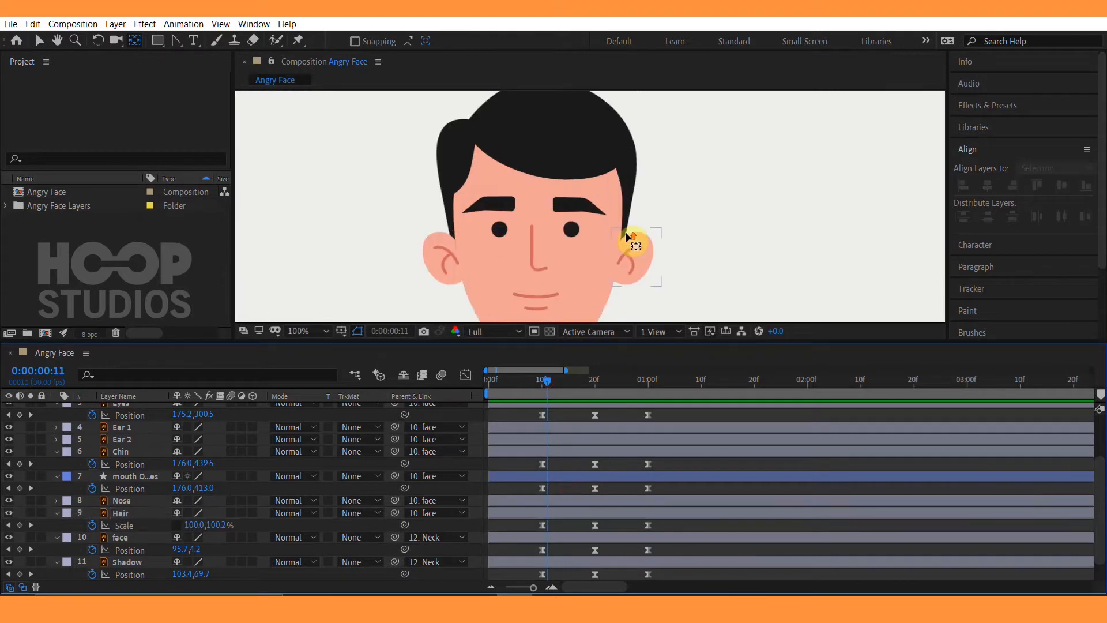
pyautogui.click(650, 275)
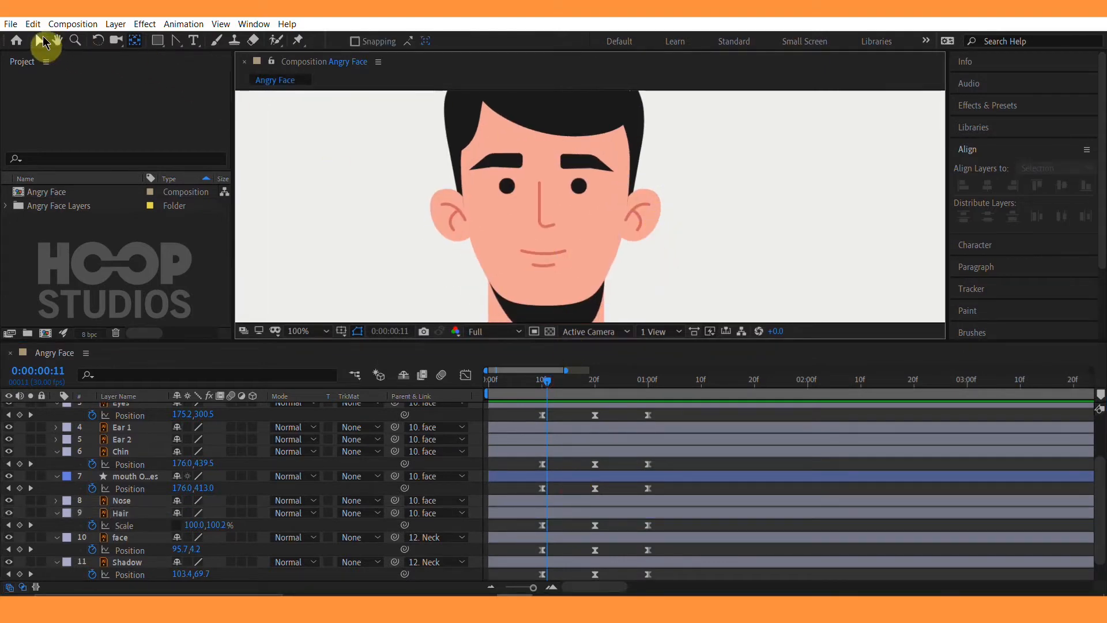
pyautogui.click(40, 40)
pyautogui.click(570, 166)
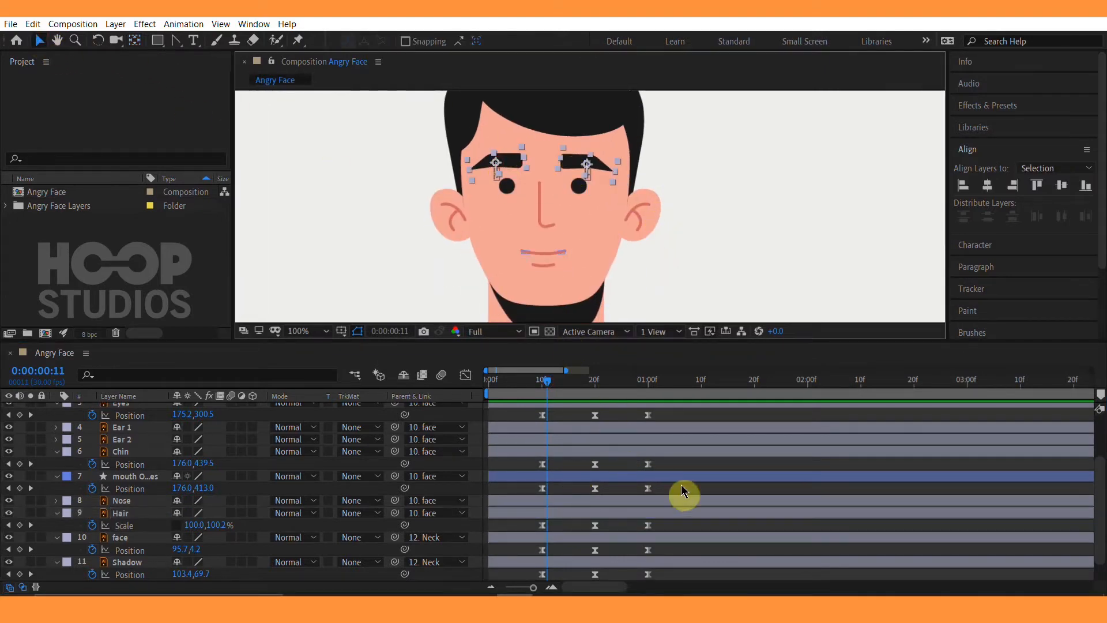
pyautogui.scroll(3, 683, 491)
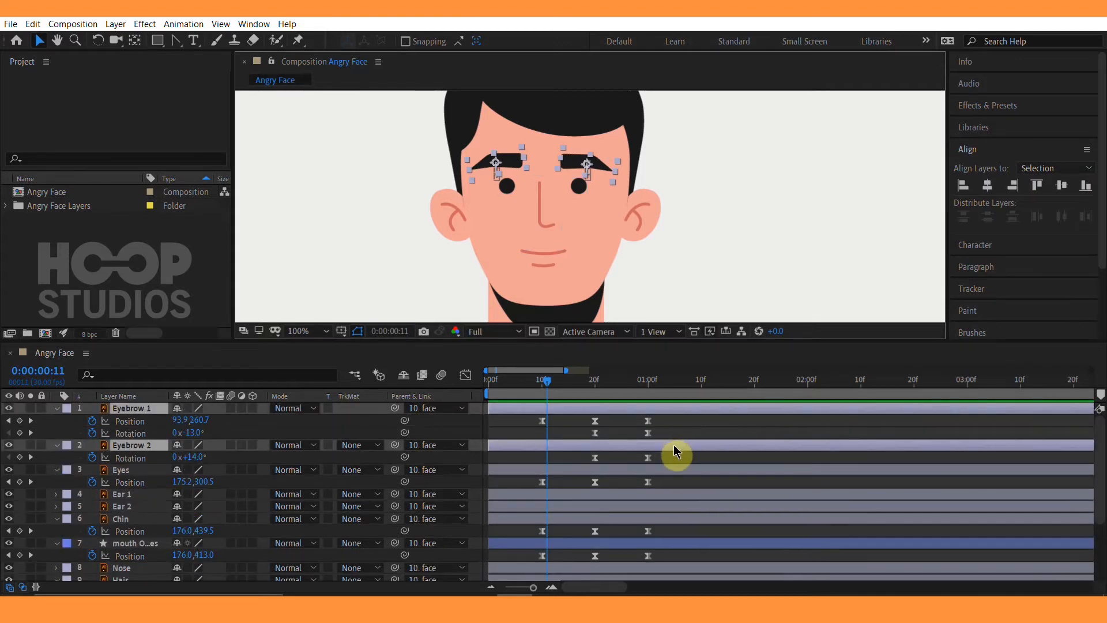
pyautogui.press('u')
pyautogui.press('u')
pyautogui.press('u')
pyautogui.press('u')
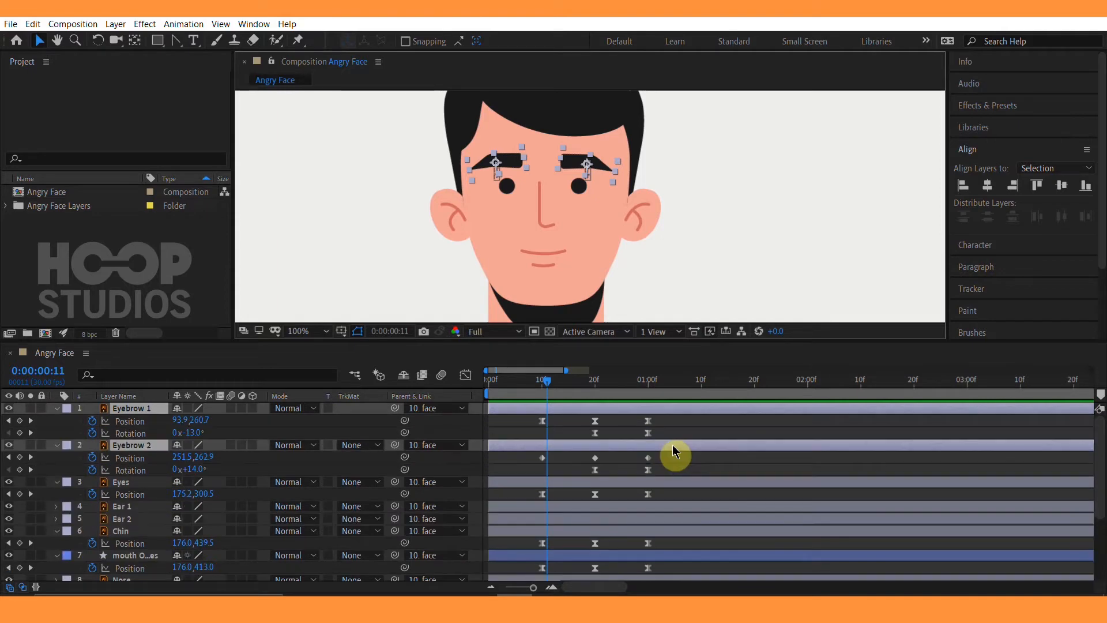
# Apply Easy Ease to all three Position keyframes of the Eyebrow 2 layer.
pyautogui.moveTo(667, 455); pyautogui.dragTo(541, 462)
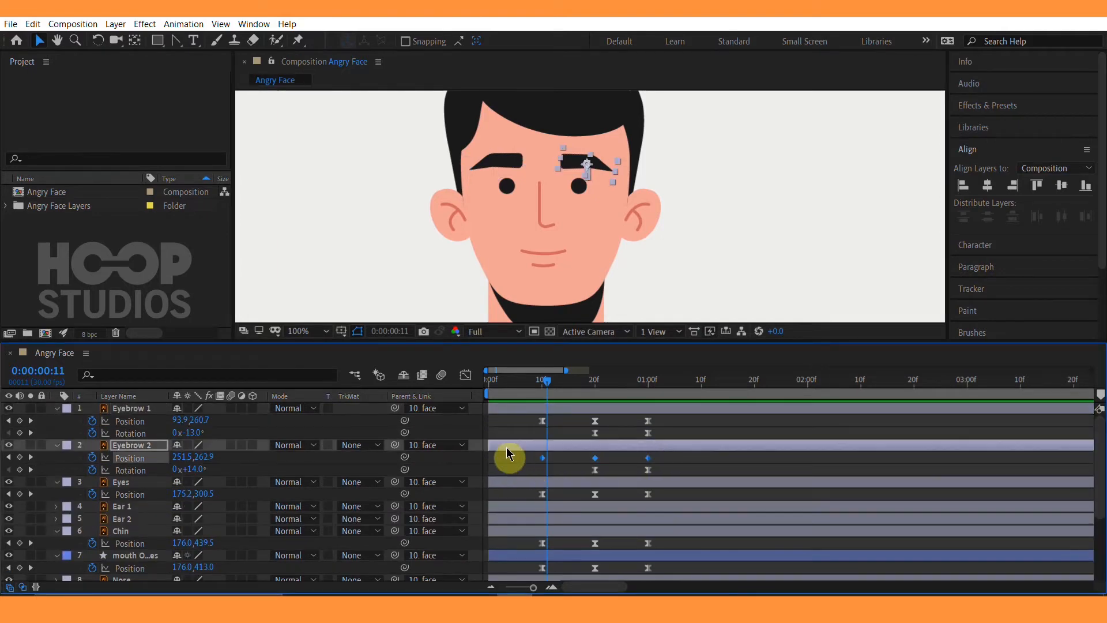
pyautogui.rightClick(543, 462)
pyautogui.moveTo(629, 445)
pyautogui.click(737, 489)
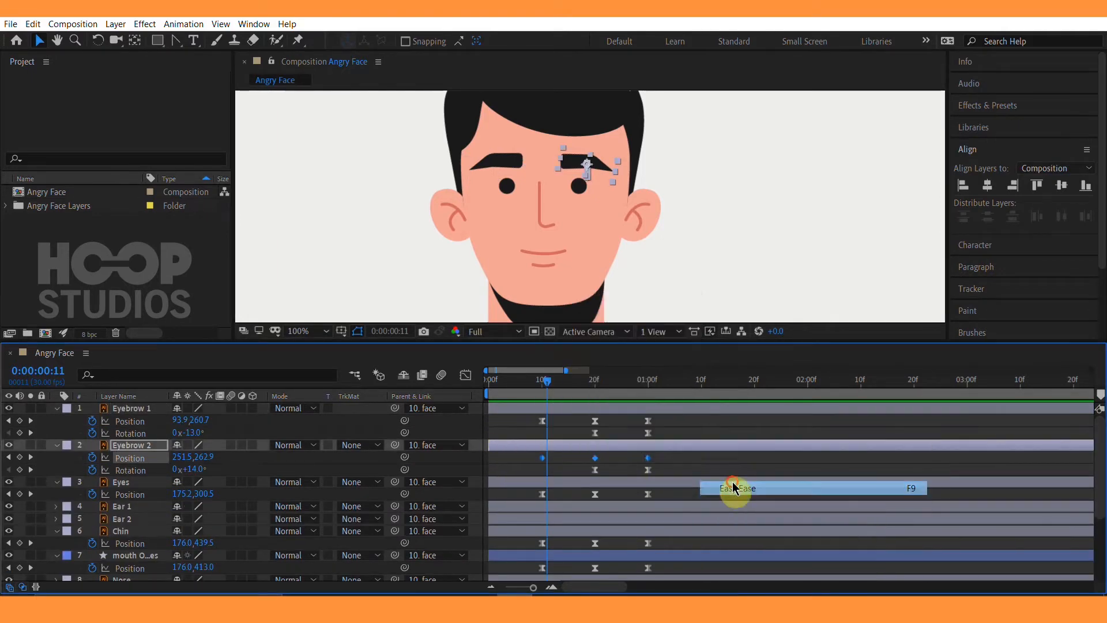
# Reshape Eyebrow 2's Position speed curve in the Graph Editor into sharp peaks with stronger easing, and preview the motion.
pyautogui.click(467, 375)
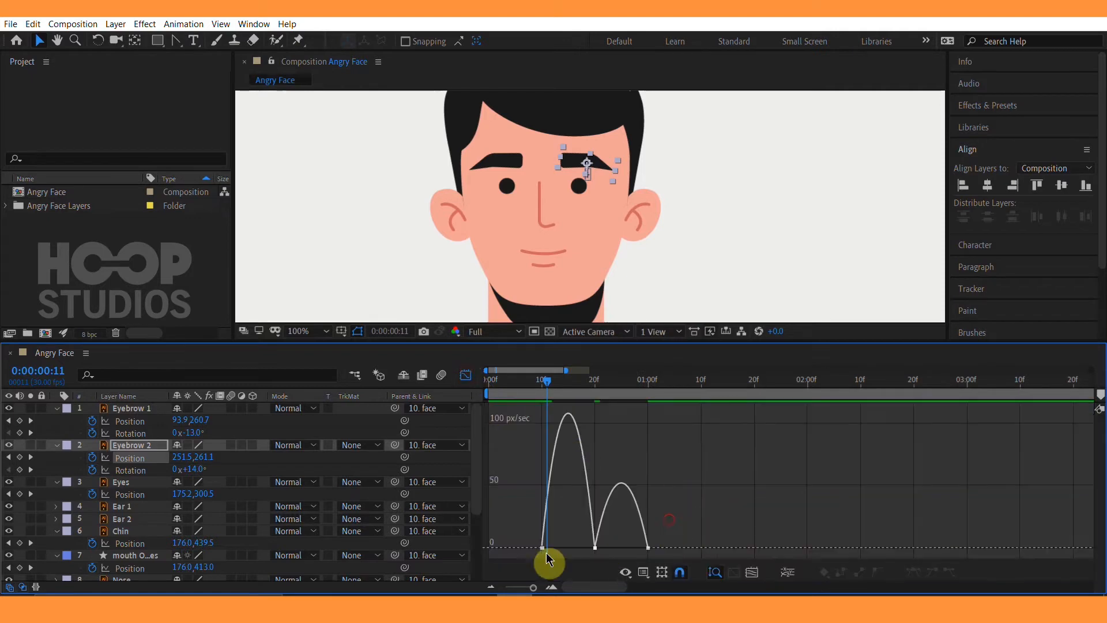
pyautogui.moveTo(547, 555)
pyautogui.mouseDown()
pyautogui.moveTo(532, 563)
pyautogui.moveTo(560, 548)
pyautogui.mouseUp()
pyautogui.moveTo(604, 548); pyautogui.dragTo(633, 554)
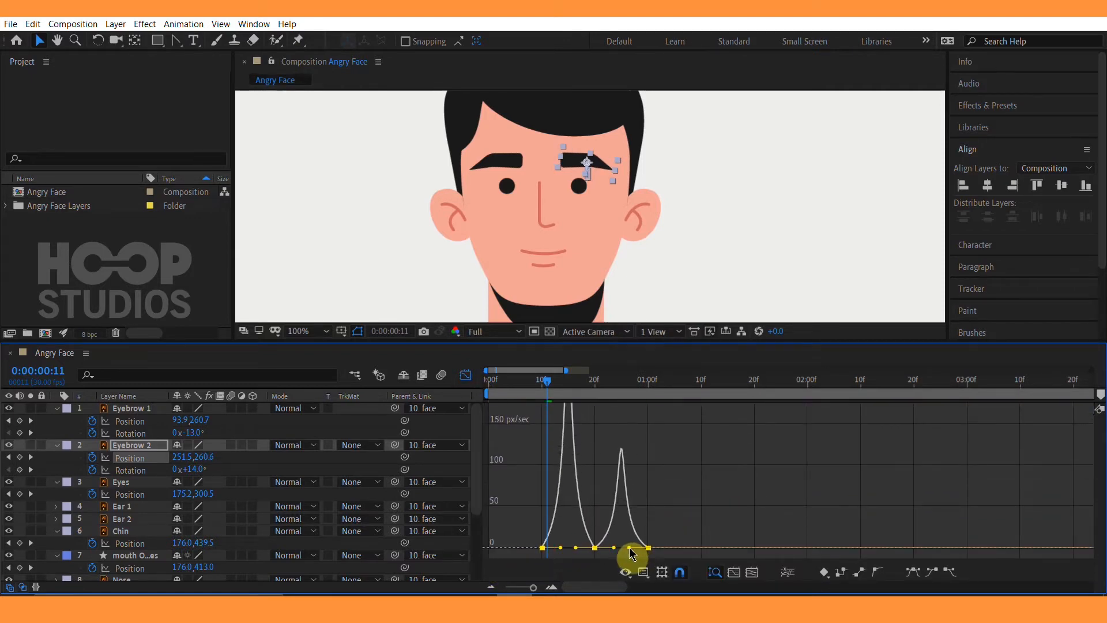
pyautogui.press('space')
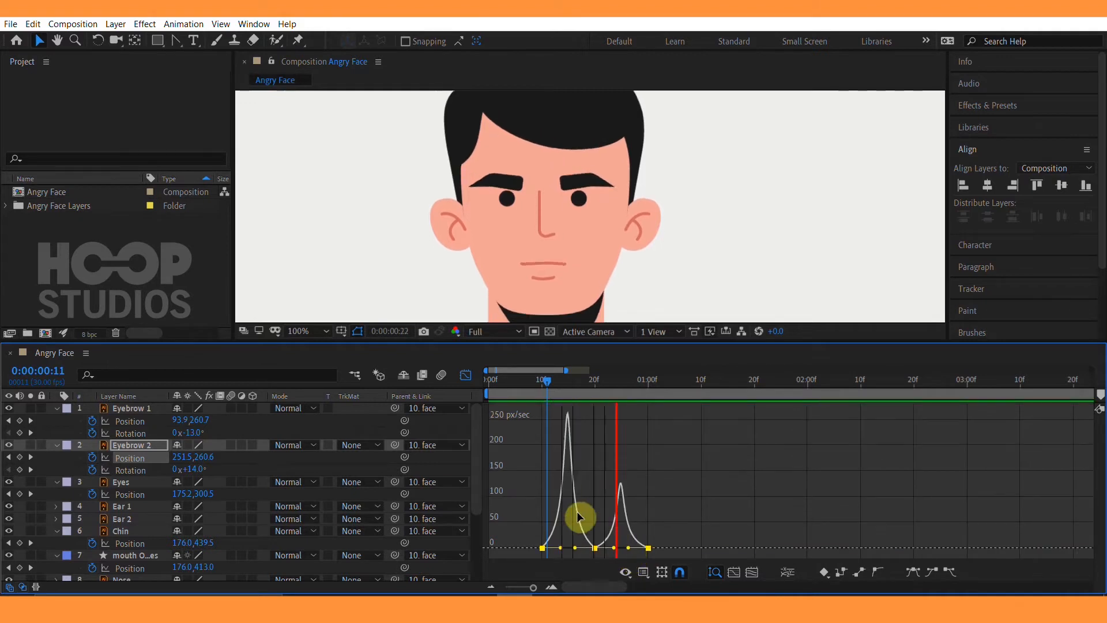
pyautogui.click(469, 376)
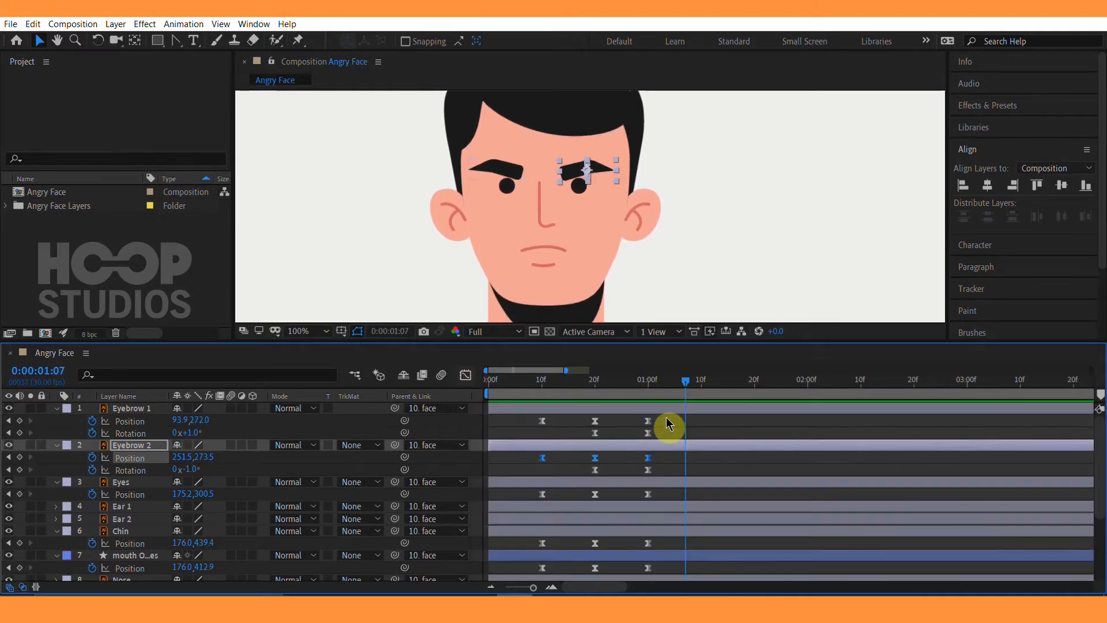
# Delay all Position and Rotation keyframes of both eyebrows by 4 frames so they start at frame 14, and preview the result.
pyautogui.moveTo(667, 421); pyautogui.dragTo(563, 459)
pyautogui.click(584, 468)
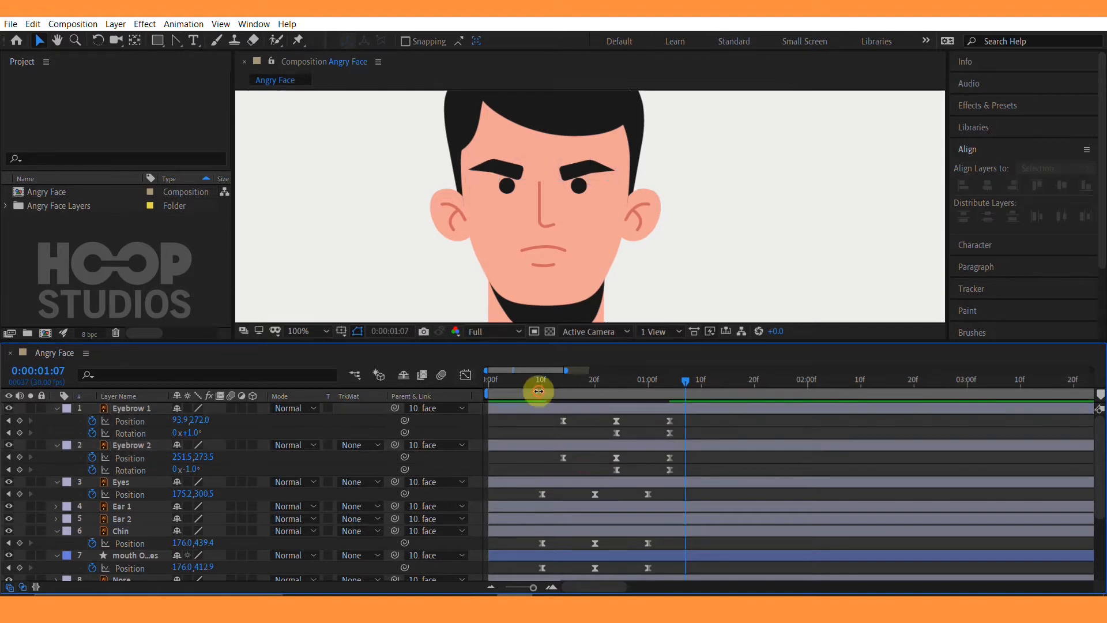
pyautogui.click(518, 386)
pyautogui.press('space')
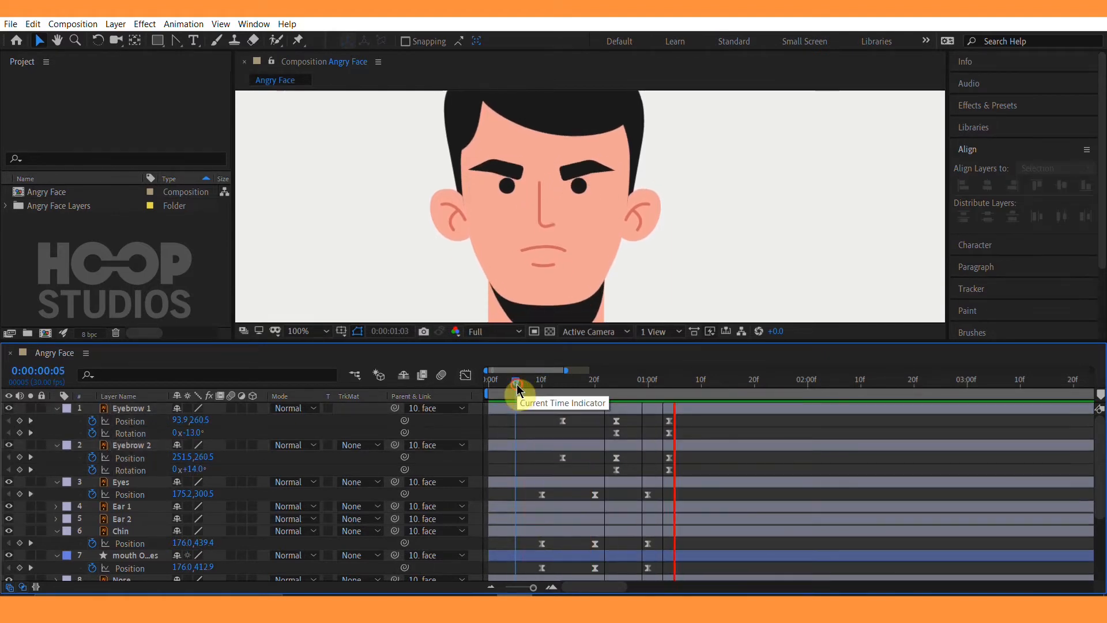
pyautogui.press('space')
pyautogui.press('space')
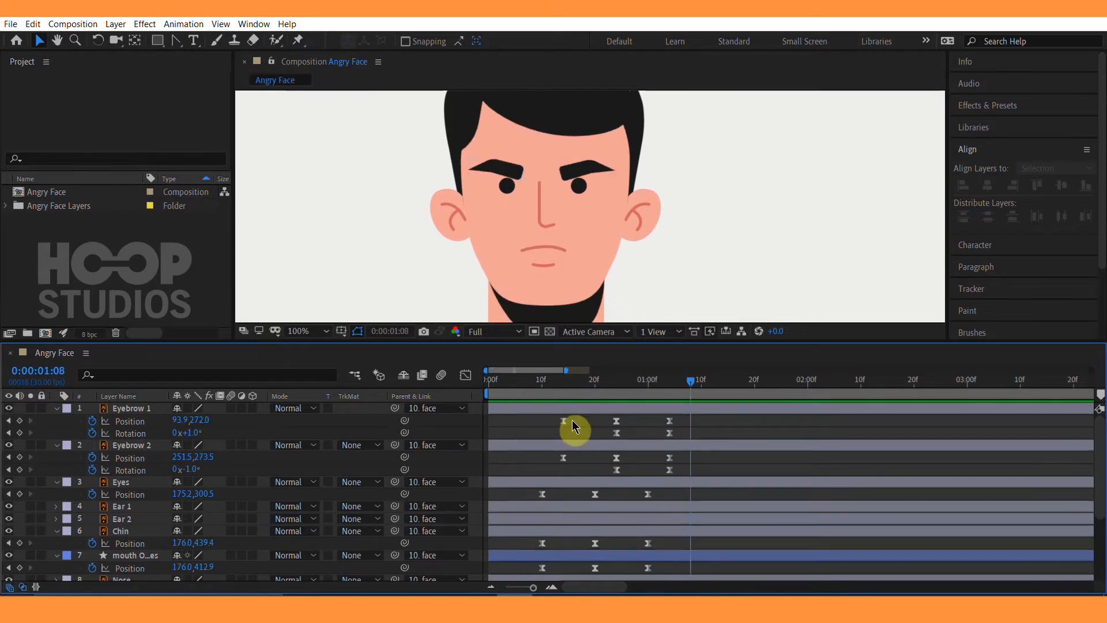
# Shift all Position and Rotation keyframes of both eyebrows one frame earlier so they start at frame 13, and return to frame 6.
pyautogui.moveTo(588, 484); pyautogui.dragTo(558, 459)
pyautogui.moveTo(534, 393); pyautogui.dragTo(522, 391)
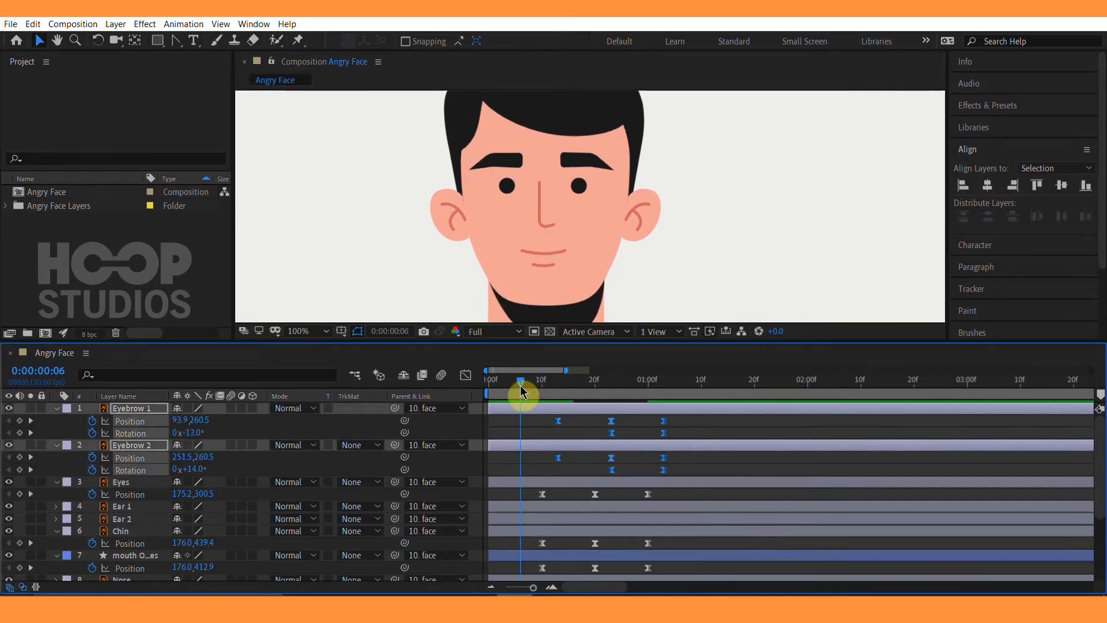
# Preview the animation with the offset eyebrows and examine how the mouth and chin area moves.
pyautogui.press('space')
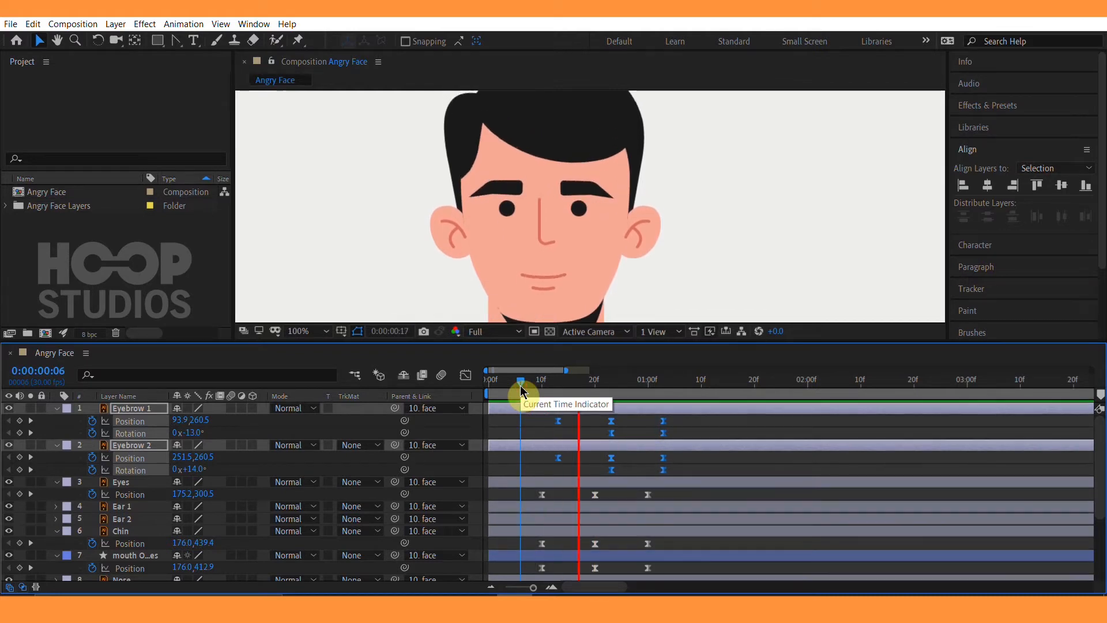
pyautogui.press('space')
pyautogui.click(560, 434)
pyautogui.scroll(-1, 583, 266)
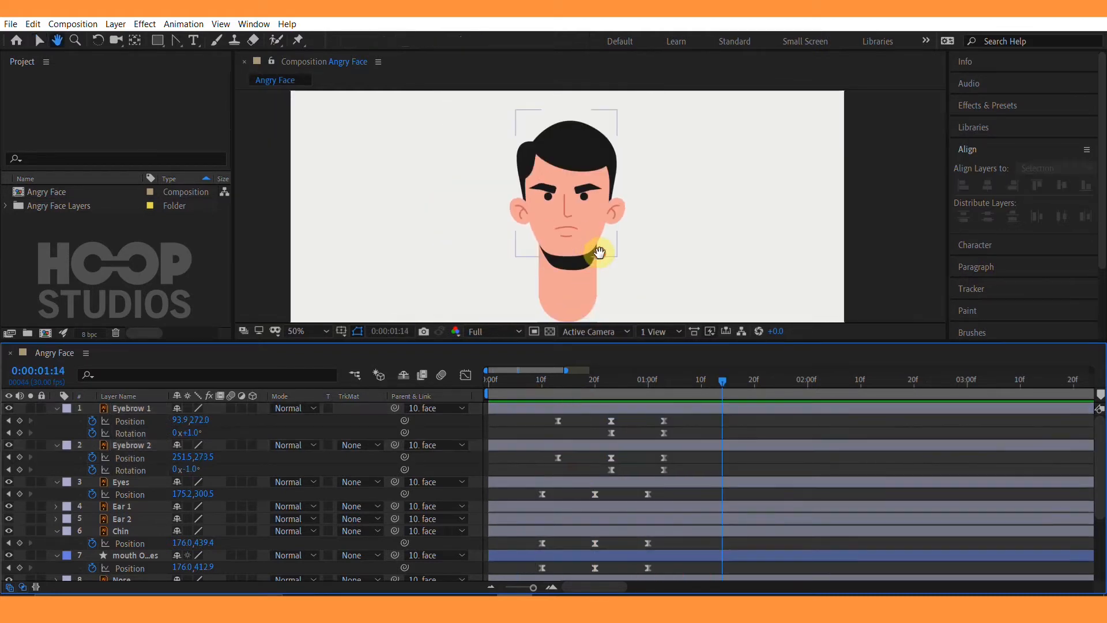
pyautogui.moveTo(597, 252); pyautogui.dragTo(651, 264)
pyautogui.scroll(1, 619, 257)
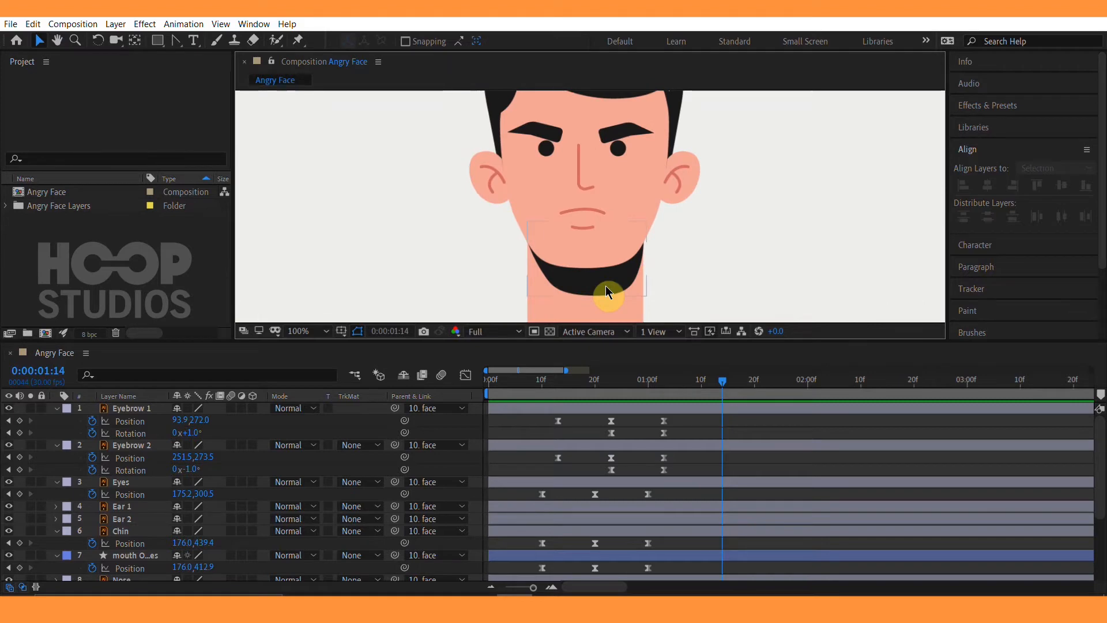
pyautogui.click(565, 248)
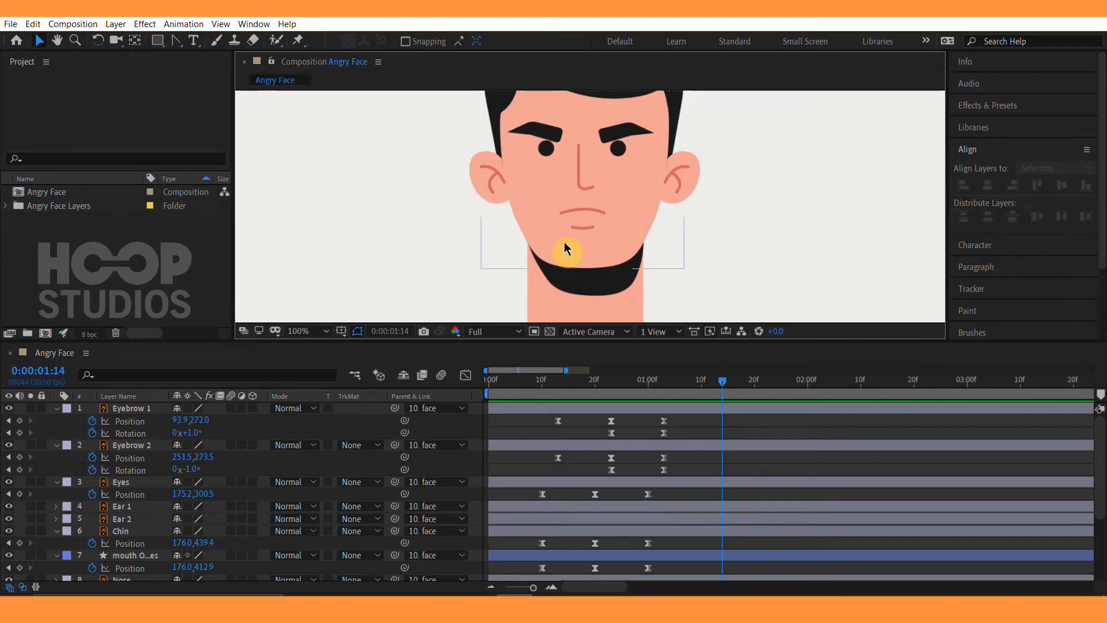
pyautogui.click(540, 394)
pyautogui.press('space')
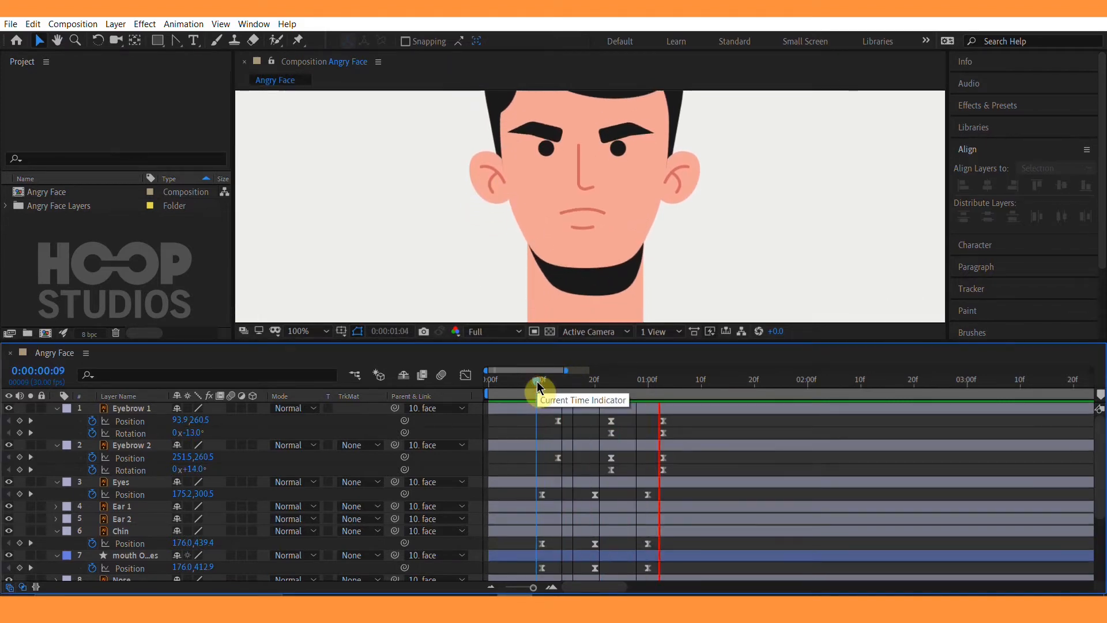
pyautogui.press('space')
pyautogui.moveTo(709, 282); pyautogui.dragTo(705, 265)
pyautogui.moveTo(612, 230); pyautogui.dragTo(588, 229)
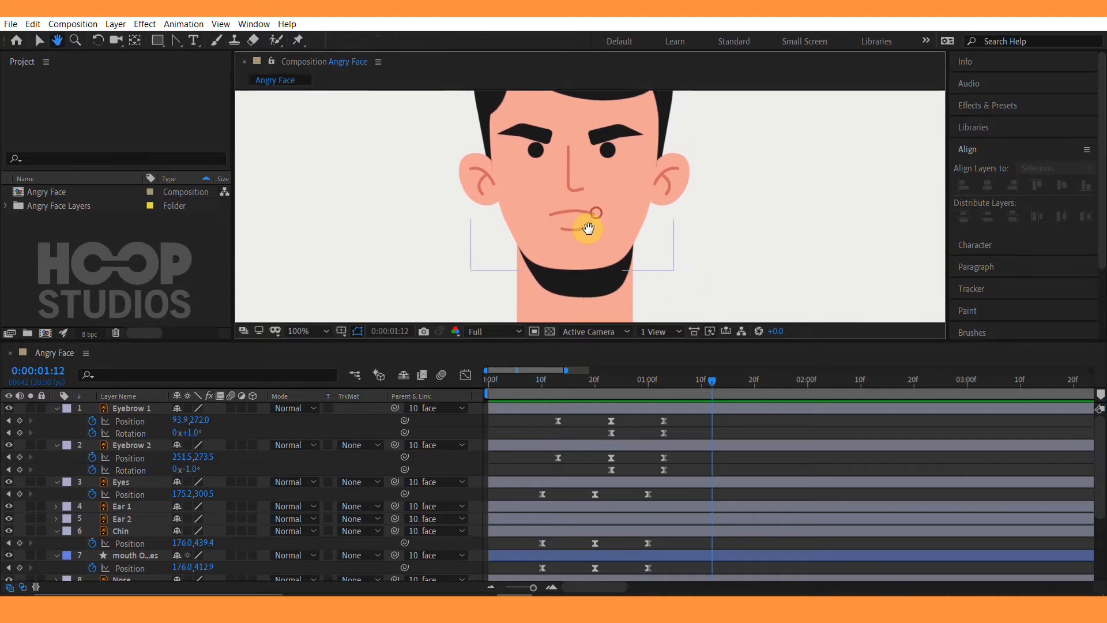
# Reveal the mouth layer's keyframes and apply Easy Ease to both of its Path keyframes.
pyautogui.click(580, 216)
pyautogui.scroll(-3, 635, 545)
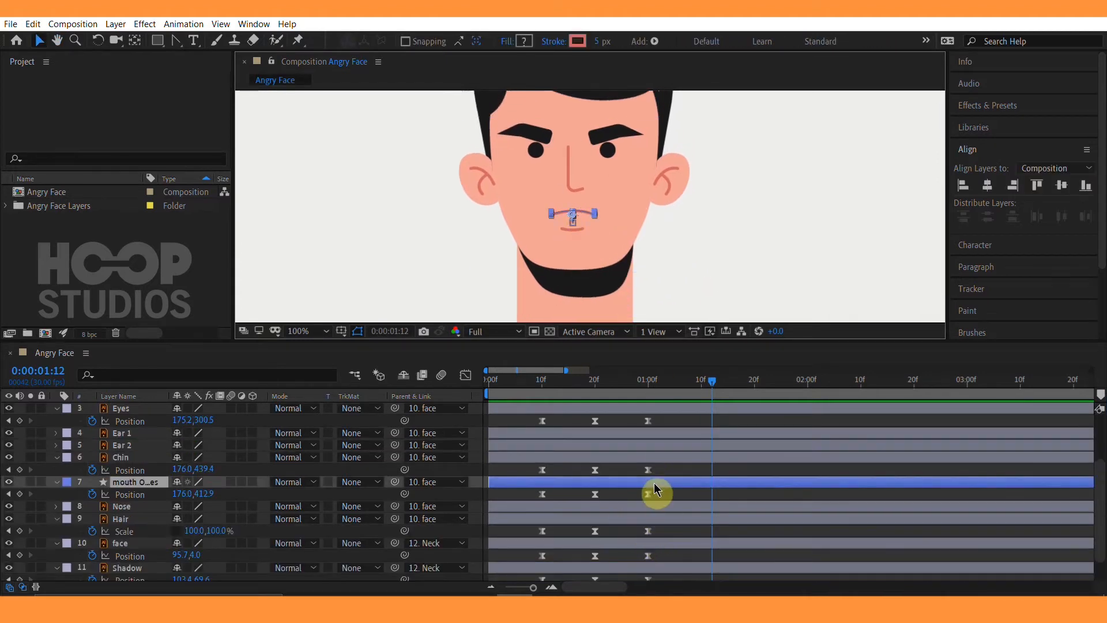
pyautogui.press('u')
pyautogui.click(667, 495)
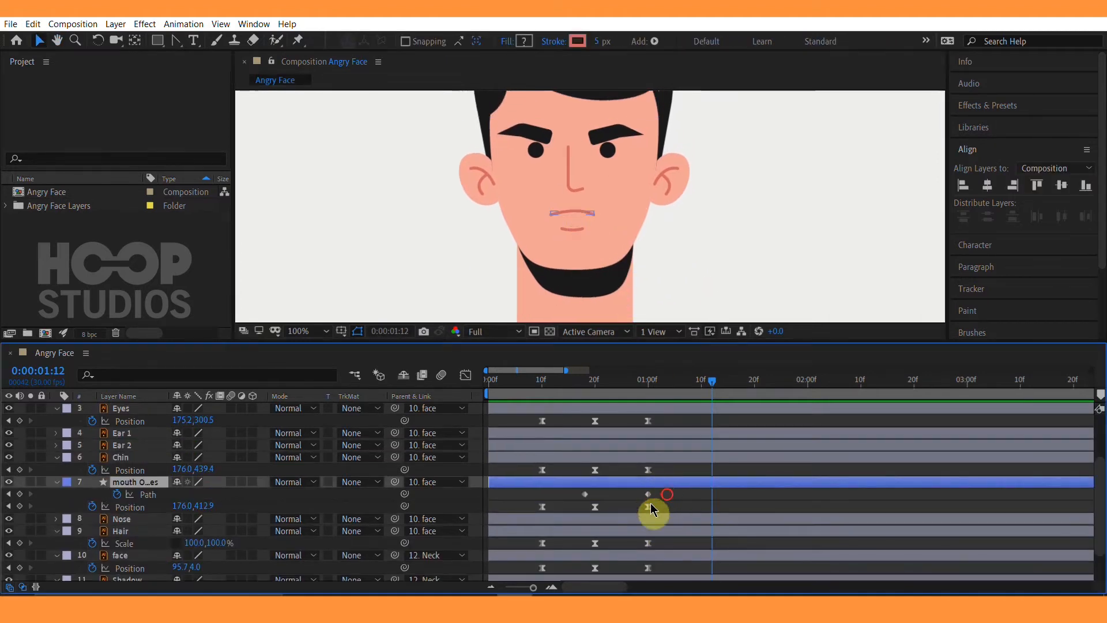
pyautogui.moveTo(669, 490); pyautogui.dragTo(571, 500)
pyautogui.rightClick(587, 497)
pyautogui.moveTo(623, 484)
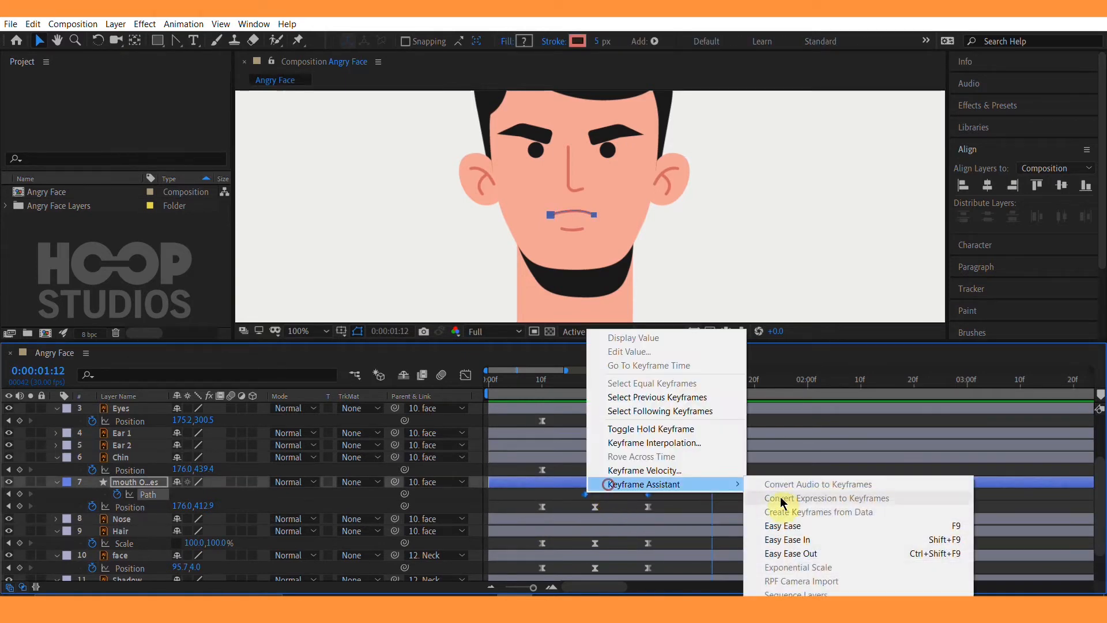
pyautogui.click(770, 524)
# Delay the mouth layer's Path and Position keyframes by 4 frames so Position starts at frame 14, and preview the result.
pyautogui.moveTo(687, 494); pyautogui.dragTo(569, 509)
pyautogui.click(528, 386)
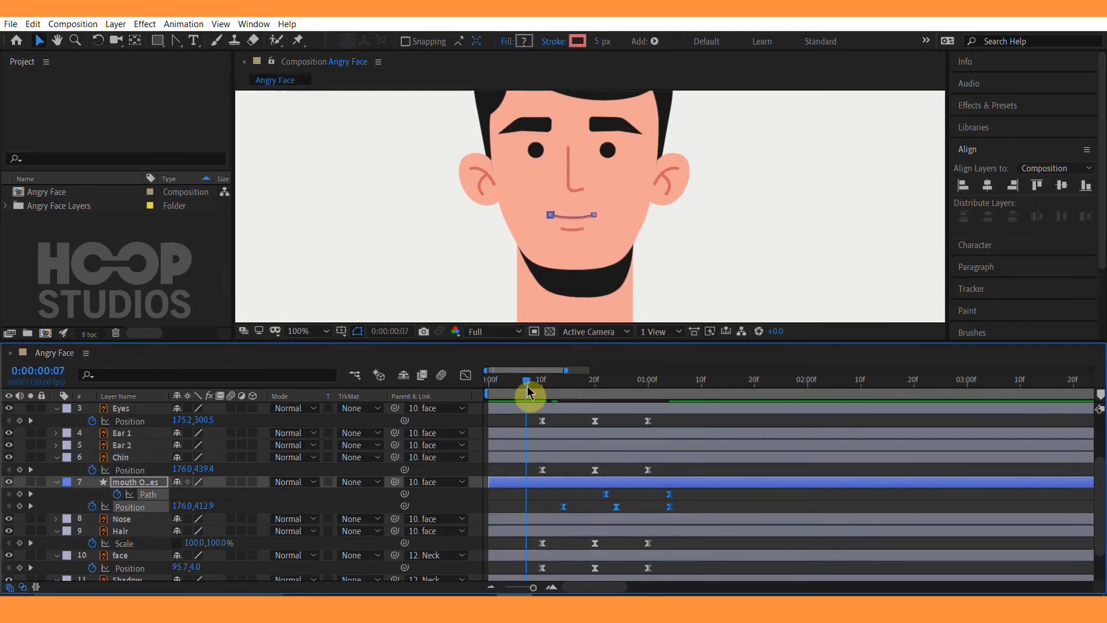
pyautogui.press('space')
pyautogui.press('space')
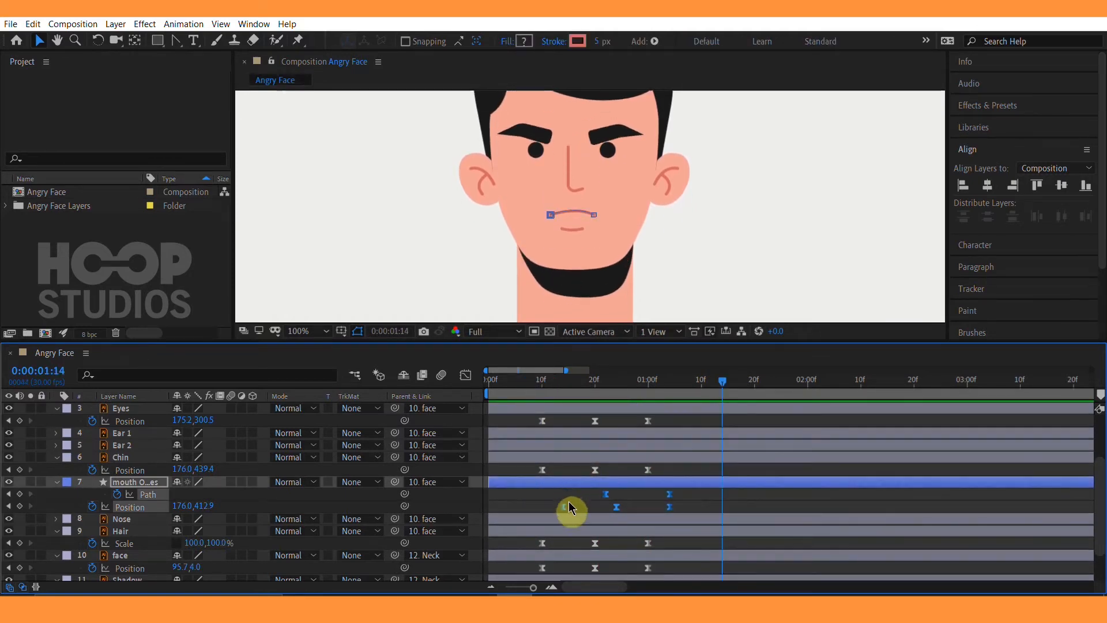
# Delay the Chin layer's three Position keyframes by 3 frames so they start at frame 13, and preview the motion.
pyautogui.click(588, 507)
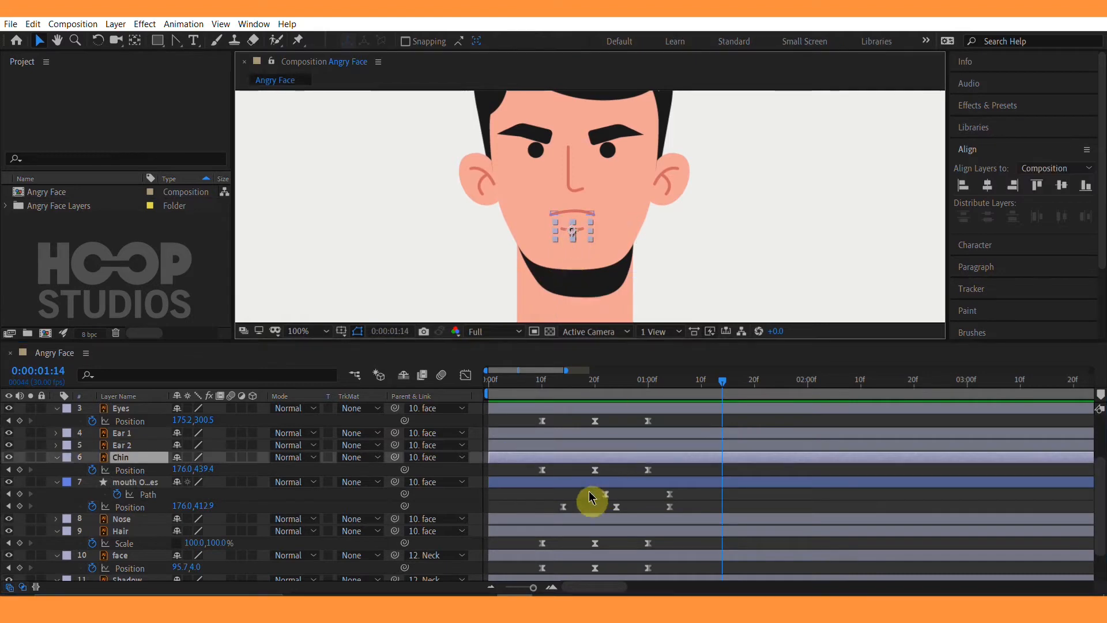
pyautogui.moveTo(657, 470); pyautogui.dragTo(559, 483)
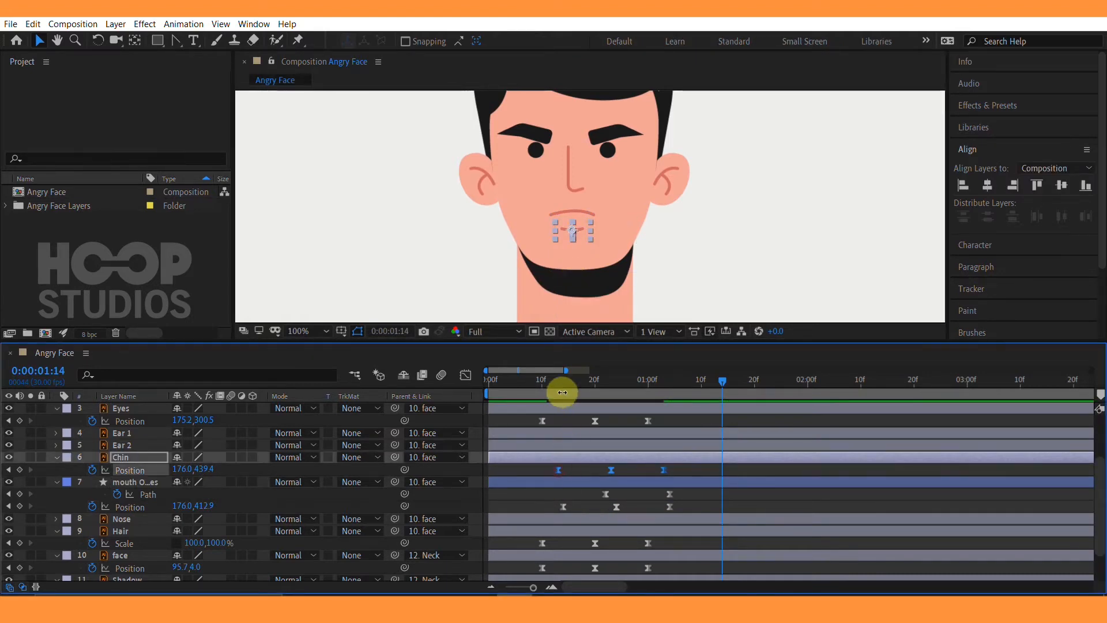
pyautogui.click(518, 394)
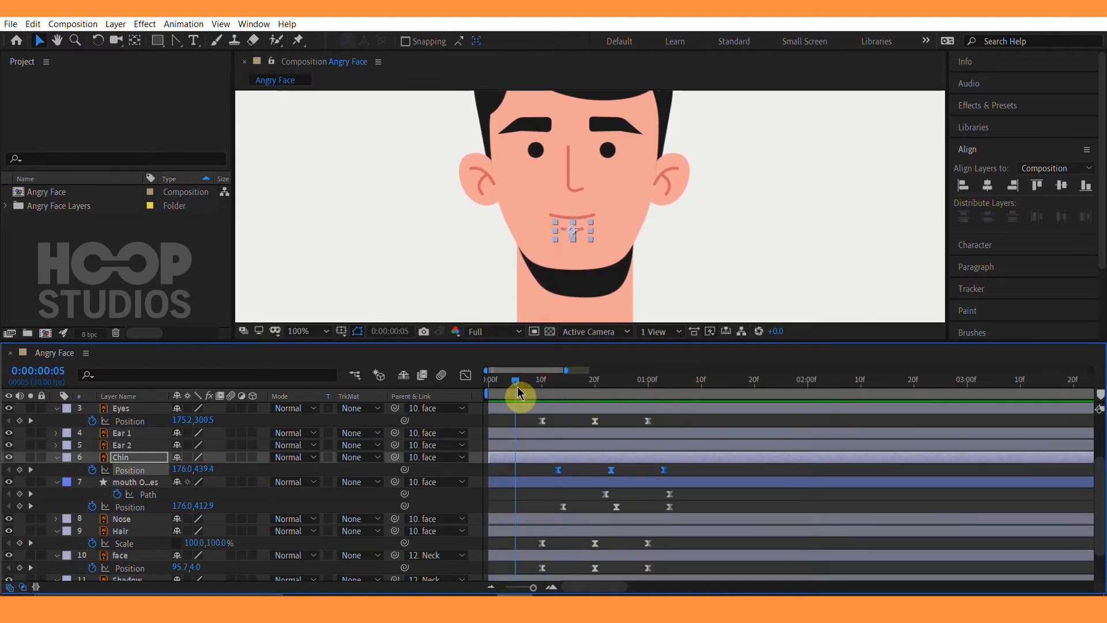
pyautogui.press('space')
pyautogui.press('space')
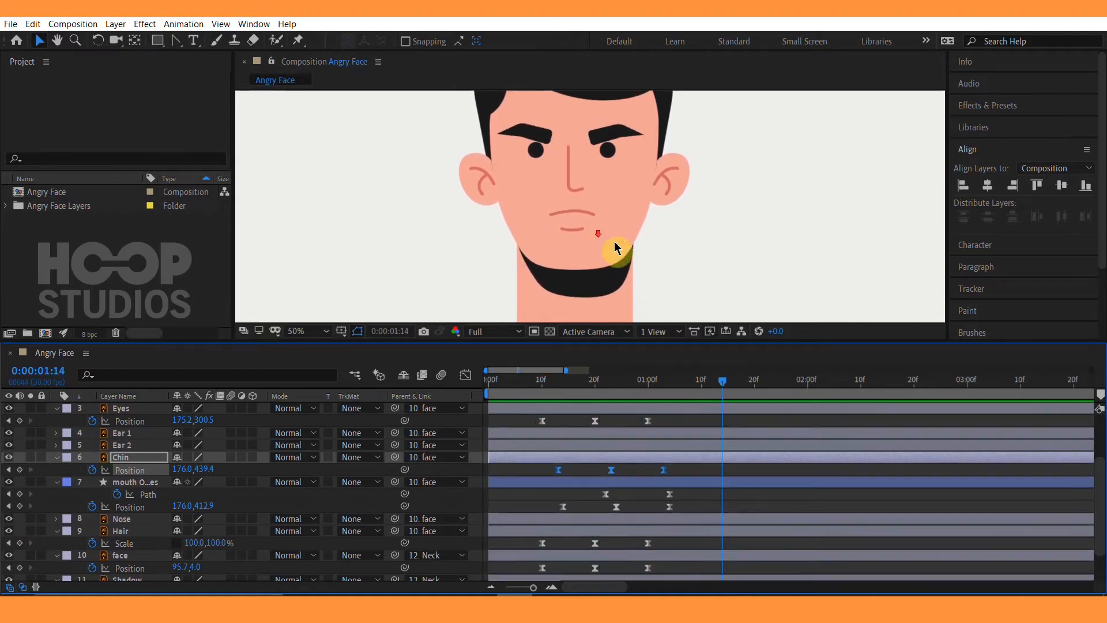
# Delay the Hair layer's three Scale keyframes by 3 frames so they start at frame 13.
pyautogui.click(750, 263)
pyautogui.click(612, 173)
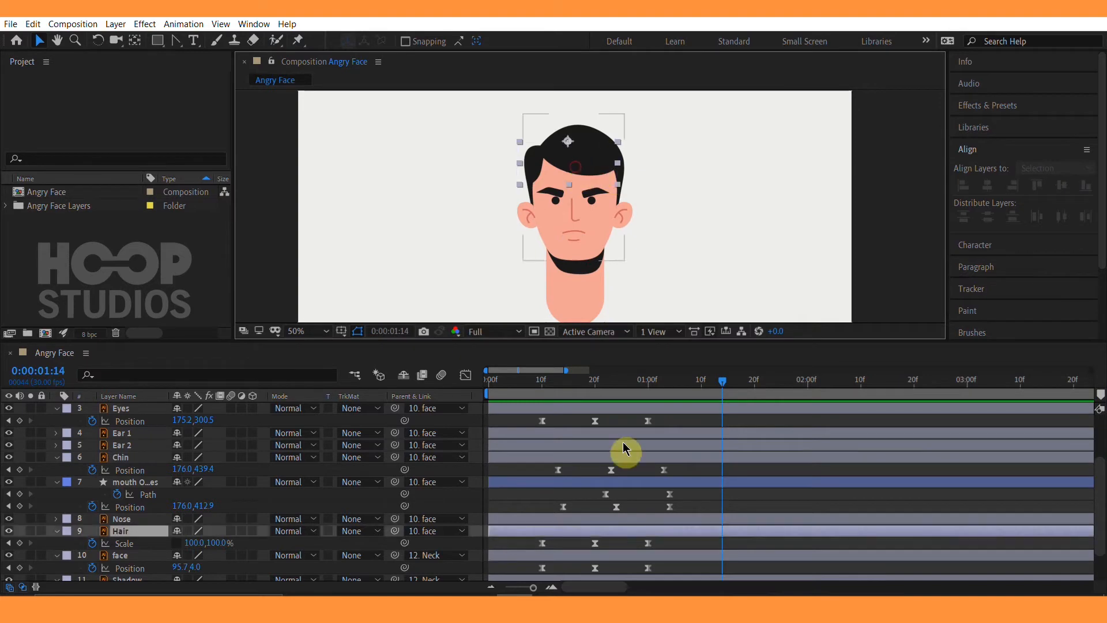
pyautogui.moveTo(654, 537); pyautogui.dragTo(558, 545)
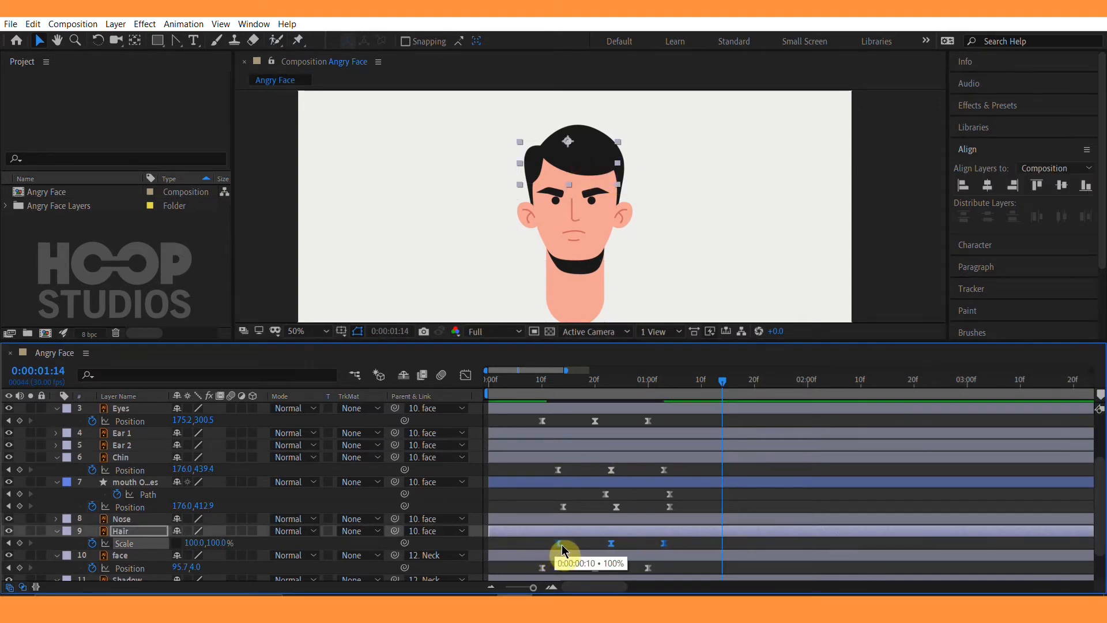
pyautogui.click(560, 545)
pyautogui.click(558, 545)
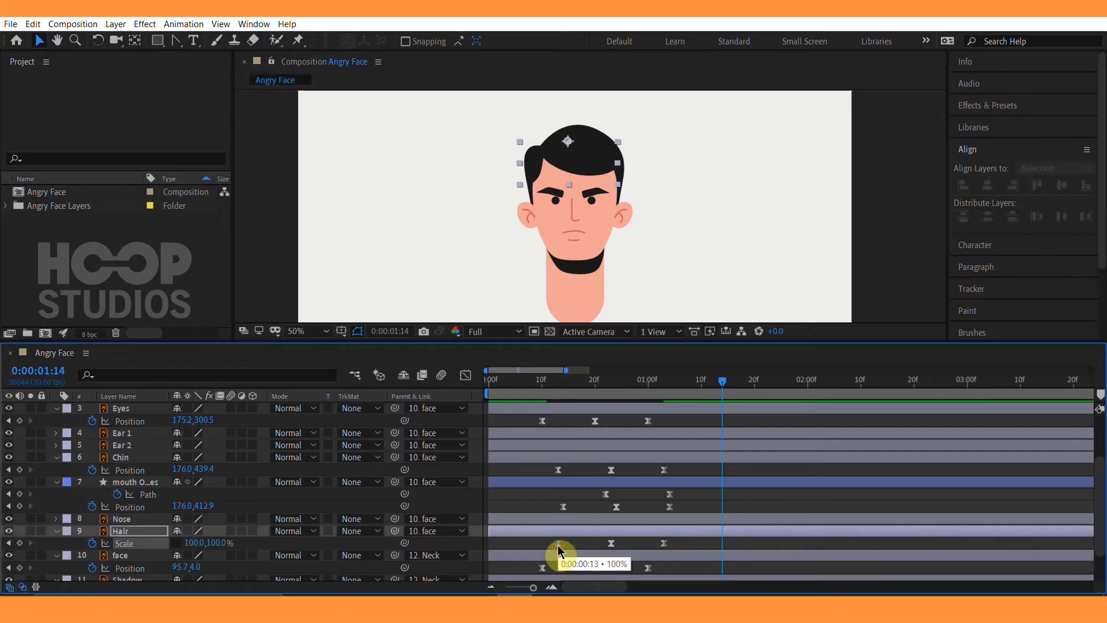
# Stretch the Hair layer's Scale keyframes proportionally so they span frames 13 to 35, and preview the animation.
pyautogui.moveTo(694, 540); pyautogui.dragTo(552, 546)
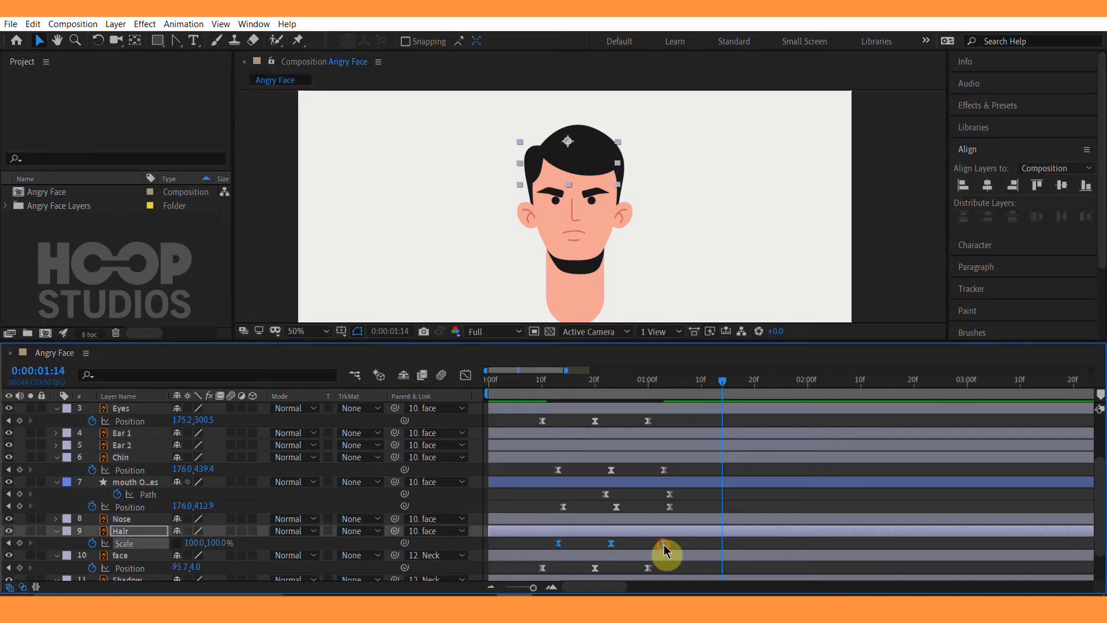
pyautogui.moveTo(663, 545); pyautogui.dragTo(674, 545)
pyautogui.press('F2')
pyautogui.click(515, 388)
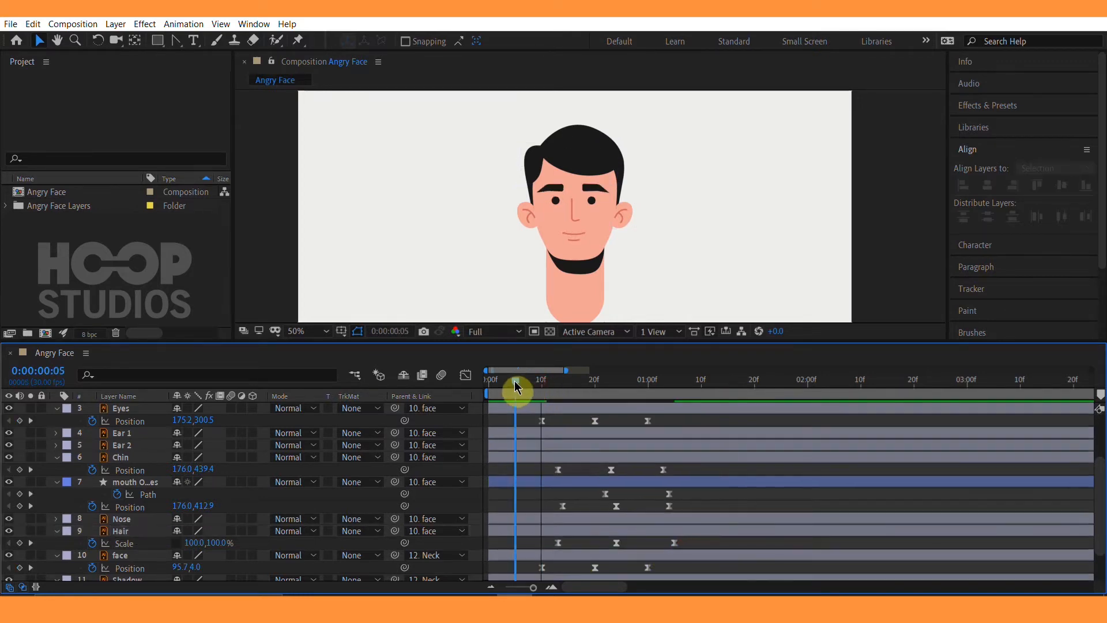
pyautogui.press('space')
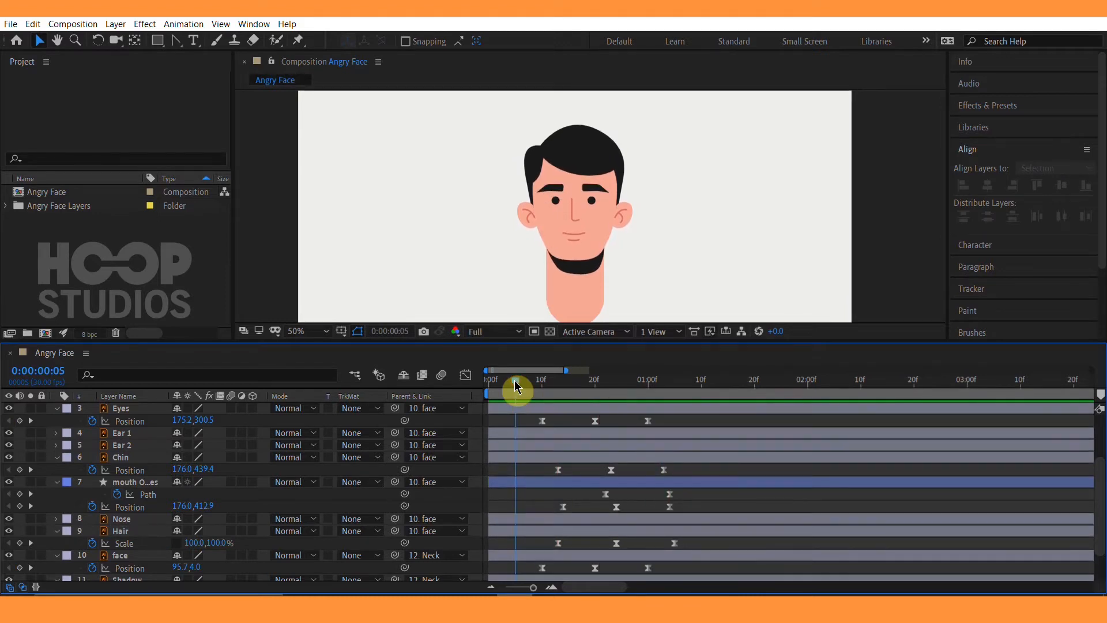
pyautogui.press('space')
pyautogui.press('space')
pyautogui.press('space')
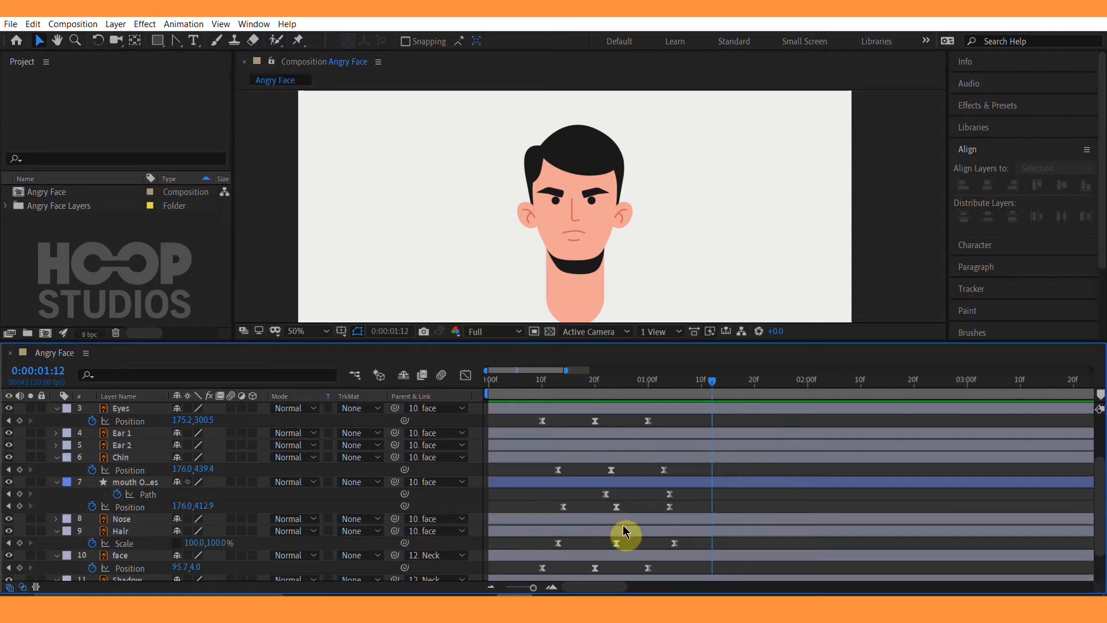
# Set the Hair layer's vertical scale to 120% on the middle keyframe at frame 24, and preview the animation.
pyautogui.click(624, 529)
pyautogui.moveTo(621, 388); pyautogui.dragTo(617, 390)
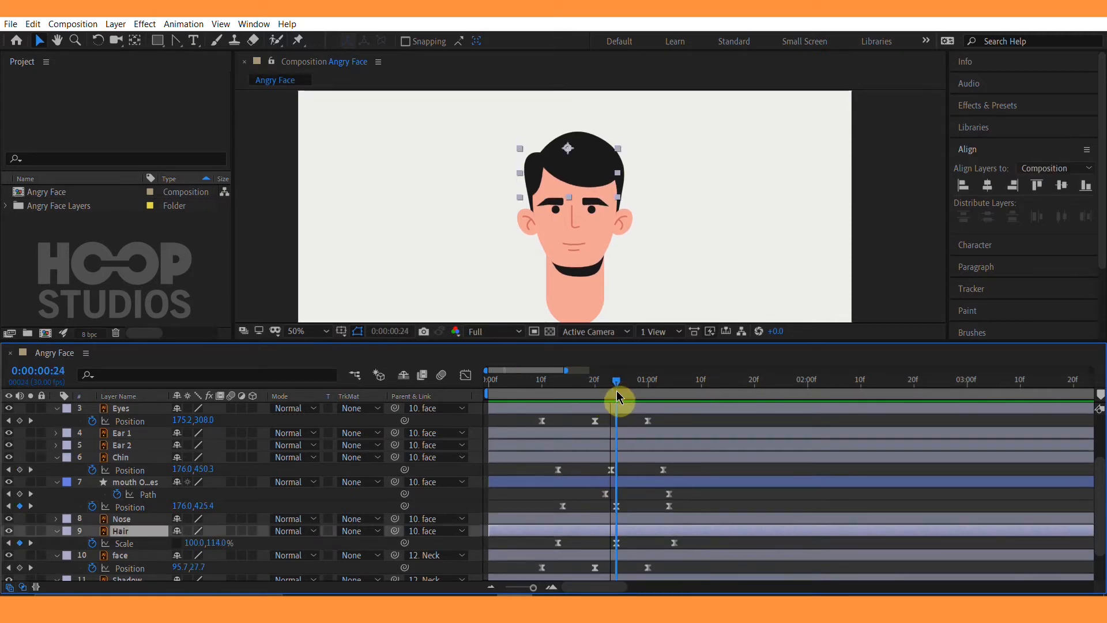
pyautogui.moveTo(217, 544); pyautogui.dragTo(222, 544)
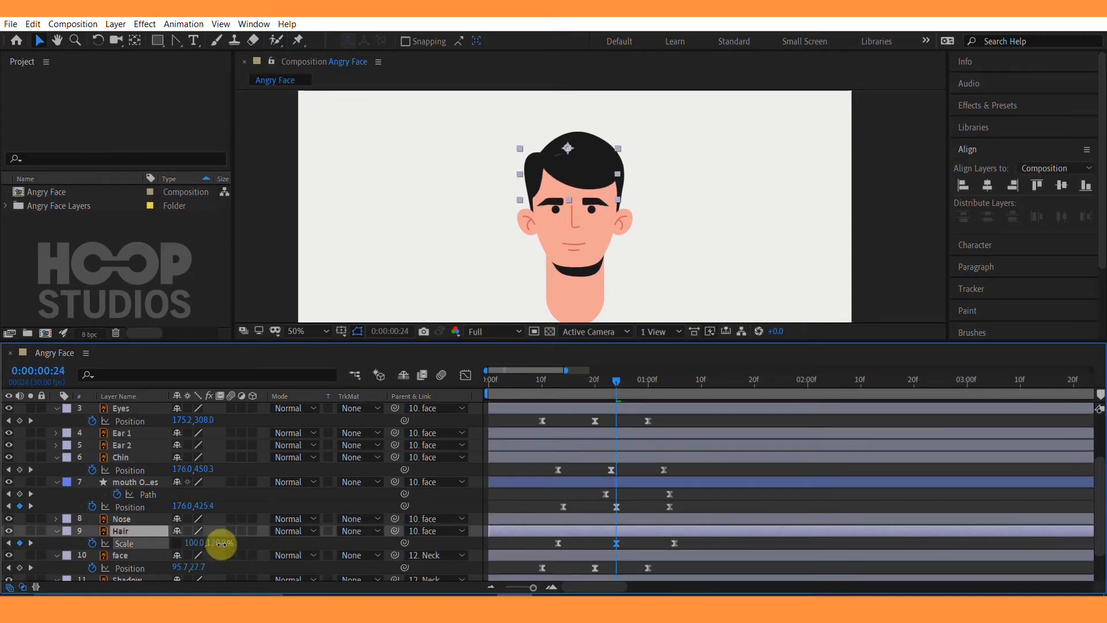
pyautogui.scroll(1, 554, 223)
pyautogui.moveTo(566, 215); pyautogui.dragTo(555, 260)
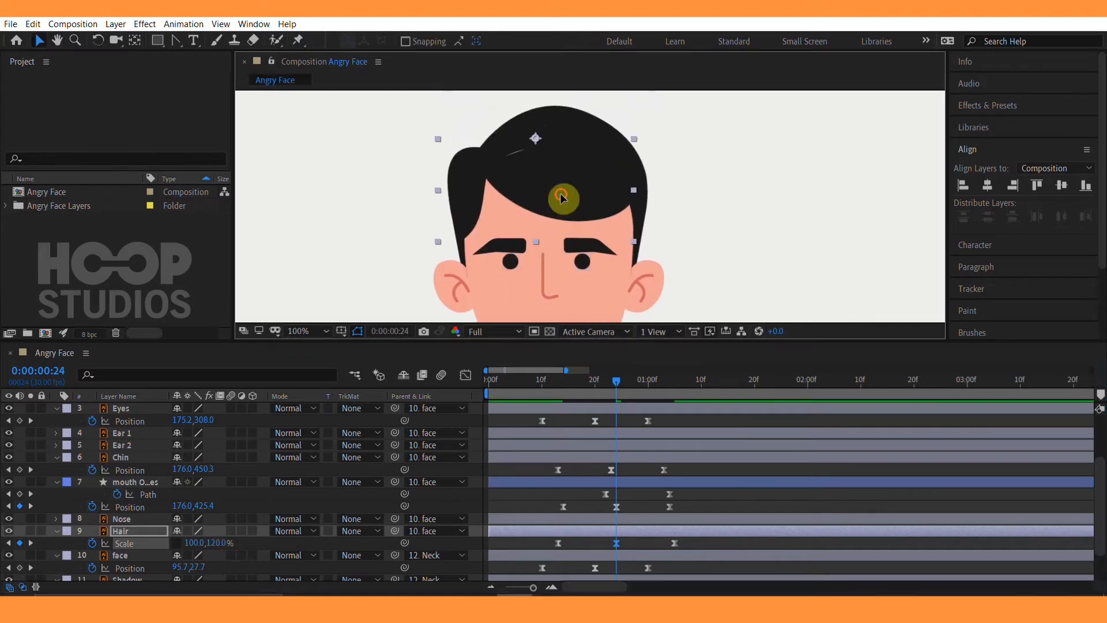
pyautogui.click(538, 386)
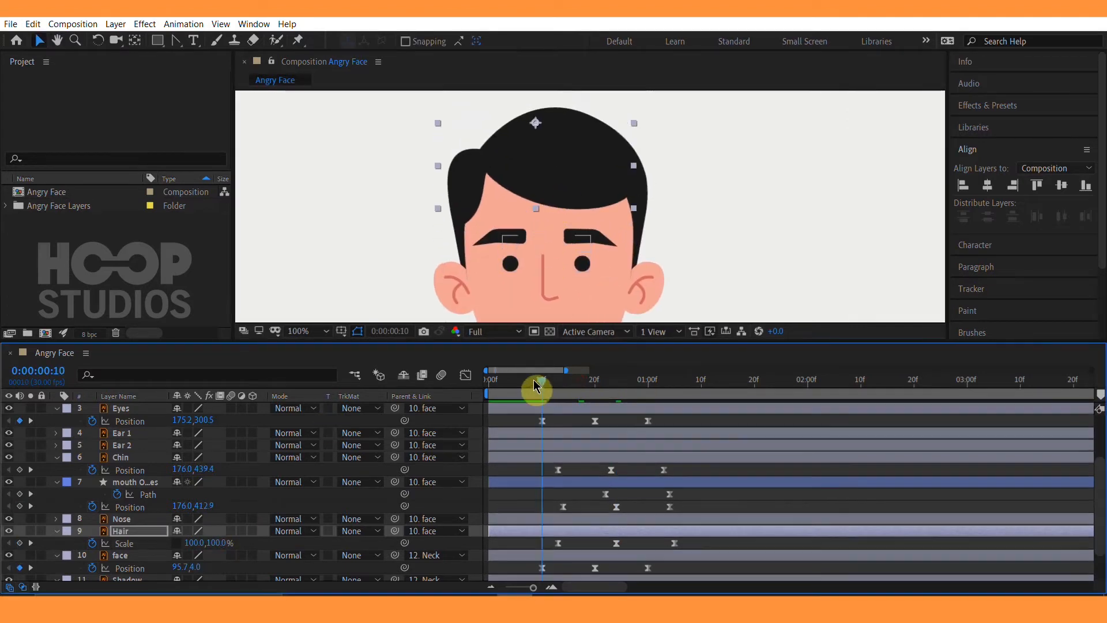
pyautogui.press('space')
pyautogui.scroll(-1, 579, 249)
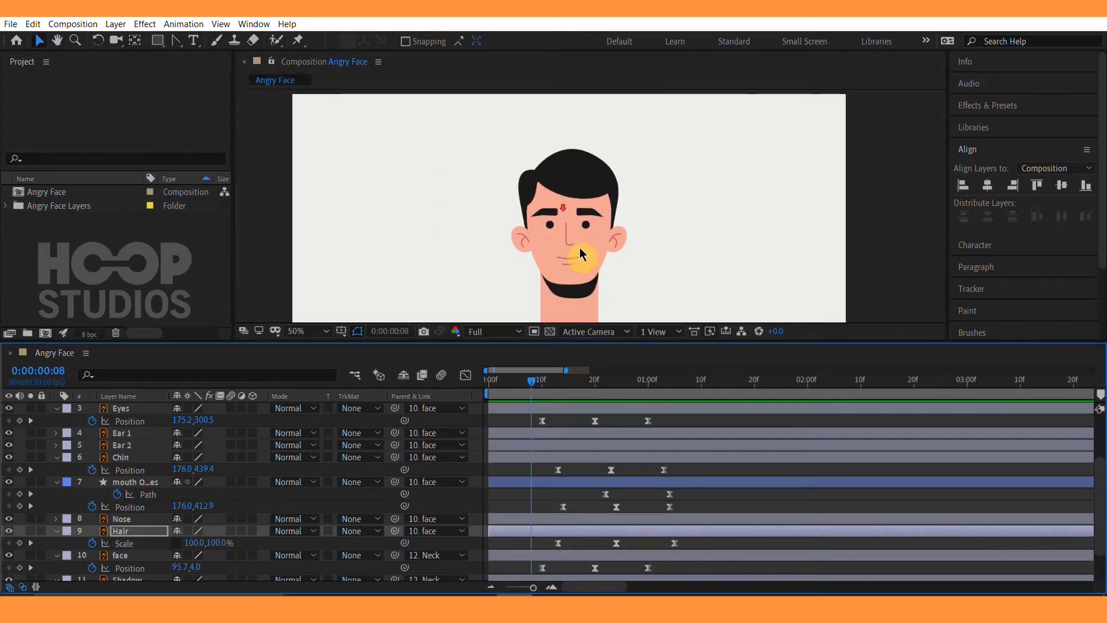
pyautogui.click(510, 383)
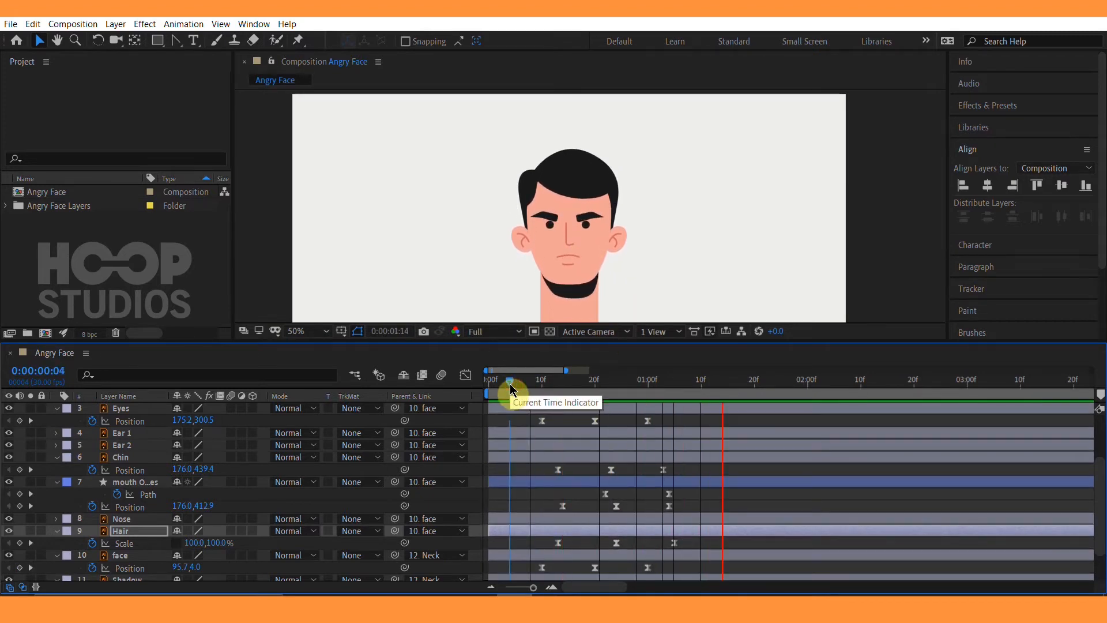
pyautogui.press('space')
# Compress the Hair layer's Scale keyframes proportionally so they span frames 13 to 32, and preview the result.
pyautogui.moveTo(684, 542); pyautogui.dragTo(555, 548)
pyautogui.moveTo(674, 545); pyautogui.dragTo(667, 546)
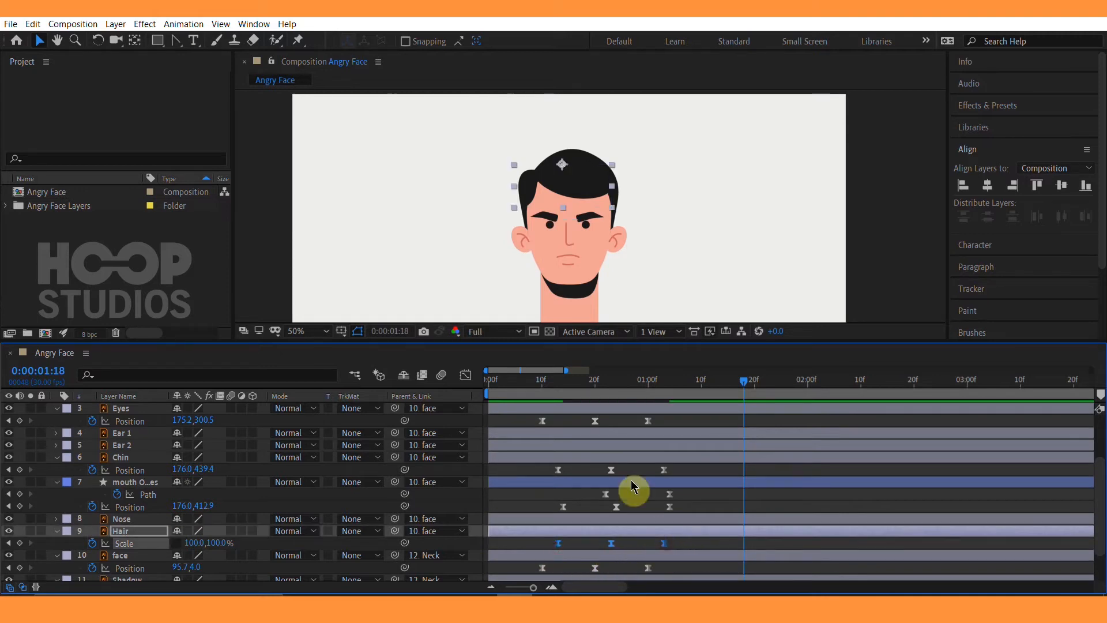
pyautogui.click(531, 384)
pyautogui.press('space')
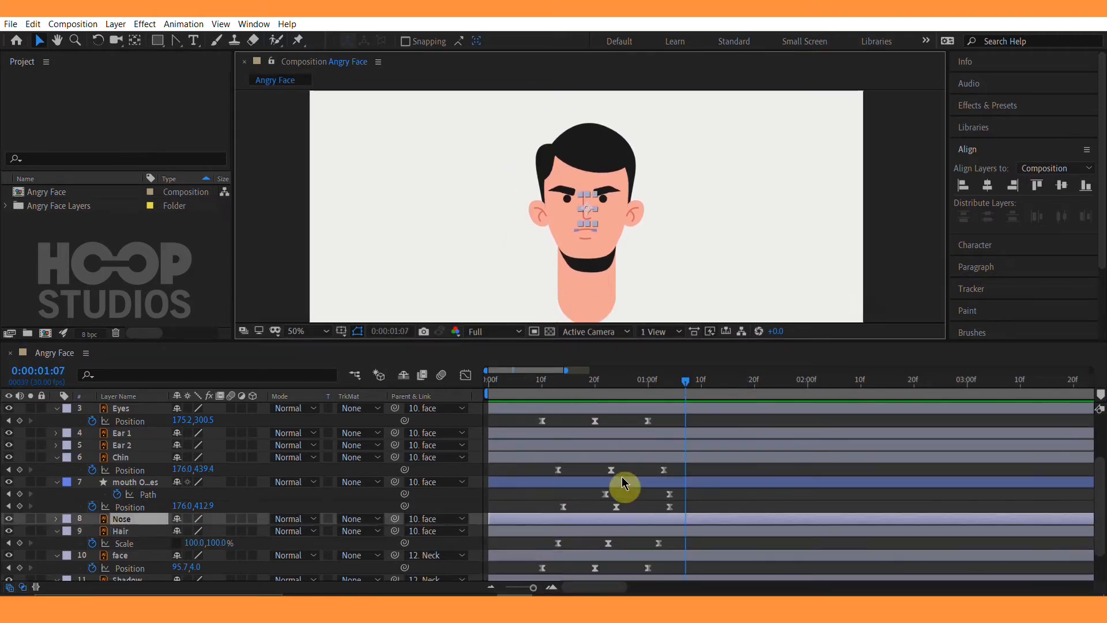
# Keyframe the Nose layer's Position at frame 10, and lower the nose to 181.5, 357.7 at frame 20.
pyautogui.press('p')
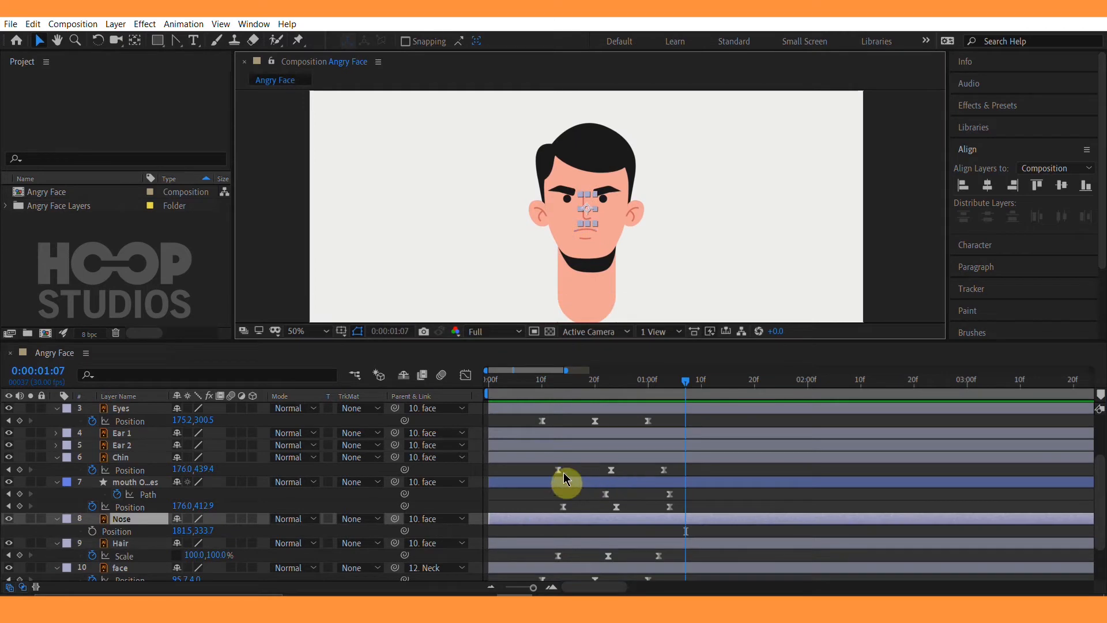
pyautogui.click(542, 392)
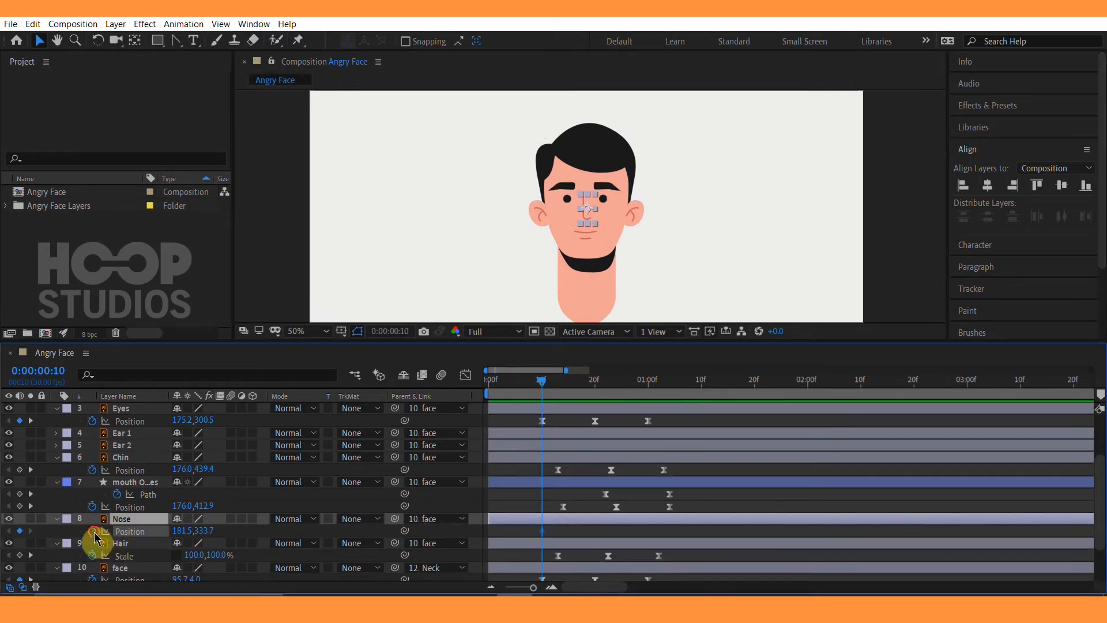
pyautogui.scroll(-3, 574, 430)
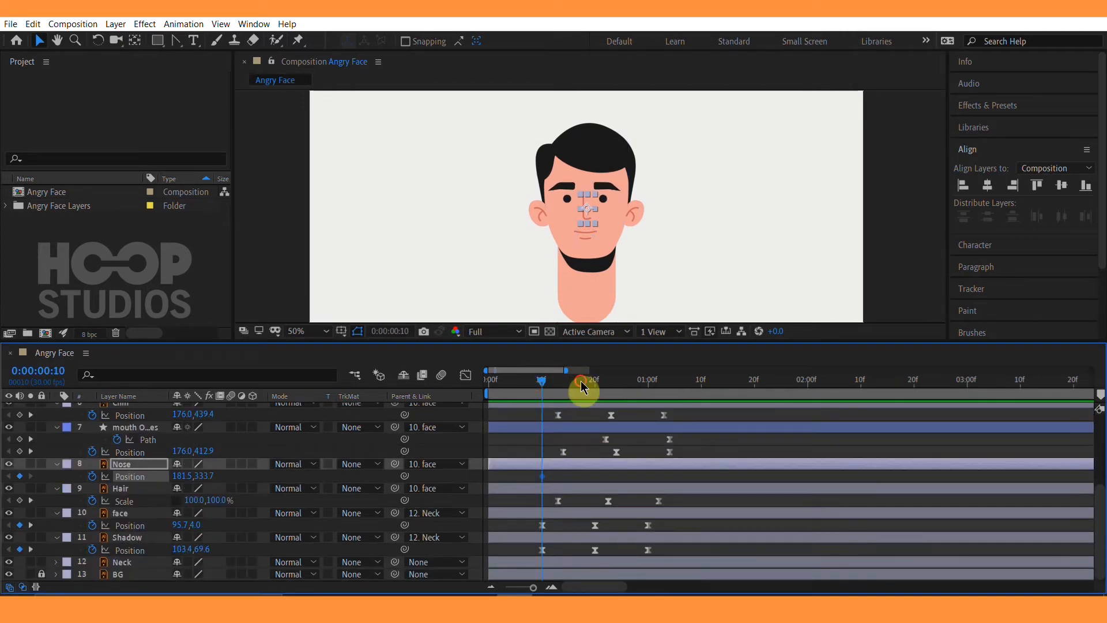
pyautogui.moveTo(581, 383); pyautogui.dragTo(595, 388)
pyautogui.scroll(1, 599, 272)
pyautogui.moveTo(600, 271); pyautogui.dragTo(612, 221)
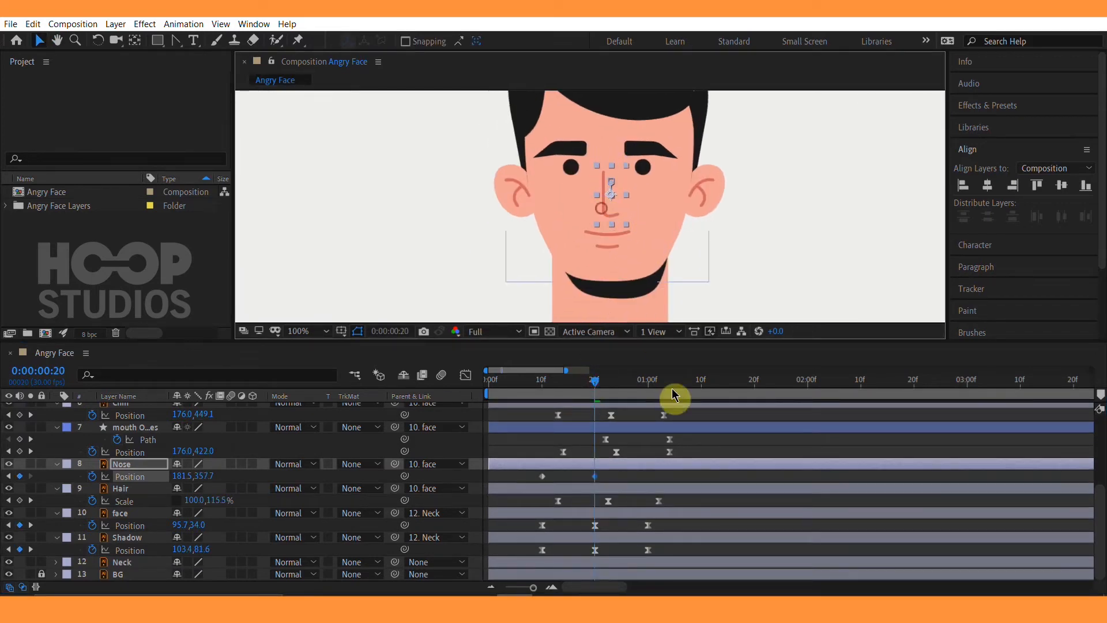
# Copy the Nose layer's first Position keyframe to 0:00:01:00 so the nose returns to its starting position.
pyautogui.moveTo(634, 385); pyautogui.dragTo(650, 384)
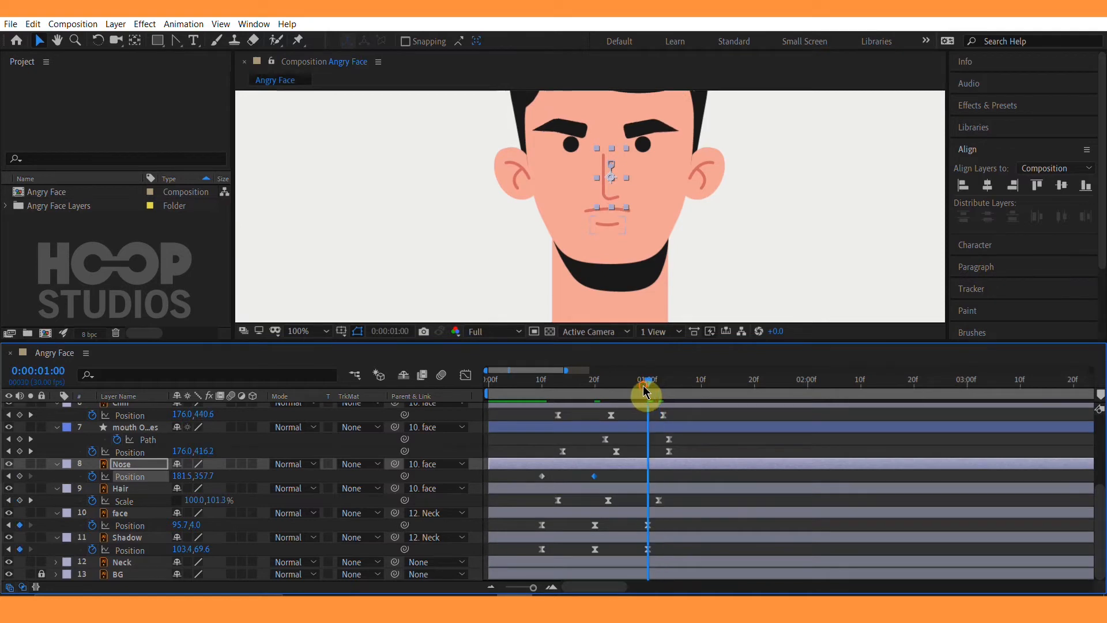
pyautogui.moveTo(555, 472); pyautogui.dragTo(531, 487)
pyautogui.hotkey('ctrl', 'c')
pyautogui.hotkey('ctrl', 'v')
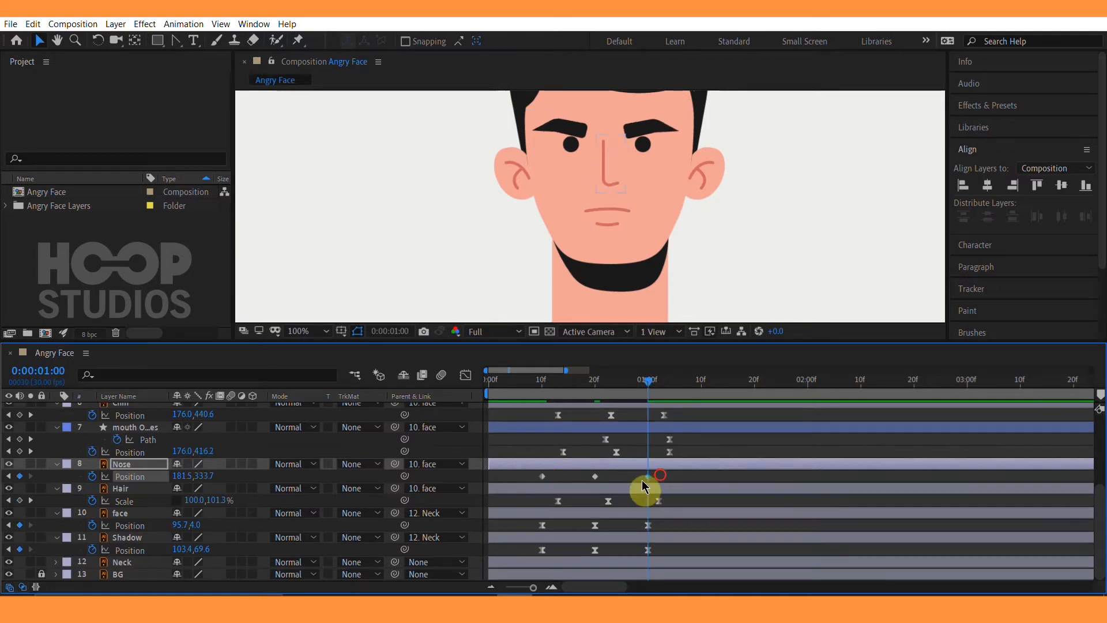
# Apply Easy Ease to all three of the Nose layer's Position keyframes.
pyautogui.moveTo(643, 487); pyautogui.dragTo(532, 487)
pyautogui.rightClick(543, 476)
pyautogui.click(601, 465)
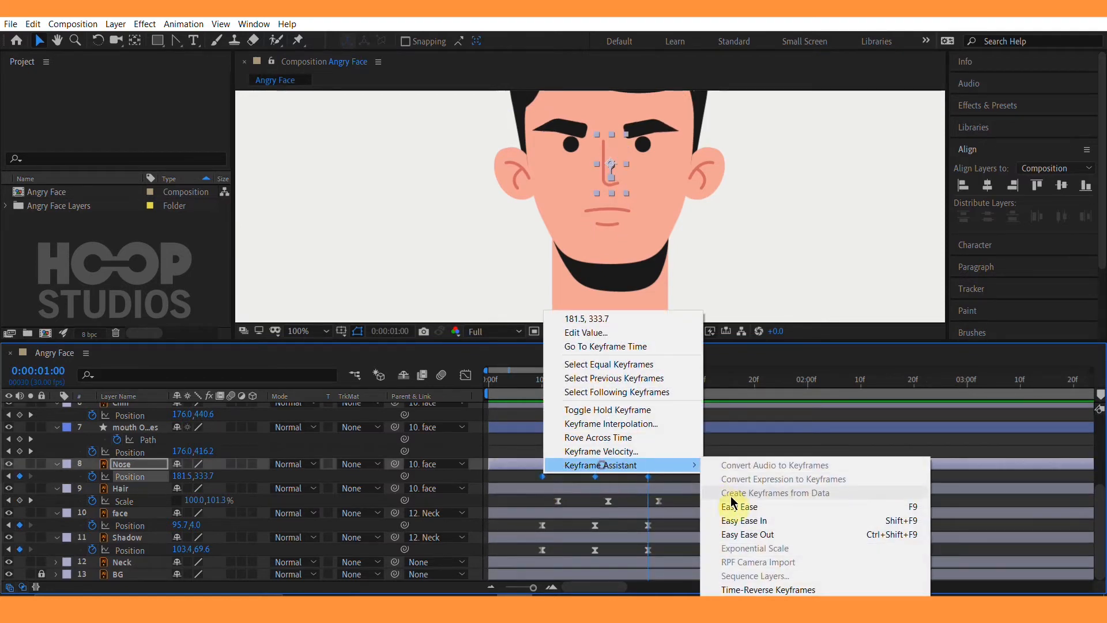
pyautogui.click(732, 506)
# Lengthen the ease handles in the Nose layer's Position speed graph to form two steep, symmetrical peaks, and preview the animation.
pyautogui.click(466, 375)
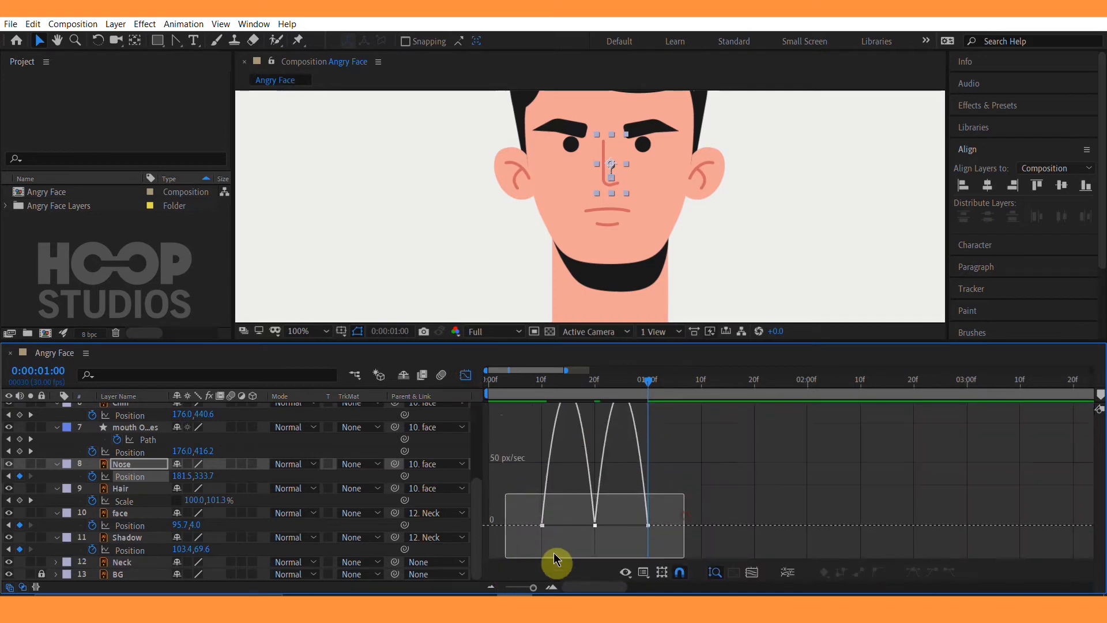
pyautogui.moveTo(685, 515); pyautogui.dragTo(562, 548)
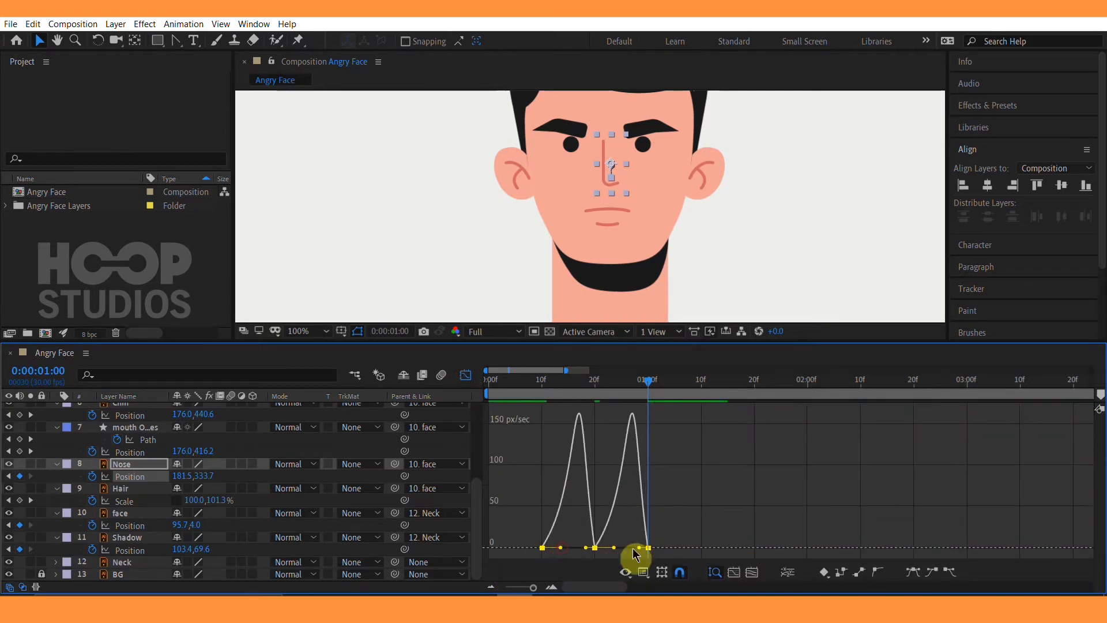
pyautogui.moveTo(638, 548); pyautogui.dragTo(631, 548)
pyautogui.moveTo(562, 548); pyautogui.dragTo(561, 548)
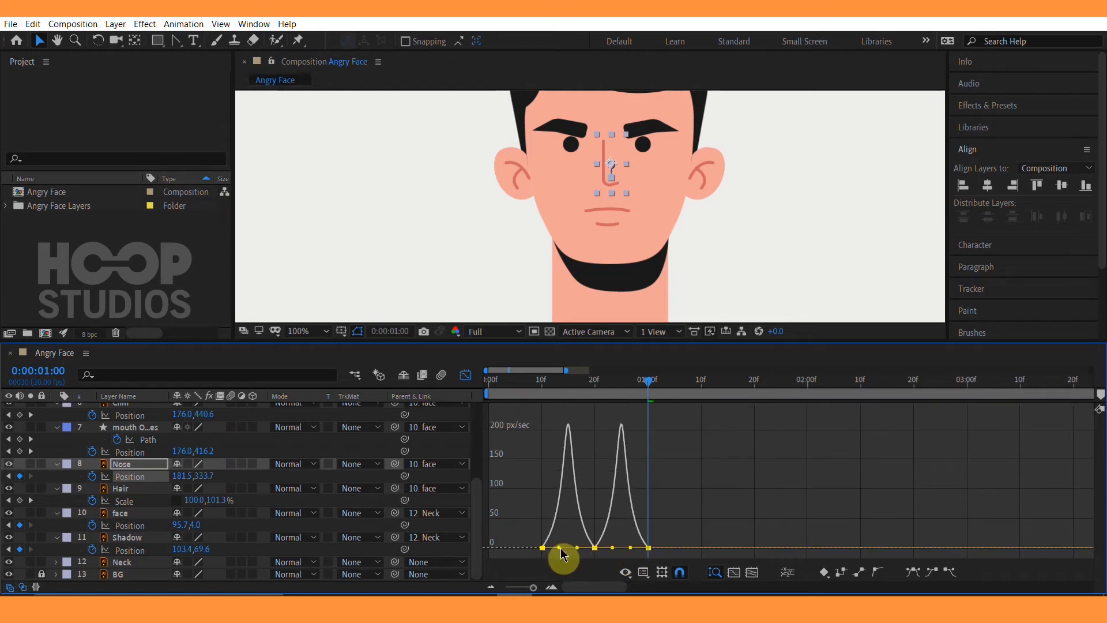
pyautogui.click(520, 382)
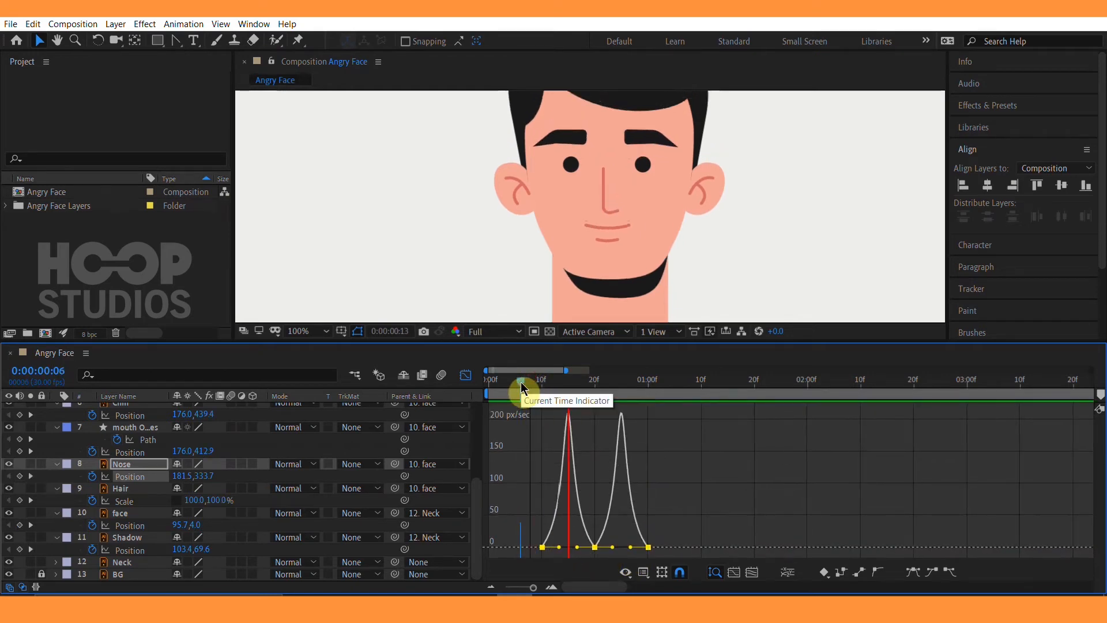
pyautogui.moveTo(522, 387)
pyautogui.mouseDown()
pyautogui.moveTo(532, 385)
pyautogui.moveTo(517, 388)
pyautogui.mouseUp()
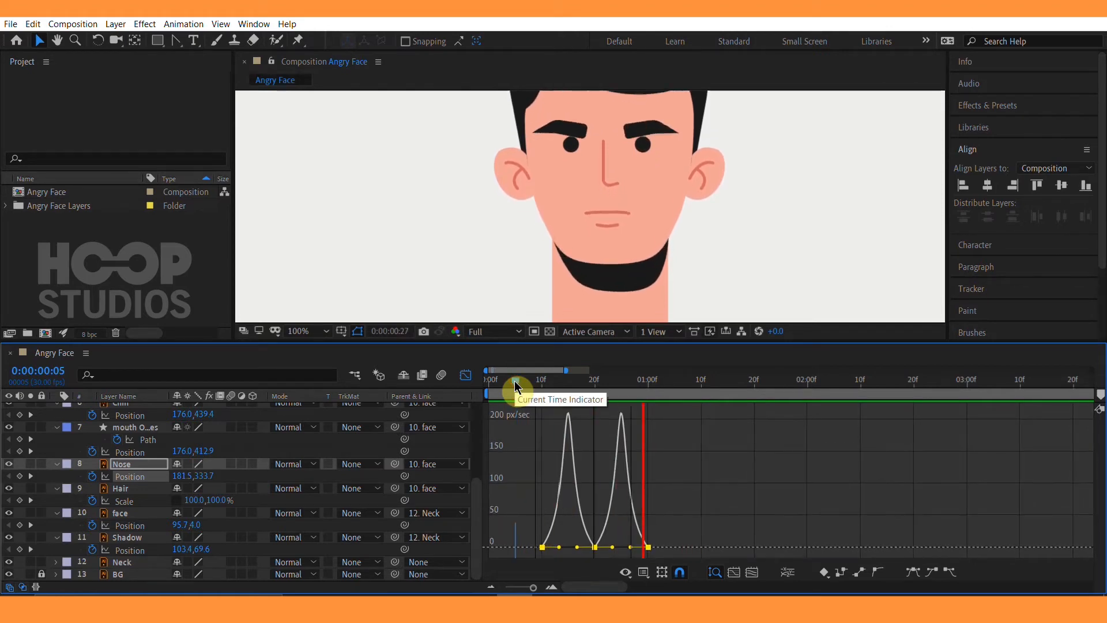
pyautogui.press('space')
pyautogui.hotkey('shift', 'F3')
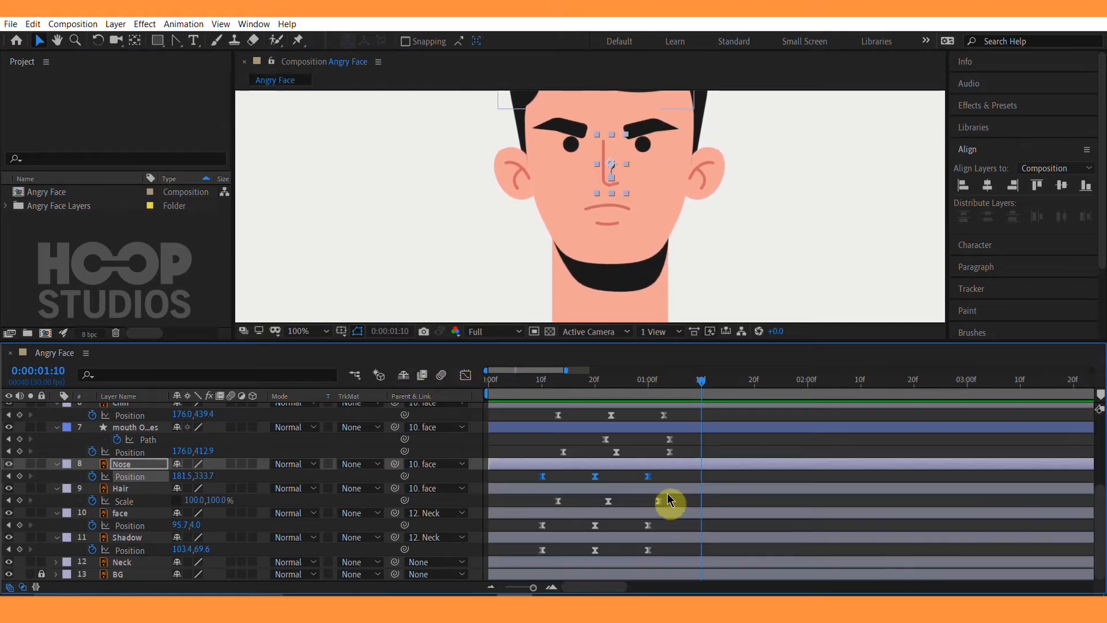
# Delay the Nose layer's three Position keyframes by 4 frames so they start at frame 14, previewing the timing.
pyautogui.moveTo(651, 479); pyautogui.dragTo(664, 482)
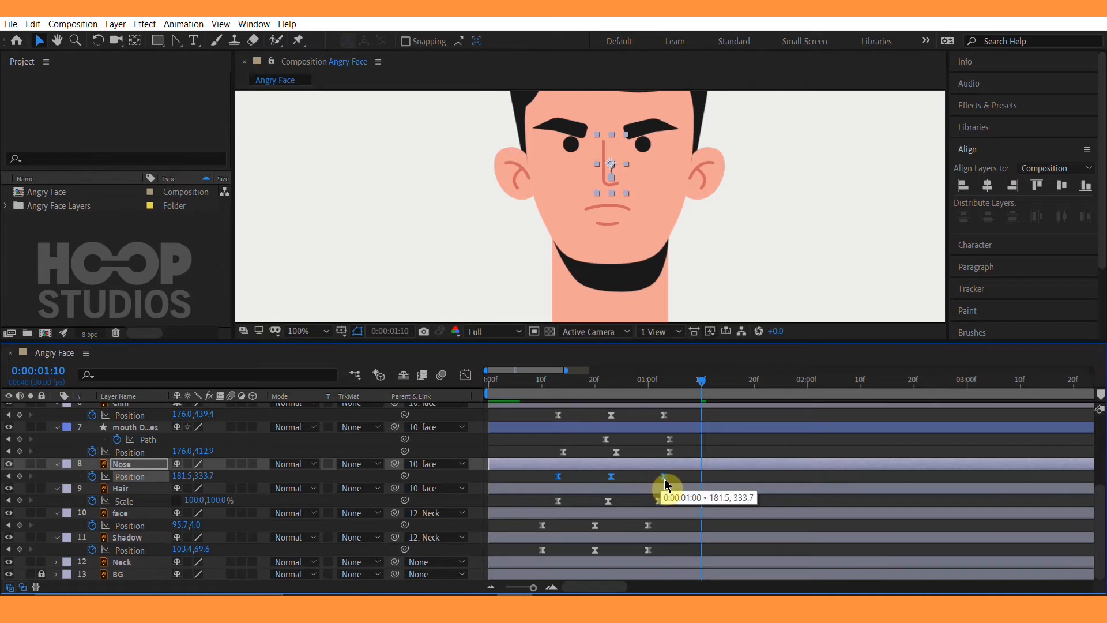
pyautogui.click(531, 382)
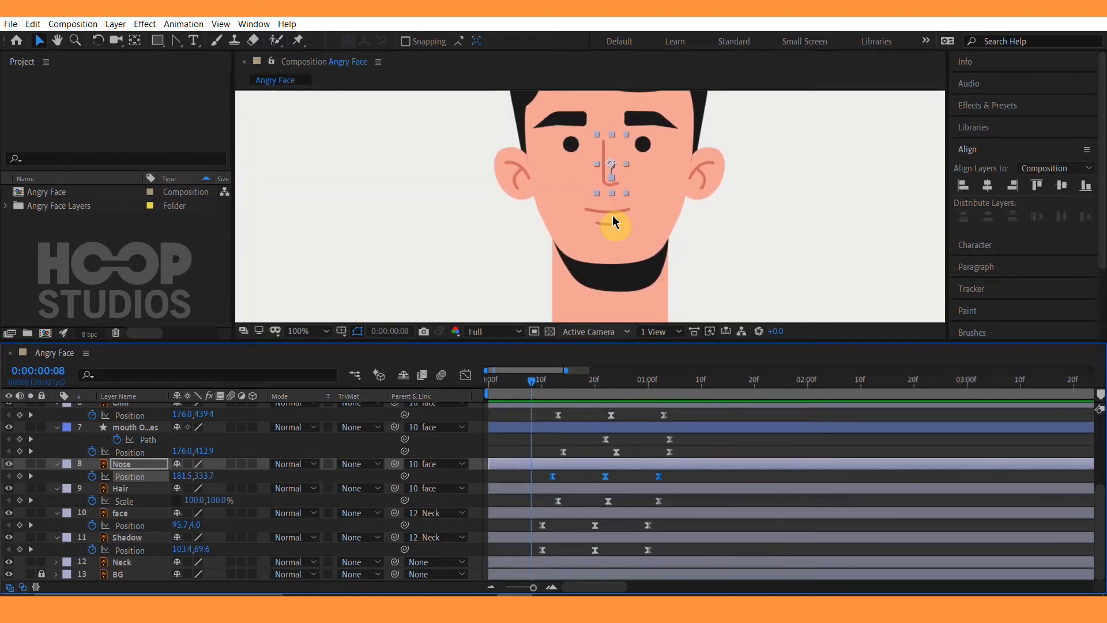
pyautogui.scroll(-2, 632, 254)
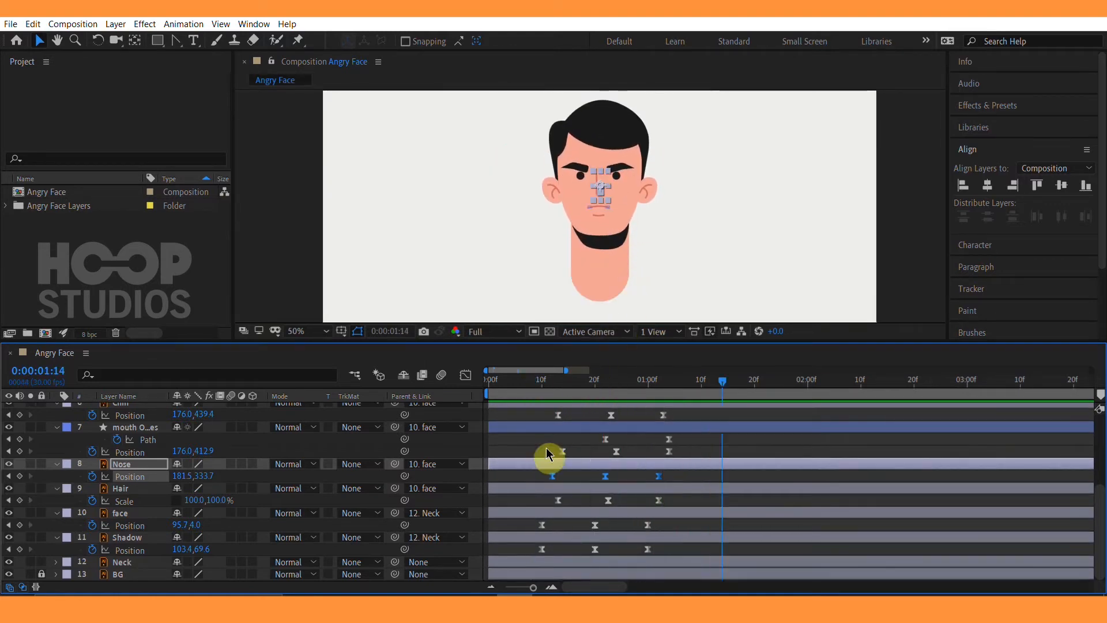
pyautogui.press('space')
pyautogui.moveTo(553, 476); pyautogui.dragTo(558, 476)
pyautogui.click(524, 383)
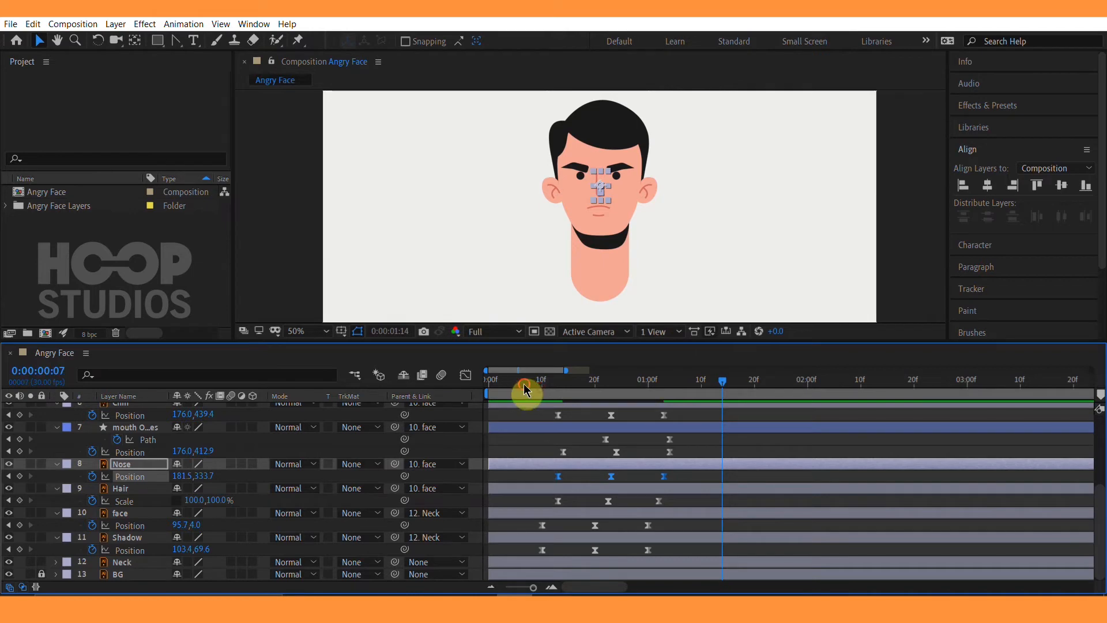
pyautogui.press('space')
pyautogui.press('space')
pyautogui.scroll(2, 614, 207)
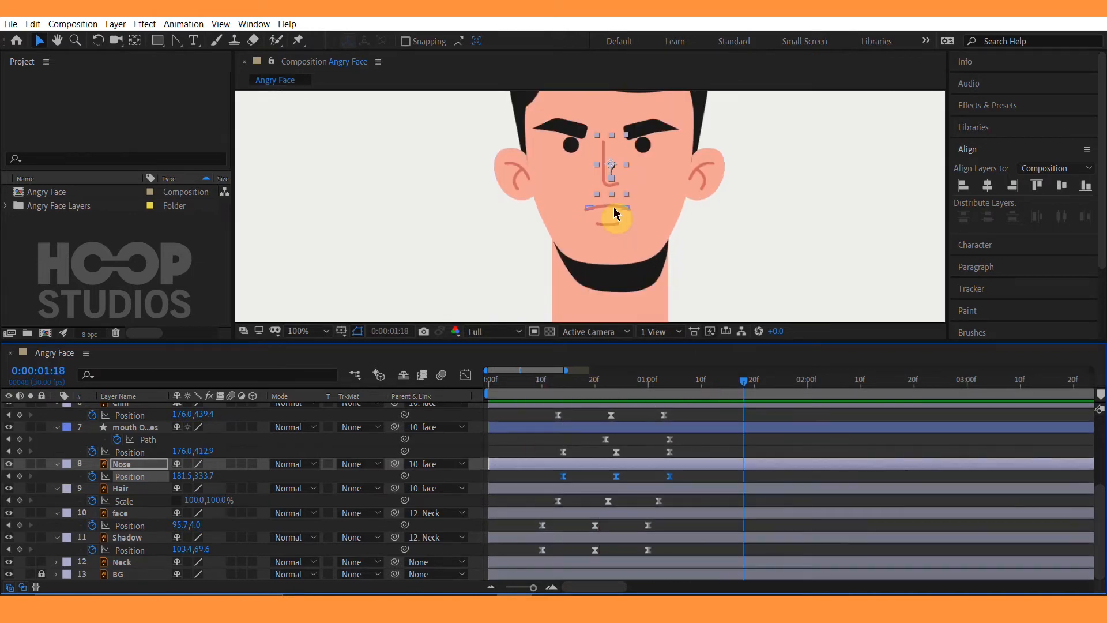
# Go to the mouth layer's last keyframes at 0:00:01:04 and expand its contents to expose Path 1.
pyautogui.click(614, 207)
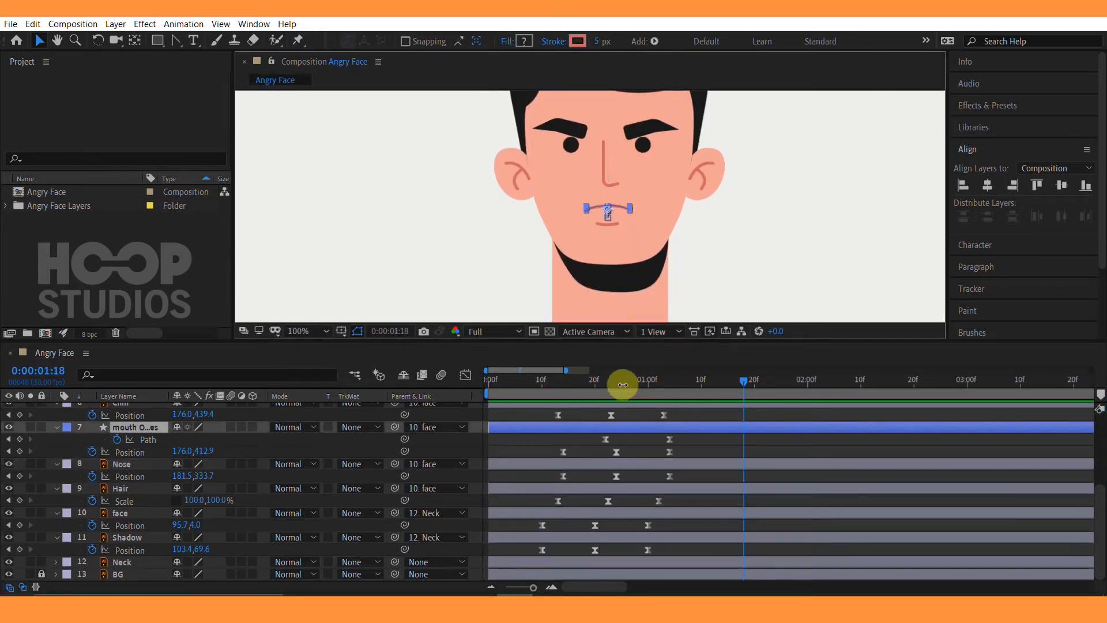
pyautogui.moveTo(623, 385); pyautogui.dragTo(672, 384)
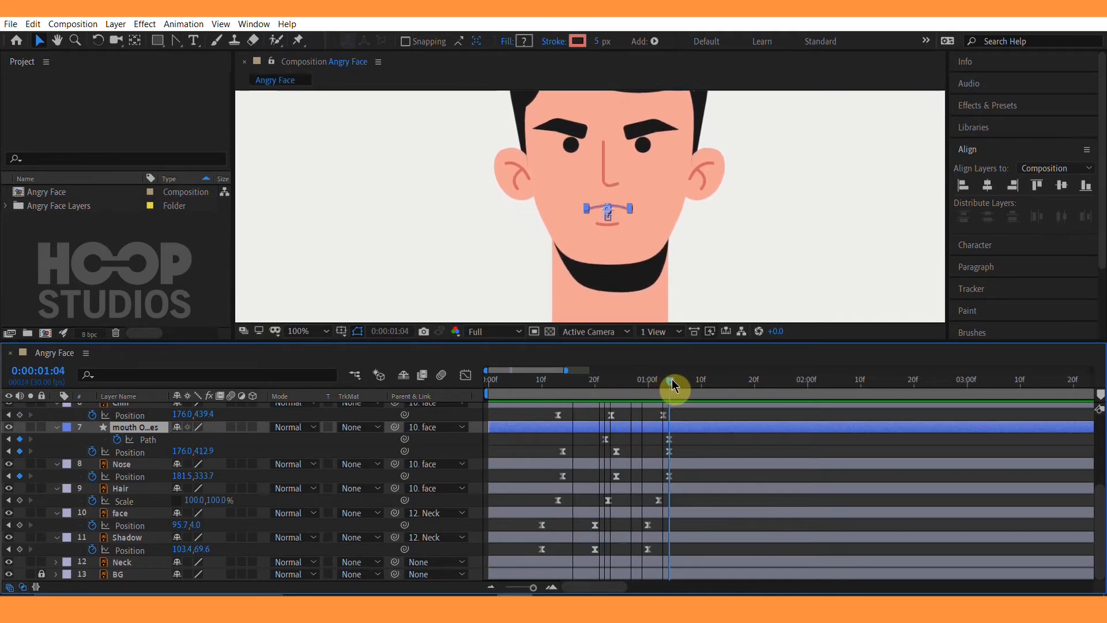
pyautogui.click(670, 451)
pyautogui.scroll(4, 657, 300)
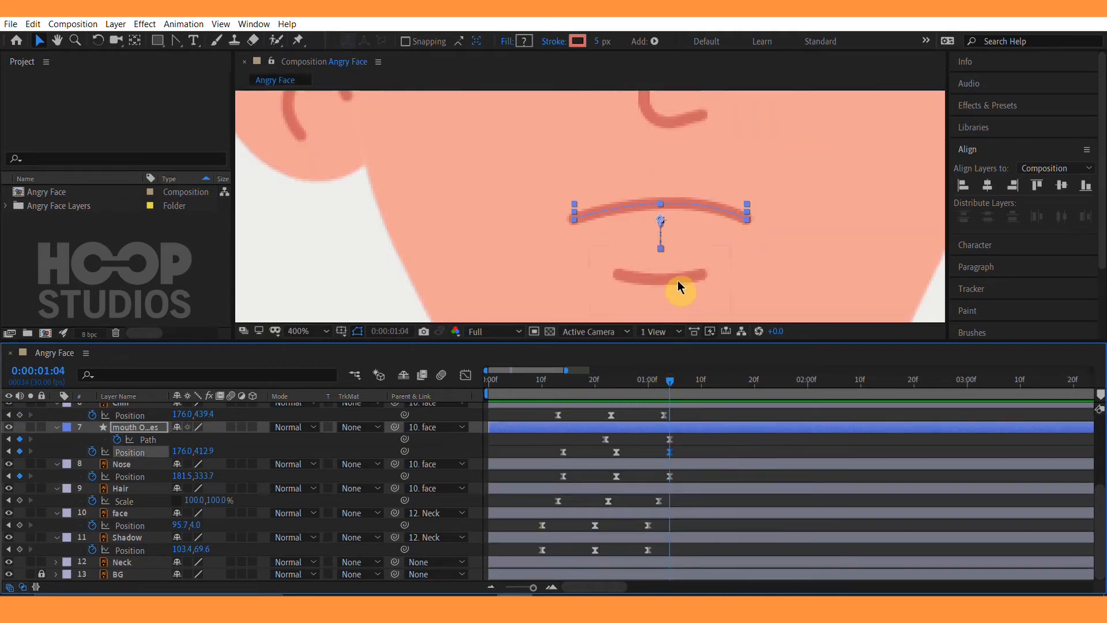
pyautogui.moveTo(703, 278); pyautogui.dragTo(625, 265)
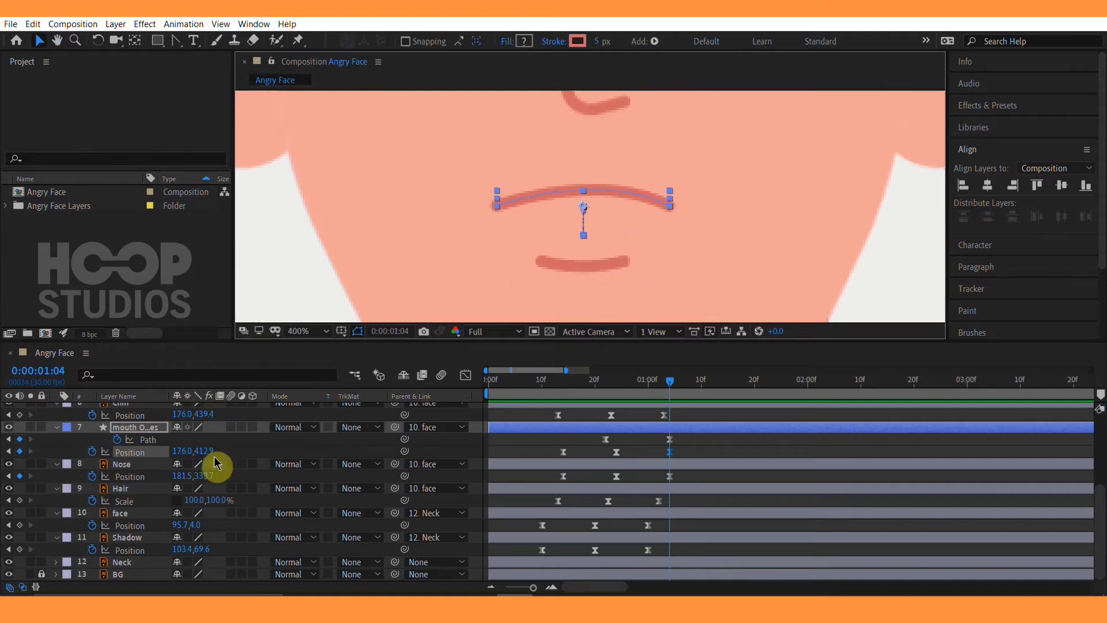
pyautogui.click(148, 441)
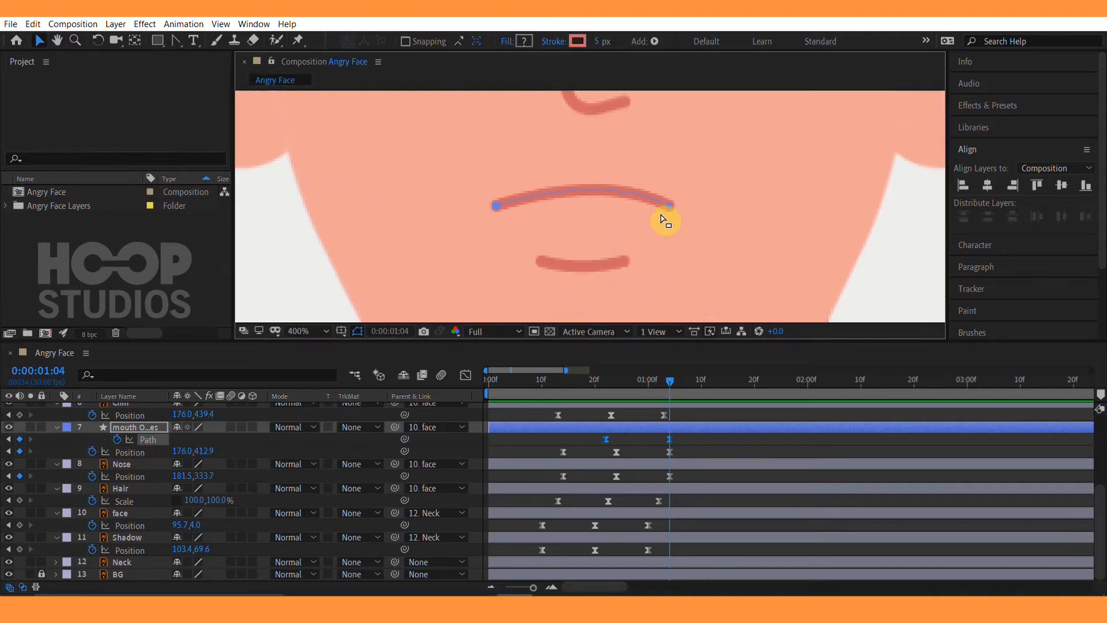
pyautogui.click(57, 427)
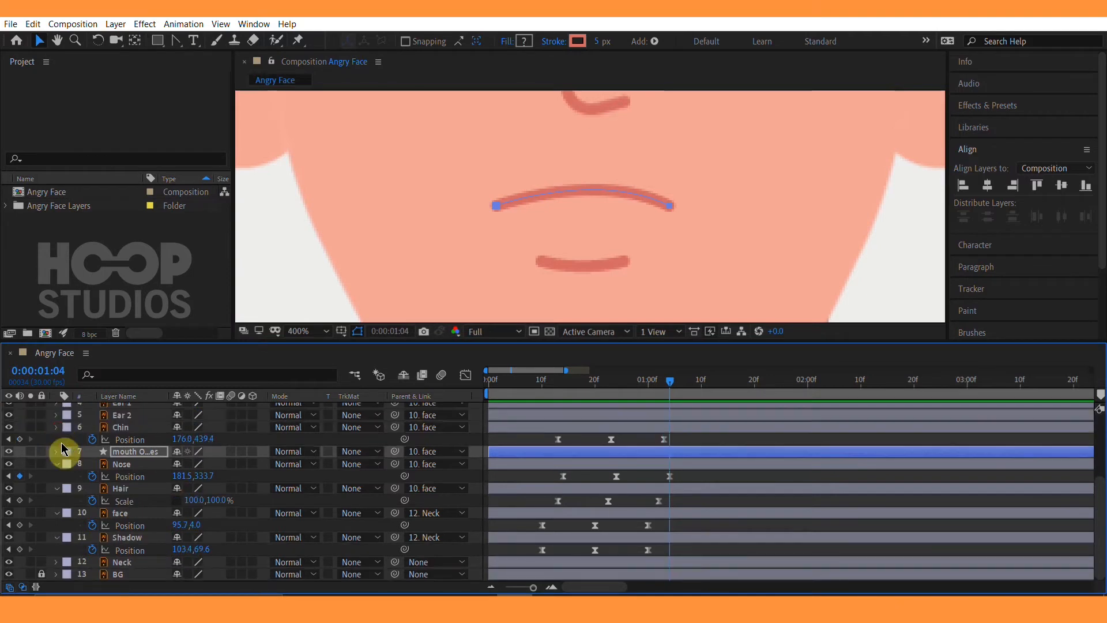
pyautogui.click(56, 452)
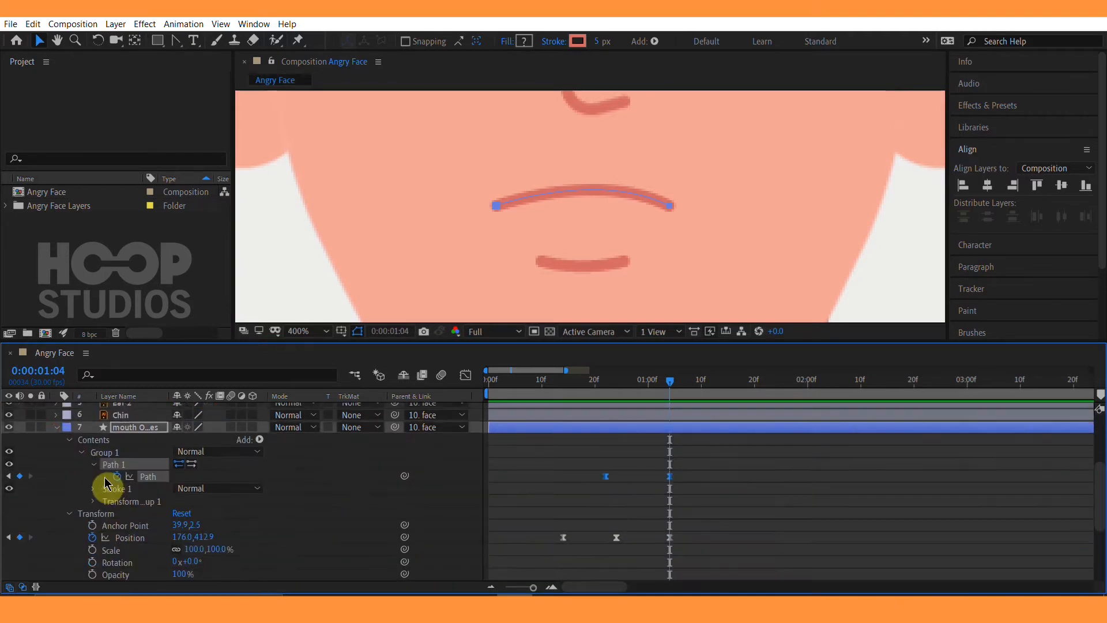
# Raise the curve handle of the mouth's Path 1 at 0:00:01:04 to form a steeper frown, and preview the animation.
pyautogui.click(133, 453)
pyautogui.click(142, 467)
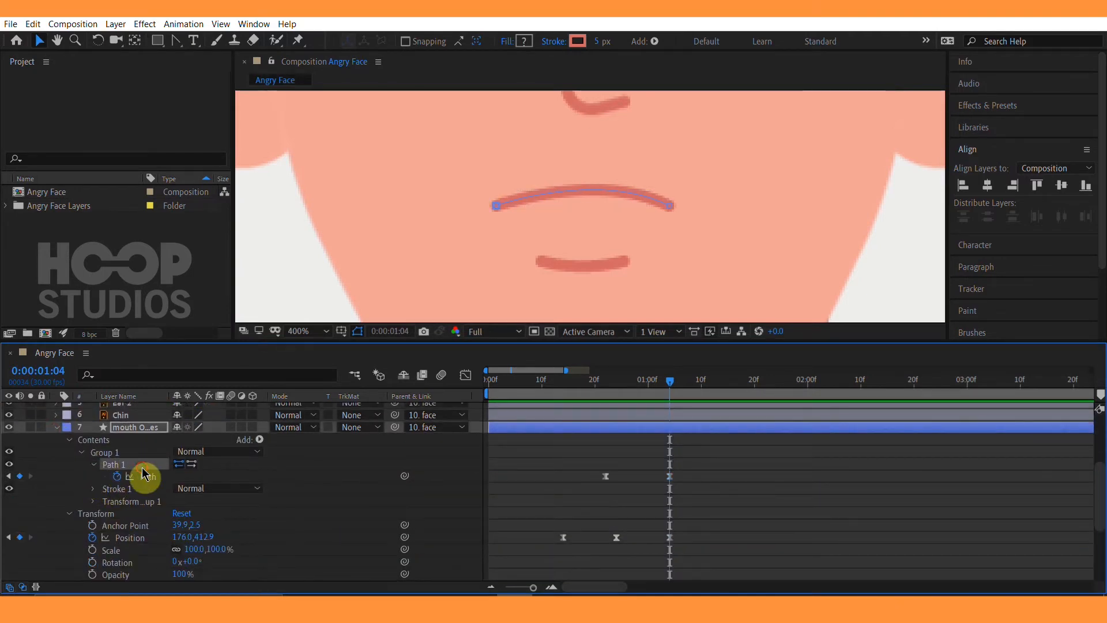
pyautogui.click(501, 209)
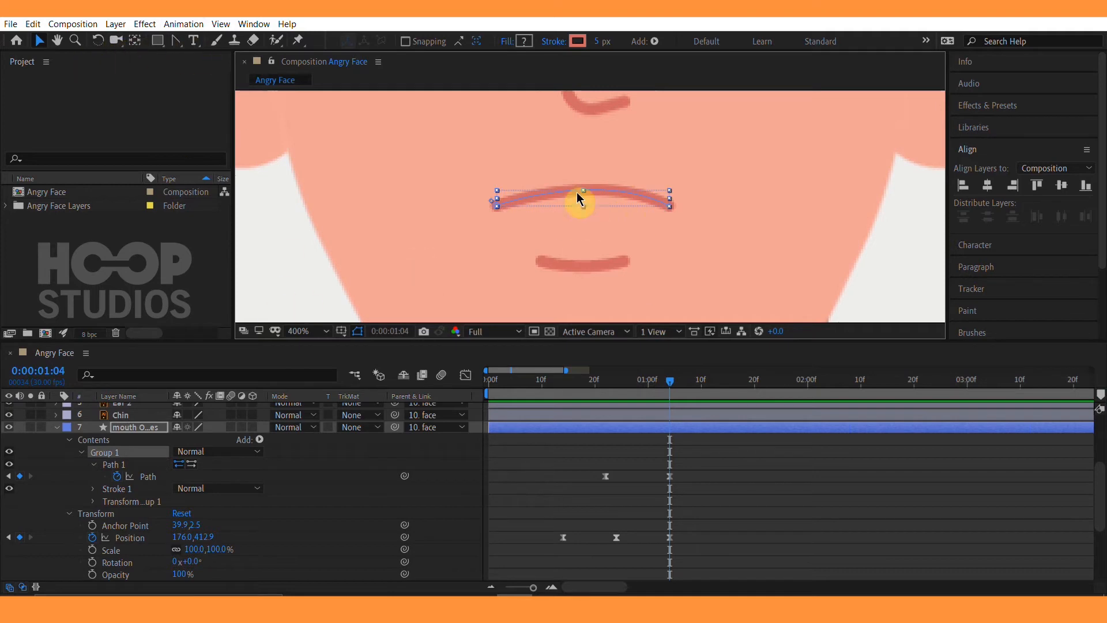
pyautogui.click(135, 466)
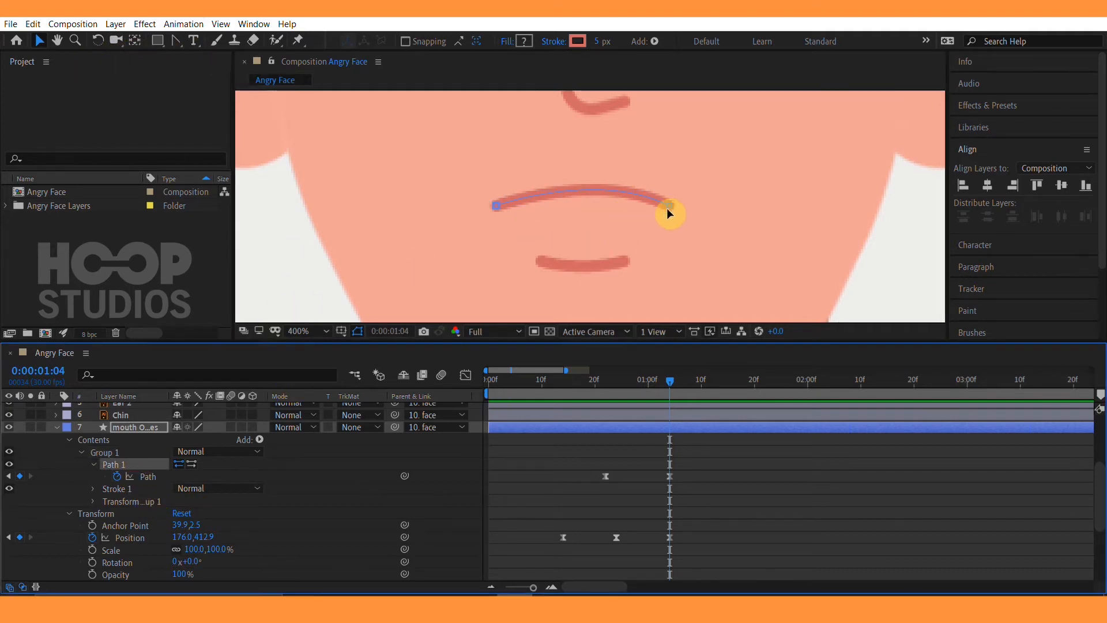
pyautogui.moveTo(668, 210); pyautogui.dragTo(582, 138)
pyautogui.moveTo(608, 380); pyautogui.dragTo(552, 381)
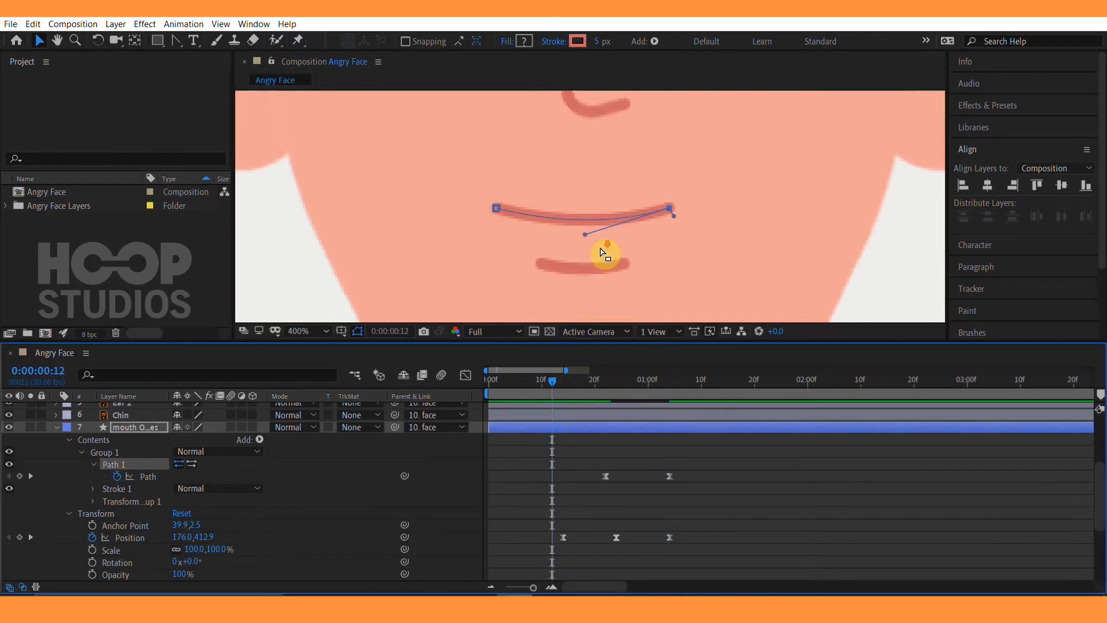
pyautogui.scroll(-1, 609, 245)
pyautogui.press('space')
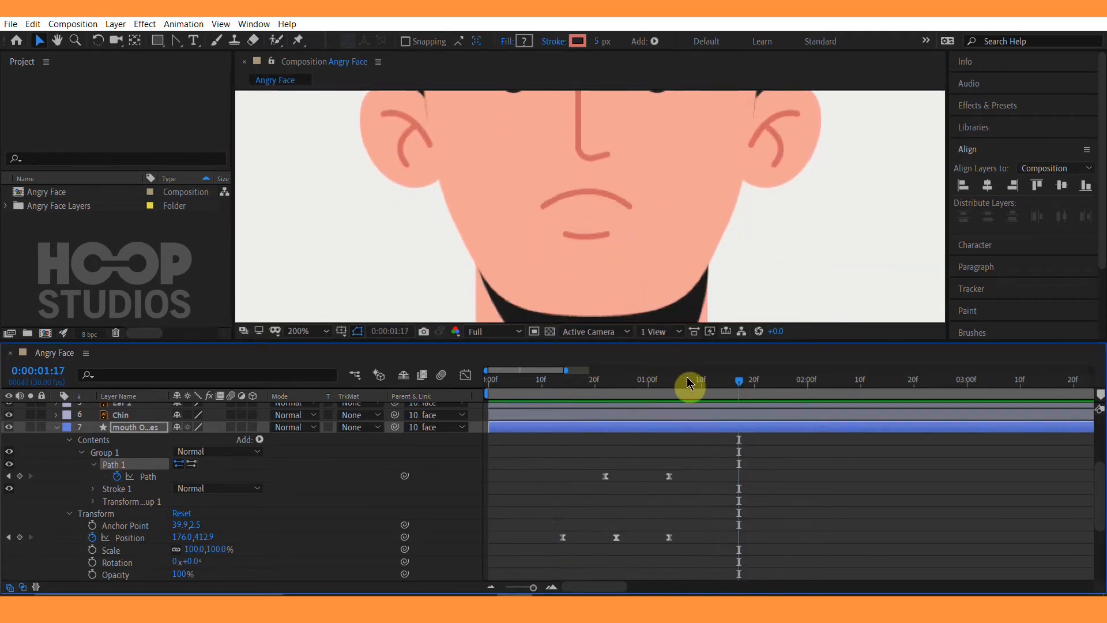
# Lower the curve handle of the mouth's Path 1 at 0:00:01:19 to keyframe a flatter frown, and preview the animation.
pyautogui.moveTo(707, 381); pyautogui.dragTo(750, 385)
pyautogui.click(722, 472)
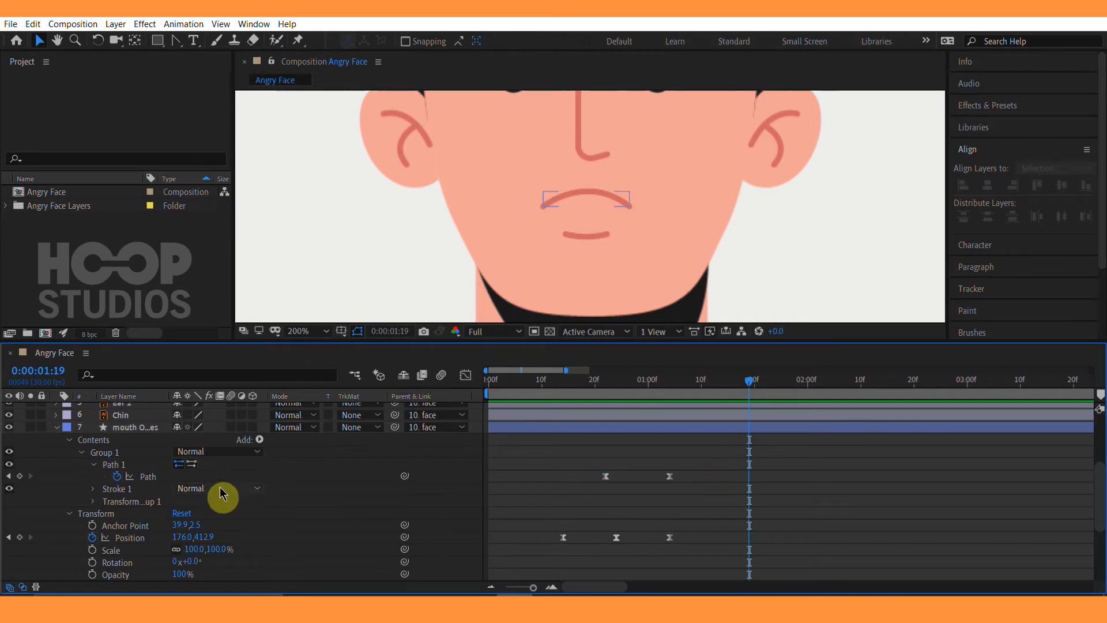
pyautogui.click(120, 465)
pyautogui.click(631, 206)
pyautogui.scroll(2, 632, 206)
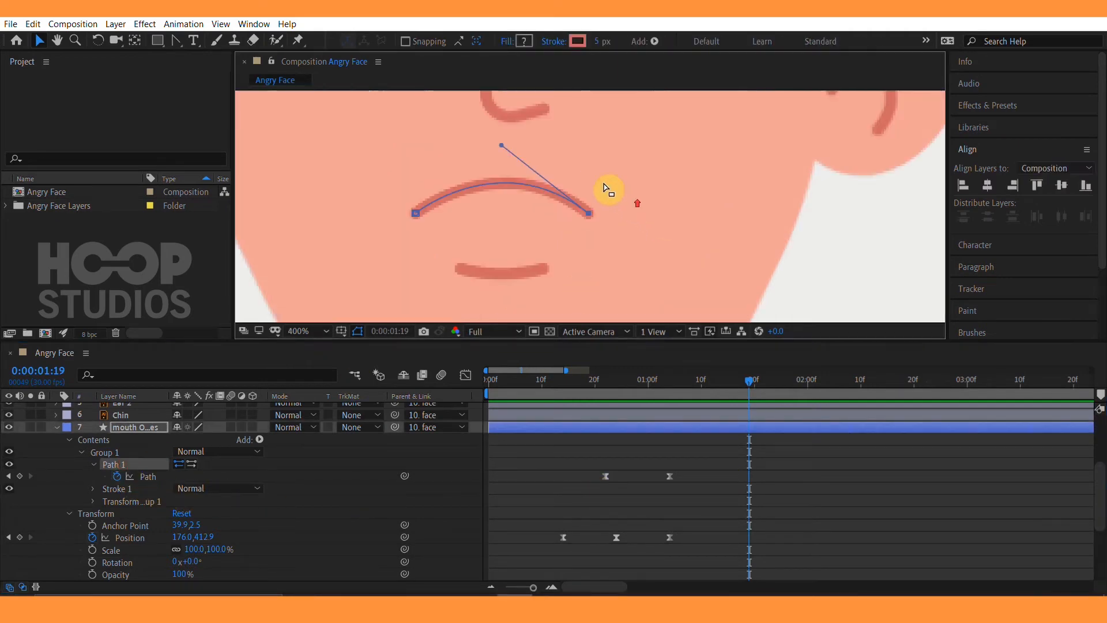
pyautogui.moveTo(510, 165); pyautogui.dragTo(506, 172)
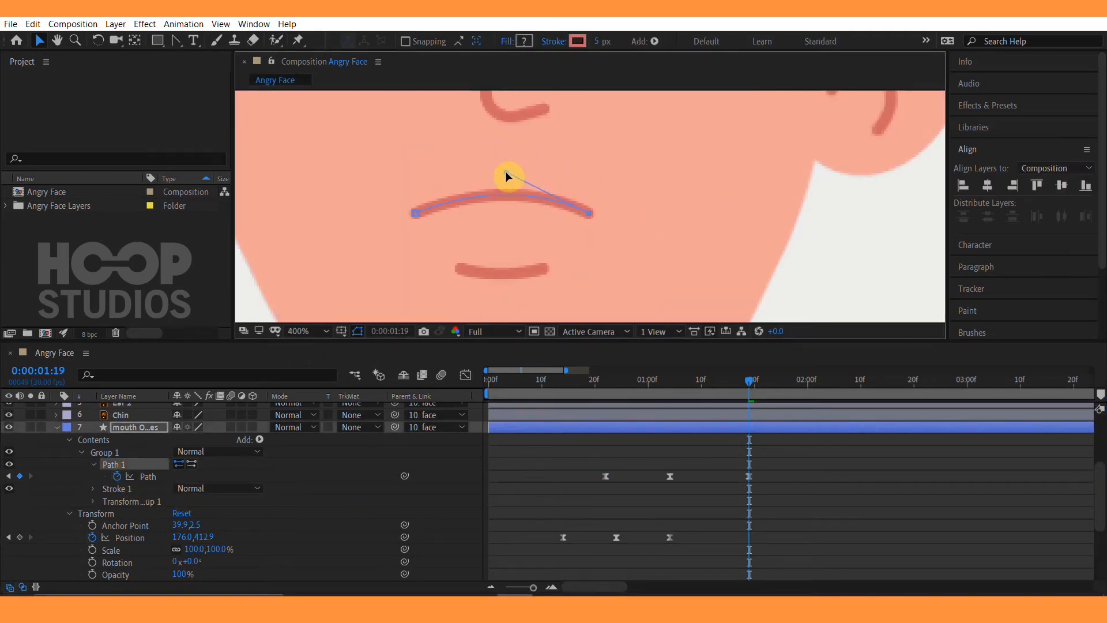
pyautogui.click(718, 436)
pyautogui.click(590, 380)
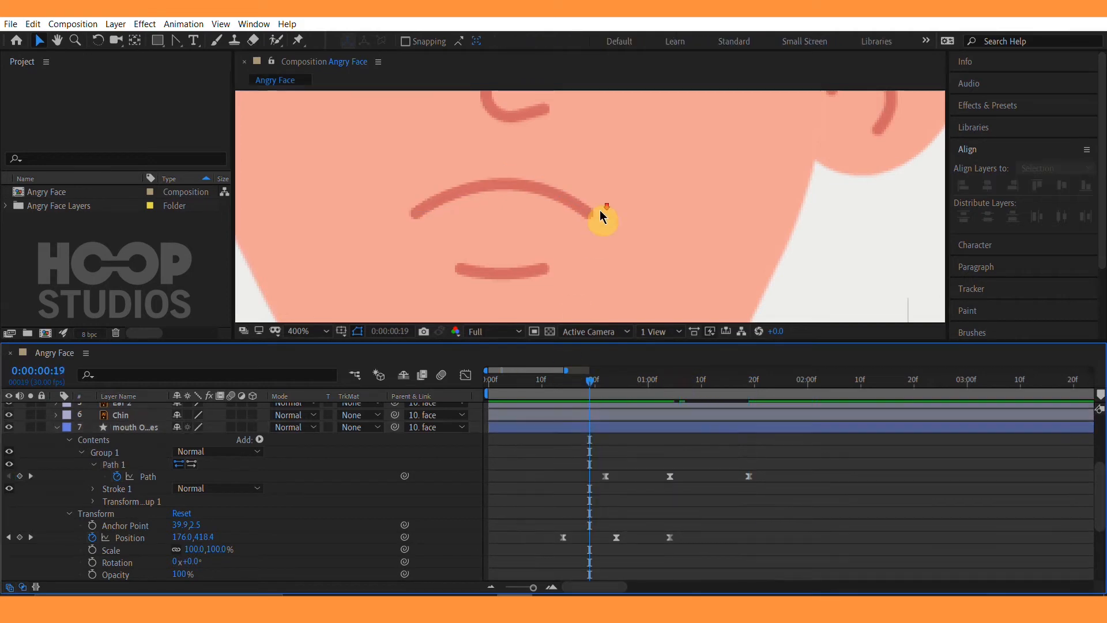
pyautogui.scroll(-4, 699, 210)
pyautogui.press('space')
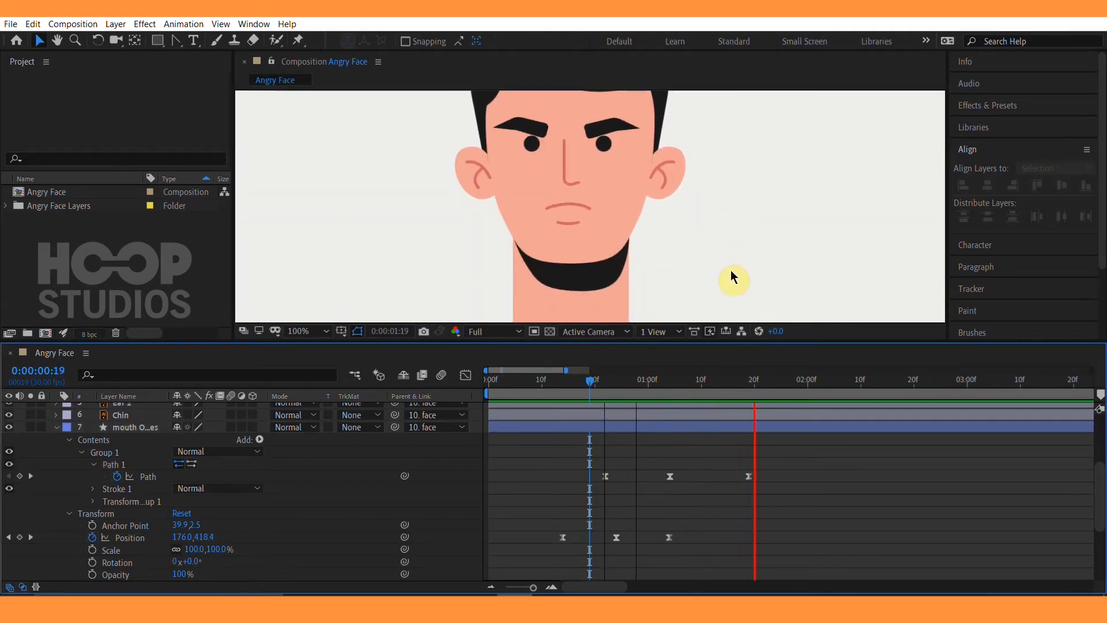
# Move the mouth's last Path keyframe earlier to 0:00:01:12 and preview the whole animation.
pyautogui.press('space')
pyautogui.moveTo(750, 479); pyautogui.dragTo(713, 478)
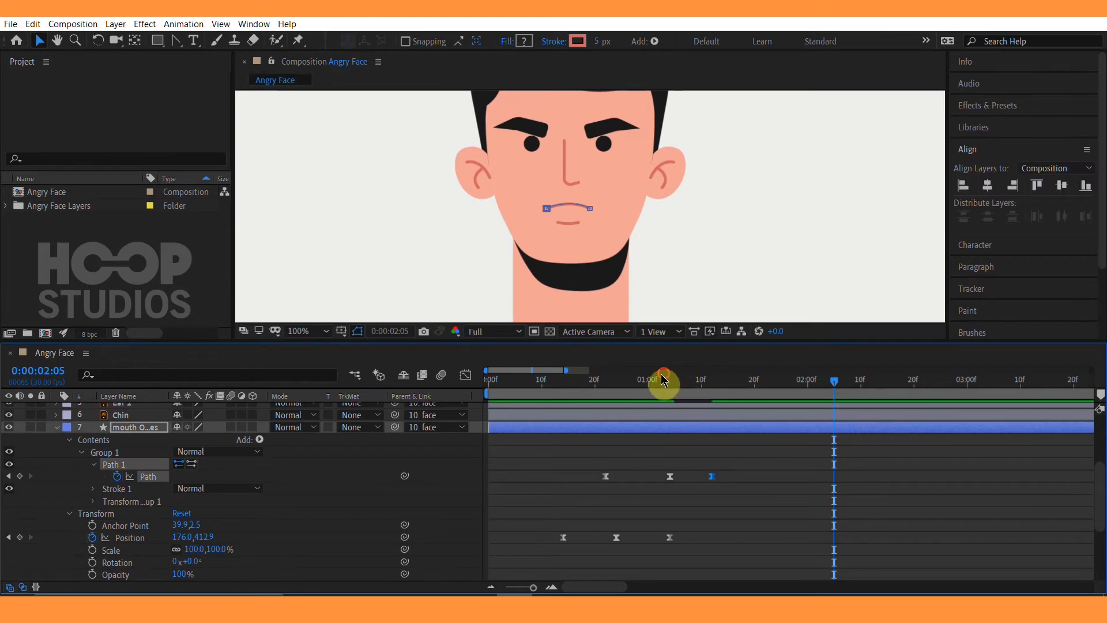
pyautogui.click(564, 384)
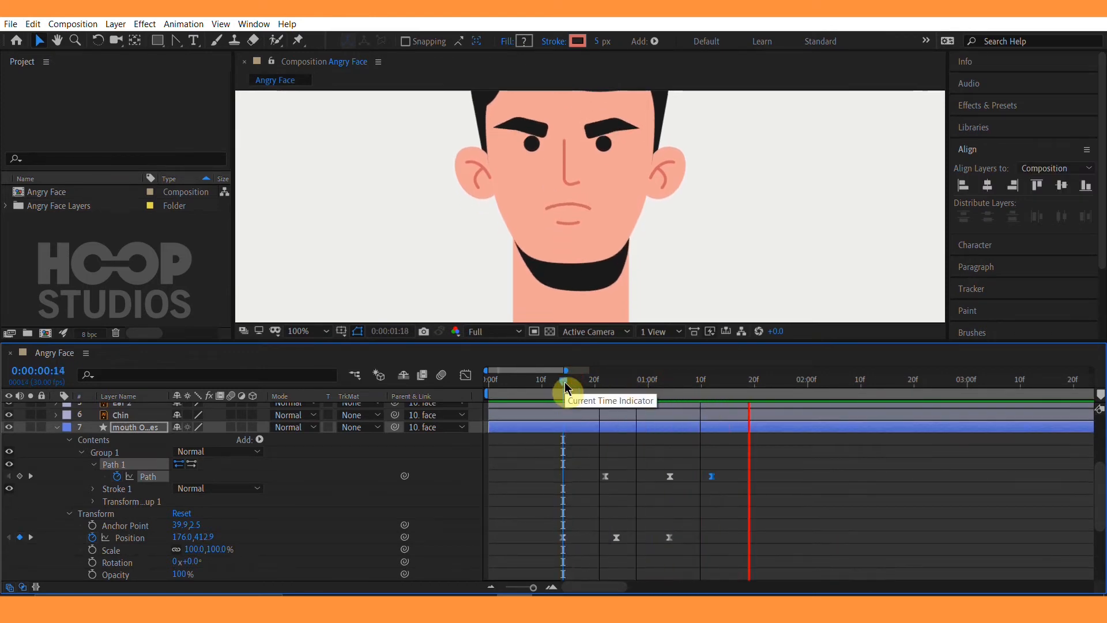
pyautogui.press('space')
pyautogui.click(731, 467)
pyautogui.moveTo(664, 384); pyautogui.dragTo(605, 382)
pyautogui.scroll(-2, 608, 205)
pyautogui.press('space')
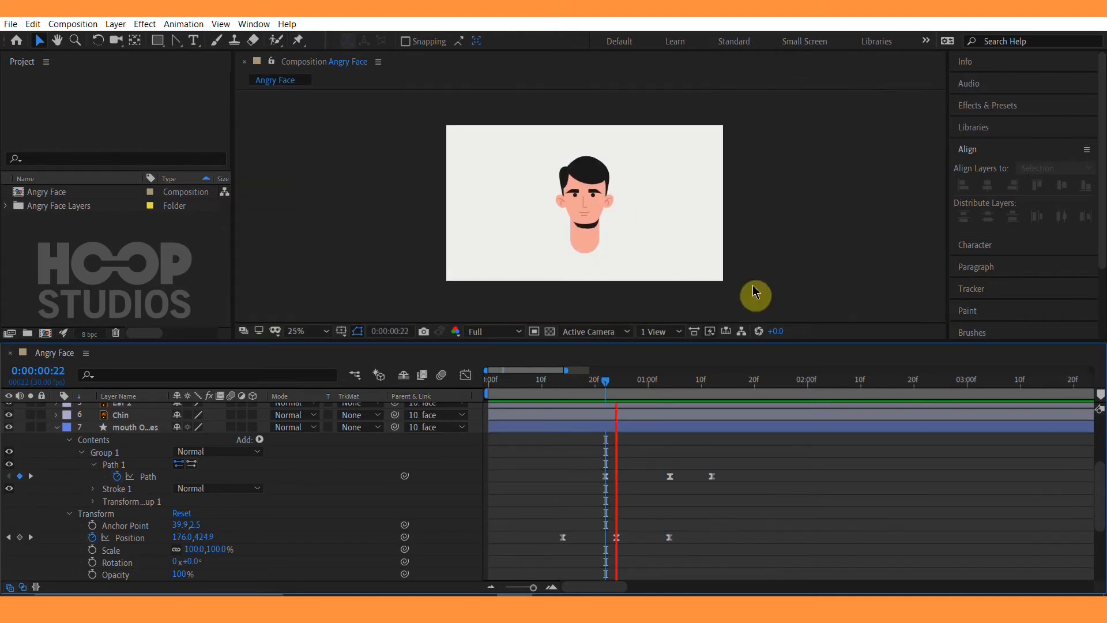
pyautogui.press('space')
pyautogui.scroll(4, 727, 271)
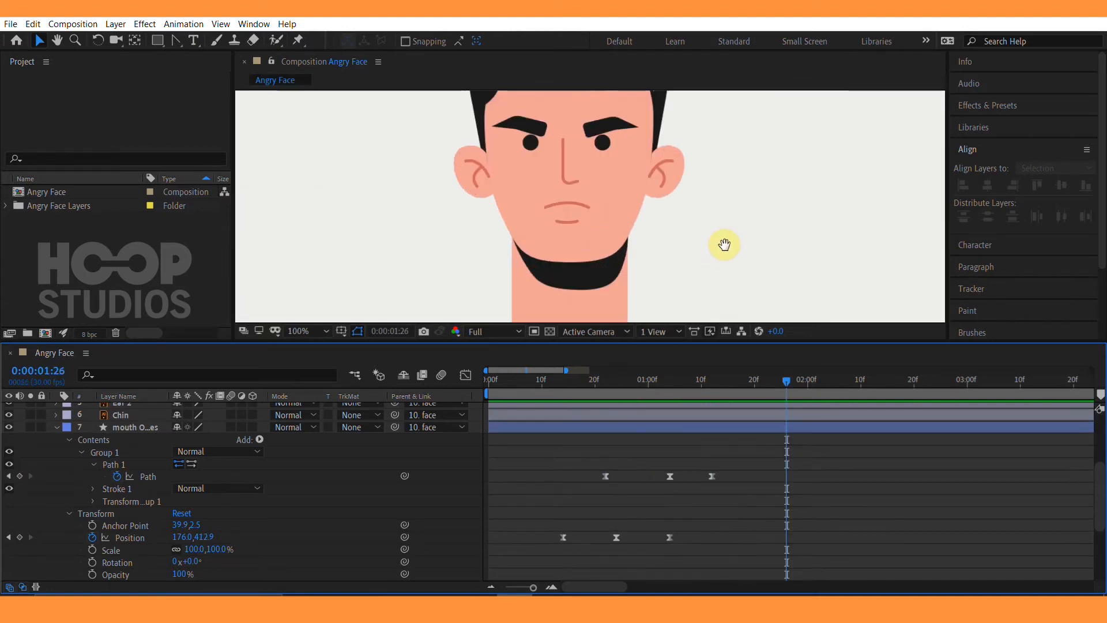
# Add a 100% Opacity keyframe to the Eyes layer and place it at 0:00:00:19.
pyautogui.moveTo(725, 245); pyautogui.dragTo(724, 275)
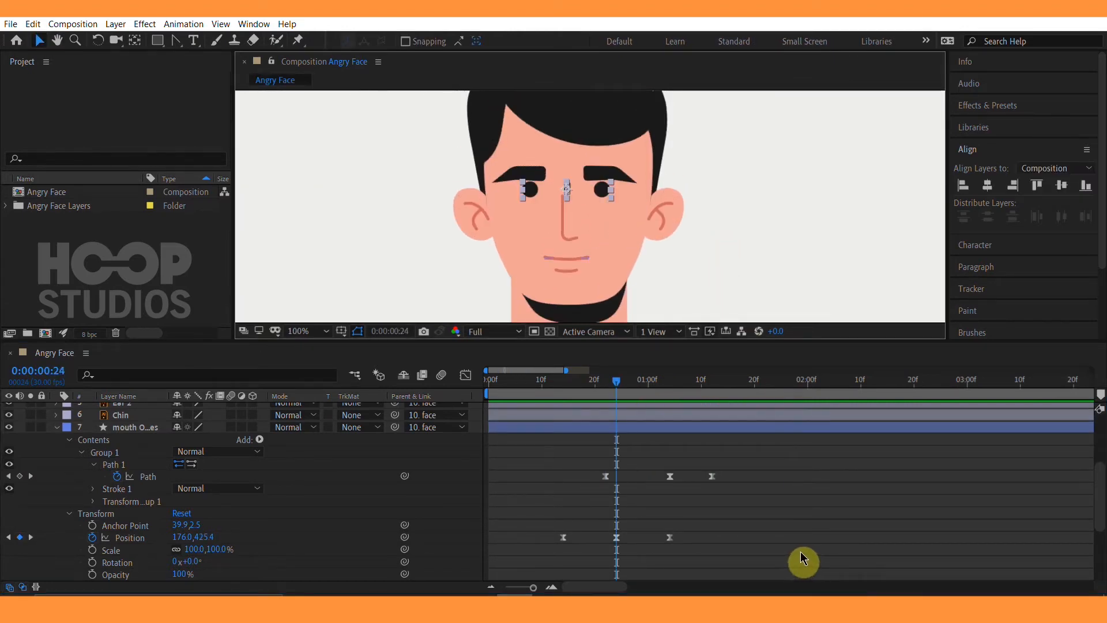
pyautogui.press('t')
pyautogui.click(94, 421)
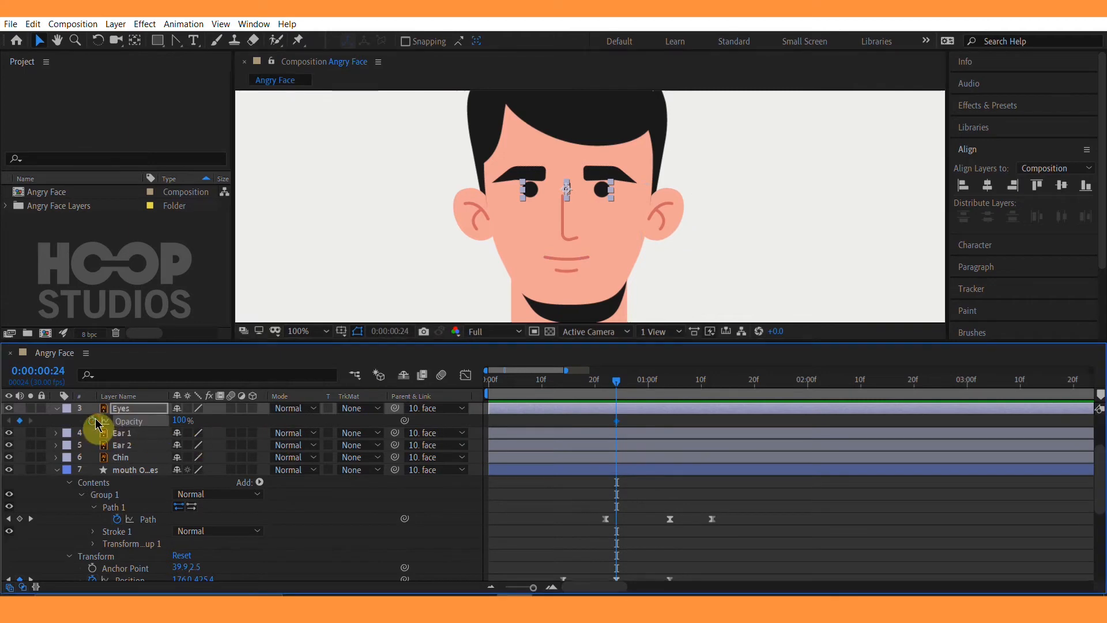
pyautogui.press('pagedown')
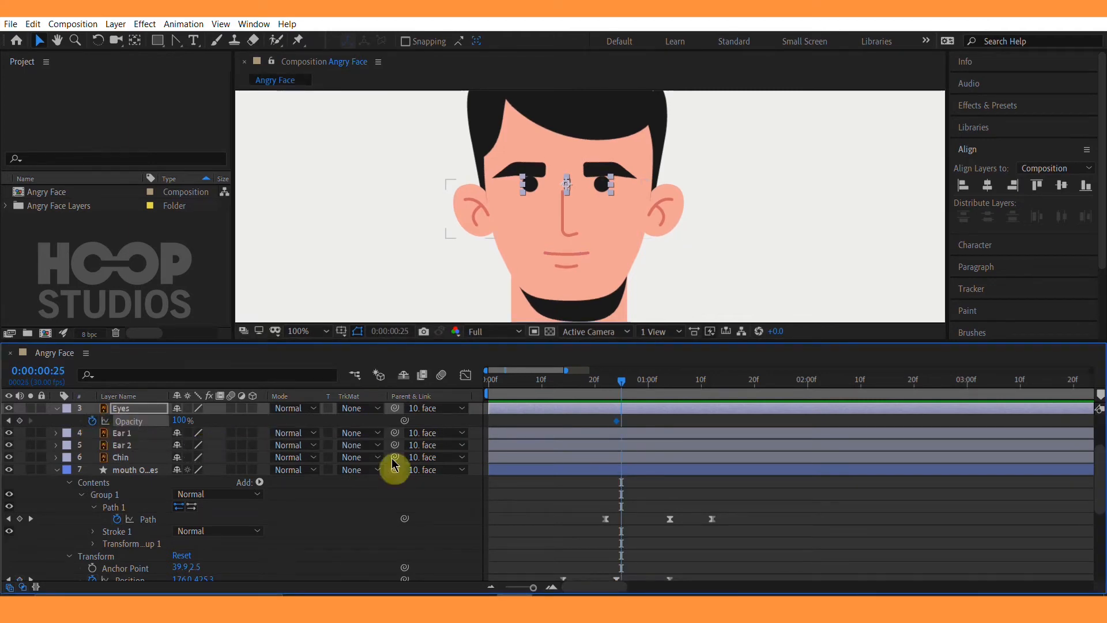
pyautogui.scroll(-4, 646, 461)
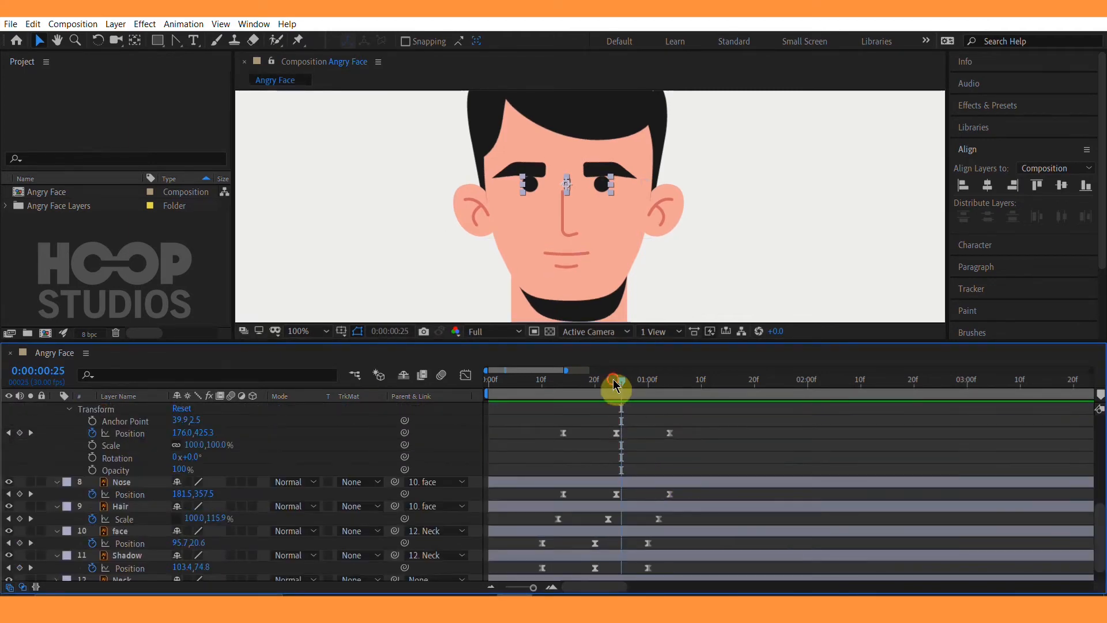
pyautogui.moveTo(616, 385); pyautogui.dragTo(590, 420)
pyautogui.scroll(4, 618, 415)
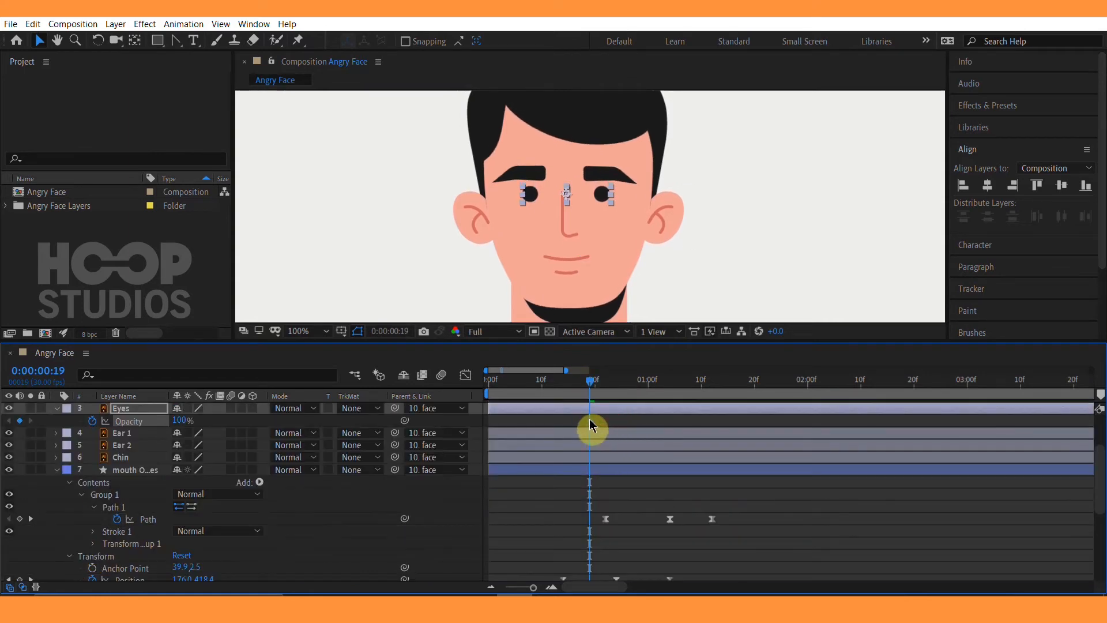
# Keyframe a blink on the Eyes layer with Opacity 0% at frames 20 and 22 and 100% at frame 23, and preview it.
pyautogui.press('pagedown')
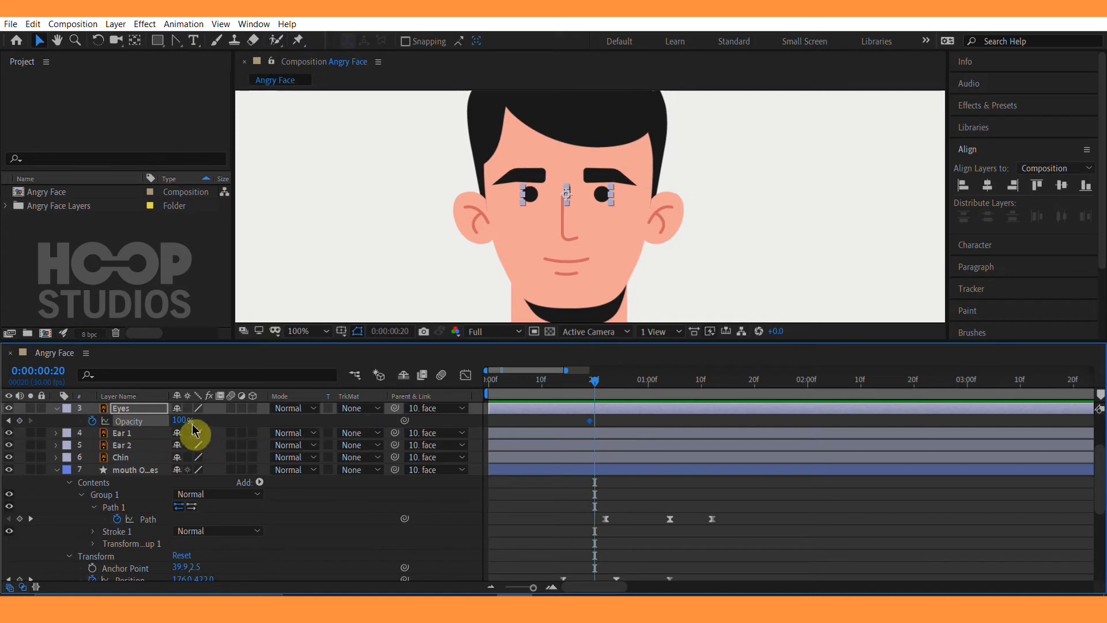
pyautogui.moveTo(179, 420); pyautogui.dragTo(3, 408)
pyautogui.press('pagedown')
pyautogui.press('pagedown')
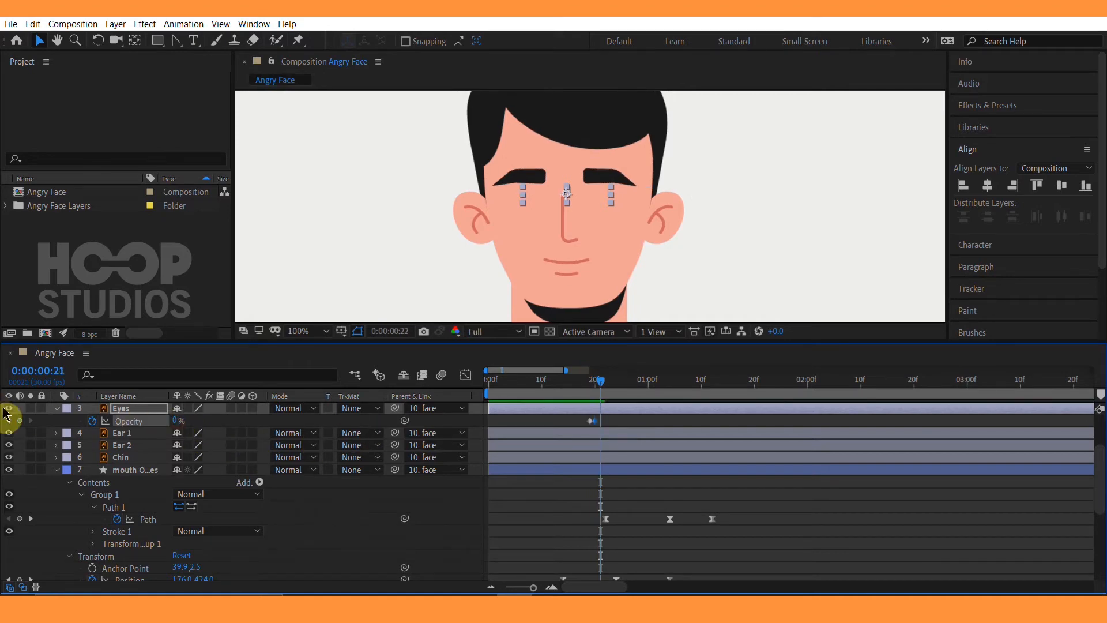
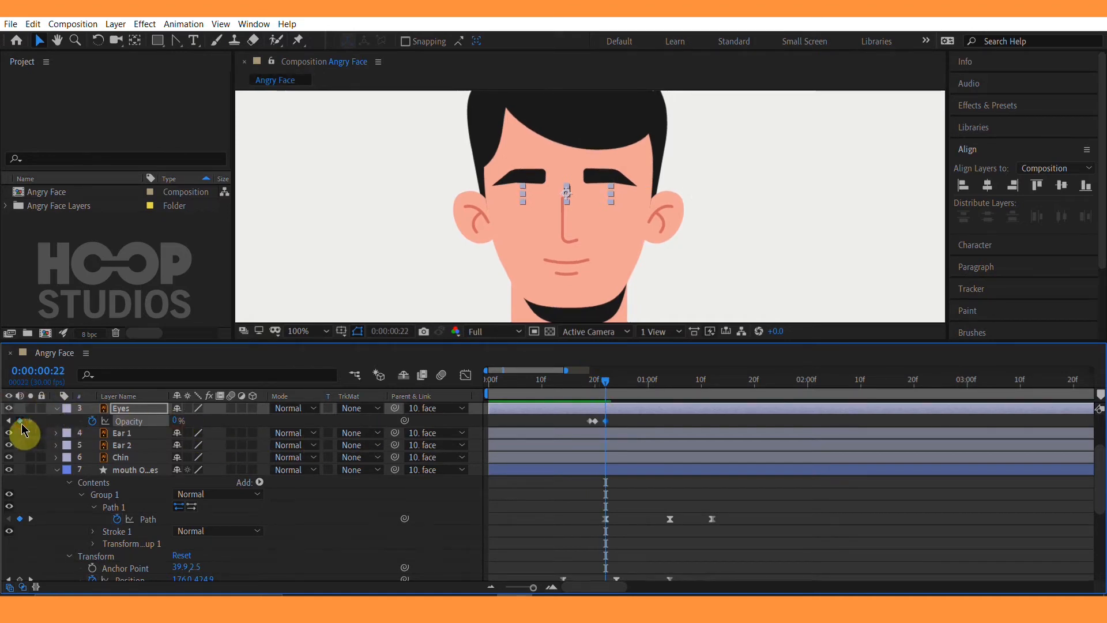
pyautogui.press('pagedown')
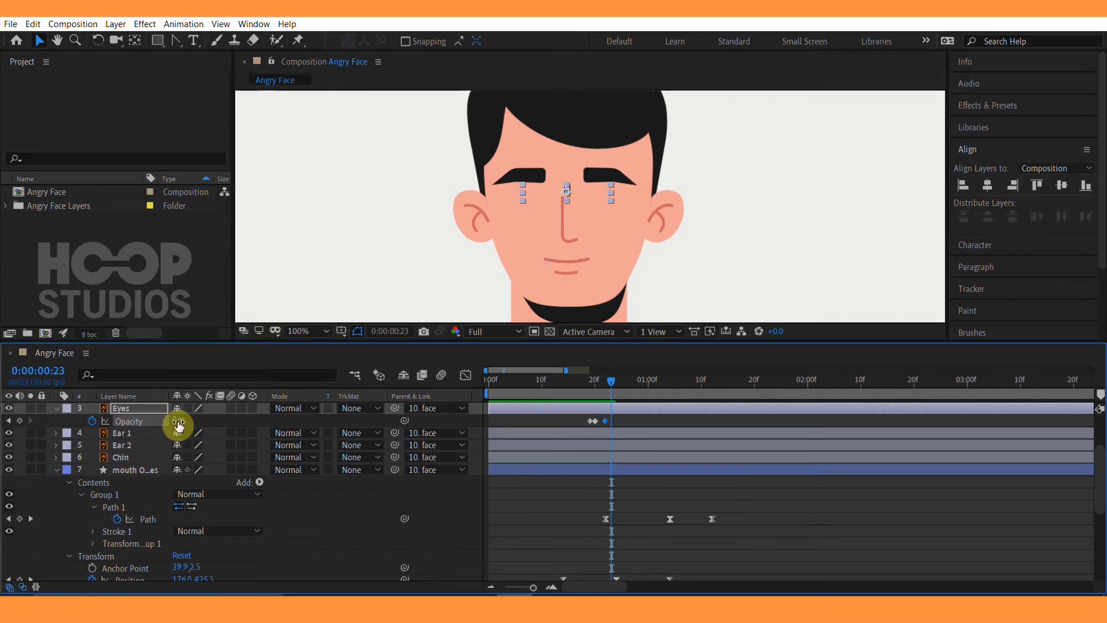
pyautogui.moveTo(180, 425); pyautogui.dragTo(518, 424)
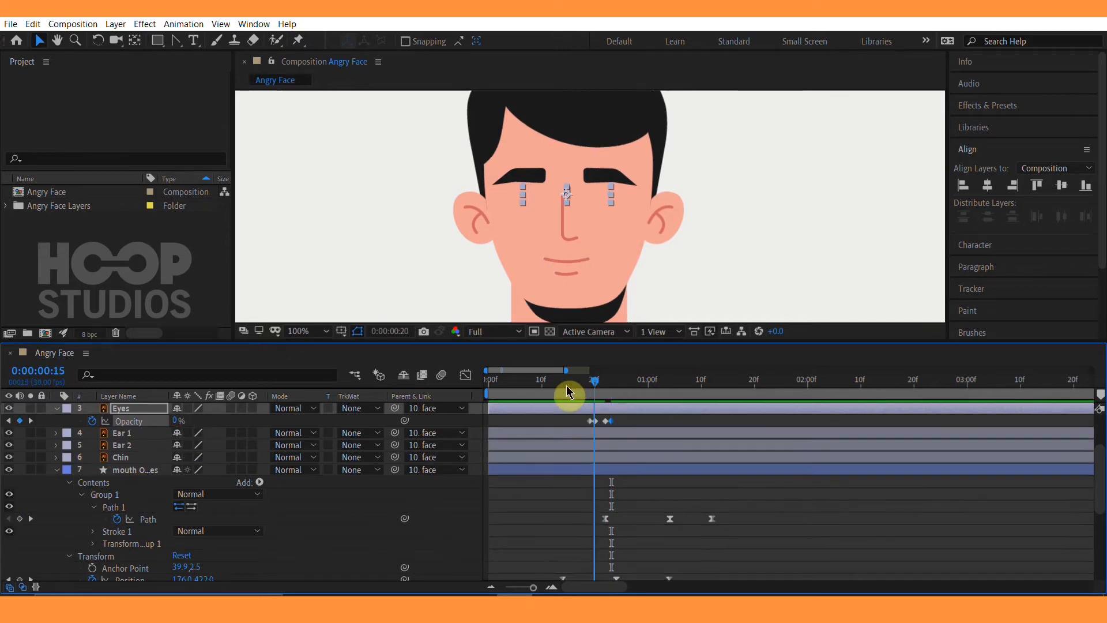
pyautogui.moveTo(568, 386); pyautogui.dragTo(518, 385)
pyautogui.press('space')
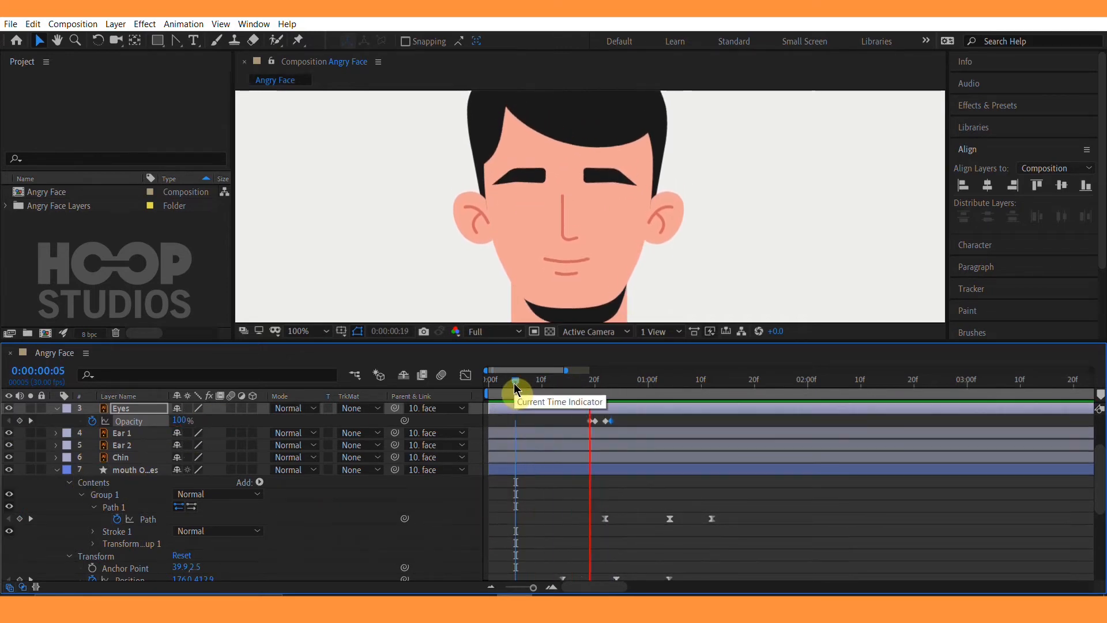
pyautogui.press('space')
pyautogui.press('space')
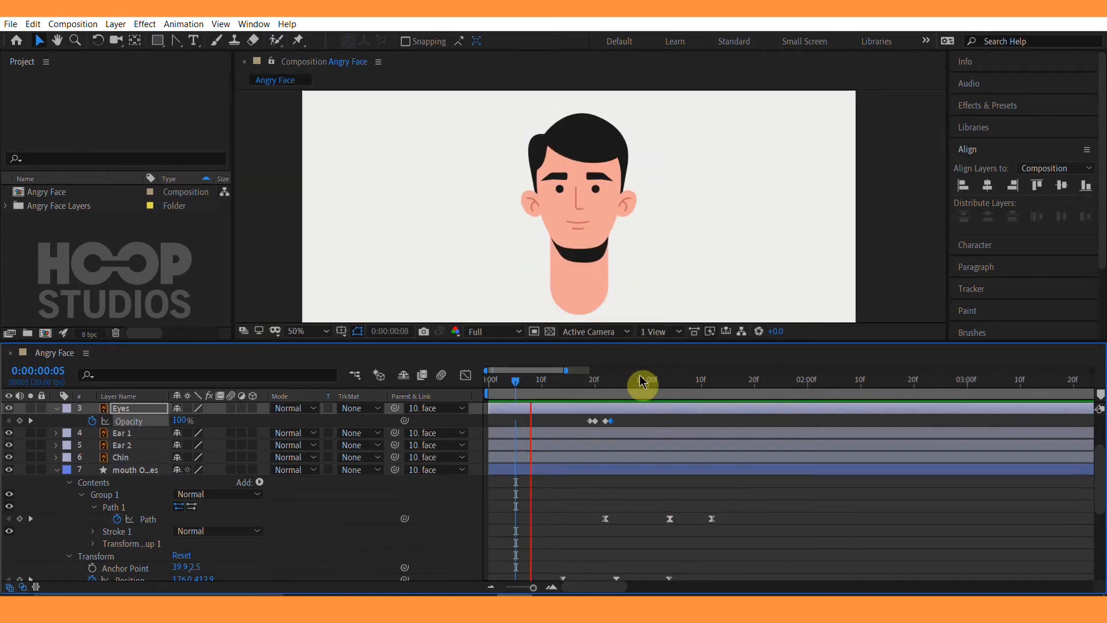
# Shift the Eyes layer's last two Opacity keyframes one frame later, to frames 23 and 24, and preview the blink.
pyautogui.click(621, 418)
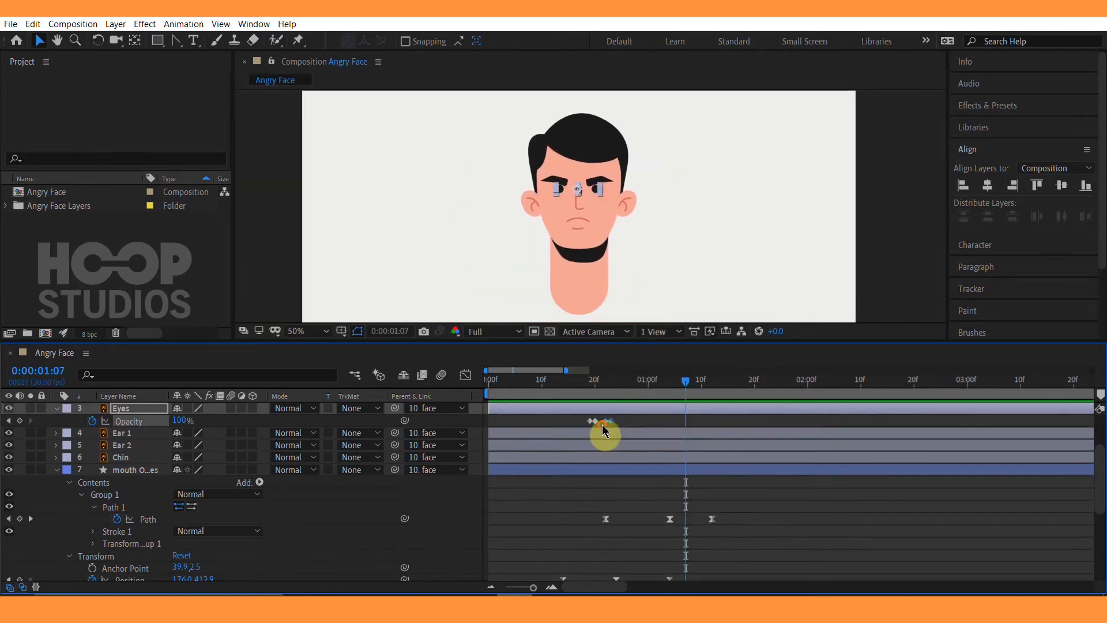
pyautogui.click(557, 383)
pyautogui.press('space')
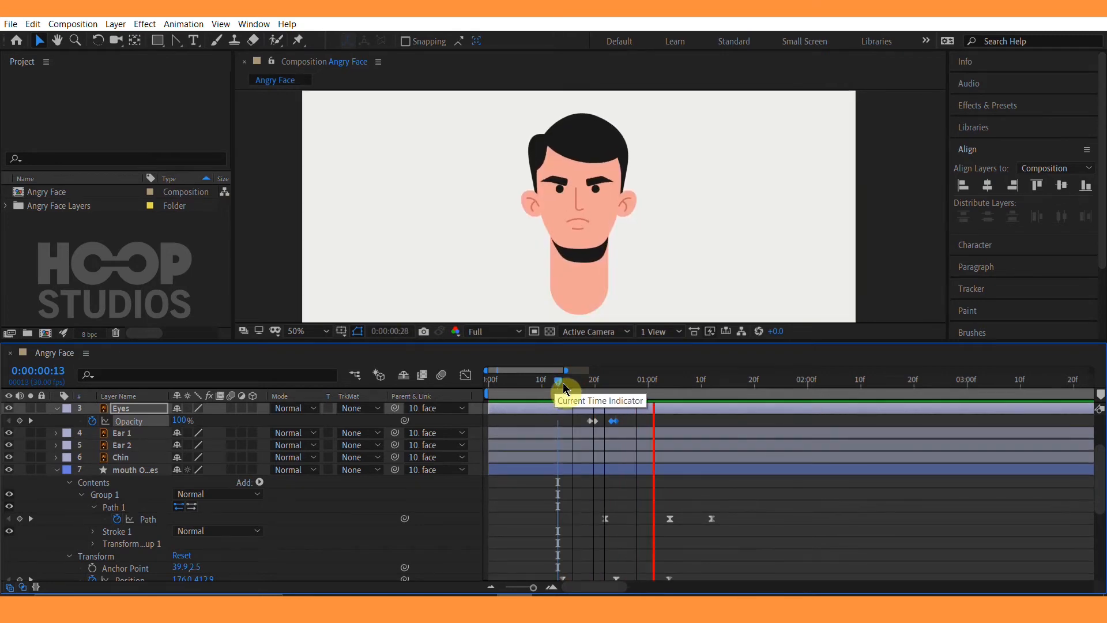
pyautogui.click(635, 397)
pyautogui.click(680, 424)
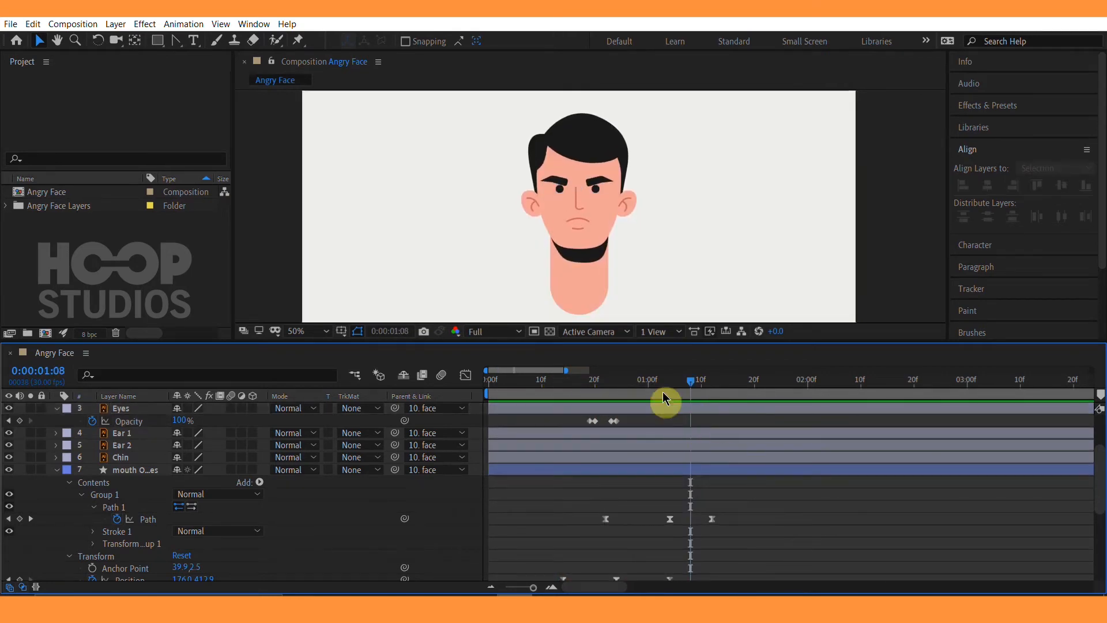
pyautogui.click(509, 382)
pyautogui.press('space')
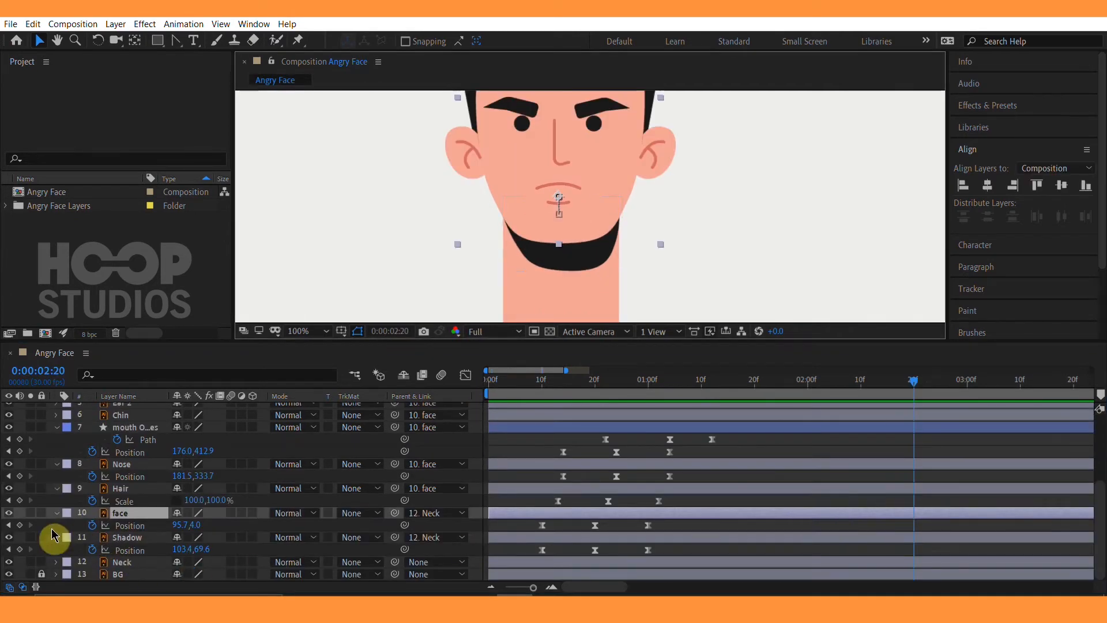
# Add holding Position keyframes to the face layer at 0:00:02:20 and 0:00:03:11.
pyautogui.click(21, 525)
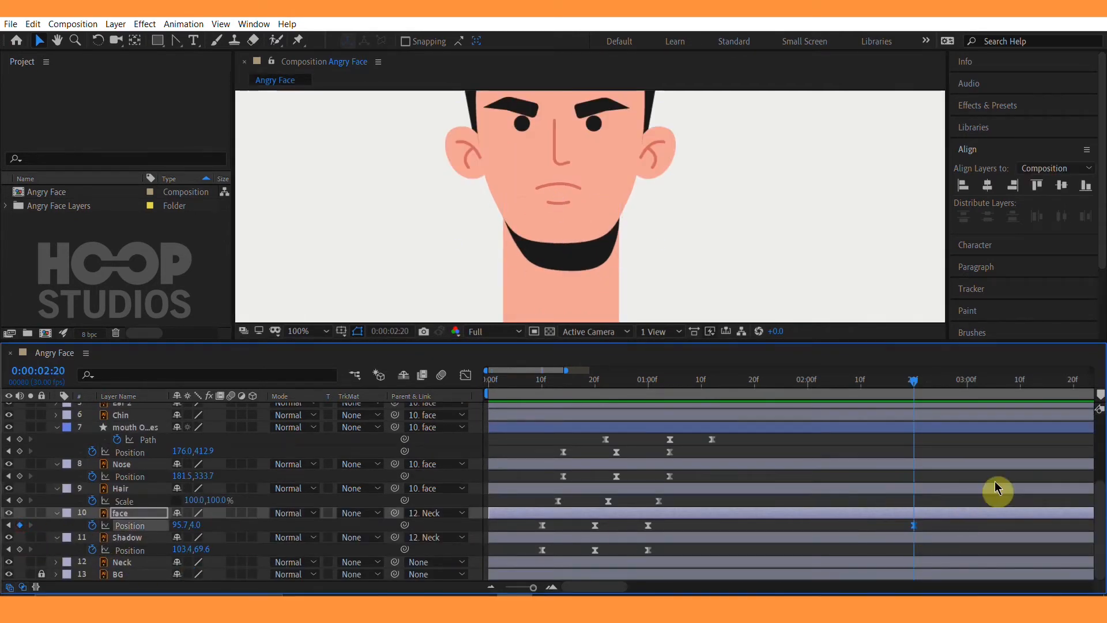
pyautogui.click(1018, 383)
pyautogui.moveTo(1026, 389); pyautogui.dragTo(1028, 388)
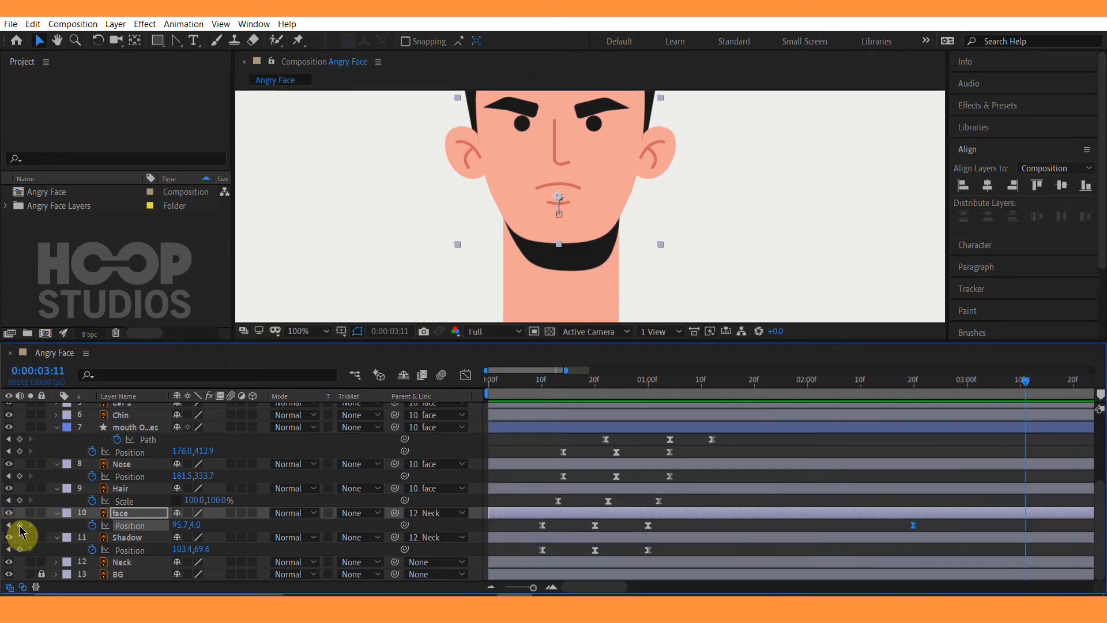
pyautogui.click(20, 526)
# Raise the face at 0:00:03:01 to Position 95.7, -9.0.
pyautogui.click(973, 388)
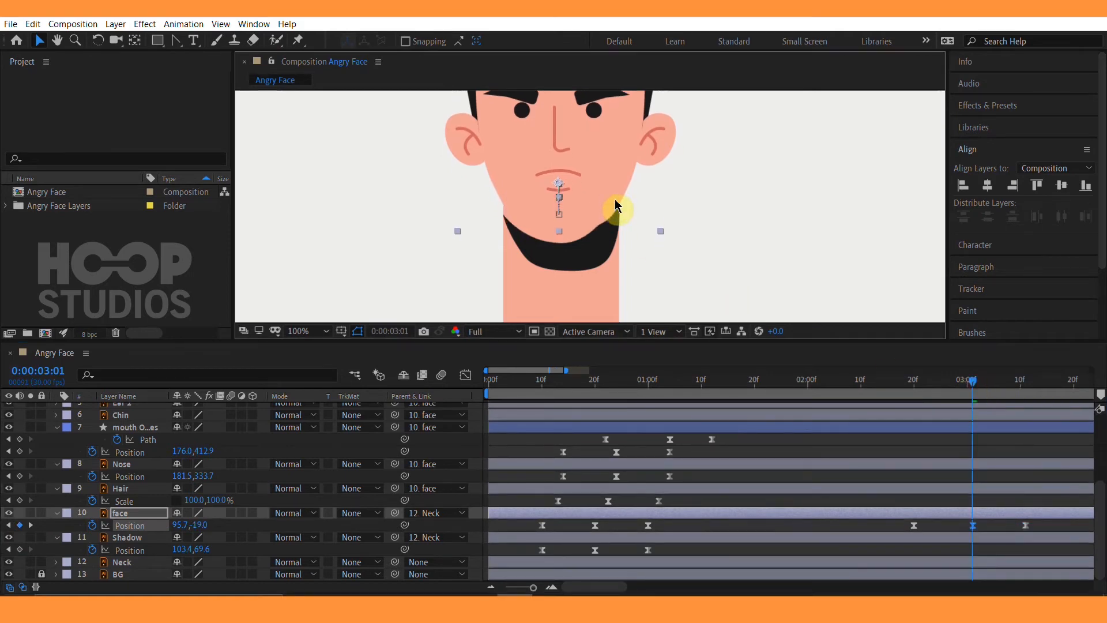
pyautogui.moveTo(615, 218)
pyautogui.mouseDown()
pyautogui.moveTo(603, 235)
pyautogui.moveTo(605, 226)
pyautogui.mouseUp()
pyautogui.press('.')
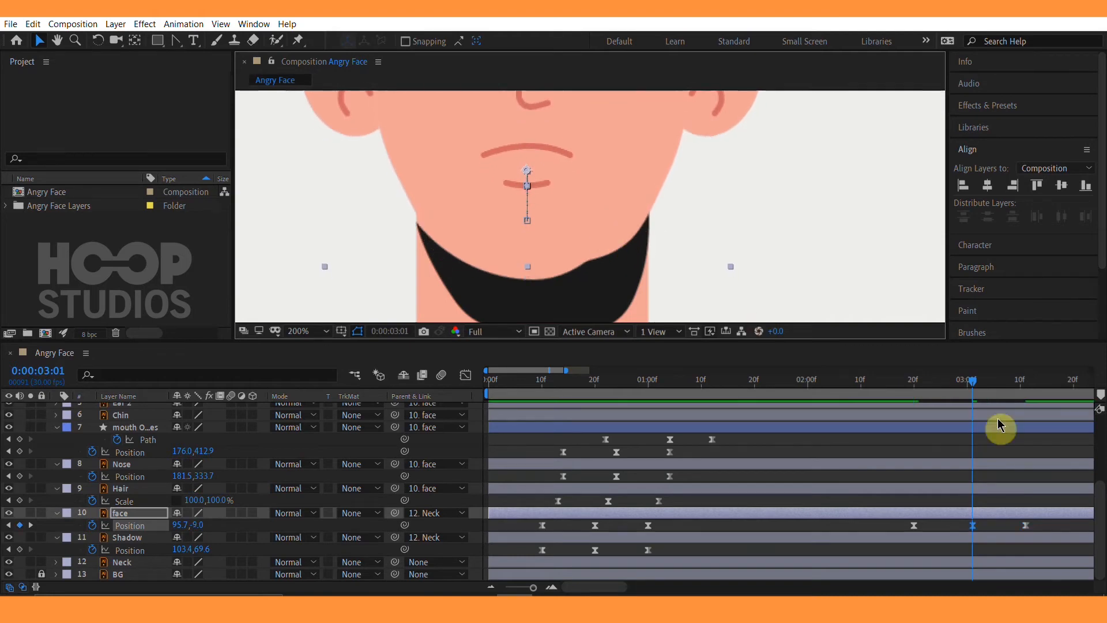
pyautogui.moveTo(1046, 522); pyautogui.dragTo(860, 539)
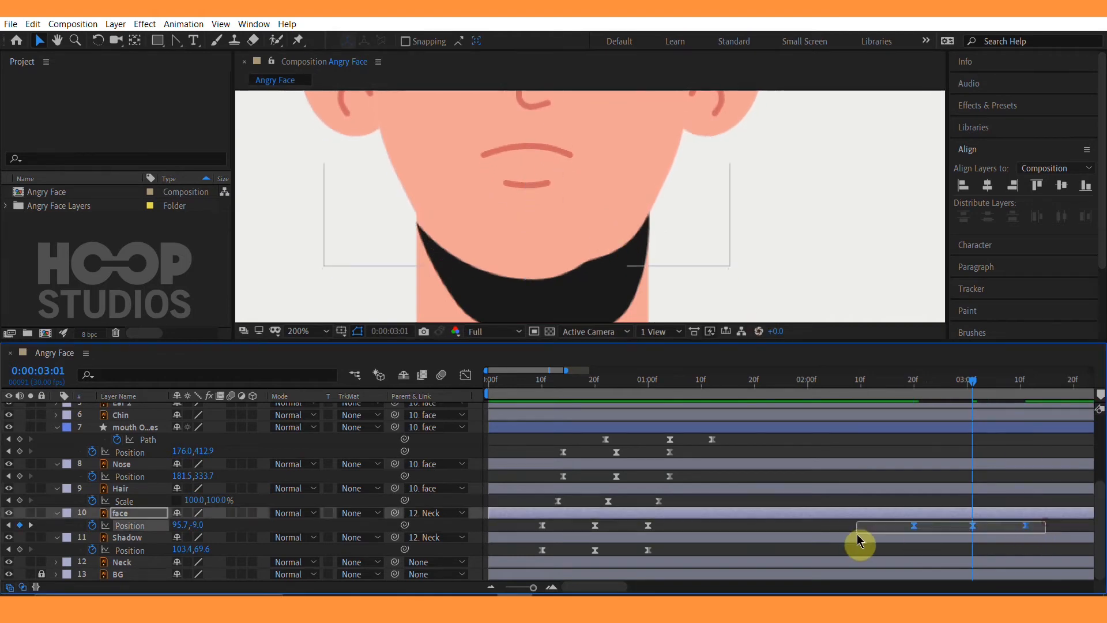
pyautogui.rightClick(914, 529)
pyautogui.click(900, 527)
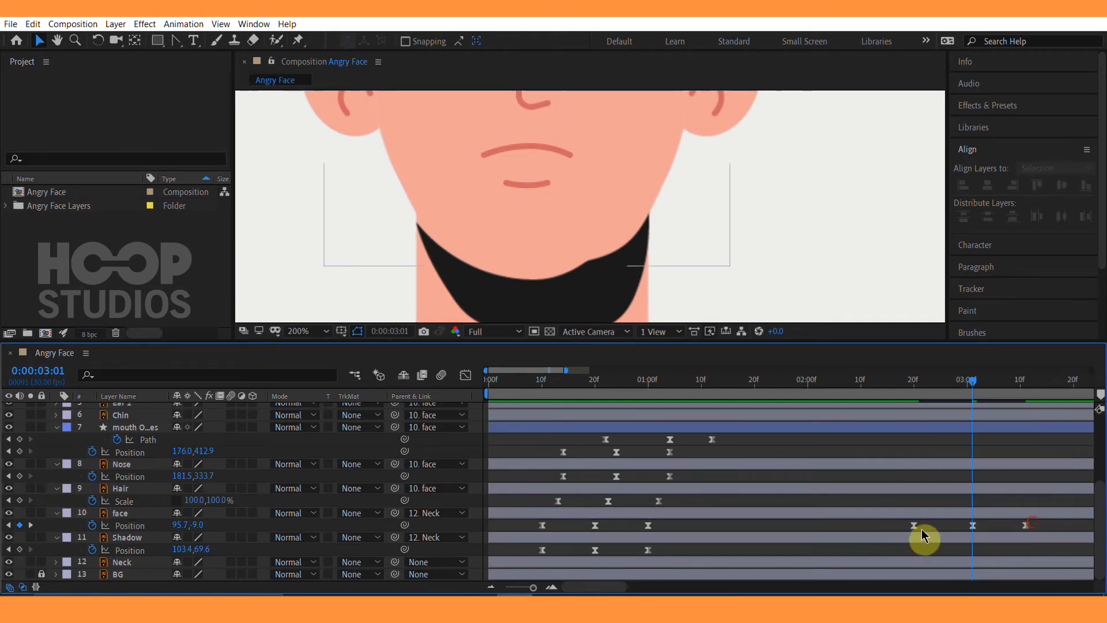
pyautogui.moveTo(922, 528); pyautogui.dragTo(896, 527)
pyautogui.click(896, 526)
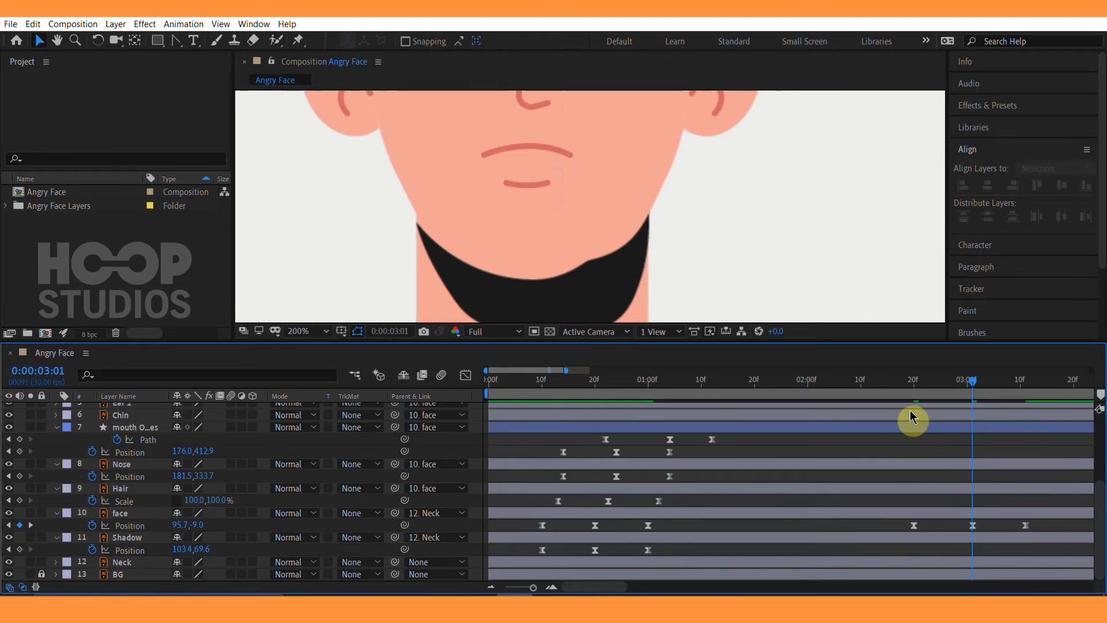
# Preview the face's second upward movement starting from 0:00:02:20.
pyautogui.click(917, 384)
pyautogui.scroll(-1, 697, 226)
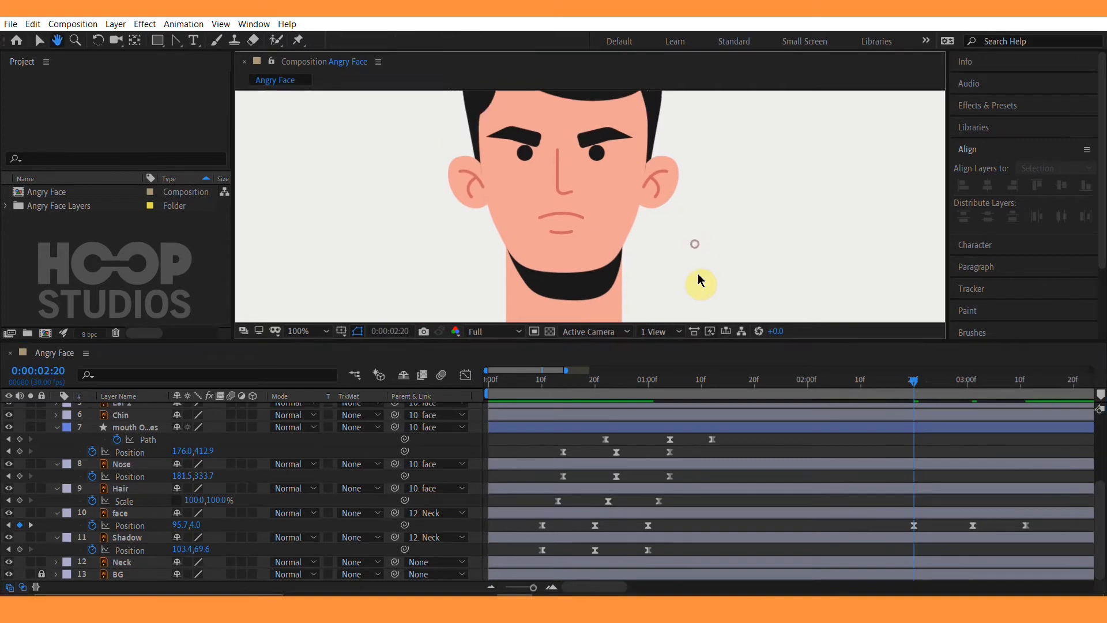
pyautogui.press('space')
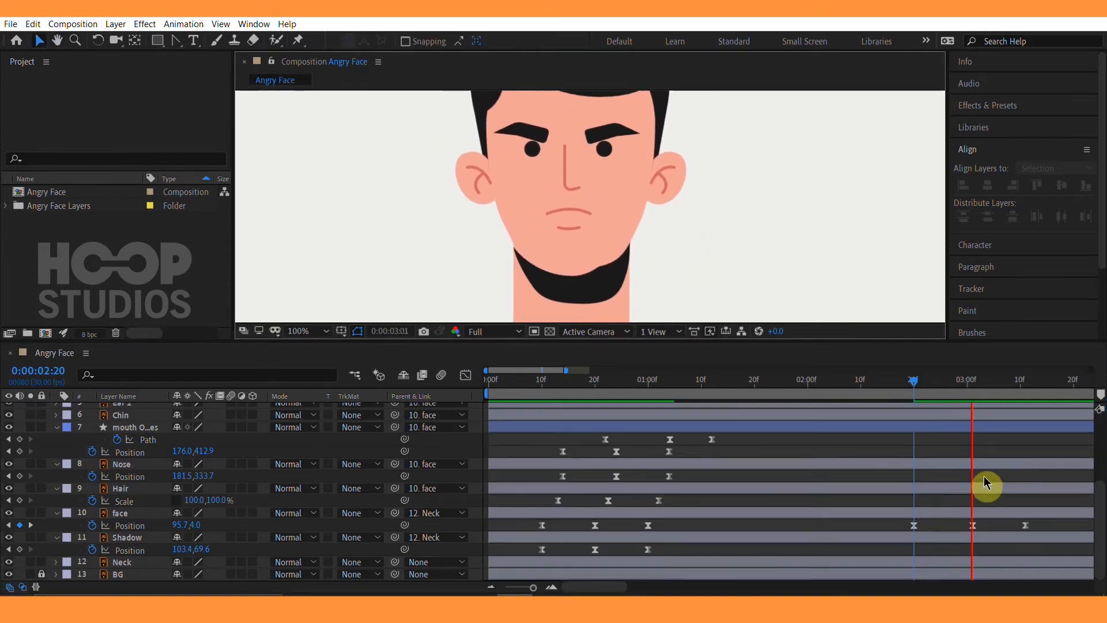
pyautogui.click(916, 385)
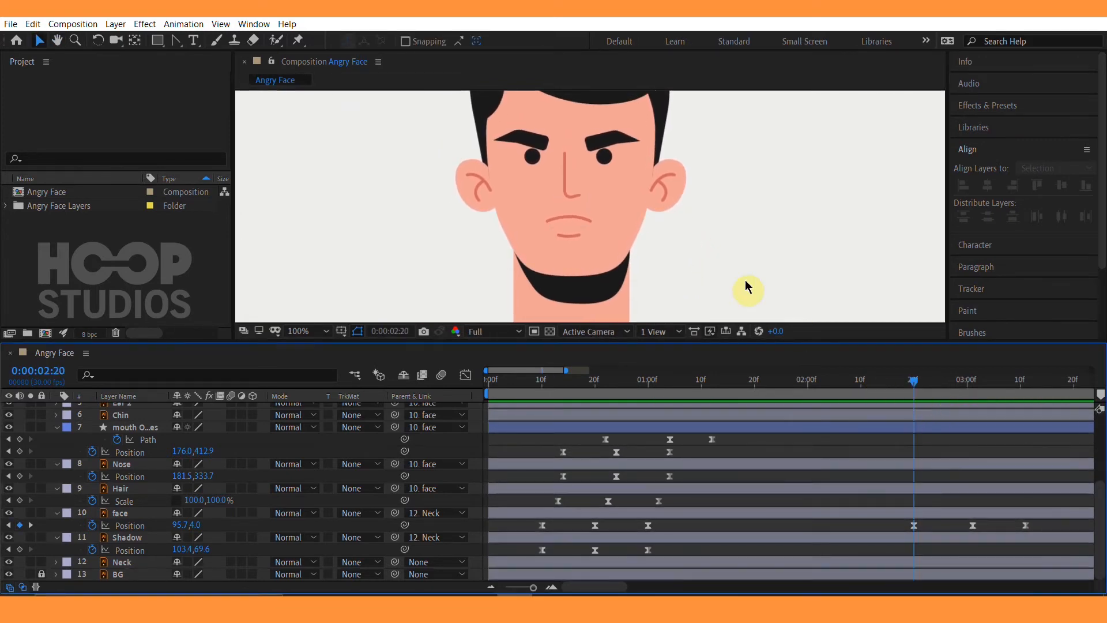
# Select the Nose, mouth and Chin layers and show only their Position properties with the current time at 0:00:02:20.
pyautogui.click(569, 192)
pyautogui.keyDown('shift'); pyautogui.click(568, 238); pyautogui.keyUp('shift')
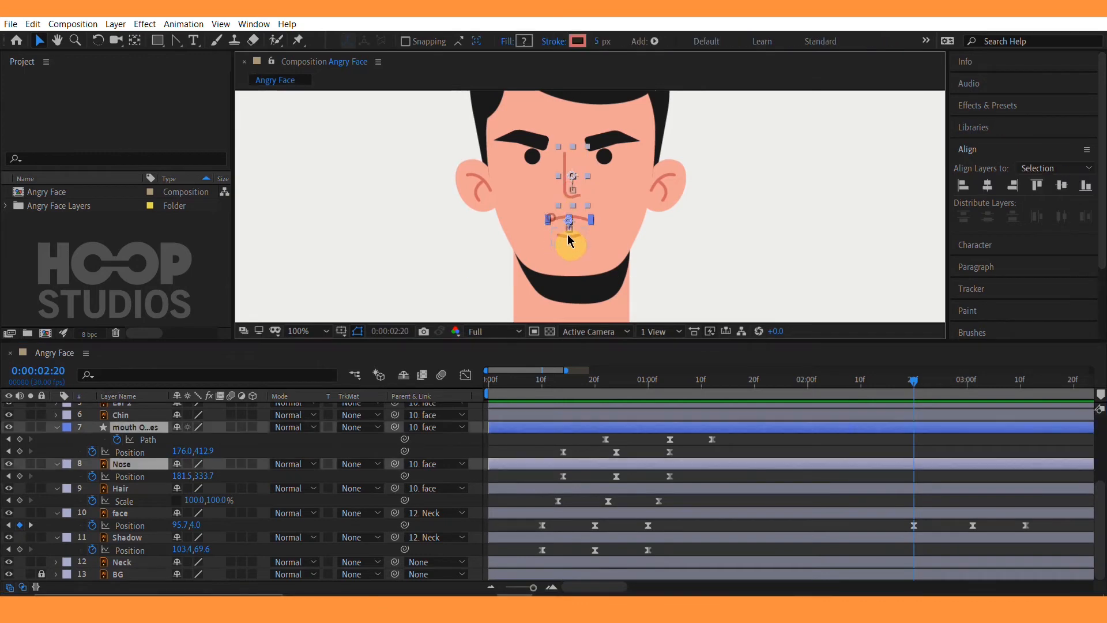
pyautogui.keyDown('shift'); pyautogui.click(570, 237); pyautogui.keyUp('shift')
pyautogui.moveTo(698, 237); pyautogui.dragTo(712, 248)
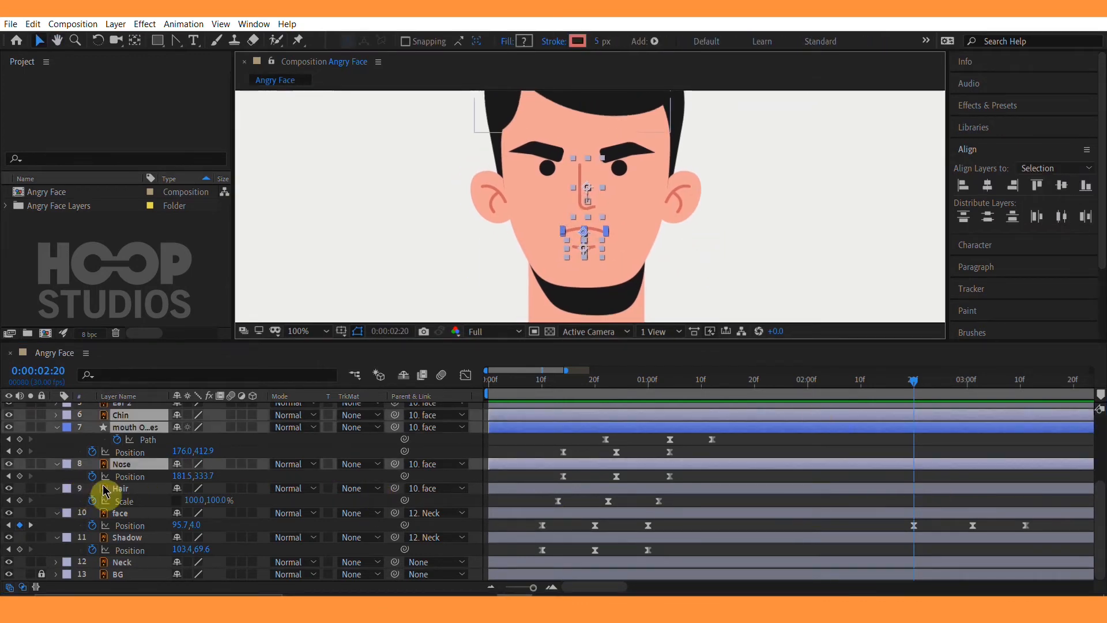
pyautogui.press('u')
pyautogui.press('End')
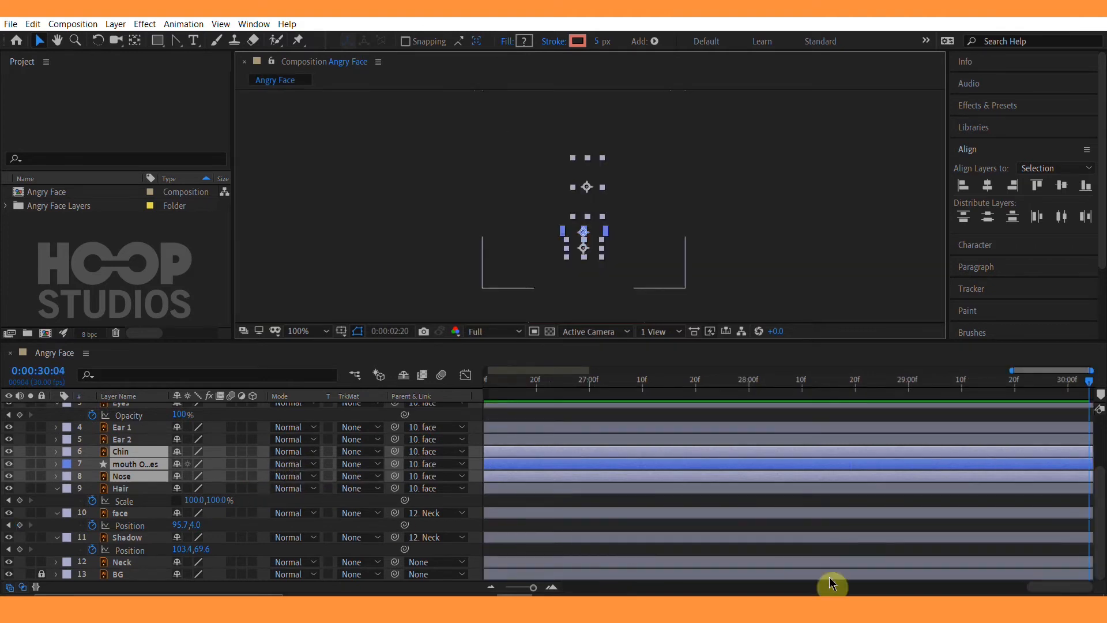
pyautogui.moveTo(1047, 587); pyautogui.dragTo(591, 585)
pyautogui.click(817, 392)
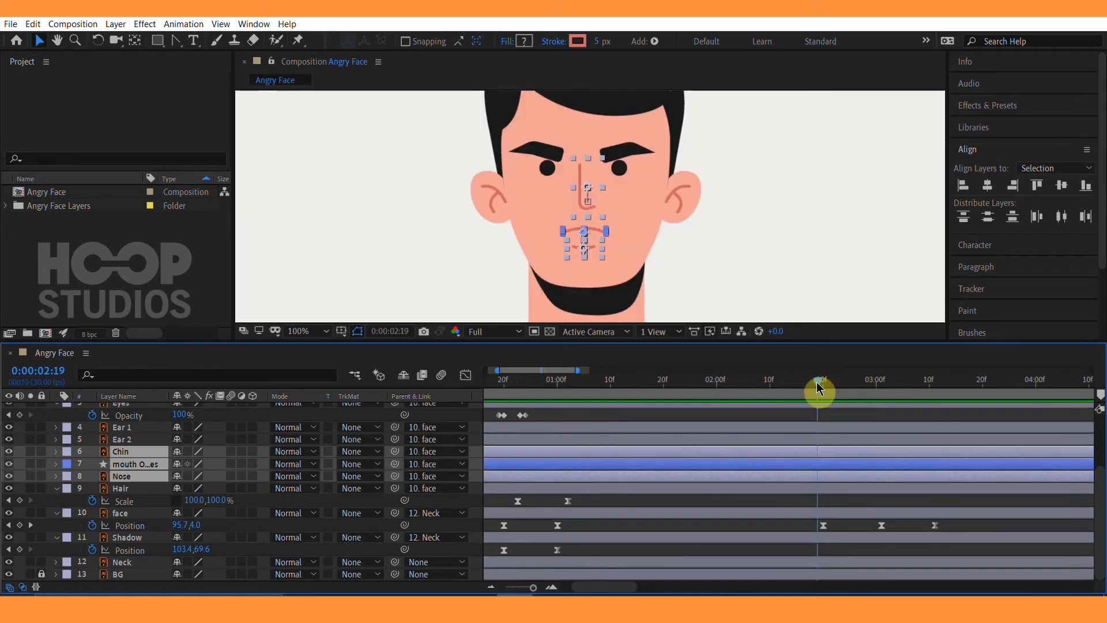
pyautogui.moveTo(816, 388); pyautogui.dragTo(825, 388)
pyautogui.press('p')
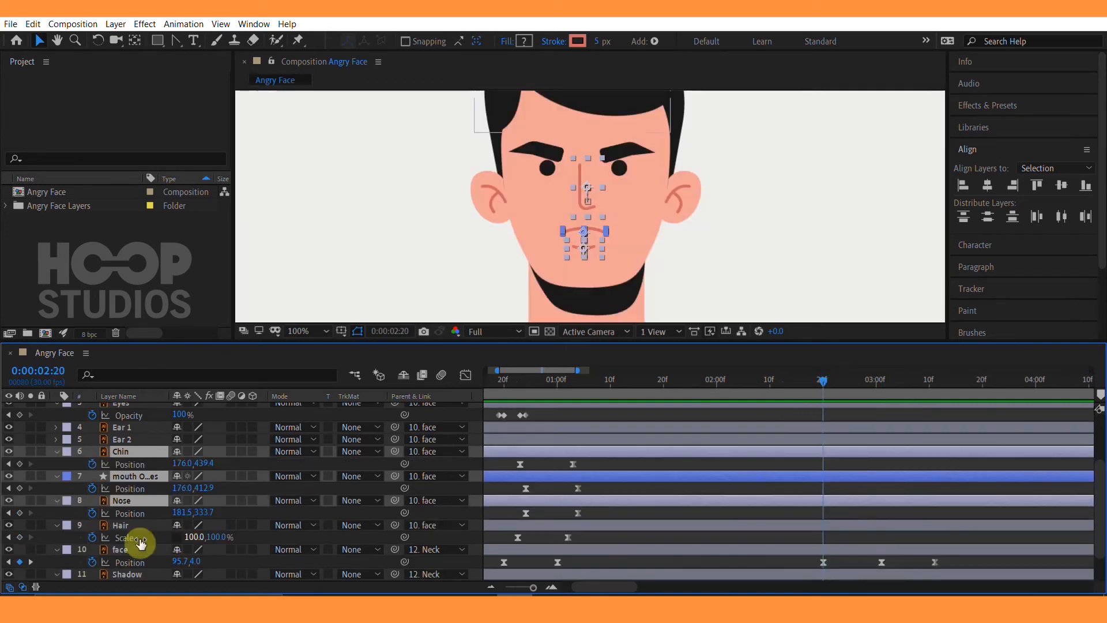
# Add Position keyframes to the Chin, mouth and Nose at 0:00:02:20 and raise them at 0:00:03:01, bringing the Nose to 181.5, 324.2.
pyautogui.click(20, 514)
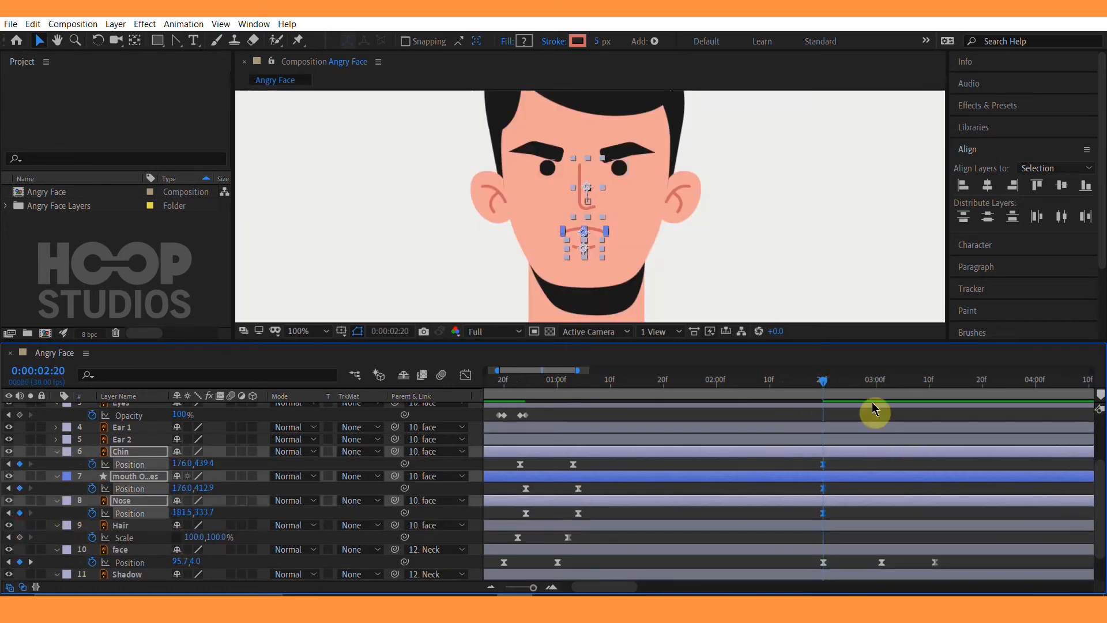
pyautogui.moveTo(876, 386); pyautogui.dragTo(881, 385)
pyautogui.scroll(1, 600, 213)
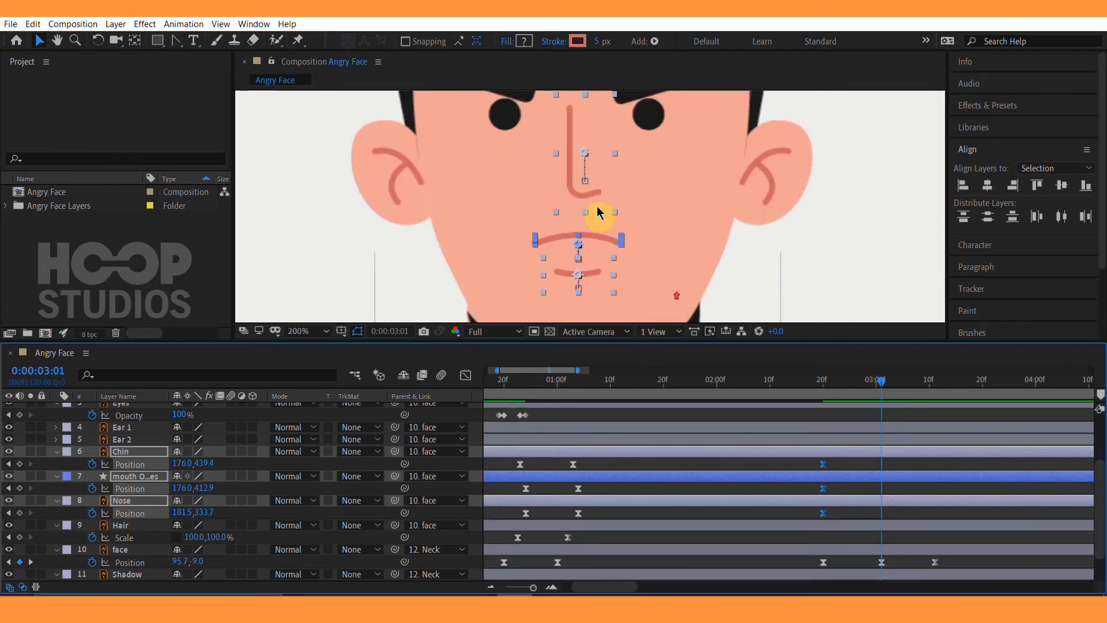
pyautogui.moveTo(577, 201); pyautogui.dragTo(576, 180)
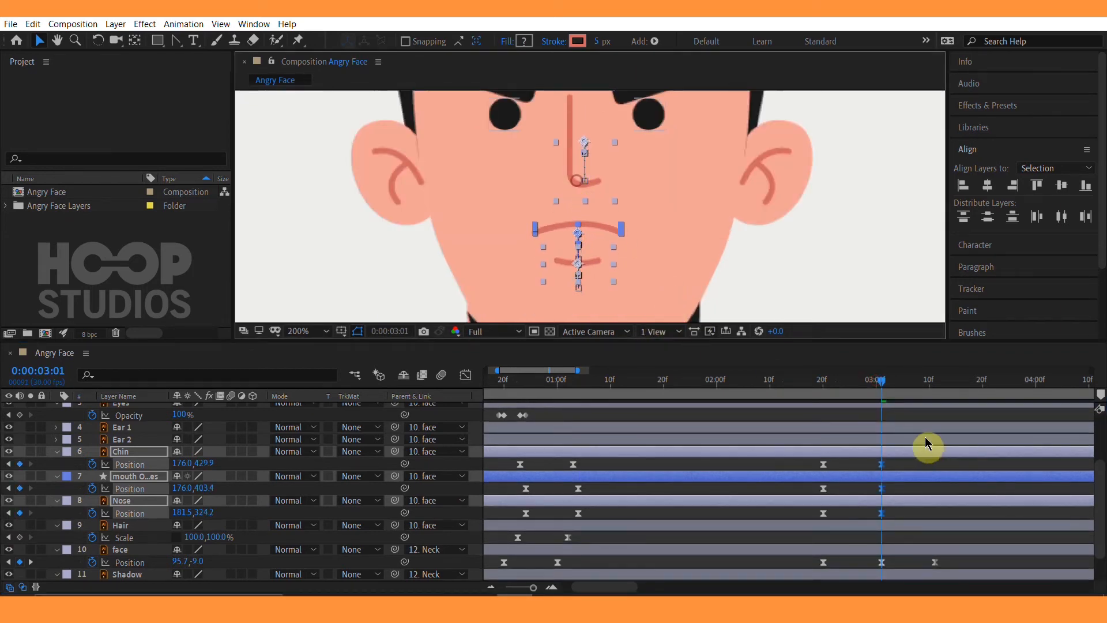
# At 0:00:03:11, lower the three features so Chin is at 176.0, 440.4, mouth at 176.0, 413.9 and Nose at 181.5, 334.7.
pyautogui.click(935, 386)
pyautogui.moveTo(848, 460); pyautogui.dragTo(805, 470)
pyautogui.keyDown('shift'); pyautogui.click(938, 501); pyautogui.keyUp('shift')
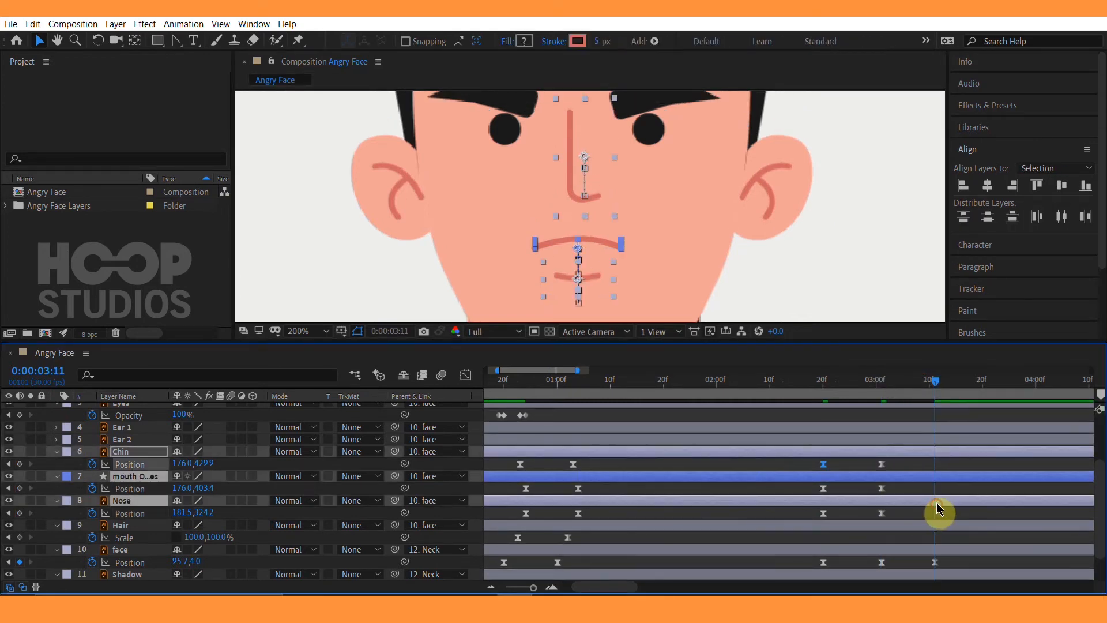
pyautogui.press('Down')
pyautogui.press('Down')
pyautogui.press('Down')
pyautogui.press('Down')
pyautogui.press('Down')
pyautogui.press('Down')
pyautogui.press('Down')
pyautogui.press('Down')
pyautogui.press('Down')
pyautogui.press('Down')
pyautogui.press('Down')
pyautogui.press('Down')
pyautogui.press('Down')
pyautogui.press('Down')
pyautogui.press('Down')
pyautogui.press('Down')
pyautogui.press('Down')
pyautogui.press('Down')
pyautogui.press('Down')
pyautogui.press('Down')
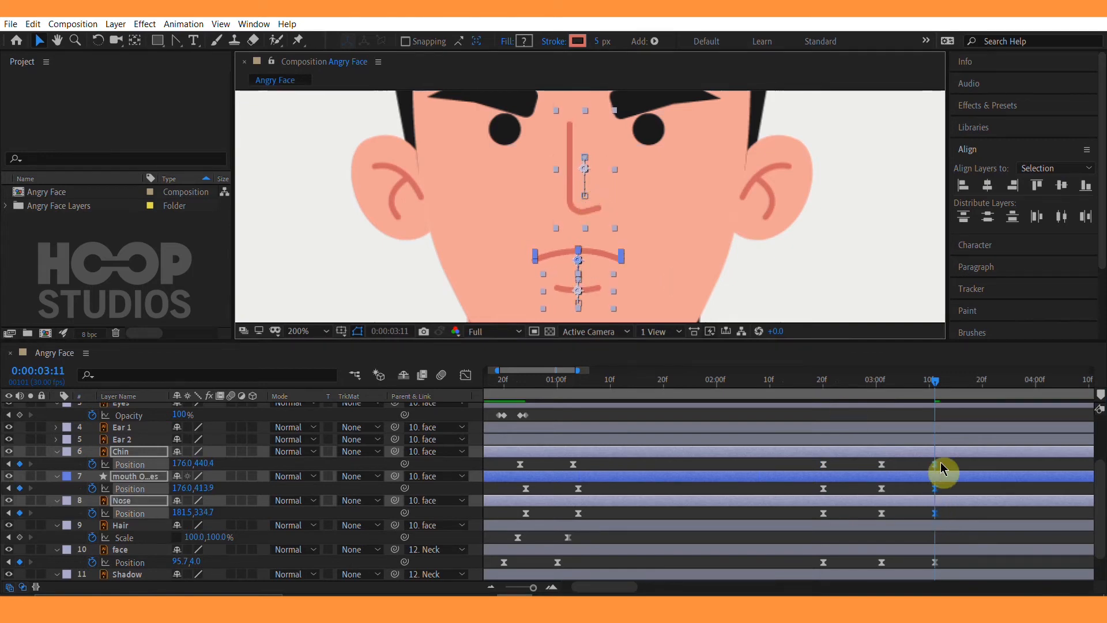
# Select the new Chin, mouth and Nose keyframes and preview the facial feature movement from 0:00:02:17.
pyautogui.moveTo(941, 466); pyautogui.dragTo(812, 516)
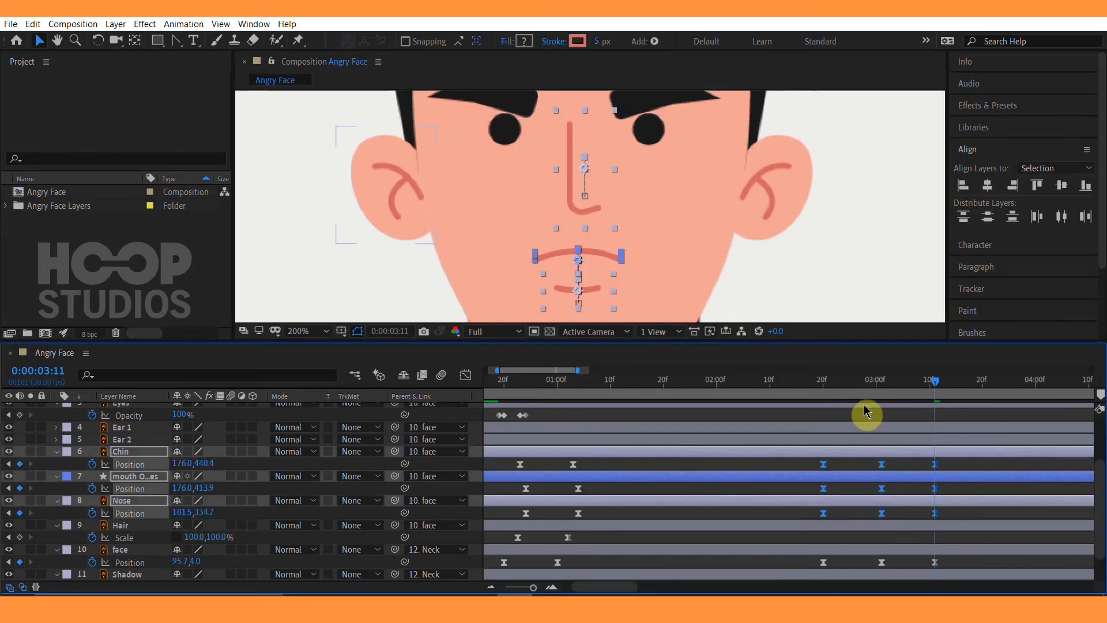
pyautogui.click(808, 387)
pyautogui.press(',')
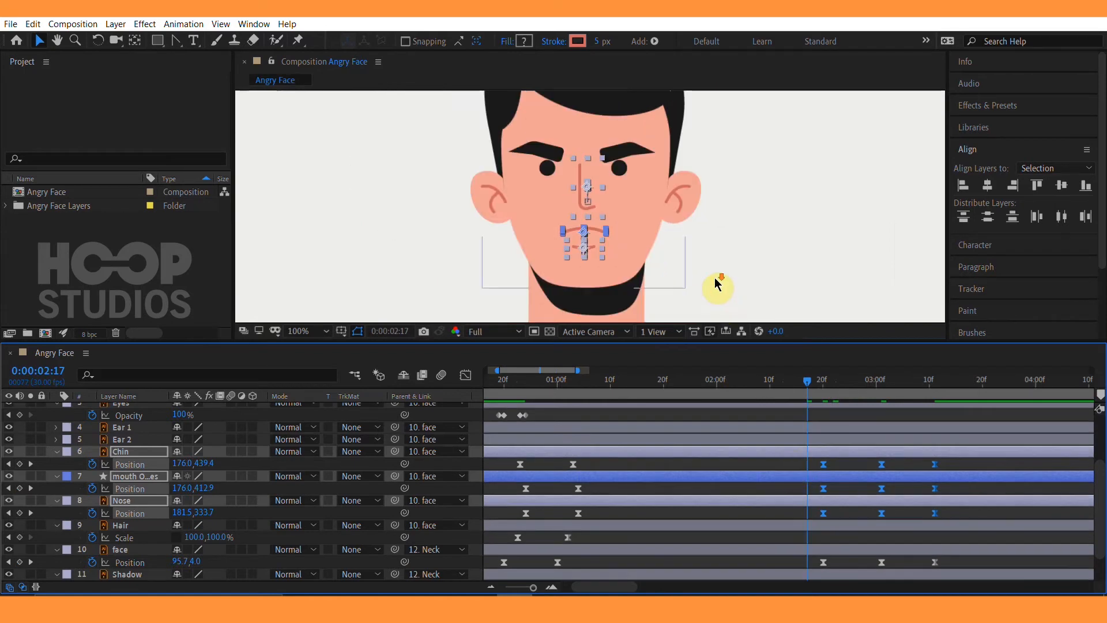
pyautogui.press('space')
# Add Position and Rotation keyframes to both eyebrow layers at 0:00:02:20.
pyautogui.click(620, 156)
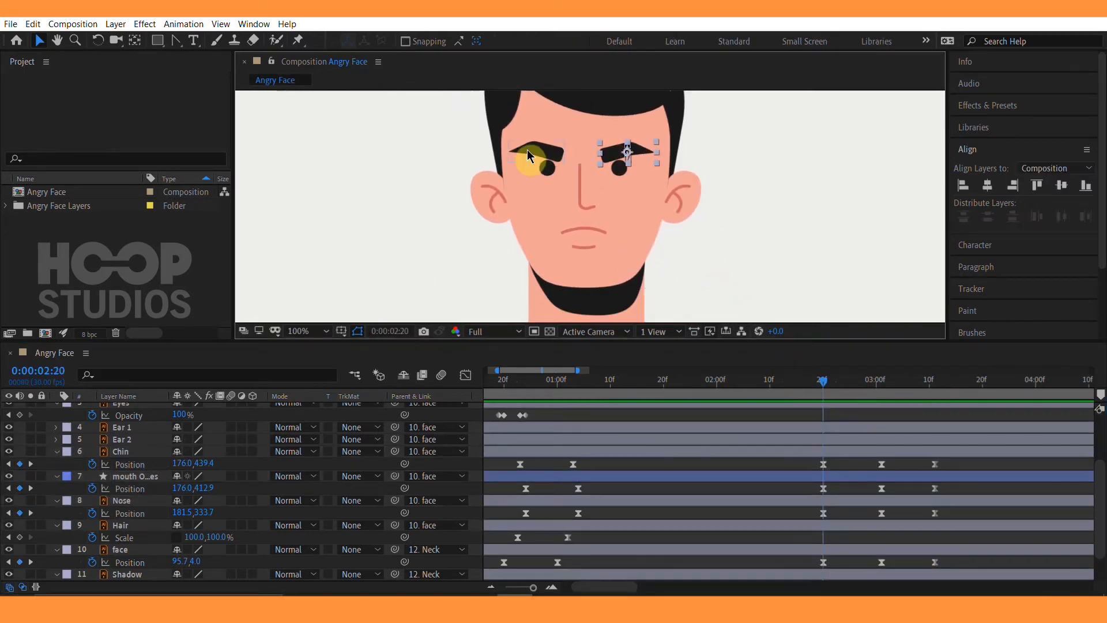
pyautogui.scroll(3, 912, 495)
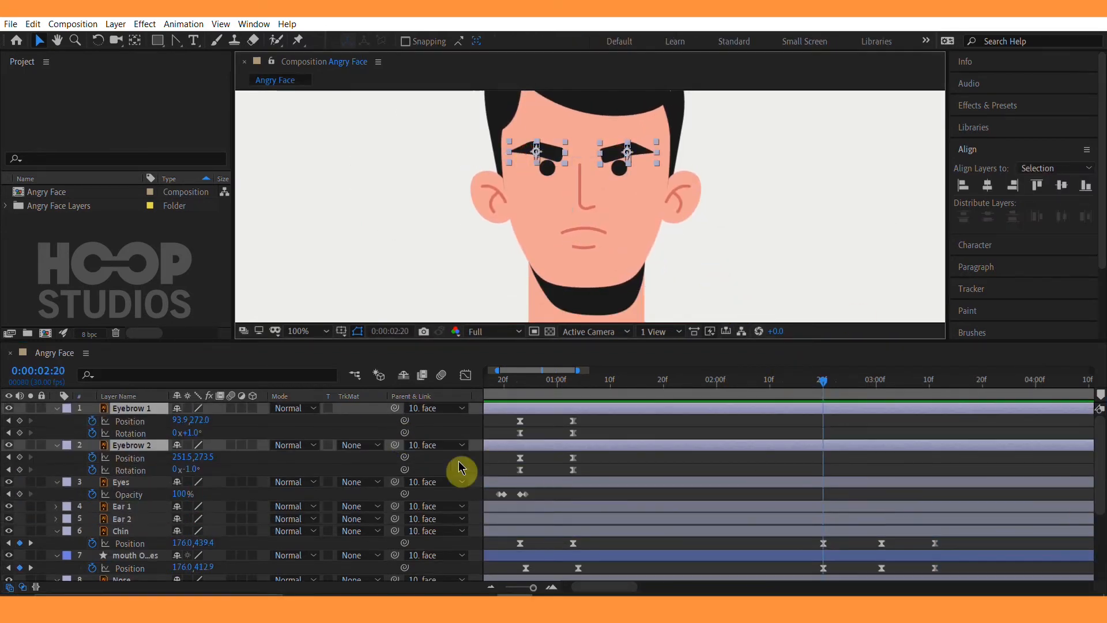
pyautogui.click(21, 459)
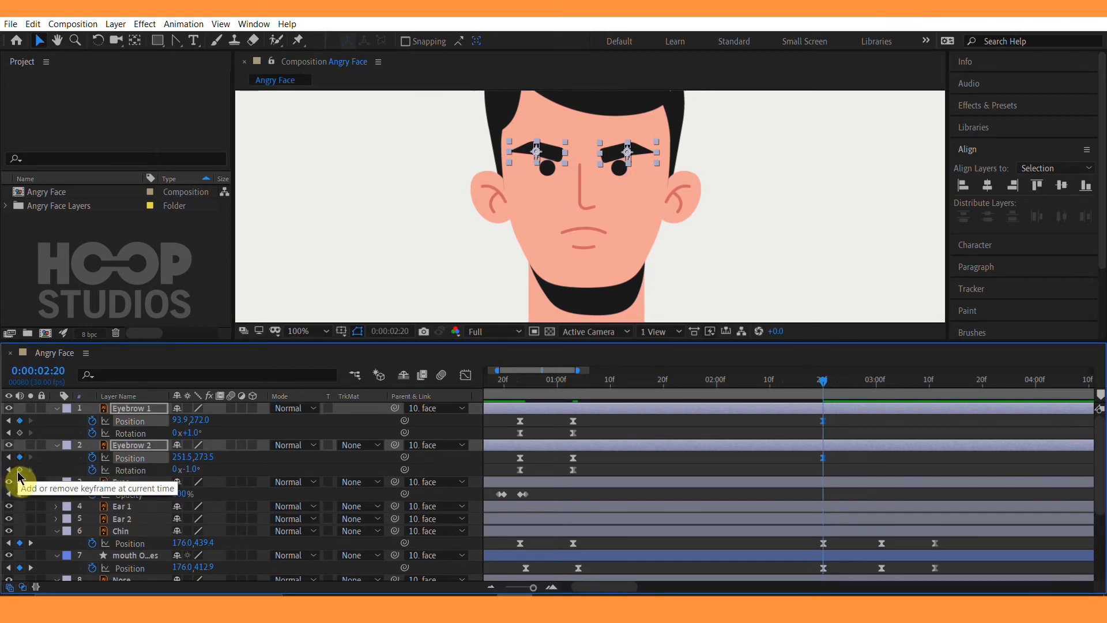
pyautogui.click(20, 470)
# Raise both eyebrows at 0:00:03:01 to Position 93.9, 260.0 for Eyebrow 1 and 251.5, 261.5 for Eyebrow 2.
pyautogui.moveTo(854, 386); pyautogui.dragTo(894, 393)
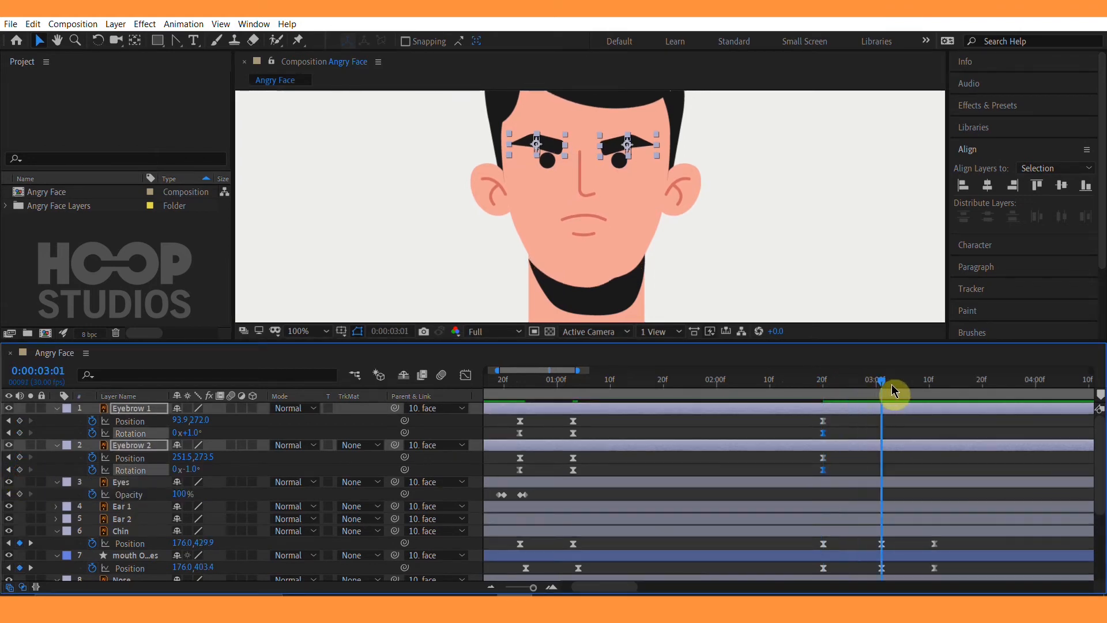
pyautogui.scroll(1, 608, 159)
pyautogui.press('space')
pyautogui.moveTo(641, 155); pyautogui.dragTo(622, 281)
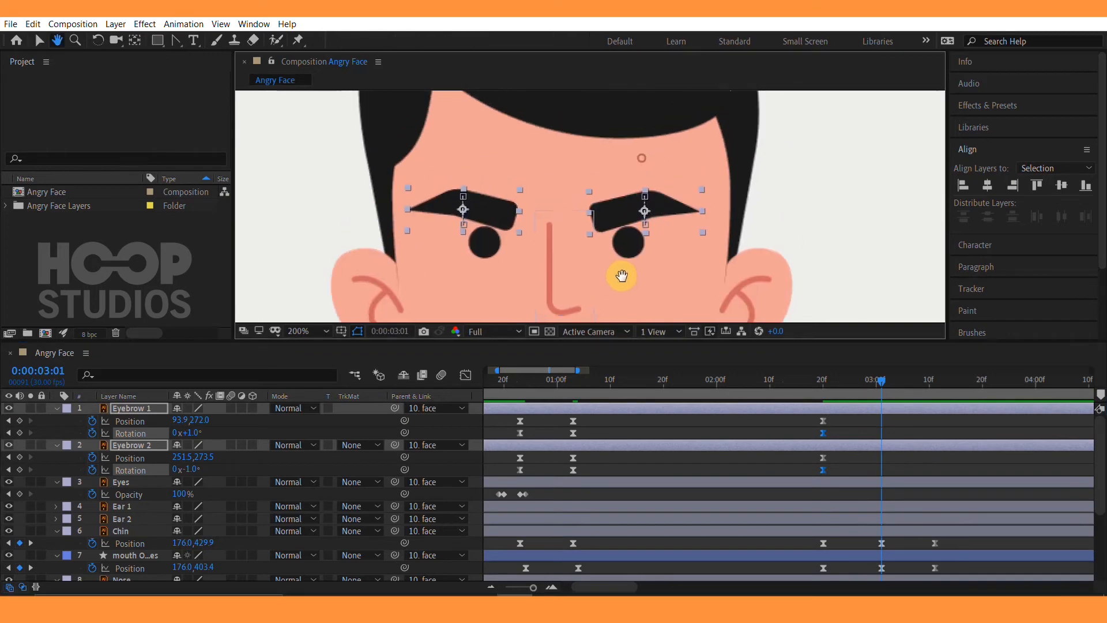
pyautogui.moveTo(616, 218); pyautogui.dragTo(619, 202)
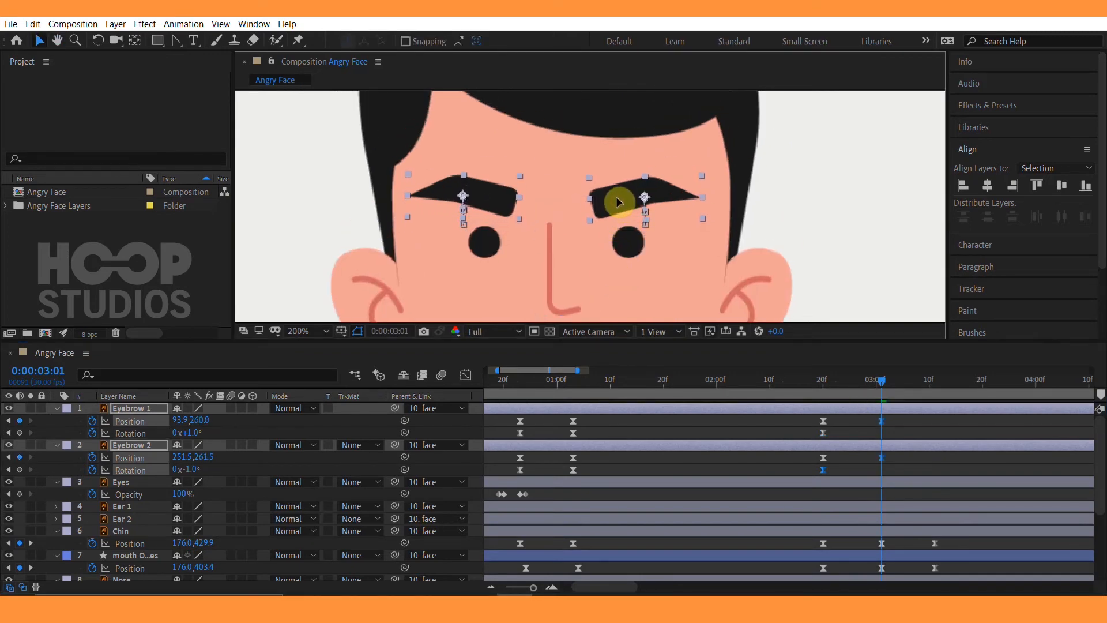
# Lower both eyebrows at 0:00:03:11 to Position 93.9, 270.0 for Eyebrow 1 and 251.5, 271.5 for Eyebrow 2.
pyautogui.click(933, 382)
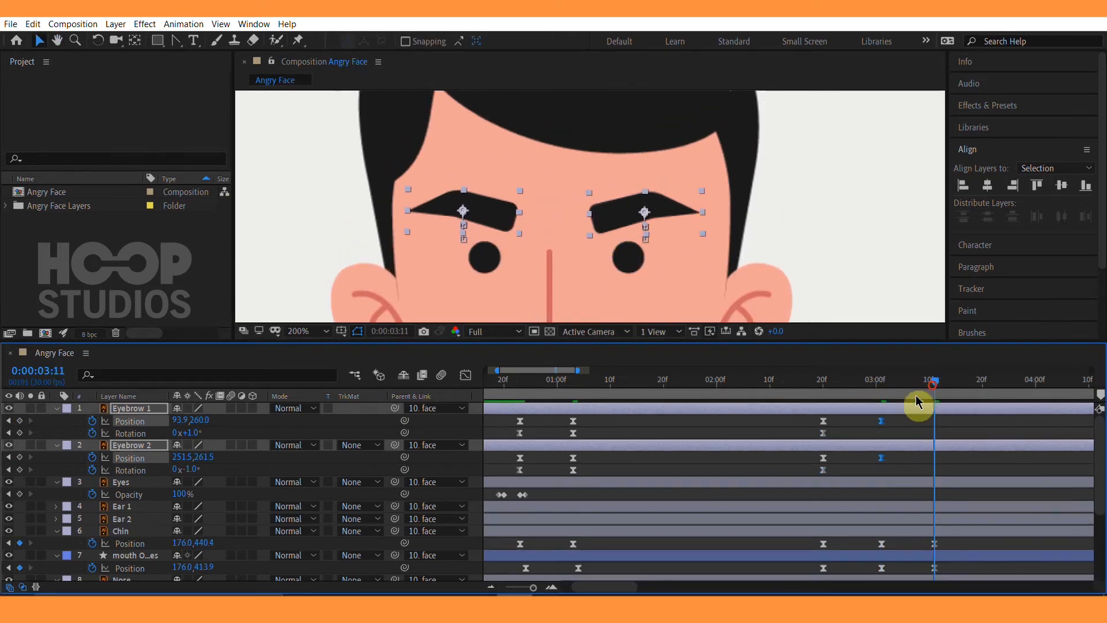
pyautogui.moveTo(664, 209); pyautogui.dragTo(662, 220)
pyautogui.click(865, 468)
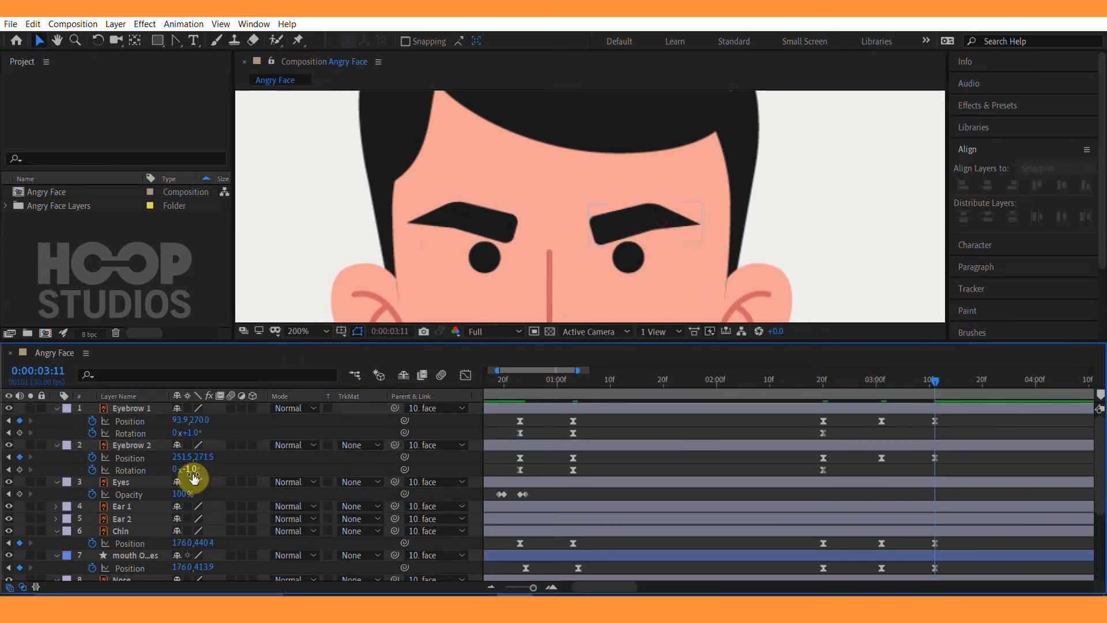
# Set the Rotation at 0:00:03:11 to -14° for Eyebrow 1 and +14° for Eyebrow 2.
pyautogui.moveTo(187, 432); pyautogui.dragTo(204, 468)
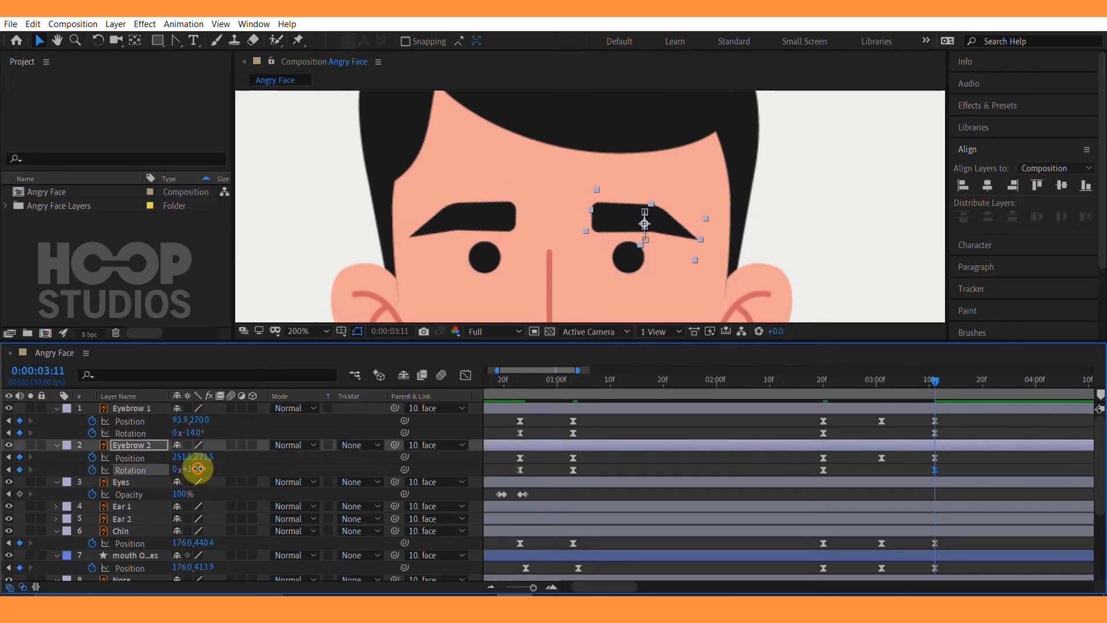
pyautogui.click(358, 461)
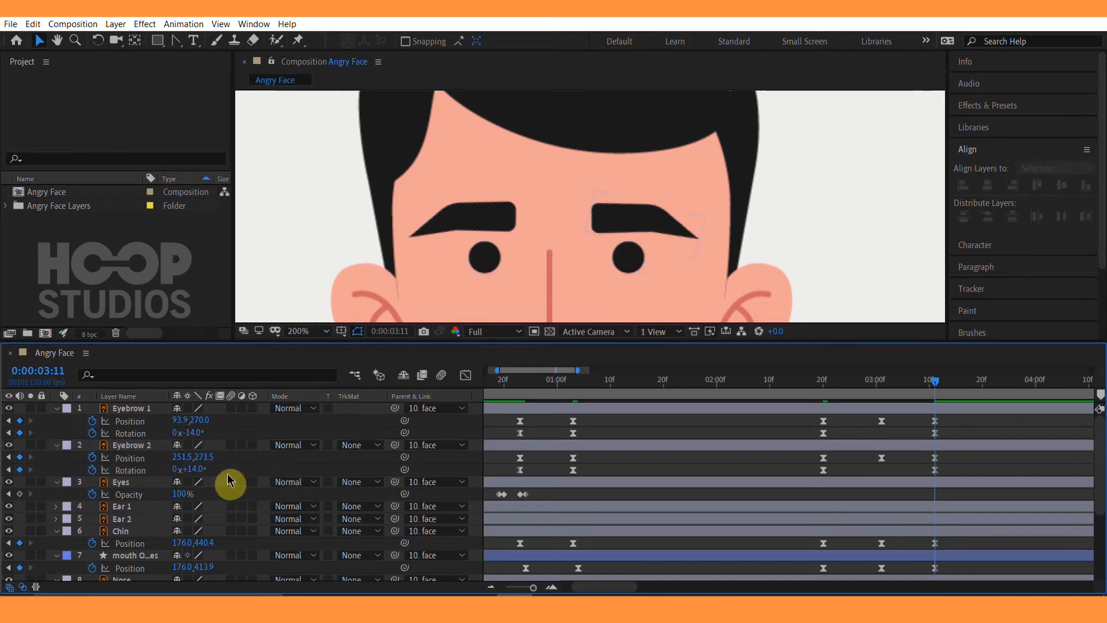
pyautogui.click(647, 226)
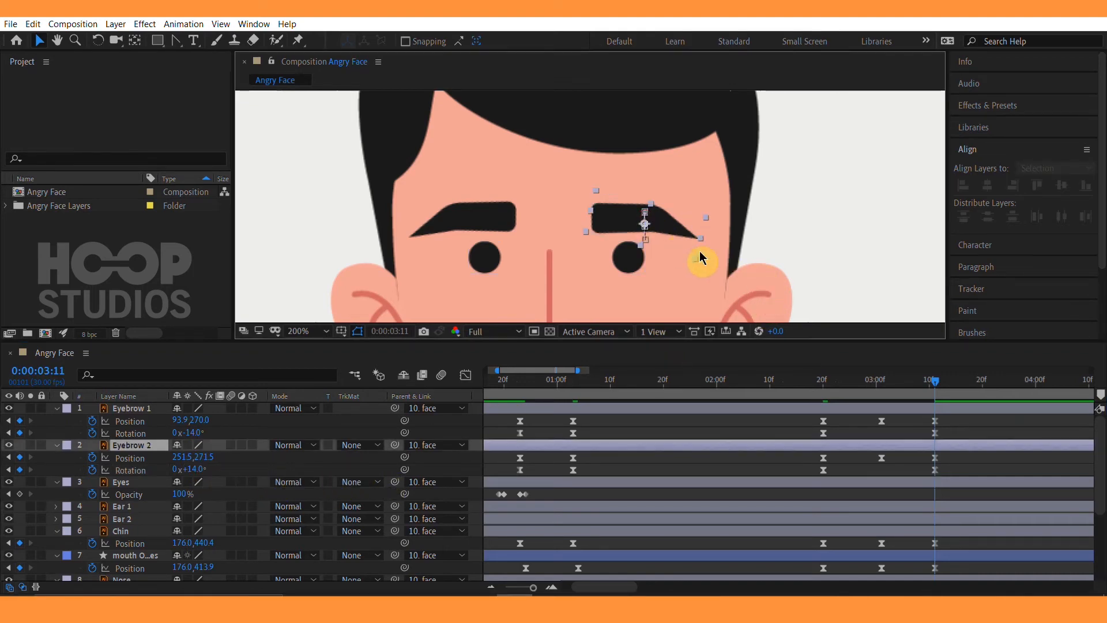
pyautogui.click(472, 226)
pyautogui.press(',')
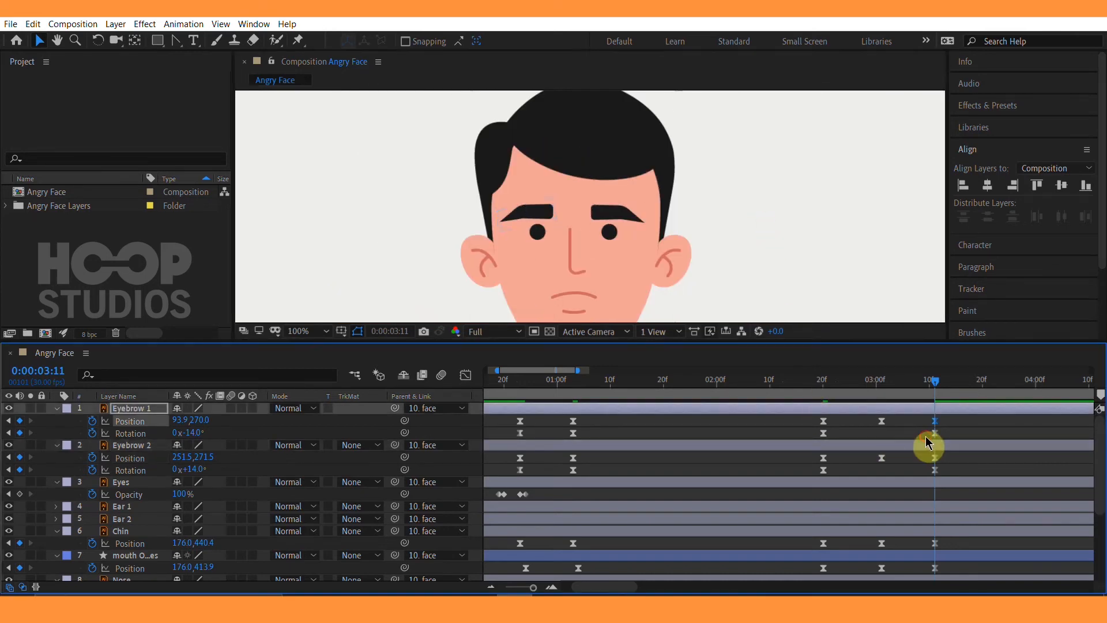
# Delay both eyebrows' Rotation keyframes at 0:00:02:20 to about 0:00:02:29.
pyautogui.click(926, 437)
pyautogui.moveTo(823, 470); pyautogui.dragTo(868, 475)
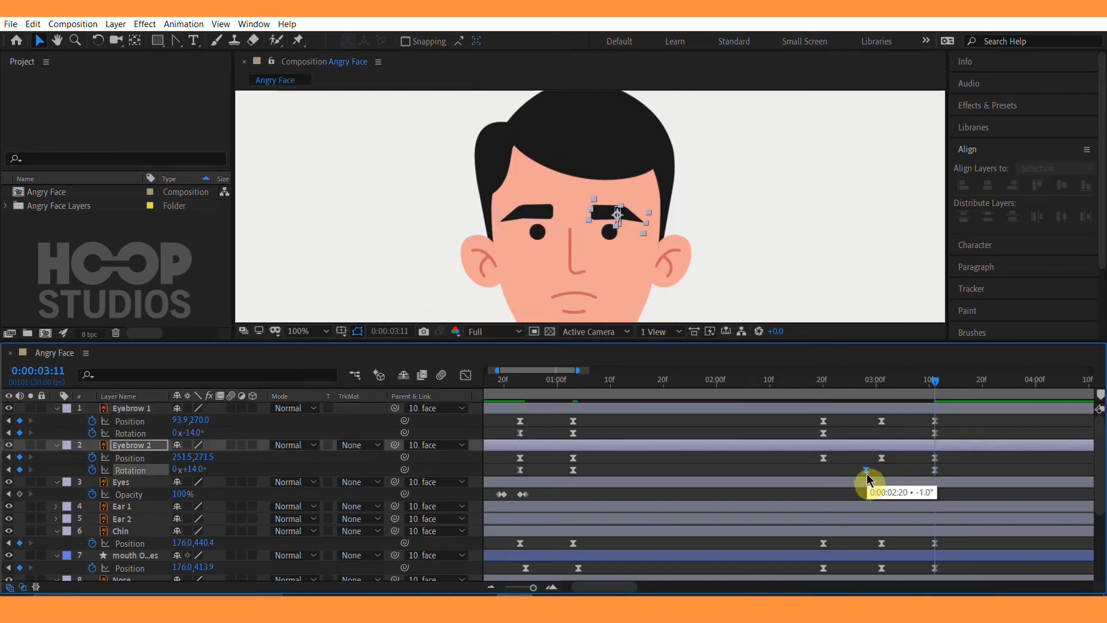
pyautogui.moveTo(824, 433); pyautogui.dragTo(870, 447)
# Preview the eyebrow rotation timing from 0:00:02:20 and return the current time to 0:00:02:19.
pyautogui.click(819, 384)
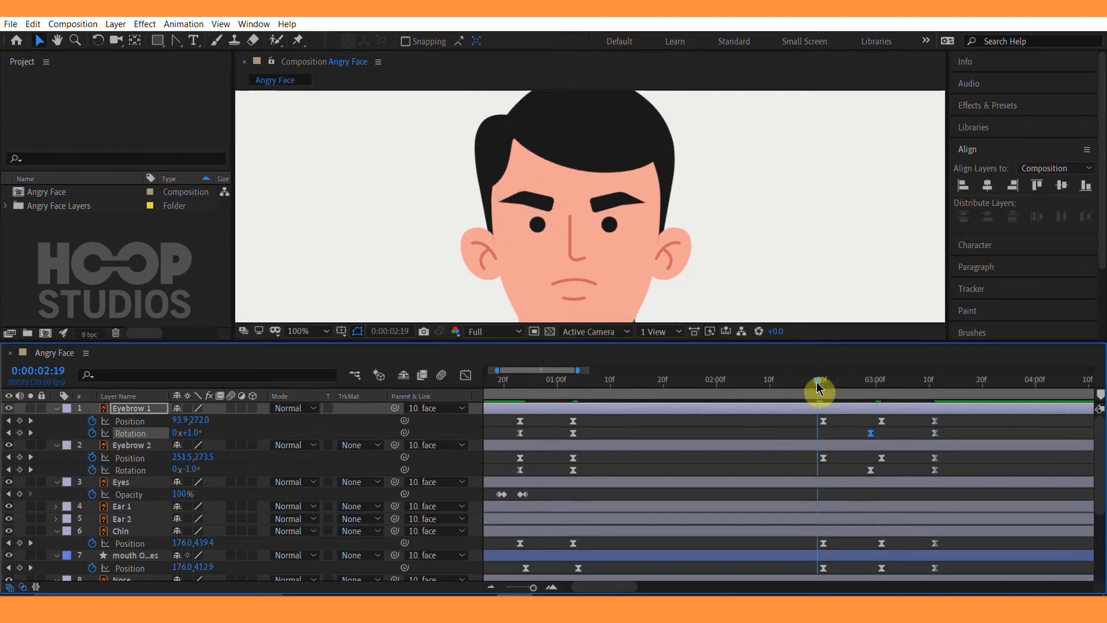
pyautogui.click(823, 384)
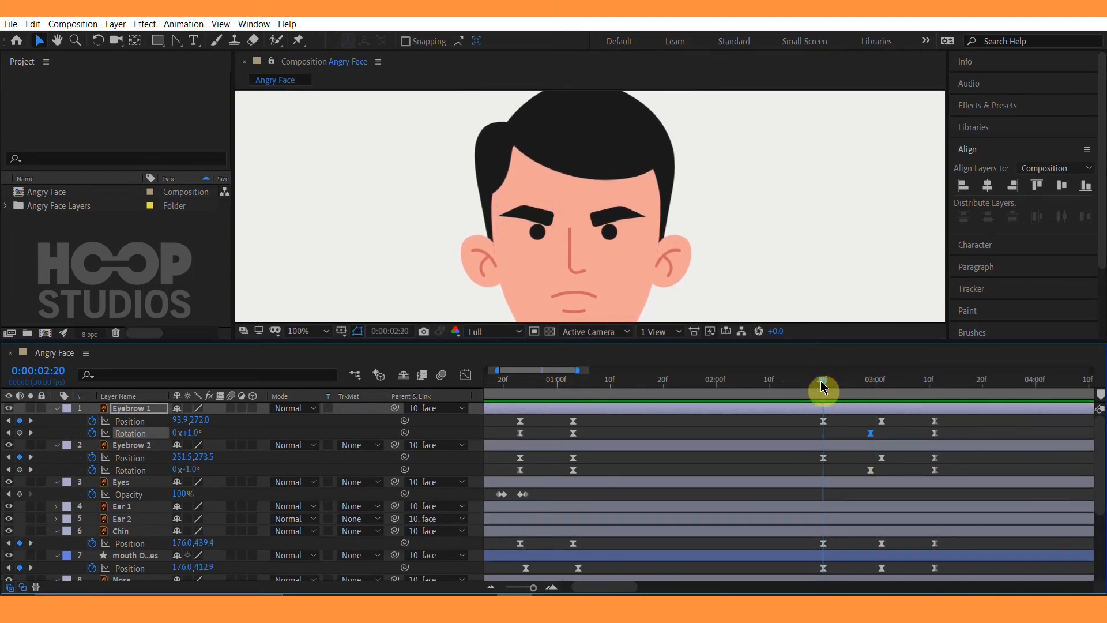
pyautogui.press('space')
pyautogui.click(828, 383)
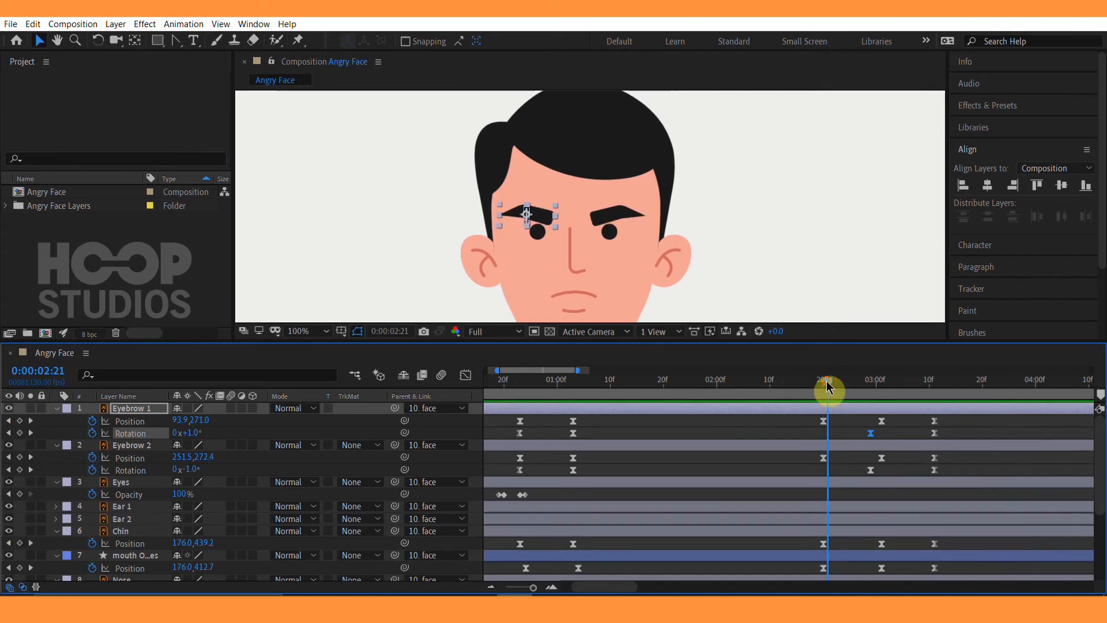
pyautogui.click(819, 384)
pyautogui.scroll(-2, 712, 250)
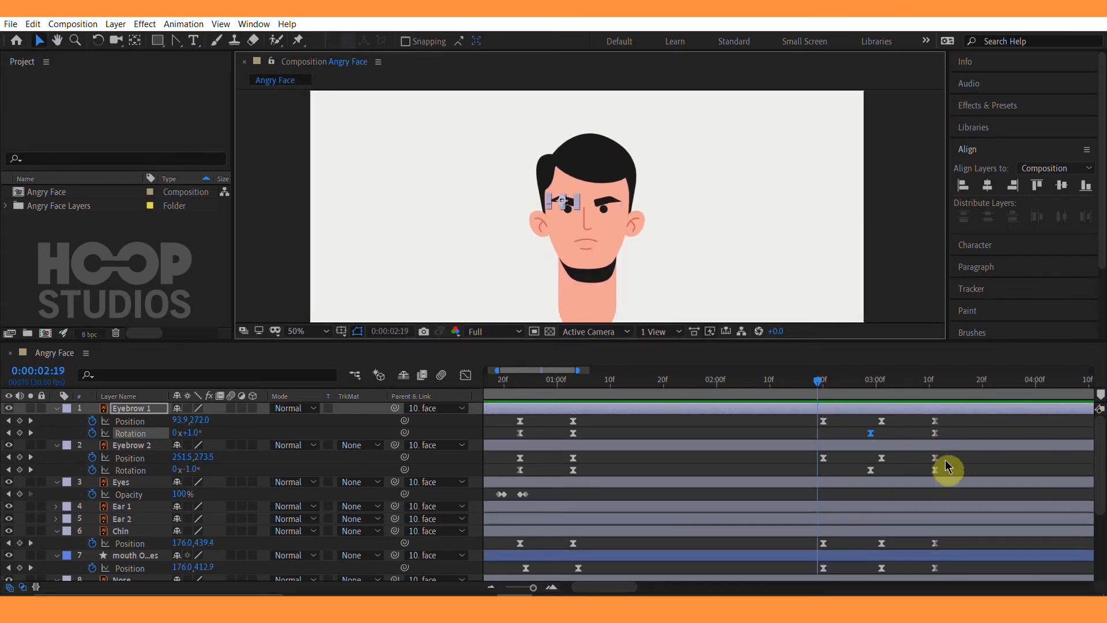
# Shift the last two Rotation keyframes of both eyebrows about five frames earlier and preview the animation.
pyautogui.moveTo(948, 464); pyautogui.dragTo(861, 477)
pyautogui.moveTo(947, 434); pyautogui.dragTo(905, 434)
pyautogui.press('space')
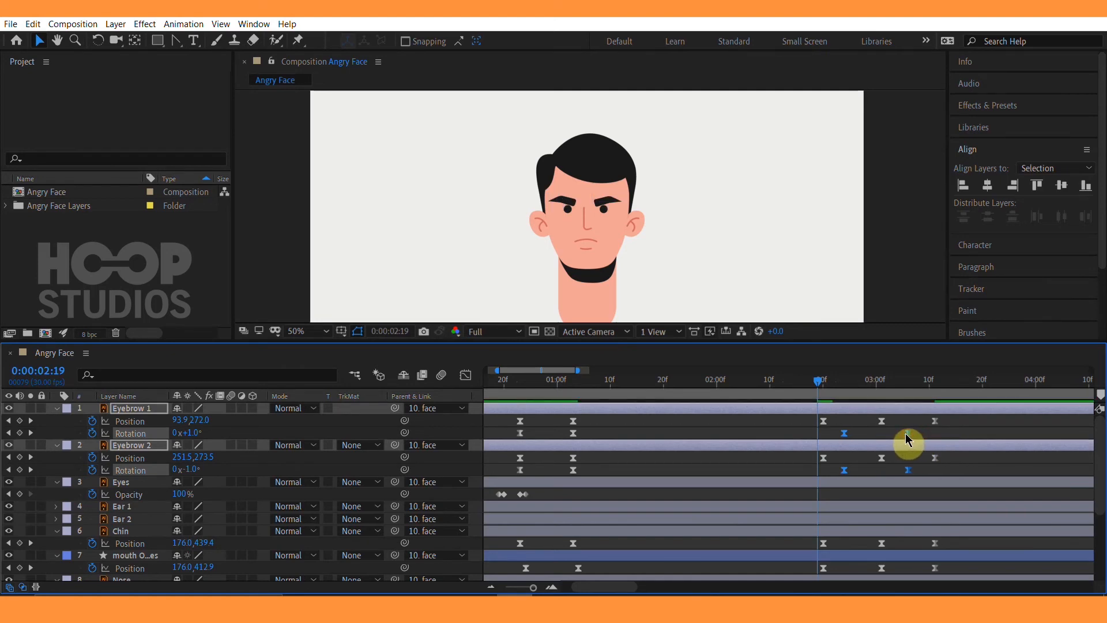
# Select the Shadow layer and add a Position keyframe at 0:00:02:20.
pyautogui.click(825, 386)
pyautogui.scroll(1, 642, 259)
pyautogui.moveTo(662, 256); pyautogui.dragTo(744, 146)
pyautogui.click(685, 245)
pyautogui.scroll(-4, 841, 464)
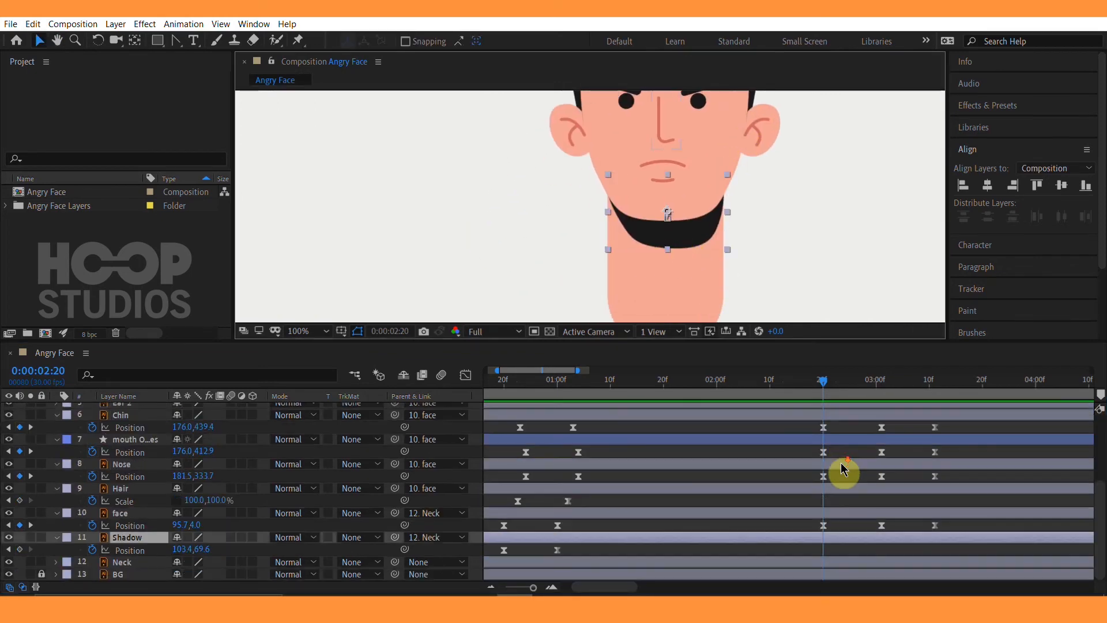
pyautogui.click(20, 550)
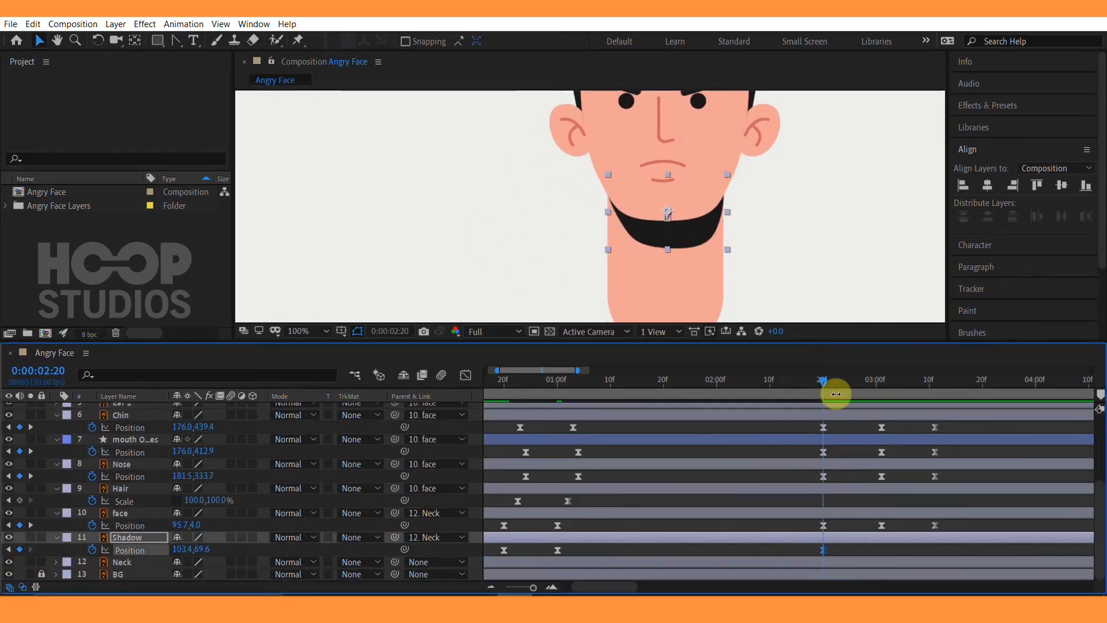
# Raise the Shadow at 0:00:03:01 to Position 103.4, 53.6 and copy its 0:00:02:20 keyframe to 0:00:03:11.
pyautogui.moveTo(826, 384); pyautogui.dragTo(880, 387)
pyautogui.moveTo(705, 245); pyautogui.dragTo(707, 236)
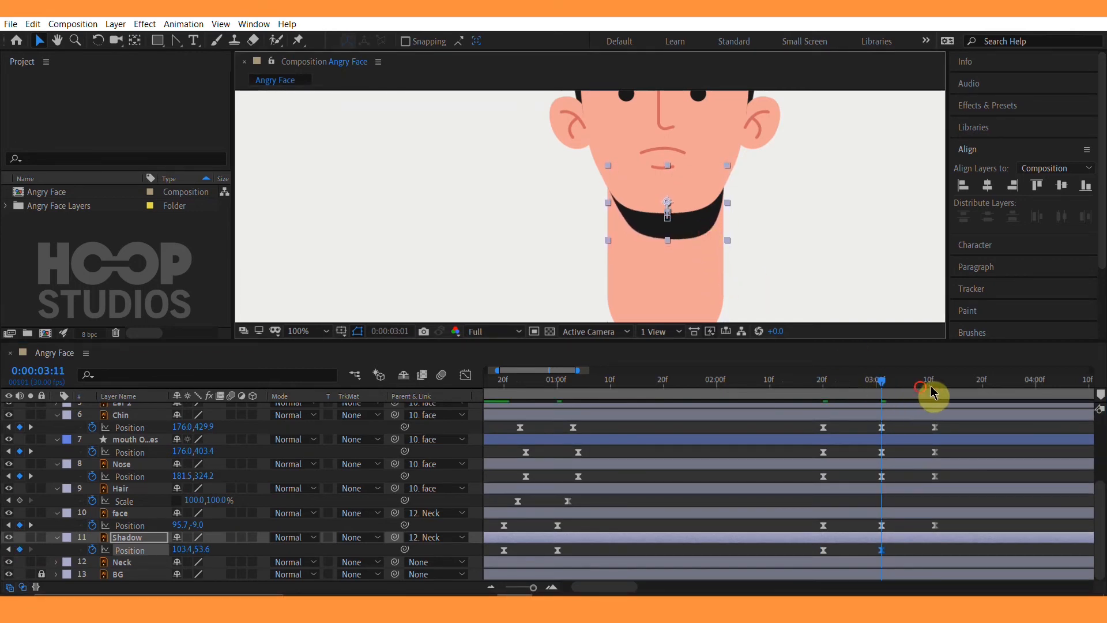
pyautogui.moveTo(931, 386); pyautogui.dragTo(933, 386)
pyautogui.moveTo(848, 547); pyautogui.dragTo(803, 555)
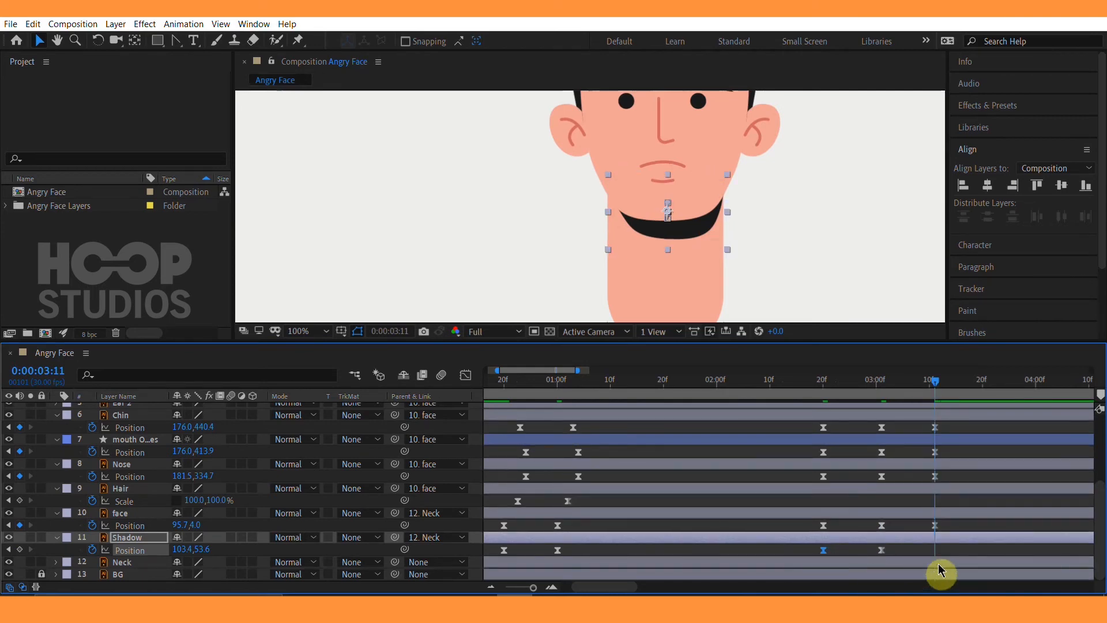
pyautogui.hotkey('ctrl', 'v')
pyautogui.moveTo(950, 546); pyautogui.dragTo(805, 559)
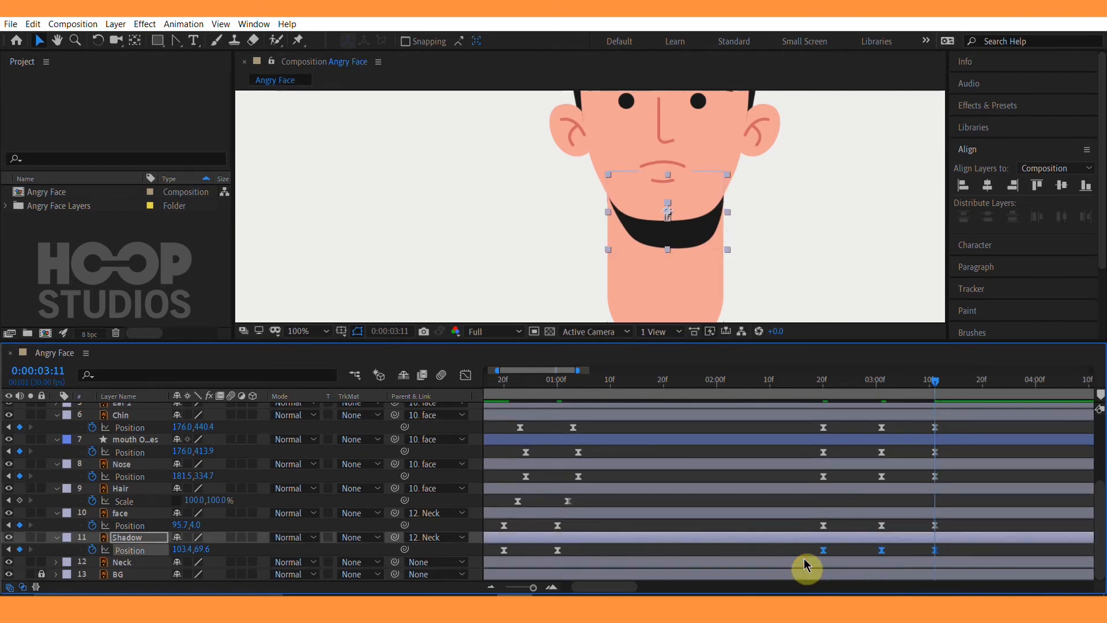
# Preview the head movement with the animated neck shadow from 0:00:02:19.
pyautogui.scroll(-1, 736, 220)
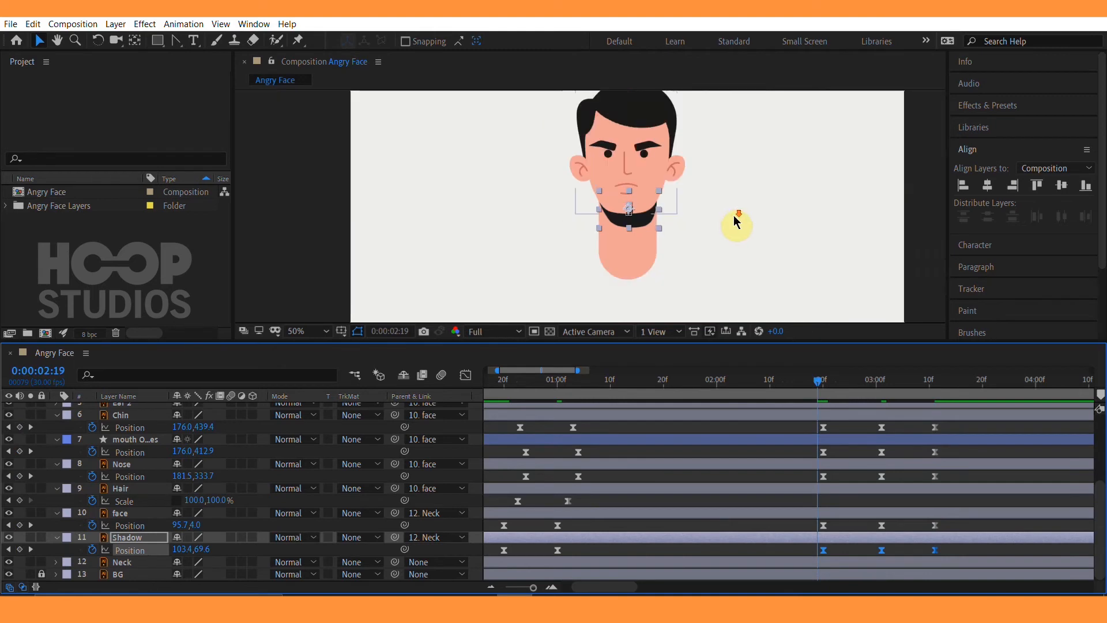
pyautogui.moveTo(735, 223); pyautogui.dragTo(728, 243)
pyautogui.press('space')
# Select the mouth layer and reveal all its keyframed properties with the current time at 0:00:02:20.
pyautogui.click(813, 385)
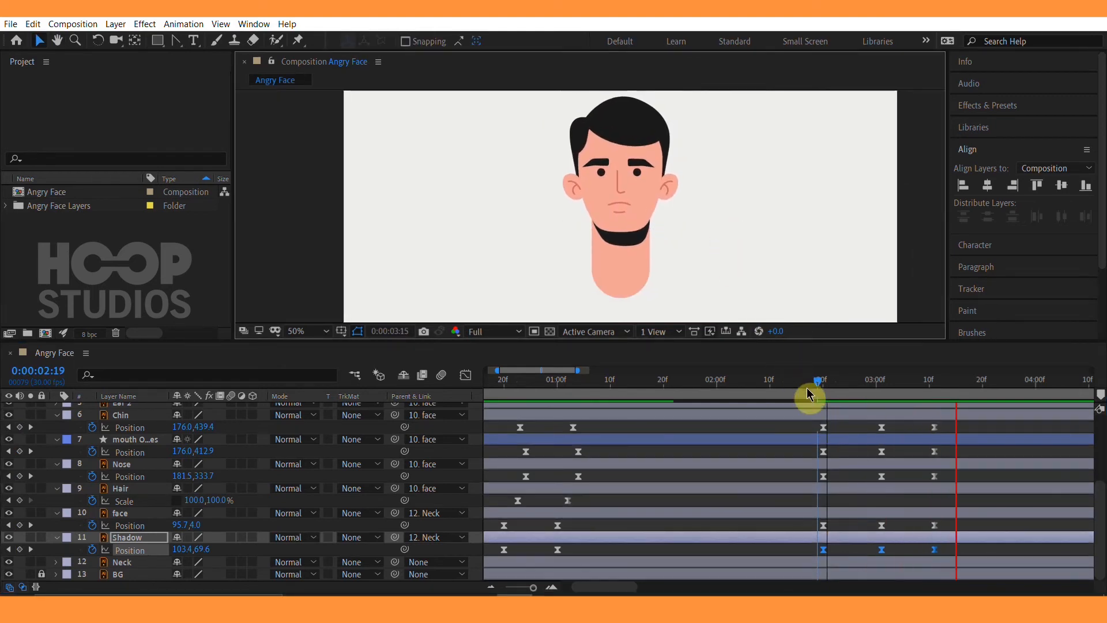
pyautogui.click(809, 446)
pyautogui.click(810, 443)
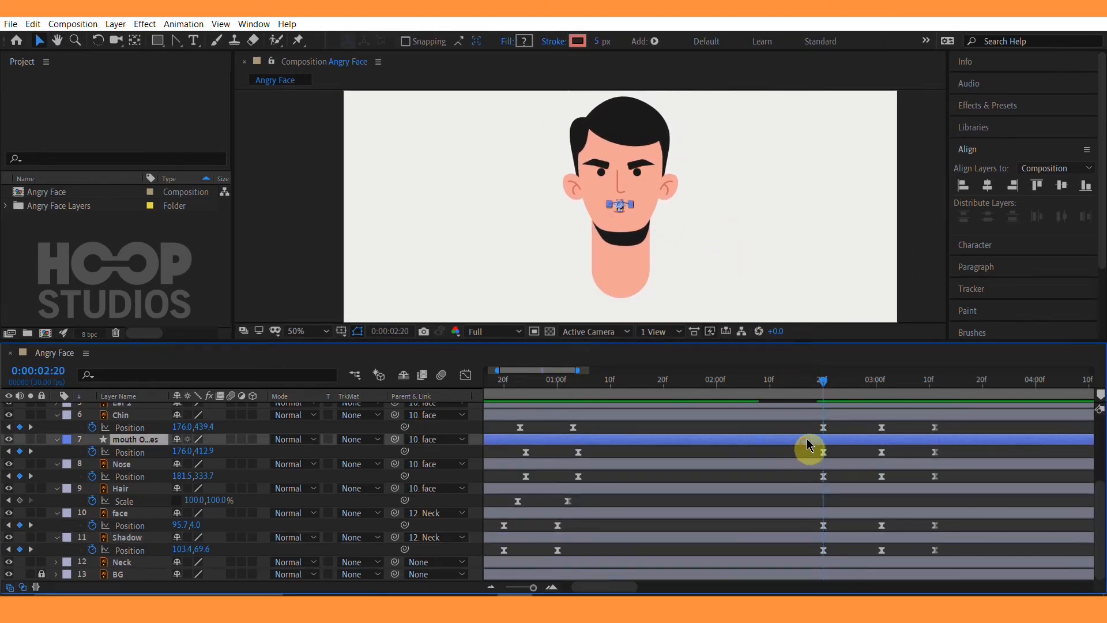
pyautogui.scroll(4, 650, 250)
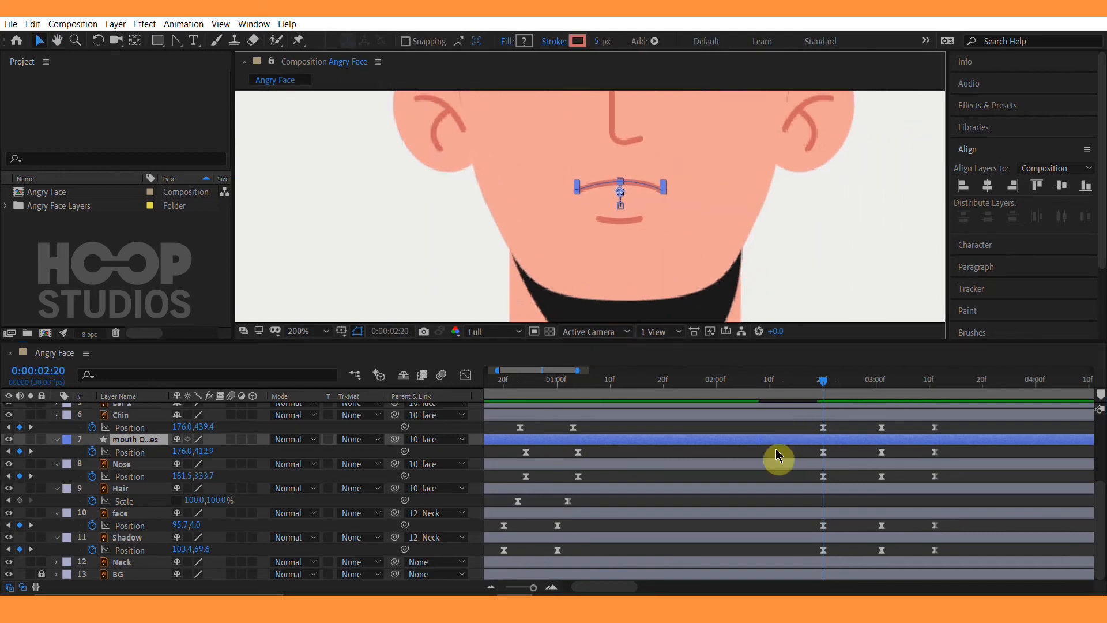
pyautogui.press('u')
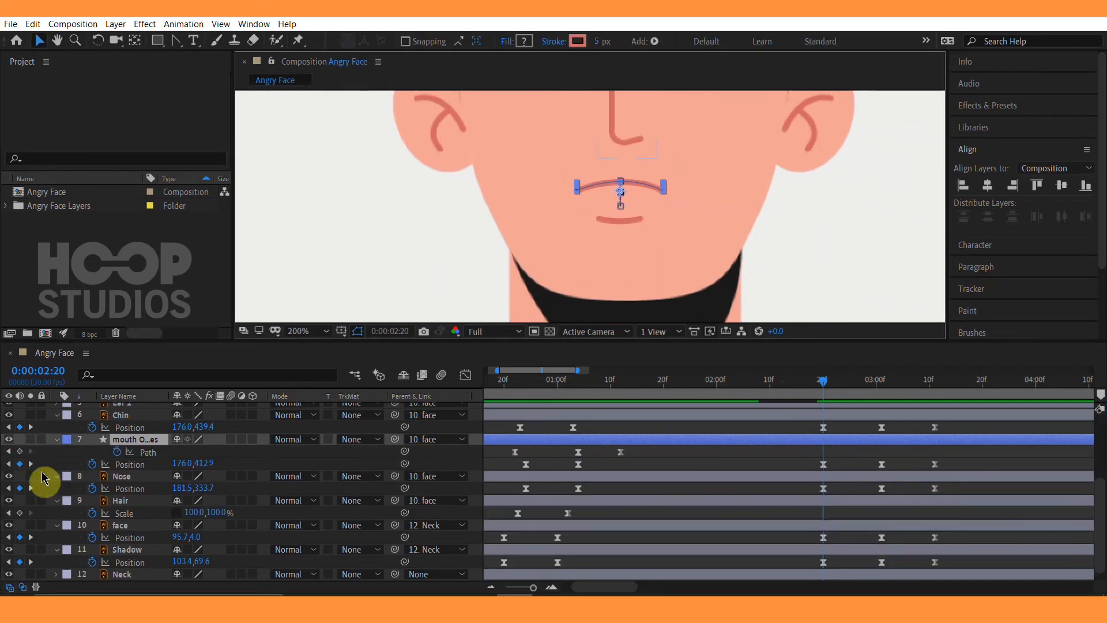
# Add a mouth Path keyframe at 0:00:02:20 and straighten the mouth curve into a flat line at 0:00:03:01.
pyautogui.moveTo(837, 386)
pyautogui.mouseDown()
pyautogui.moveTo(869, 387)
pyautogui.moveTo(828, 388)
pyautogui.mouseUp()
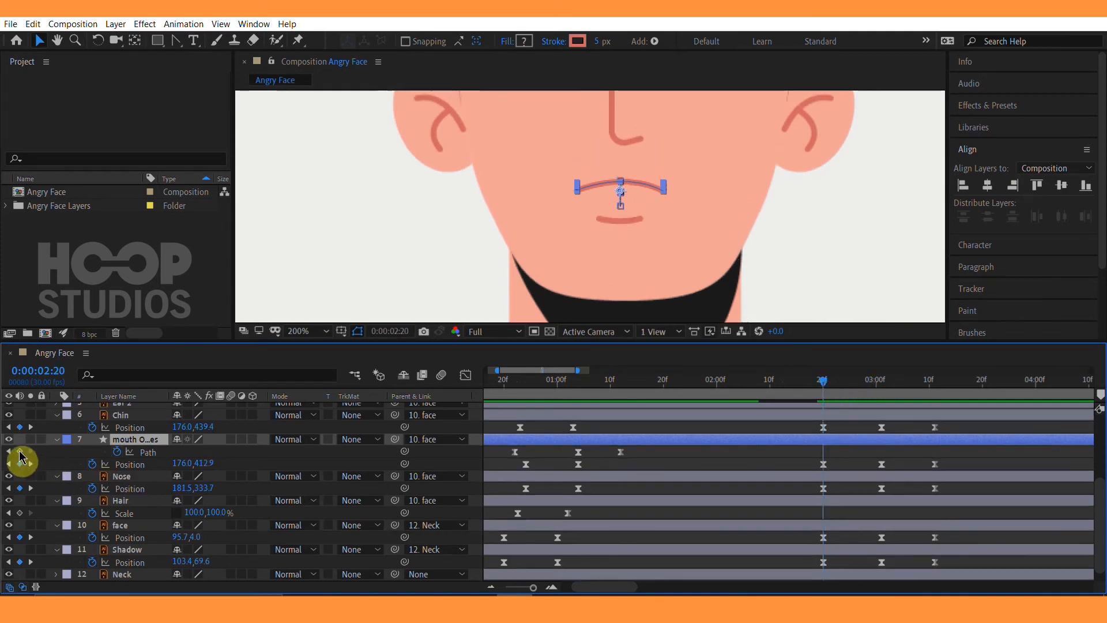
pyautogui.click(20, 453)
pyautogui.click(879, 383)
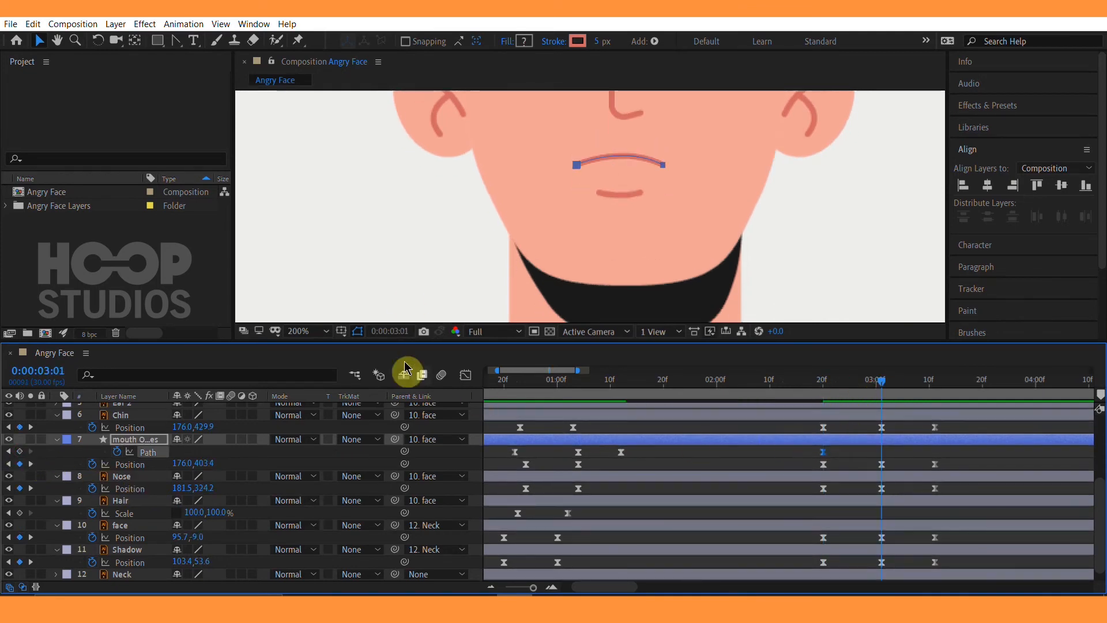
pyautogui.moveTo(669, 150); pyautogui.dragTo(625, 215)
pyautogui.scroll(1, 659, 171)
pyautogui.moveTo(633, 149); pyautogui.dragTo(620, 184)
pyautogui.click(943, 439)
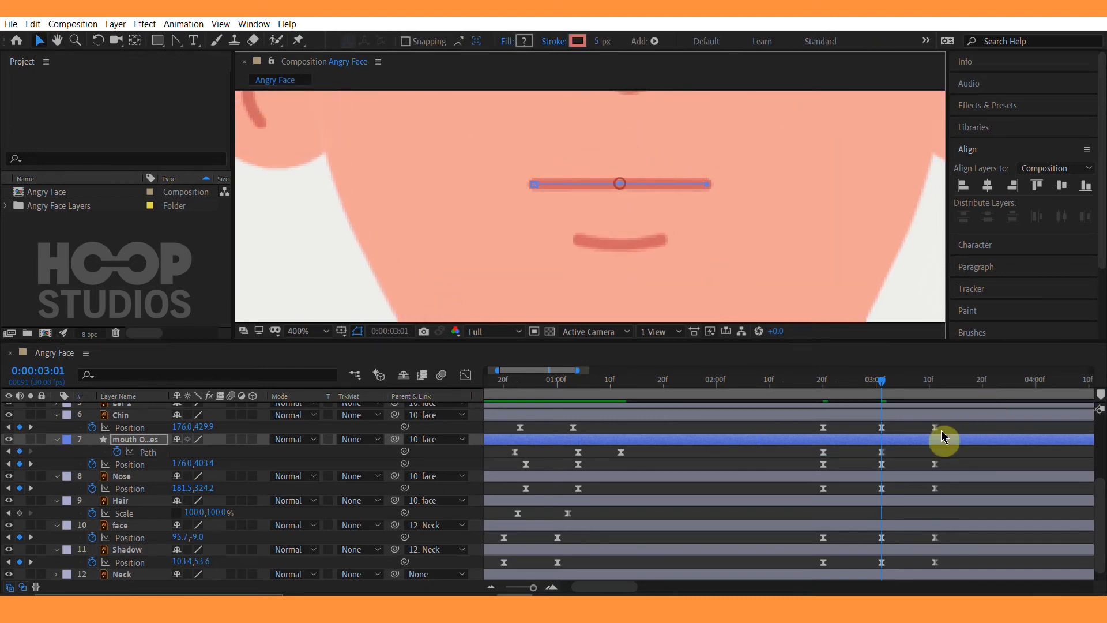
pyautogui.moveTo(901, 445); pyautogui.dragTo(813, 455)
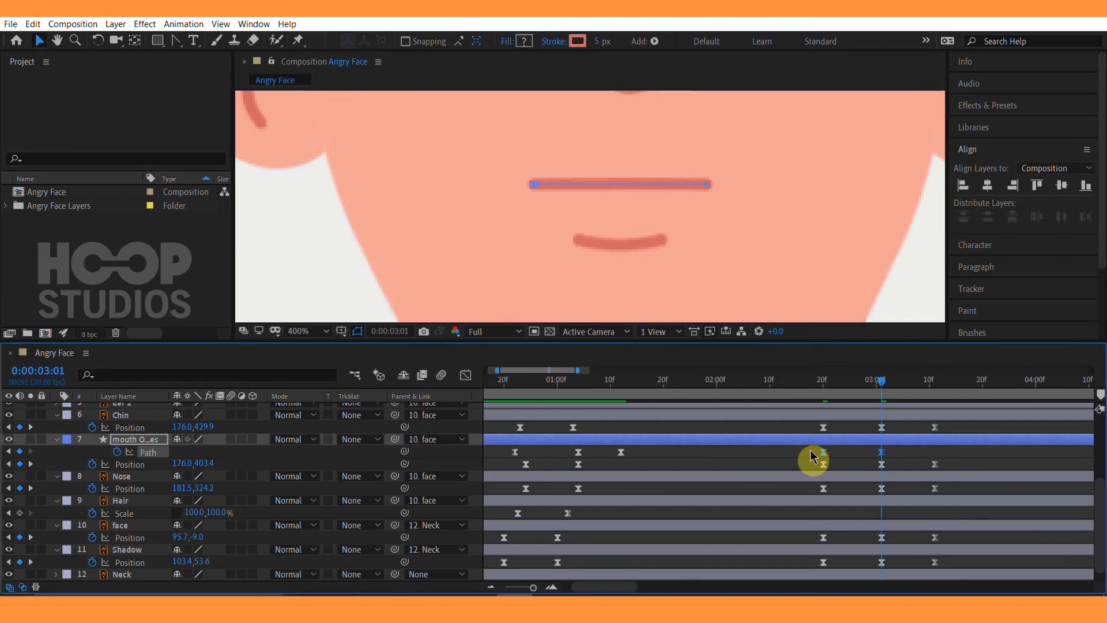
# Preview the mouth straightening together with the head movement from 0:00:02:13.
pyautogui.moveTo(813, 382); pyautogui.dragTo(786, 382)
pyautogui.scroll(-4, 715, 230)
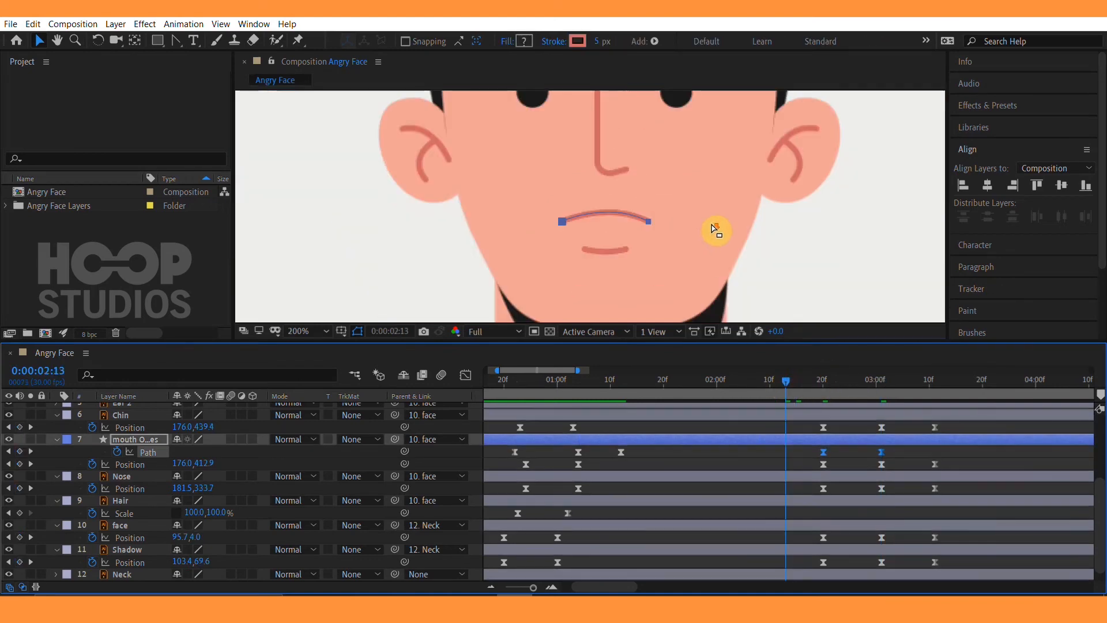
pyautogui.press('space')
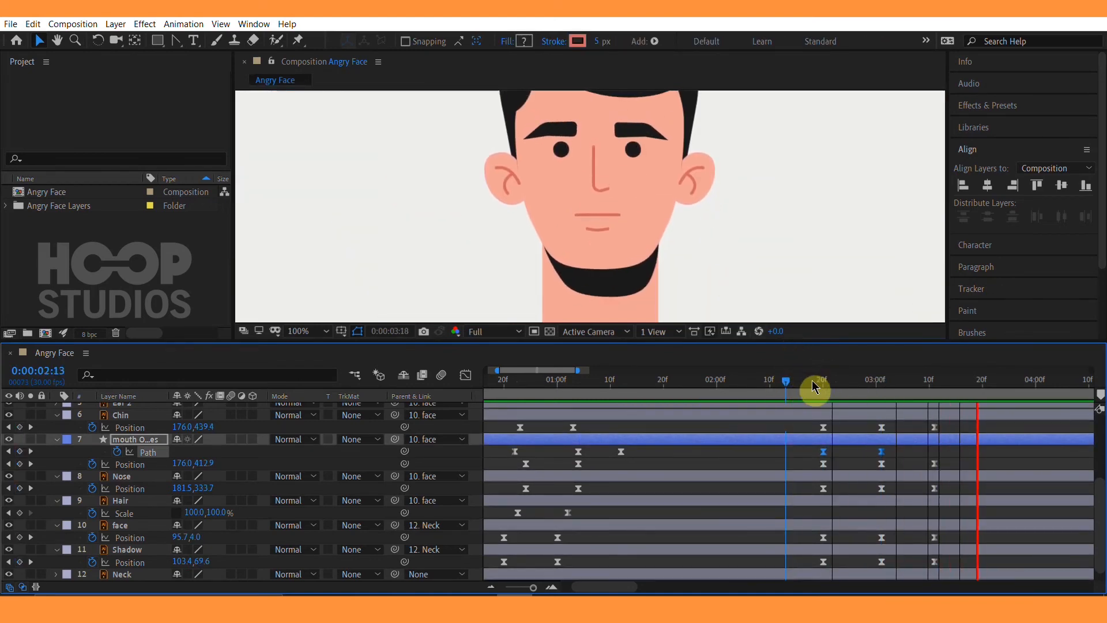
pyautogui.press('space')
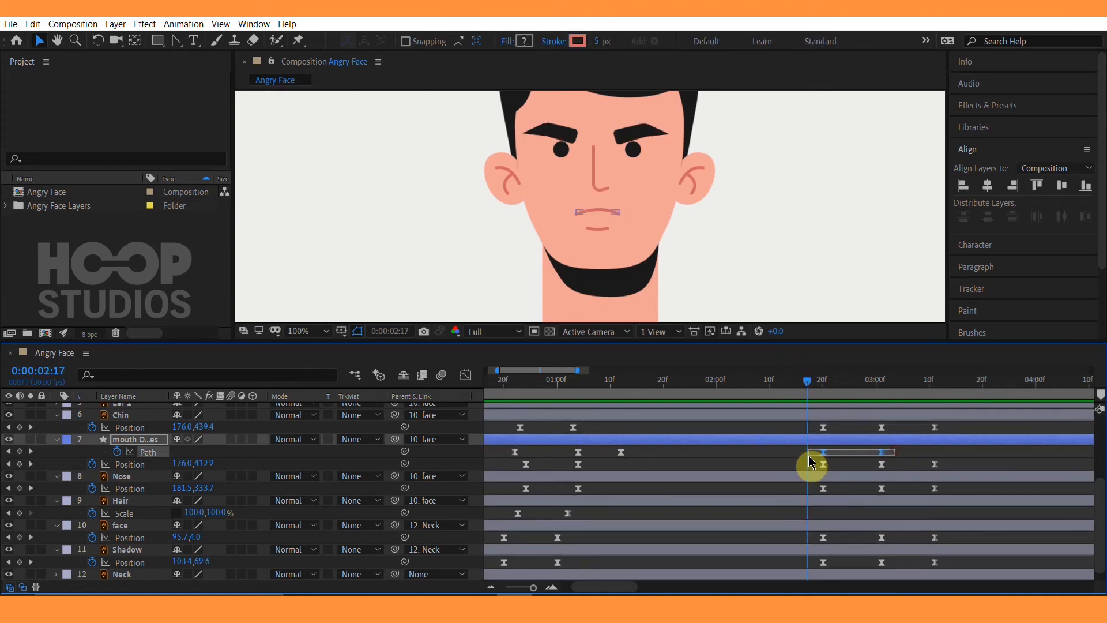
# Delay the two new mouth Path keyframes so the first sits at 0:00:02:25, and play back the new timing.
pyautogui.moveTo(827, 456); pyautogui.dragTo(853, 460)
pyautogui.press('space')
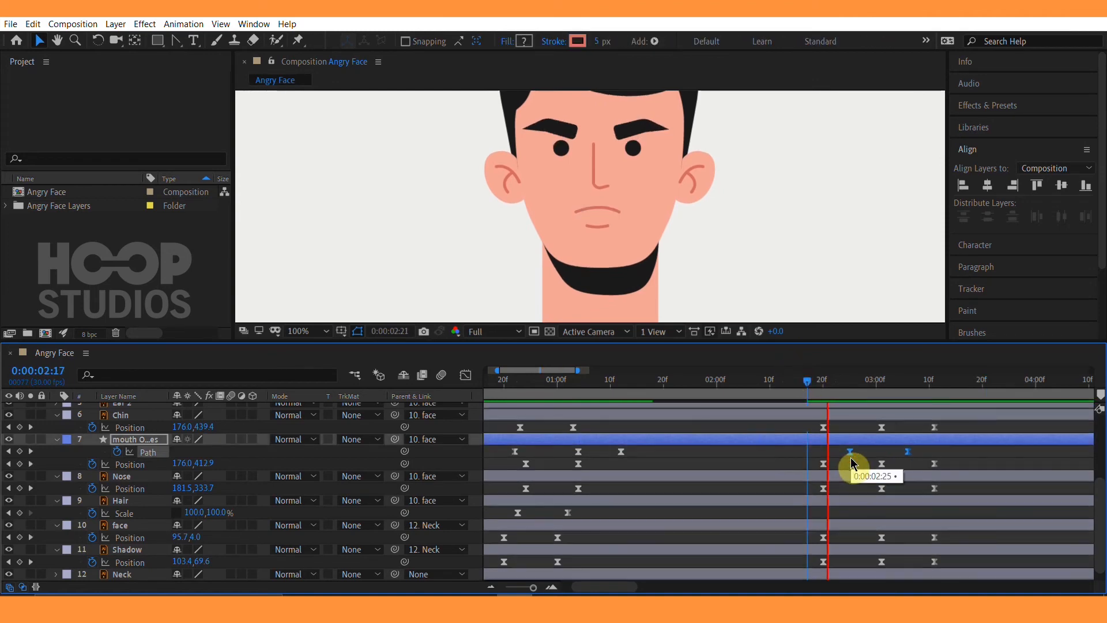
pyautogui.press('space')
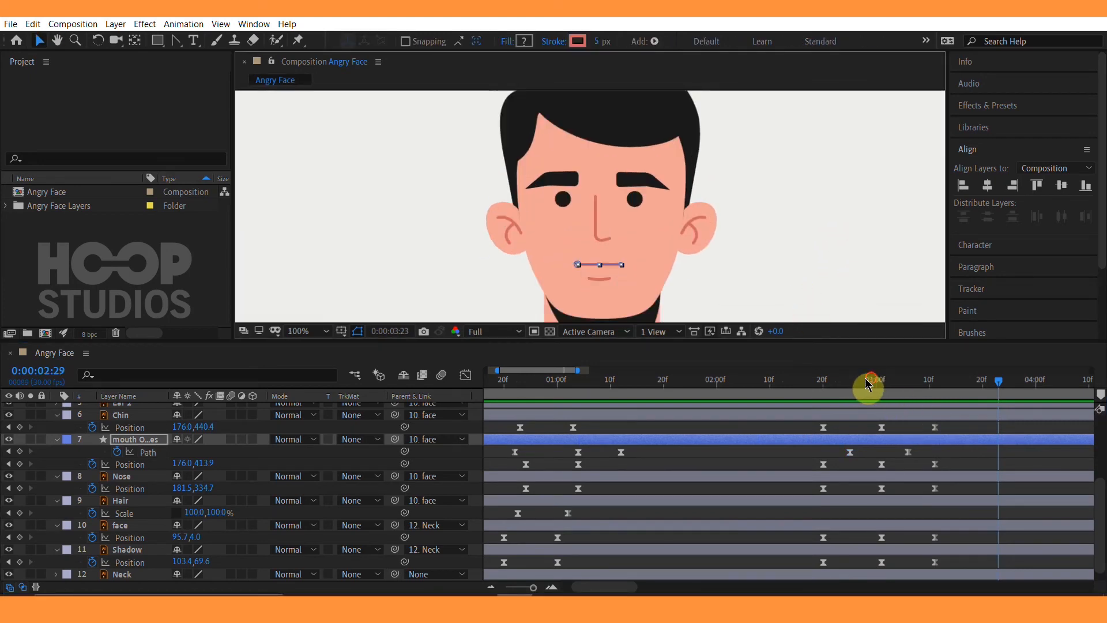
# Preview the second head movement from 0:00:02:18 with the whole head in view.
pyautogui.moveTo(869, 385); pyautogui.dragTo(811, 385)
pyautogui.press('space')
pyautogui.scroll(-1, 769, 255)
pyautogui.press('space')
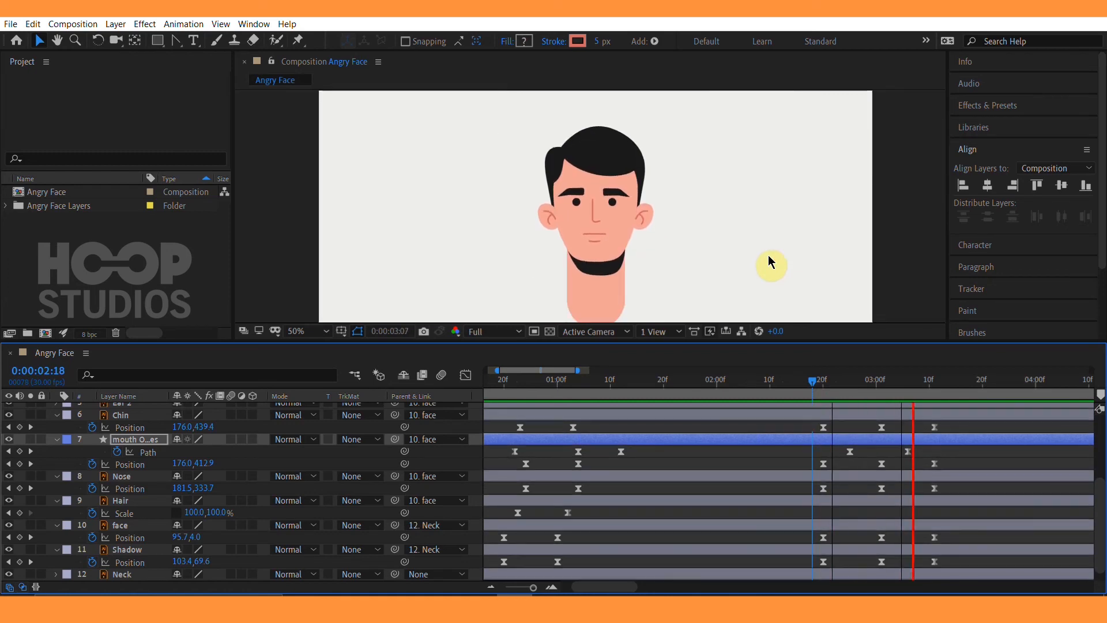
pyautogui.click(814, 386)
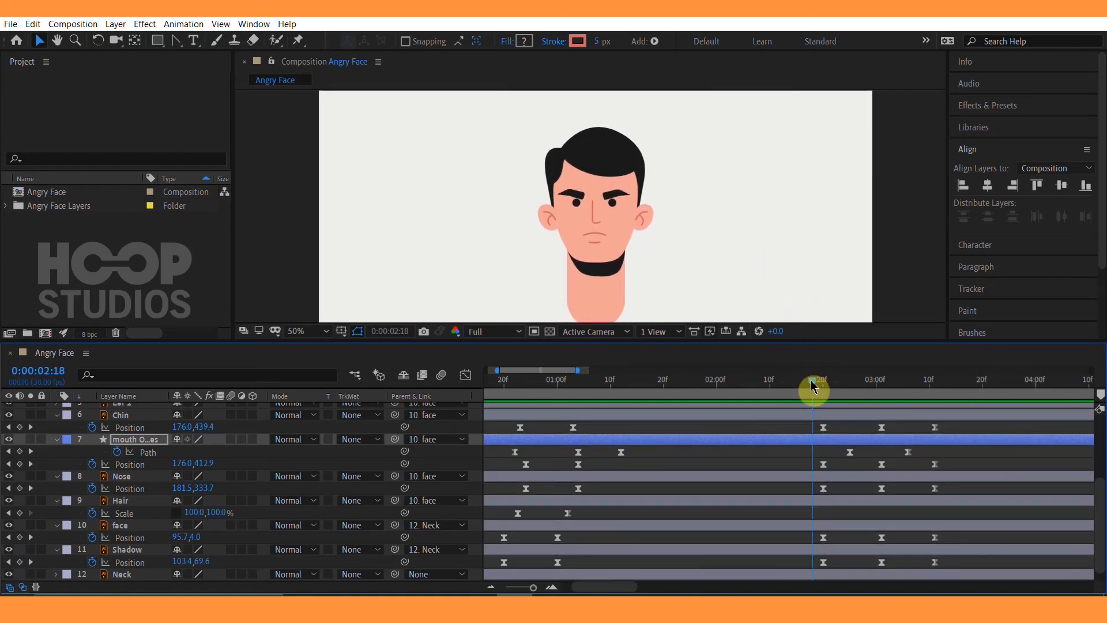
pyautogui.press('space')
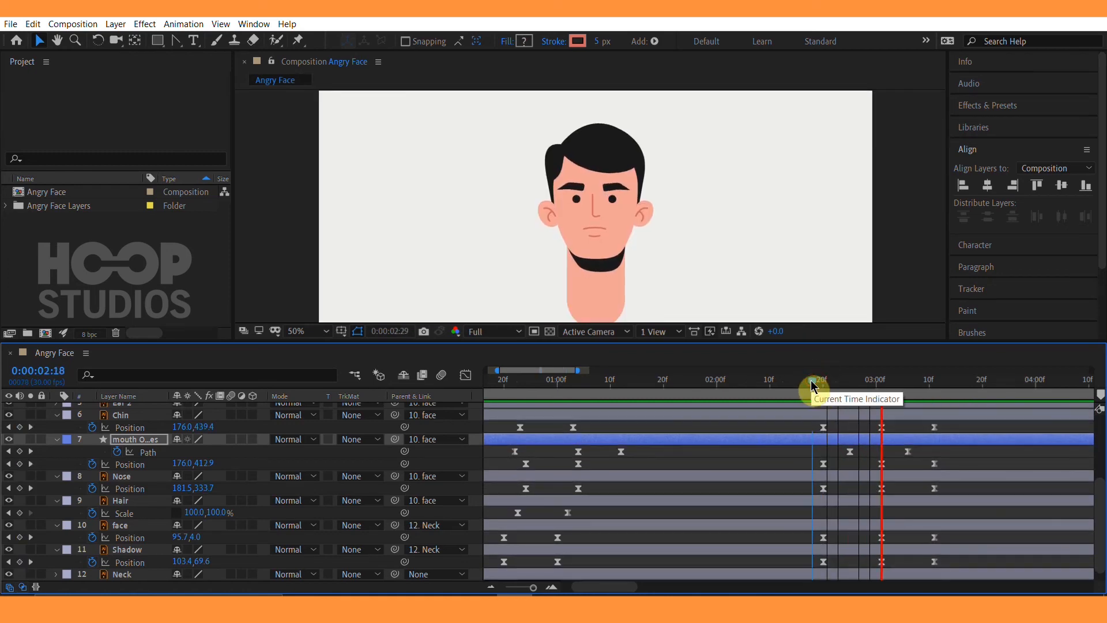
pyautogui.press('space')
# Add a Hair Scale keyframe at 0:00:02:20 and reduce the Hair's Scale to 100.0, 84.0% at 0:00:03:01.
pyautogui.scroll(1, 708, 286)
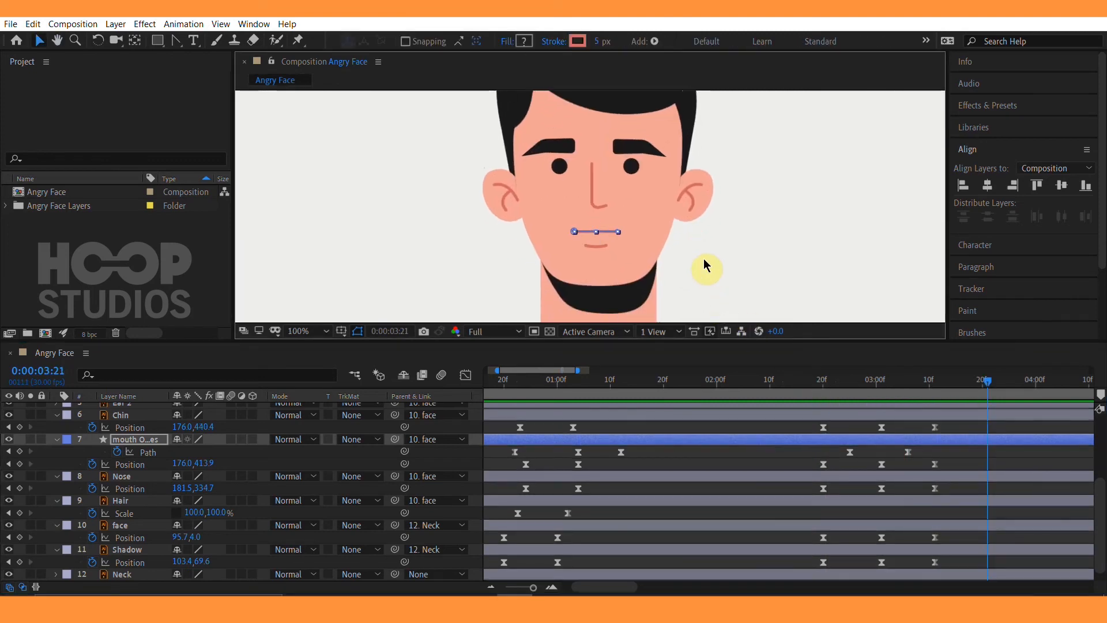
pyautogui.scroll(-1, 705, 263)
pyautogui.moveTo(702, 257); pyautogui.dragTo(694, 263)
pyautogui.click(600, 163)
pyautogui.scroll(1, 605, 176)
pyautogui.moveTo(639, 201); pyautogui.dragTo(673, 288)
pyautogui.click(828, 385)
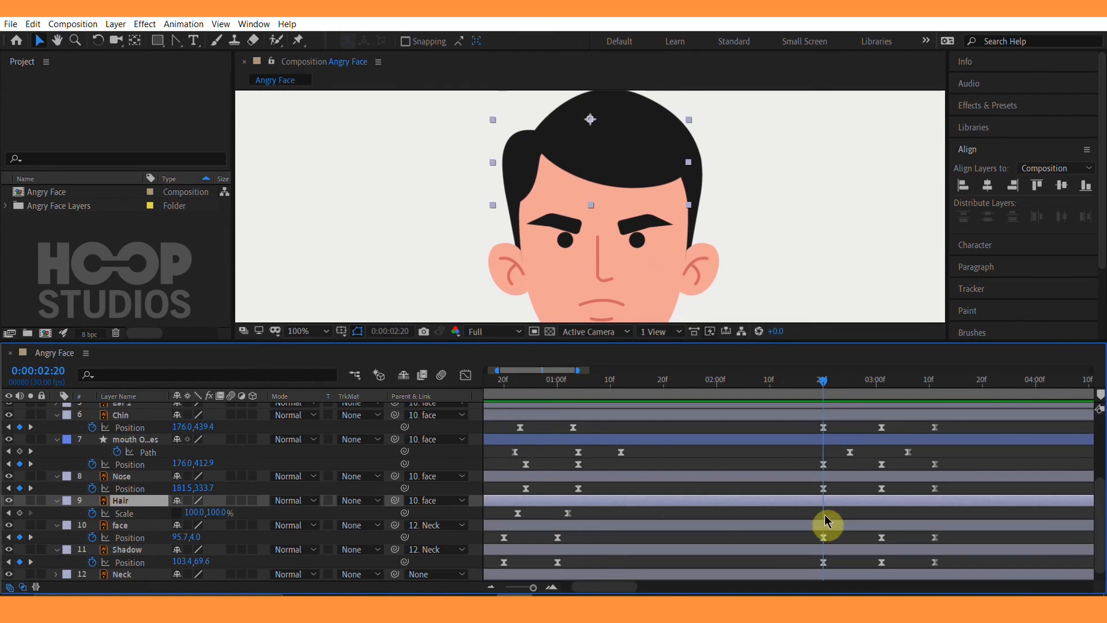
pyautogui.click(21, 514)
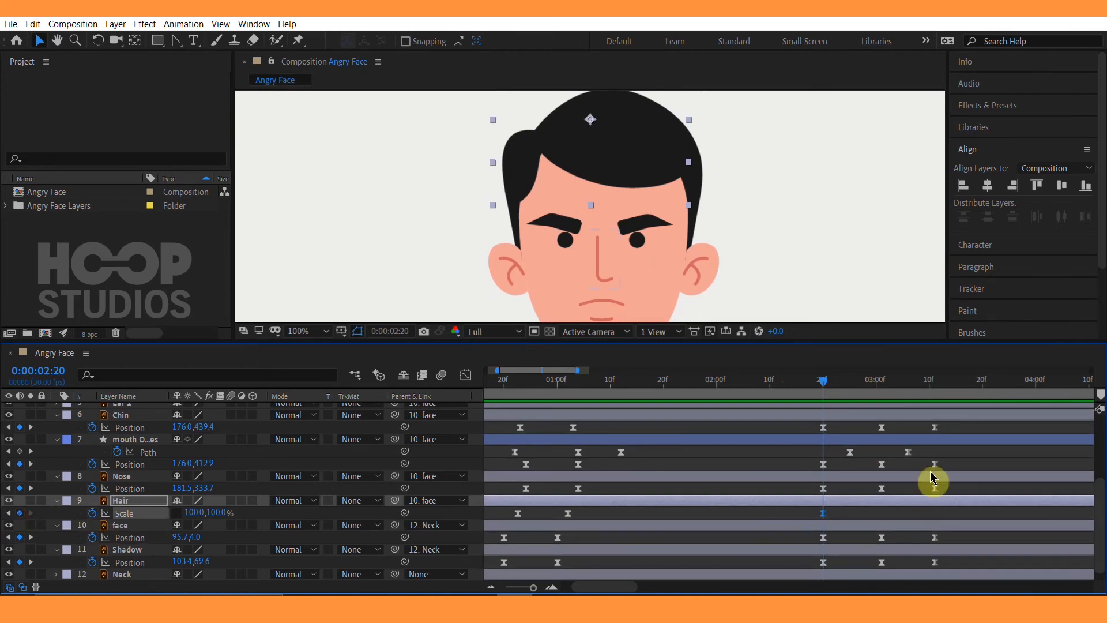
pyautogui.click(879, 393)
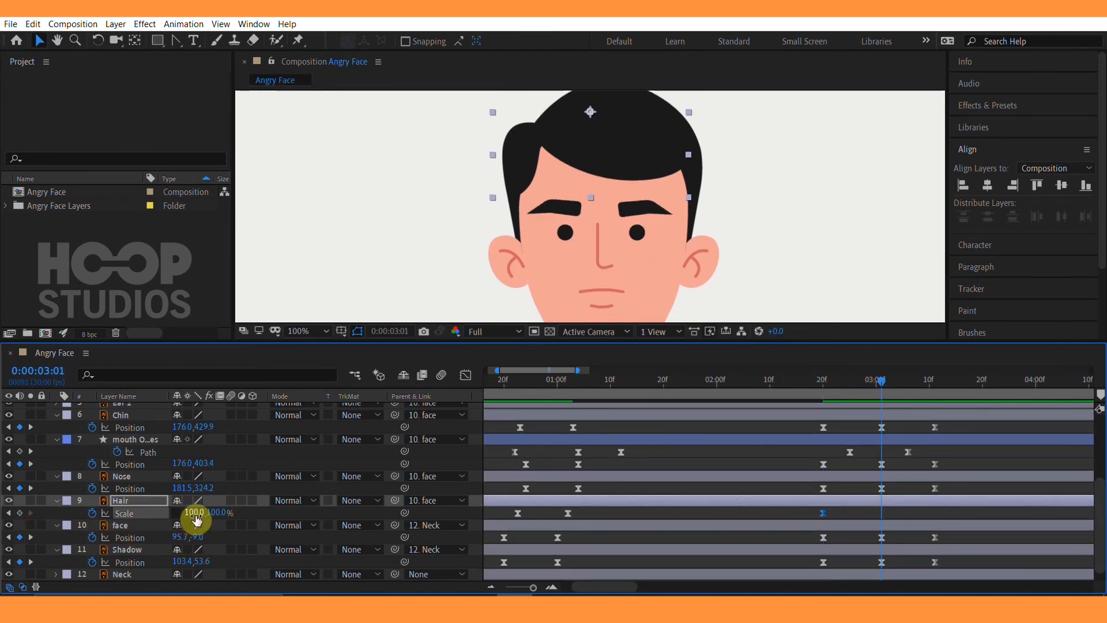
pyautogui.moveTo(213, 512); pyautogui.dragTo(203, 510)
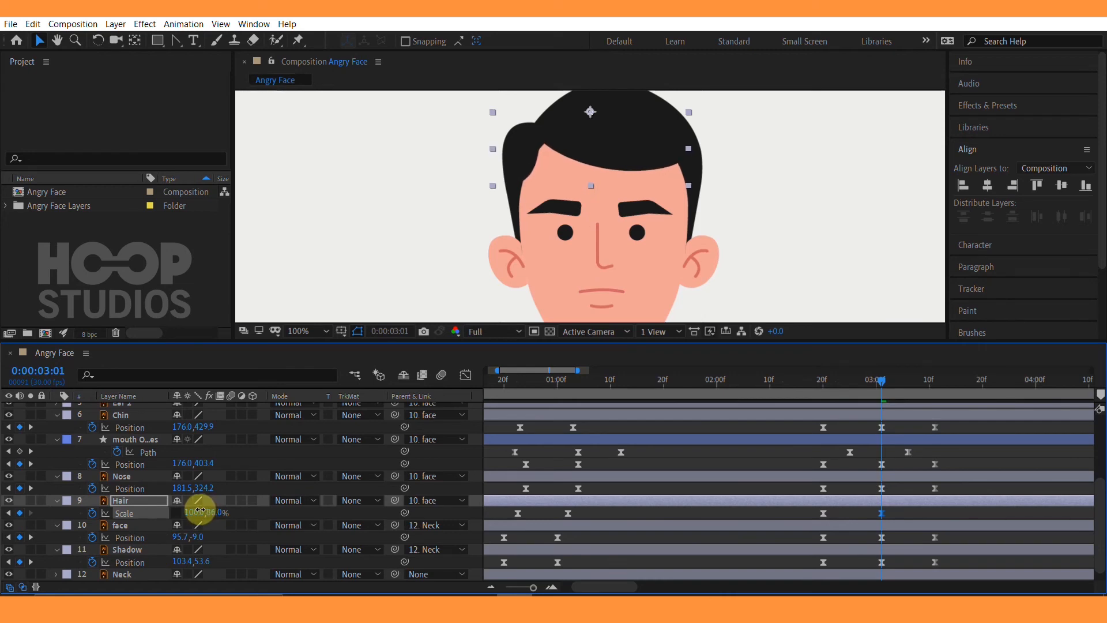
# Copy the Hair's 0:00:02:20 Scale keyframe to 0:00:03:11 and return the current time to 0:00:02:18.
pyautogui.moveTo(951, 387); pyautogui.dragTo(936, 388)
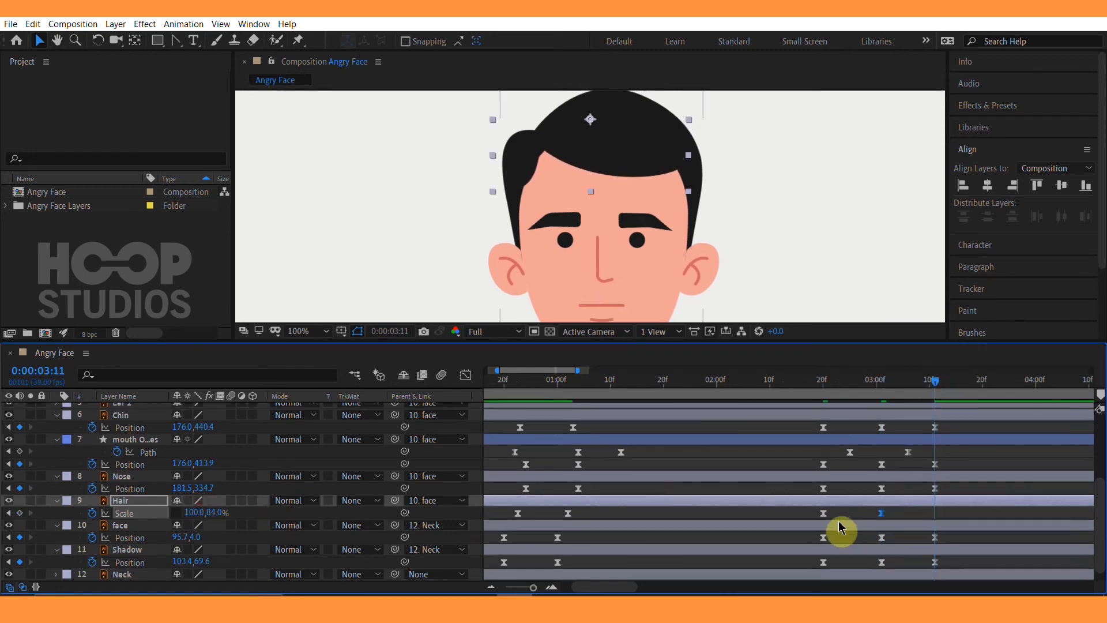
pyautogui.hotkey('ctrl', 'v')
pyautogui.moveTo(947, 514); pyautogui.dragTo(803, 517)
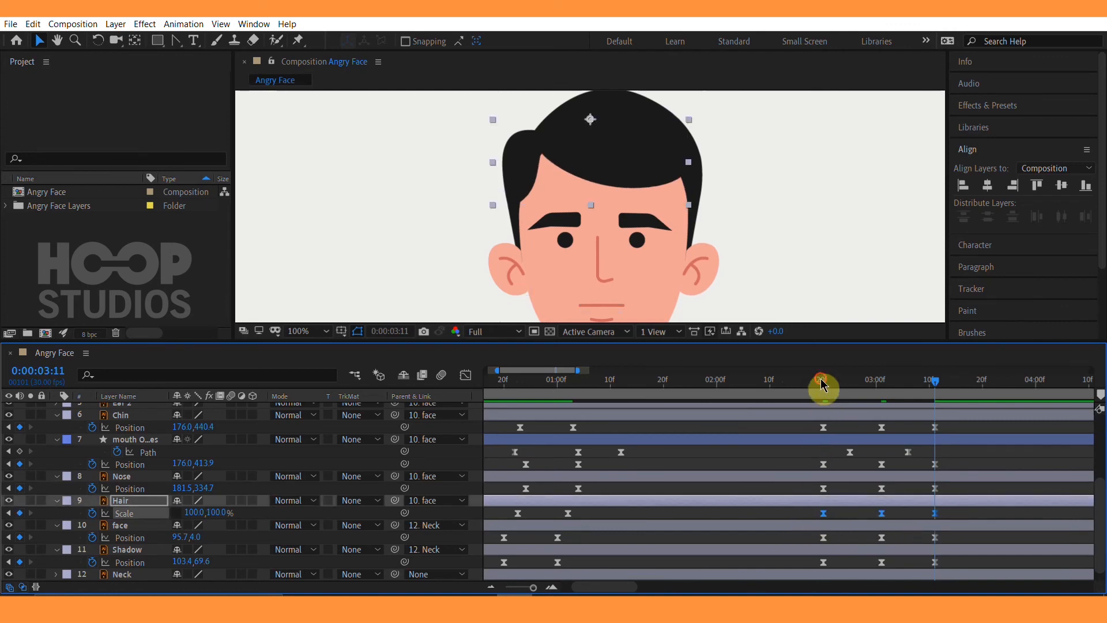
pyautogui.moveTo(823, 386); pyautogui.dragTo(812, 386)
pyautogui.click(792, 514)
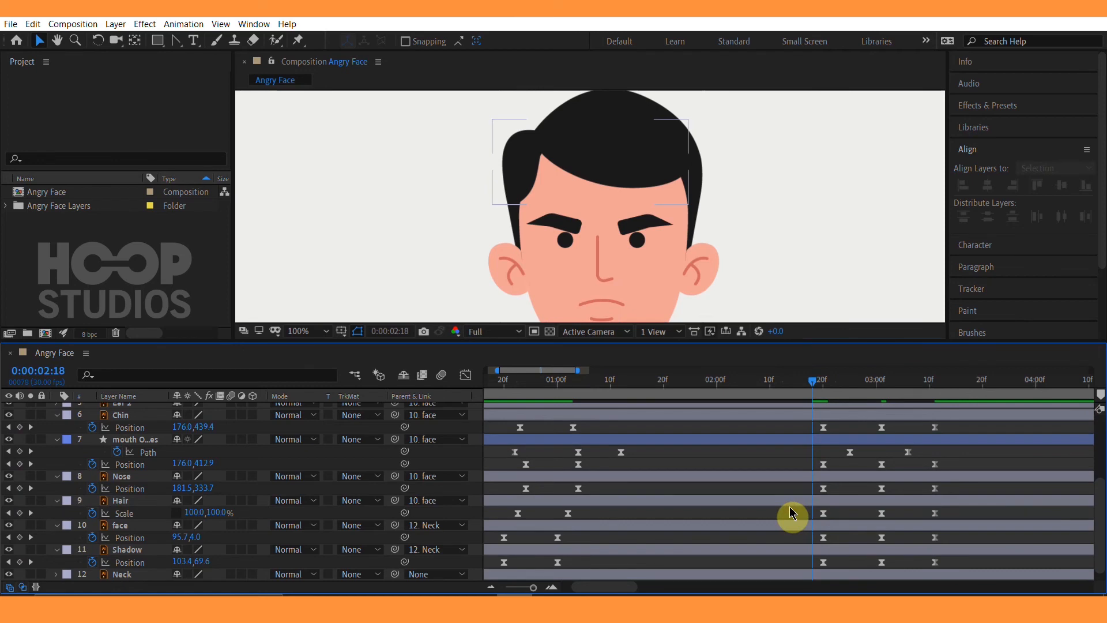
# Add an Eyes Position keyframe at 0:00:02:20 and raise the Eyes to Position 175.2, 287.0 at 0:00:03:01.
pyautogui.click(650, 227)
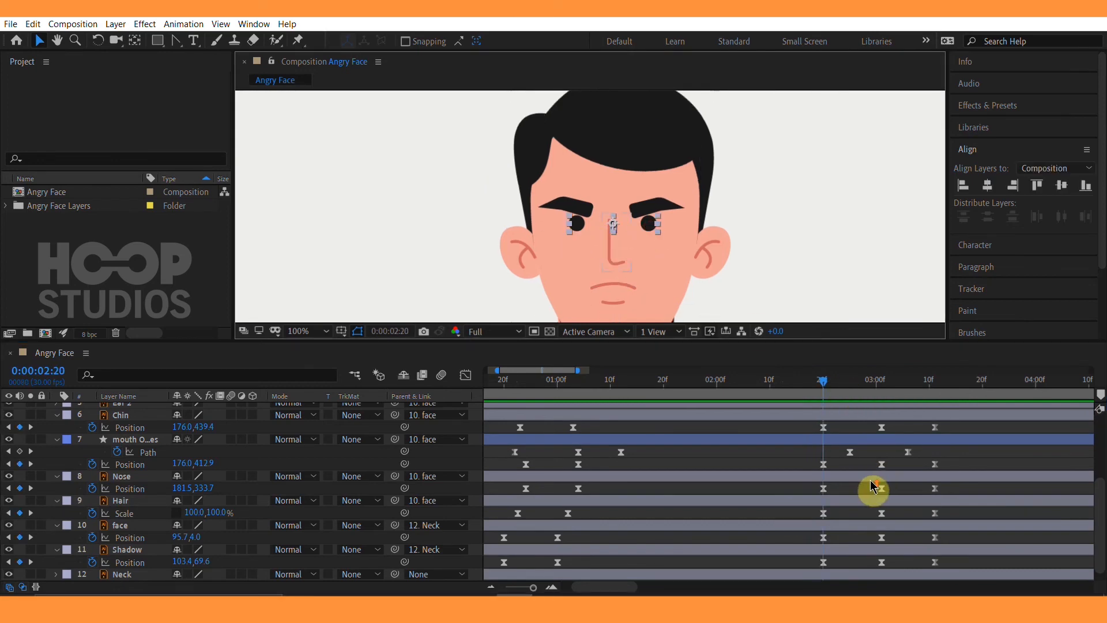
pyautogui.scroll(3, 872, 480)
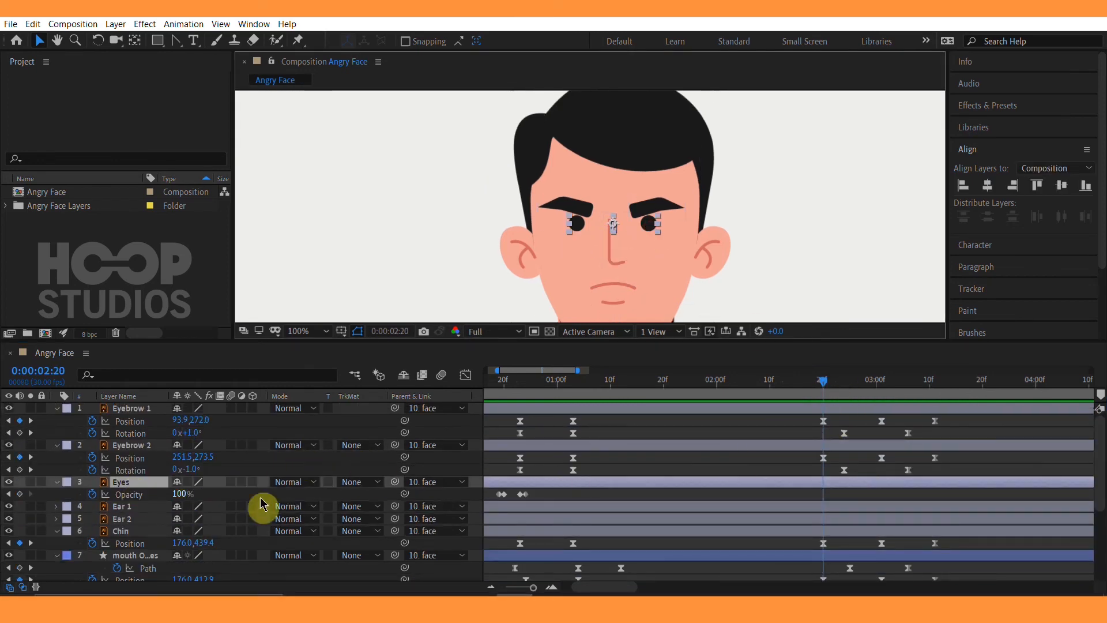
pyautogui.press('p')
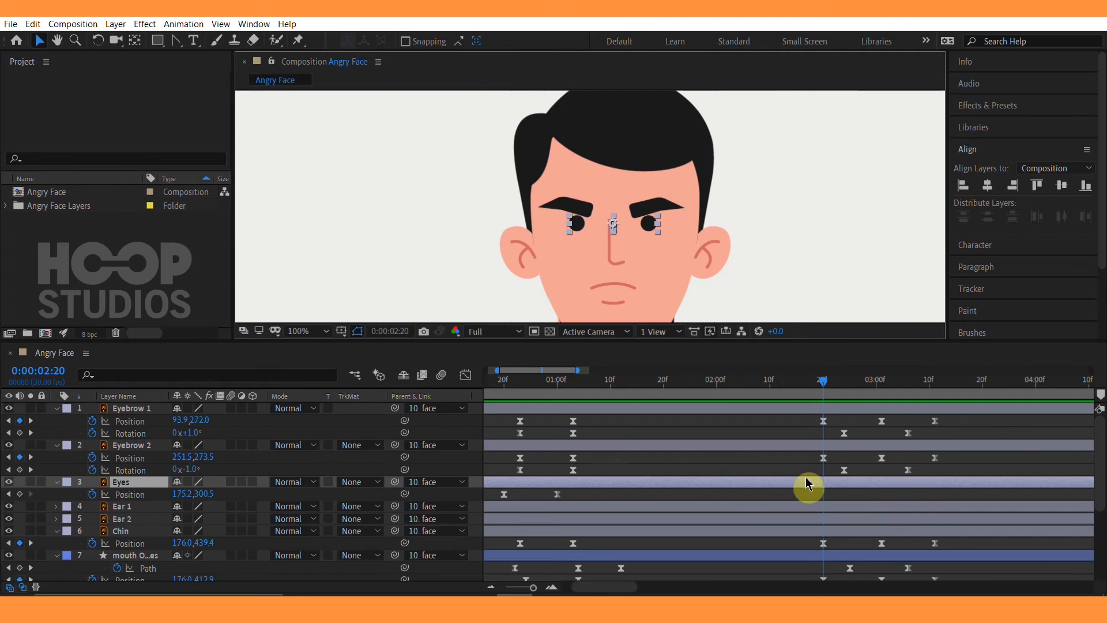
pyautogui.click(19, 493)
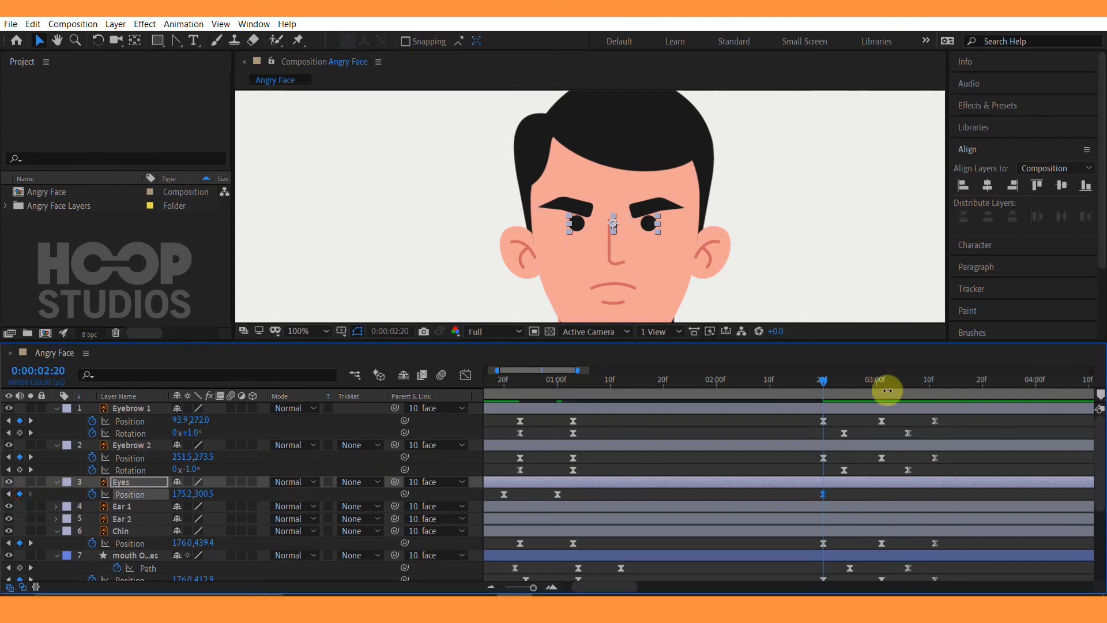
pyautogui.click(881, 389)
pyautogui.scroll(1, 638, 283)
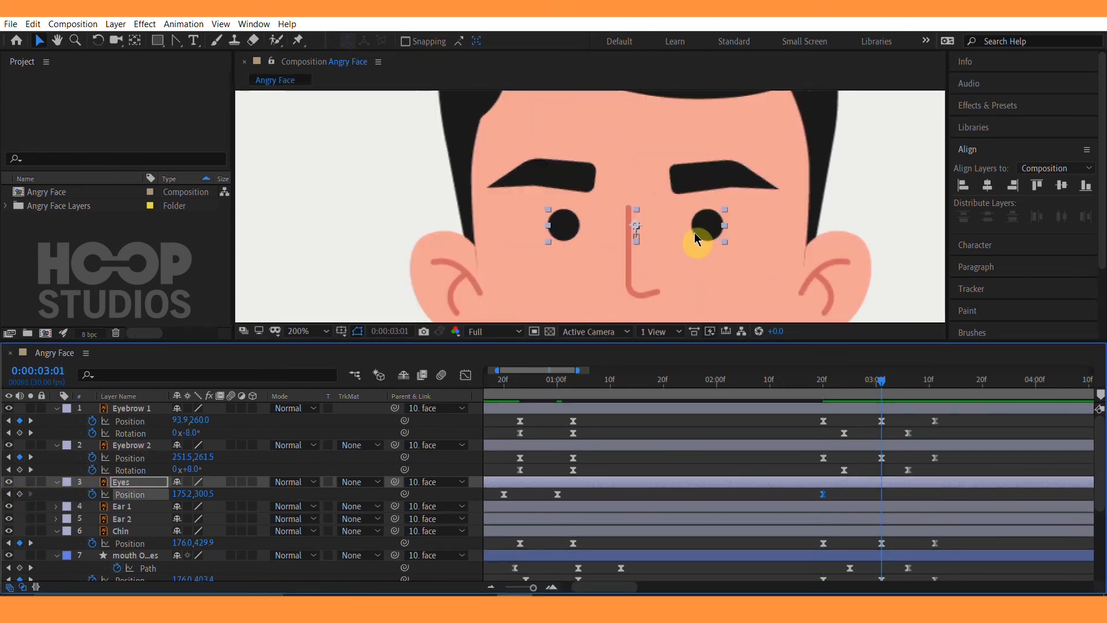
pyautogui.moveTo(697, 238); pyautogui.dragTo(703, 221)
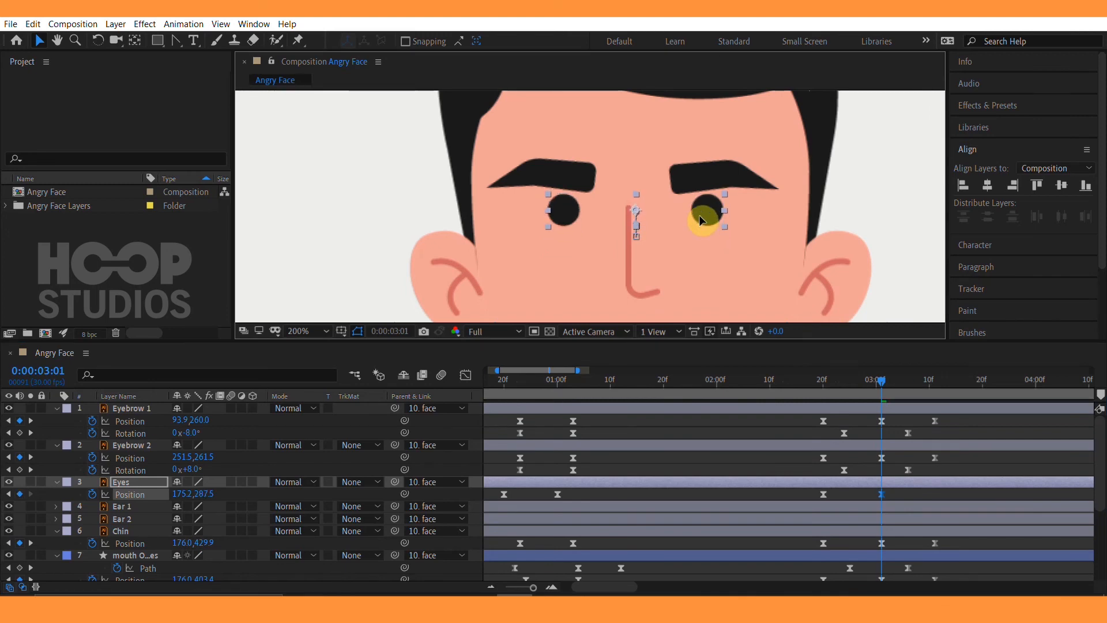
# Copy the Eyes' 0:00:02:20 Position keyframe to 0:00:03:11 and select the Eyes keyframes of the second movement.
pyautogui.moveTo(907, 389); pyautogui.dragTo(934, 386)
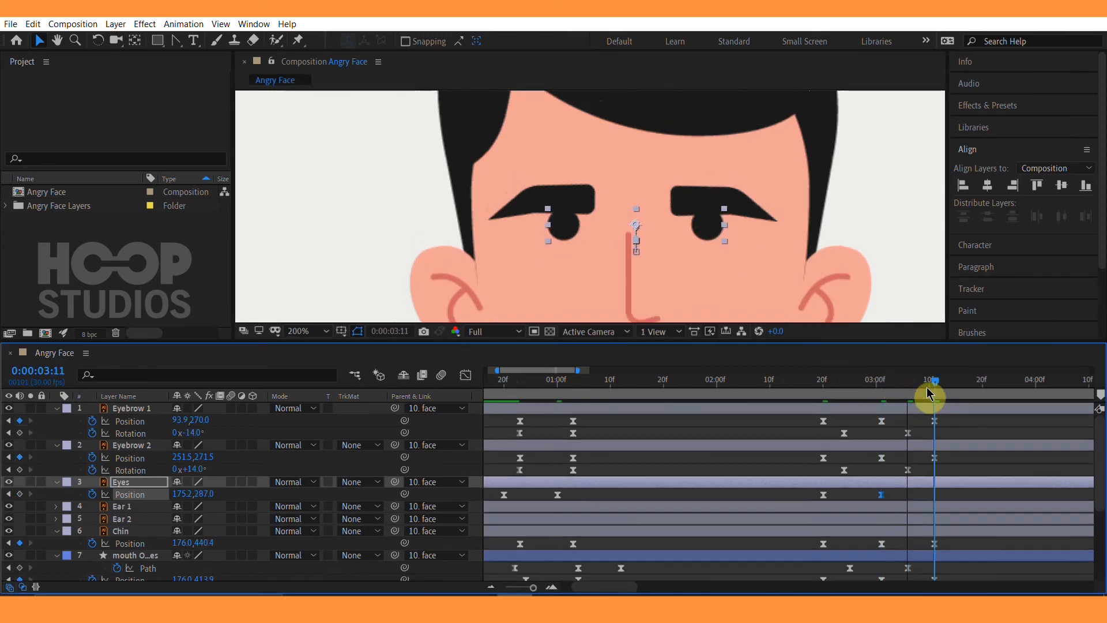
pyautogui.click(824, 494)
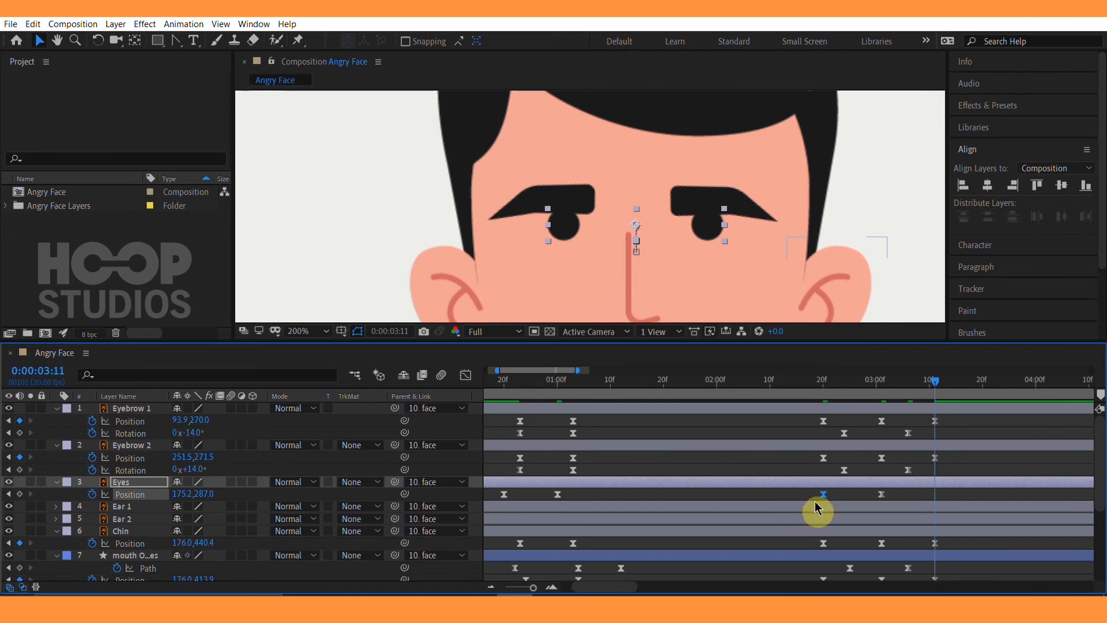
pyautogui.hotkey('ctrl', 'c')
pyautogui.hotkey('ctrl', 'v')
pyautogui.moveTo(950, 490); pyautogui.dragTo(759, 497)
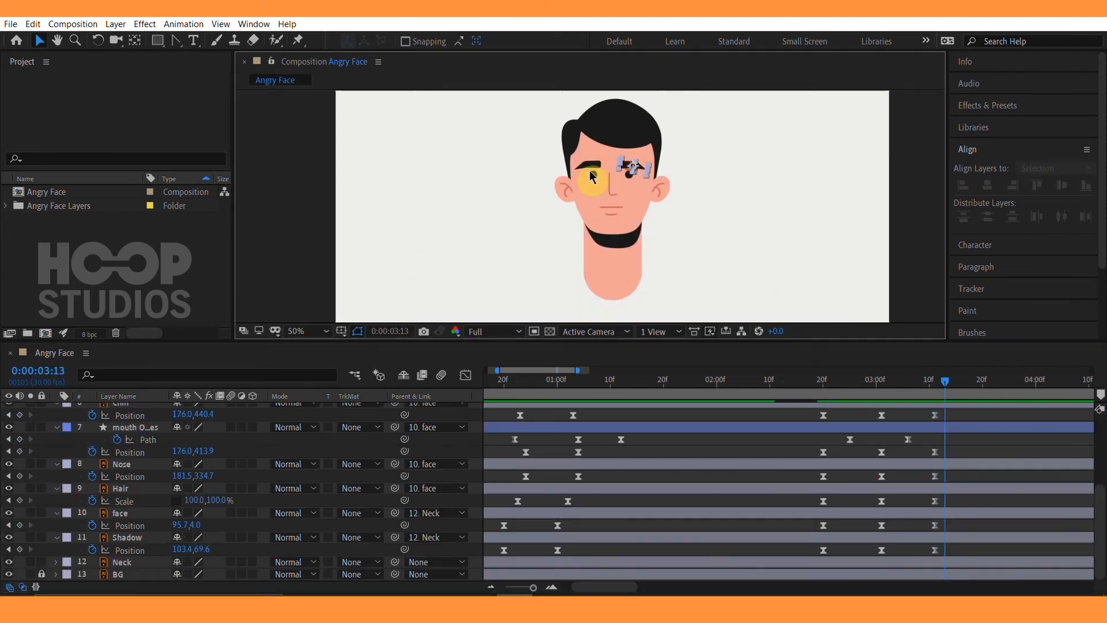
# Select the second head movement's keyframes on all layers, from the eyebrows to the Shadow, and show them in the Graph Editor.
pyautogui.keyDown('shift'); pyautogui.click(592, 175); pyautogui.keyUp('shift')
pyautogui.scroll(5, 877, 440)
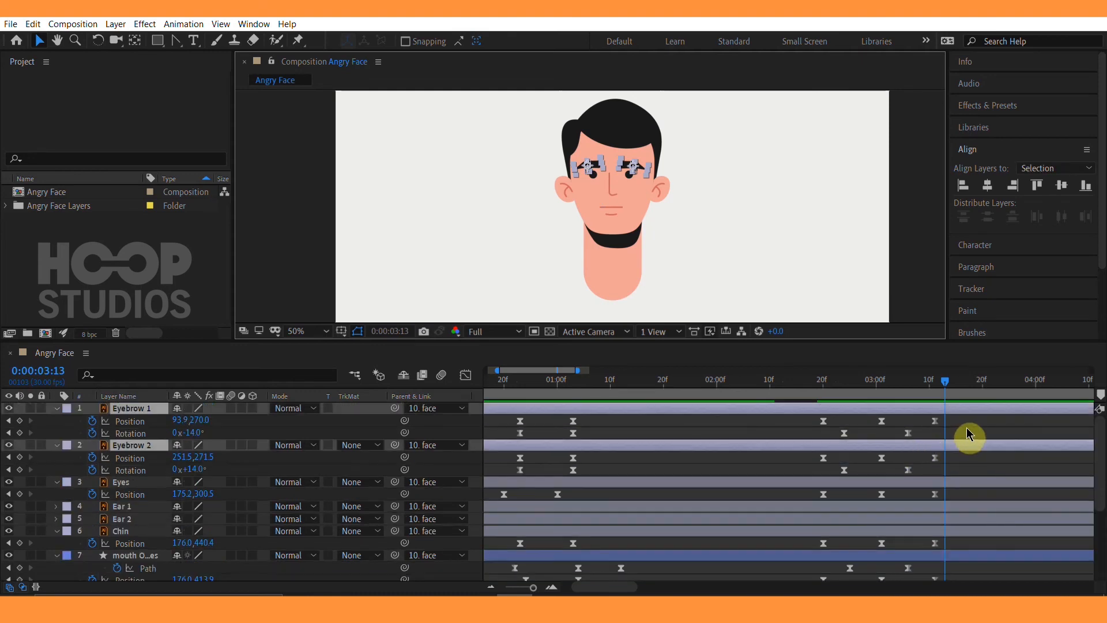
pyautogui.moveTo(969, 437); pyautogui.dragTo(792, 590)
pyautogui.click(465, 375)
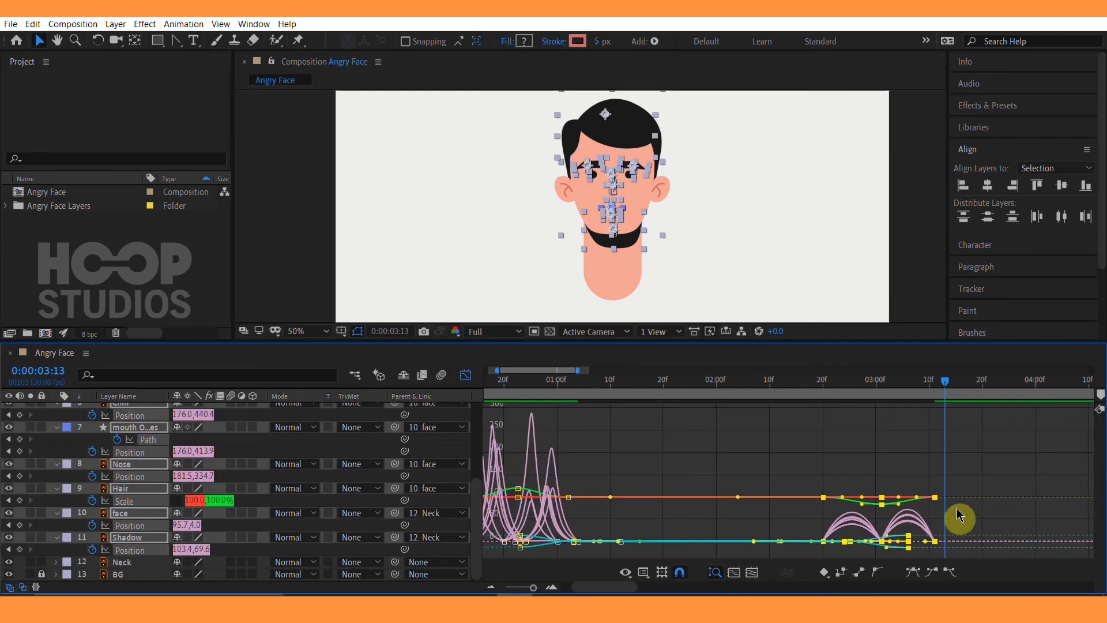
# Lengthen the ease handles so the second movement's speed curves peak sharply mid-move, and preview from 0:00:02:19.
pyautogui.moveTo(954, 466); pyautogui.dragTo(801, 574)
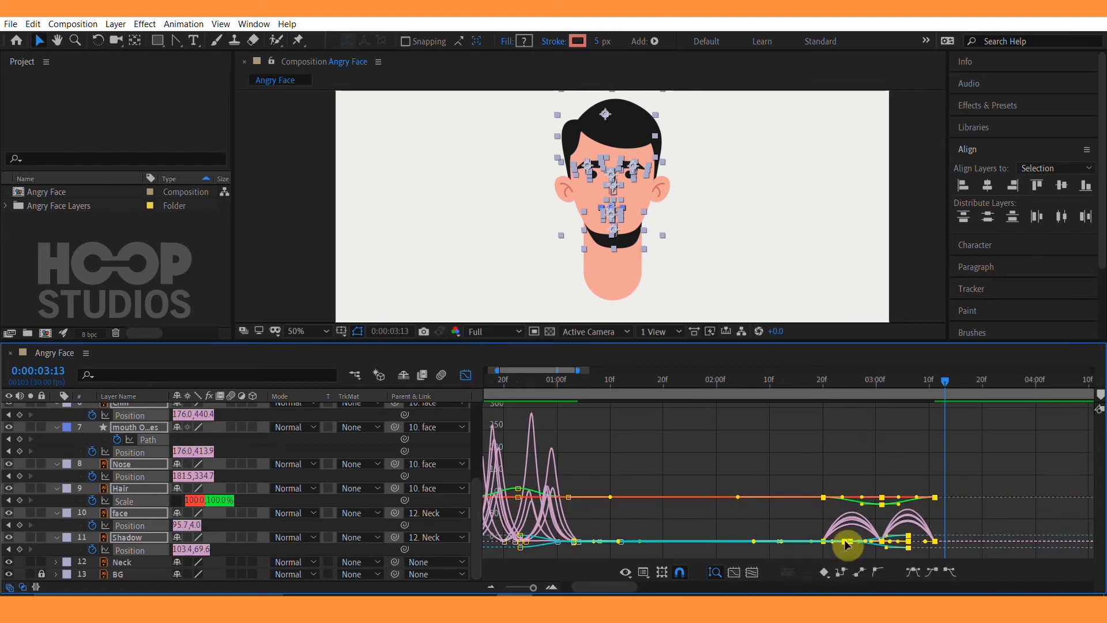
pyautogui.press('=')
pyautogui.moveTo(721, 531); pyautogui.dragTo(730, 532)
pyautogui.moveTo(909, 532); pyautogui.dragTo(894, 534)
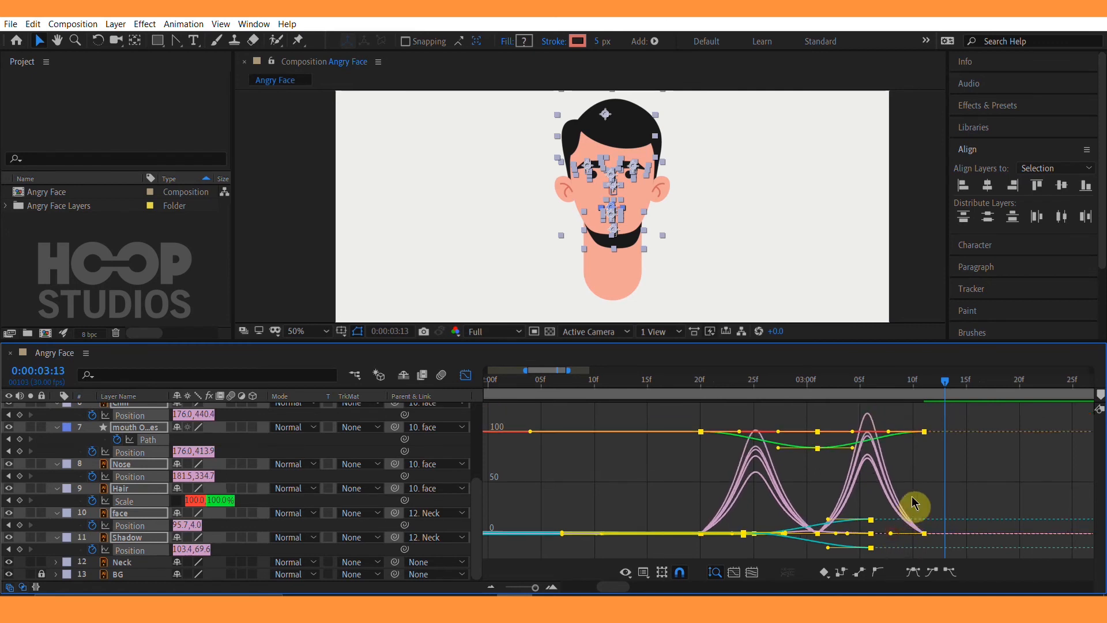
pyautogui.click(695, 392)
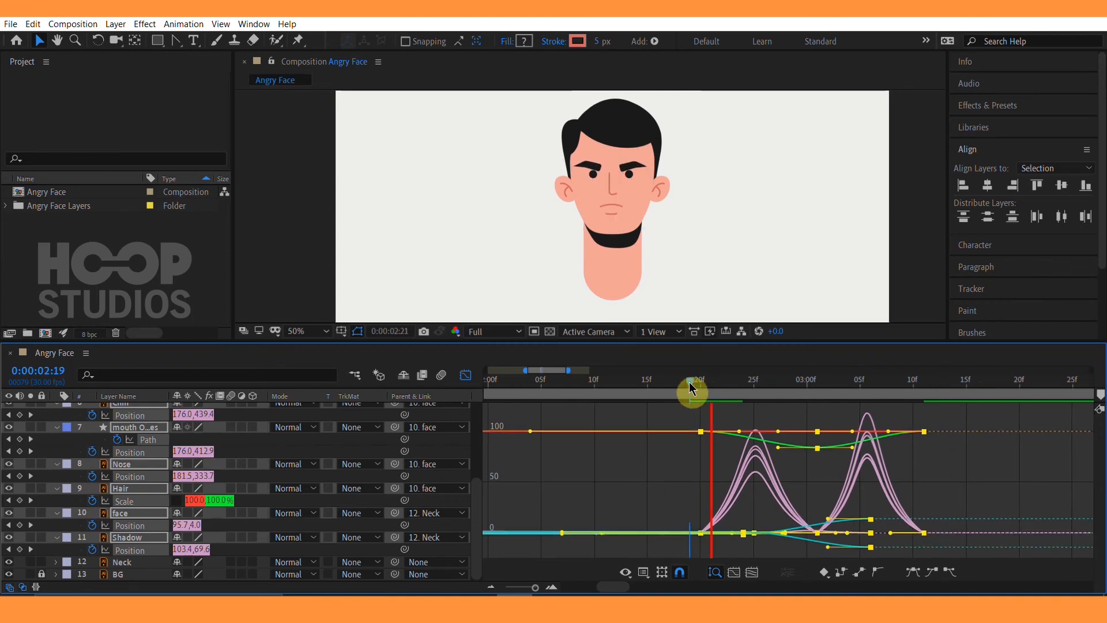
pyautogui.press('space')
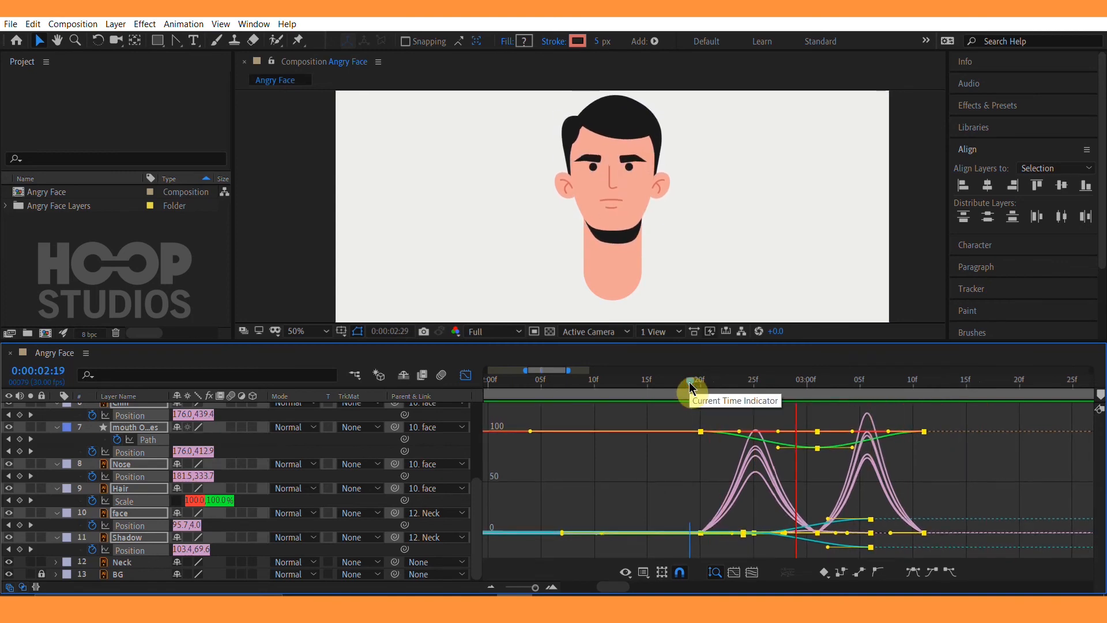
# Preview the second head movement from 0:00:02:20 and return from the Graph Editor to the keyframe view.
pyautogui.moveTo(842, 383); pyautogui.dragTo(703, 394)
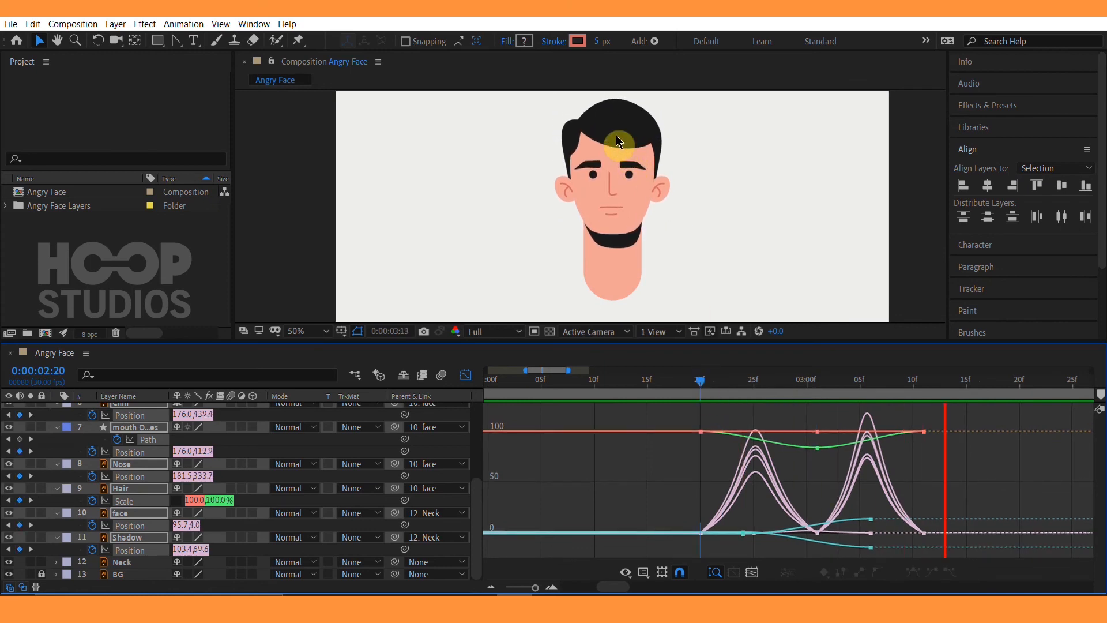
pyautogui.click(700, 381)
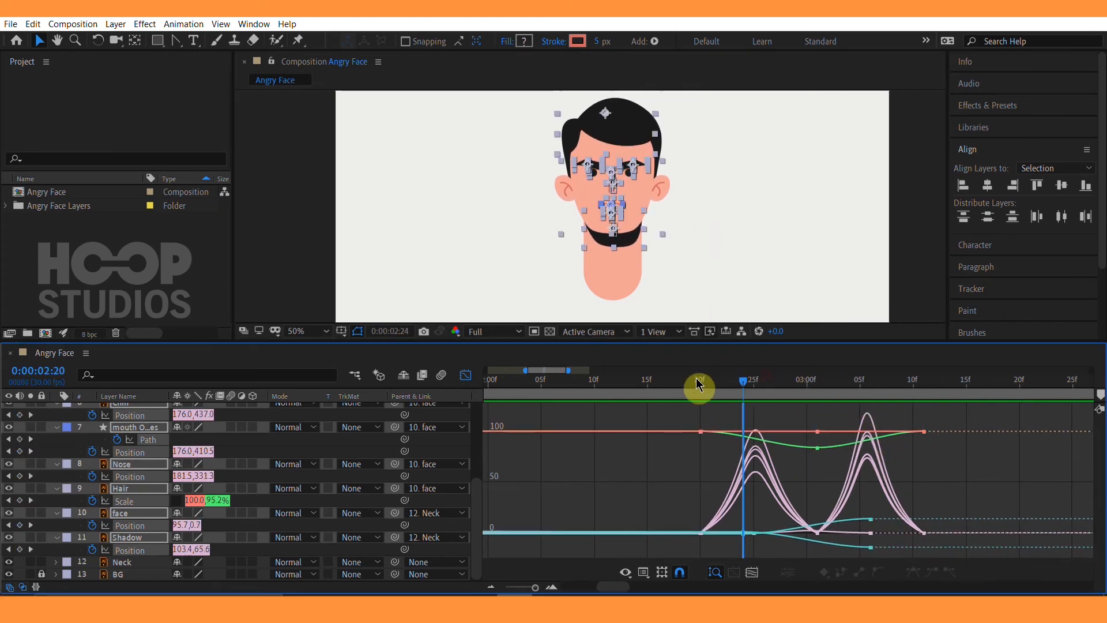
pyautogui.press('space')
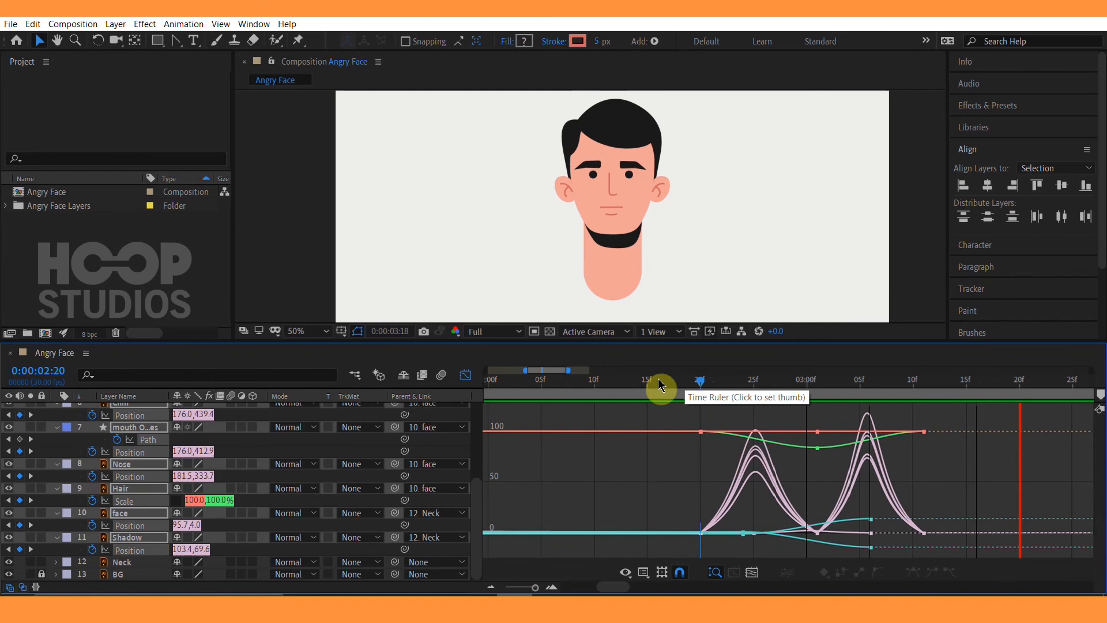
pyautogui.click(466, 376)
pyautogui.click(805, 448)
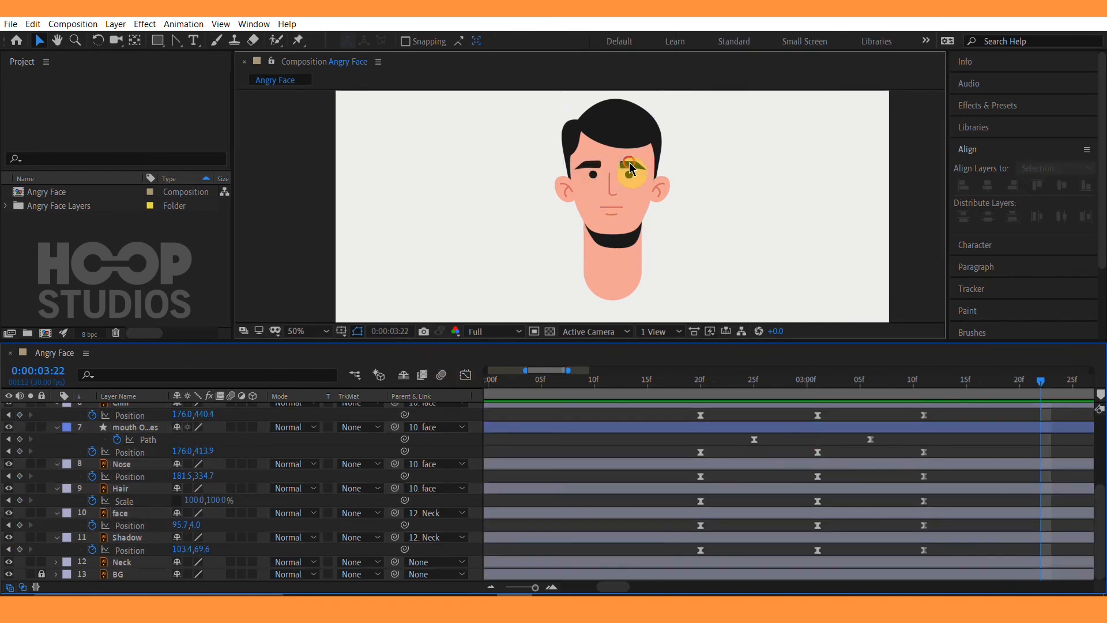
# Select the Hair layer's Scale keyframes of the second head movement and show their curve in the Graph Editor.
pyautogui.click(627, 128)
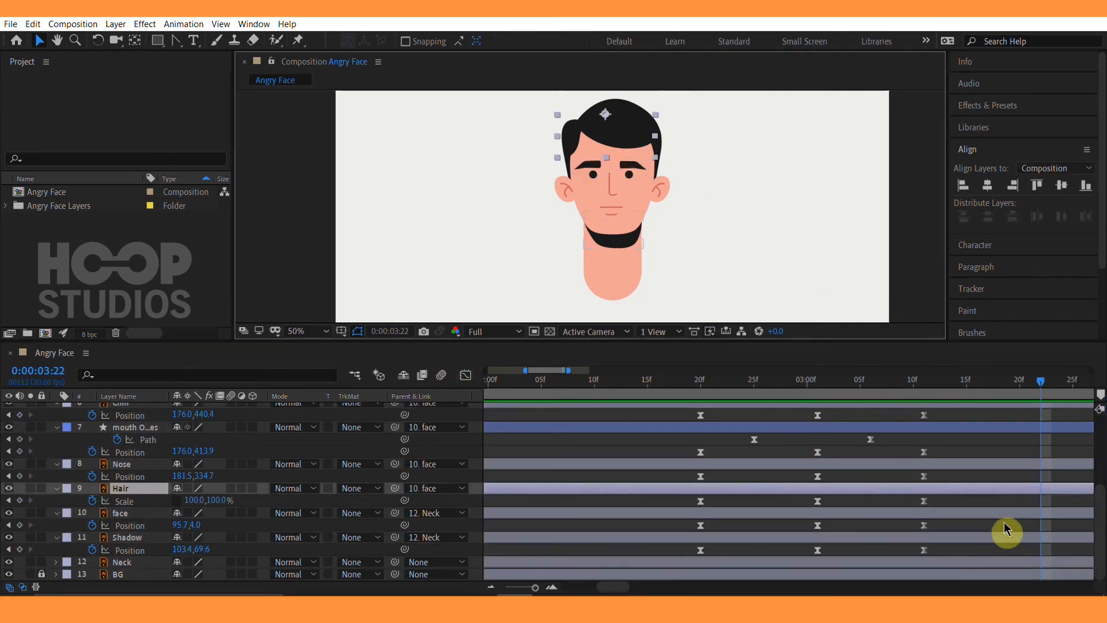
pyautogui.click(924, 501)
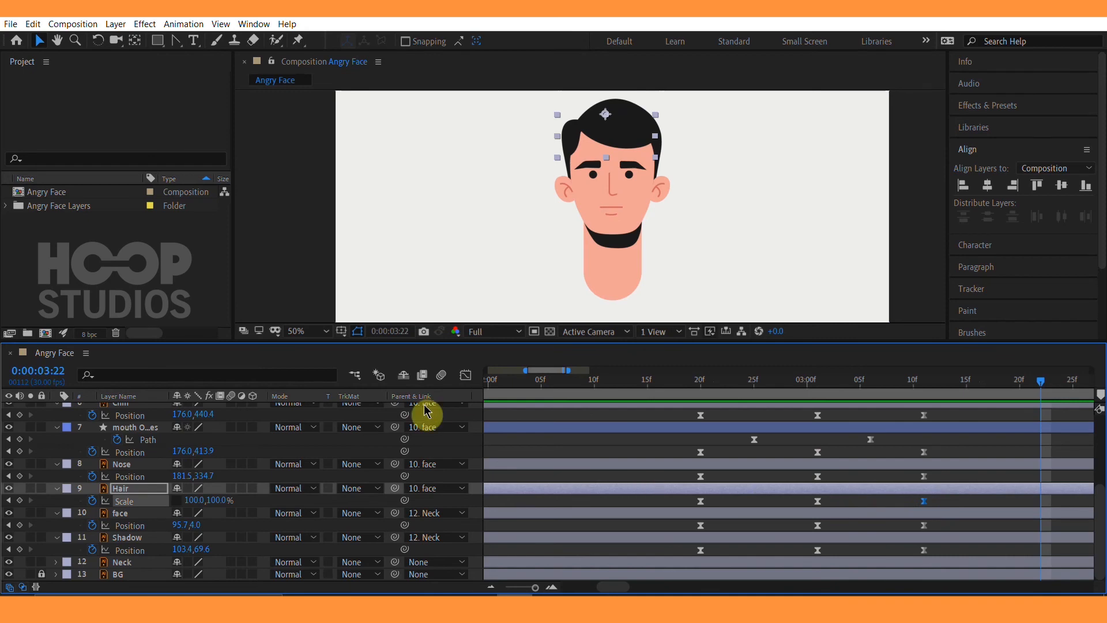
pyautogui.click(466, 376)
pyautogui.moveTo(965, 398); pyautogui.dragTo(655, 468)
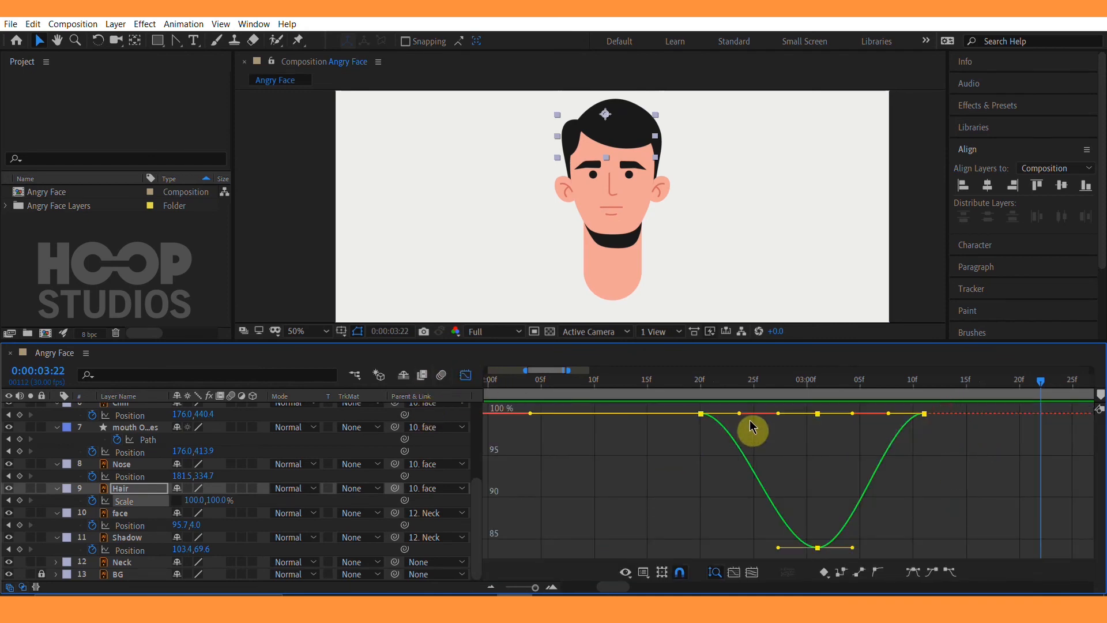
# Fine-tune the ease handles of the Hair's Scale curve around its keyframes, and preview the movement from 0:00:02:19.
pyautogui.moveTo(742, 413); pyautogui.dragTo(748, 416)
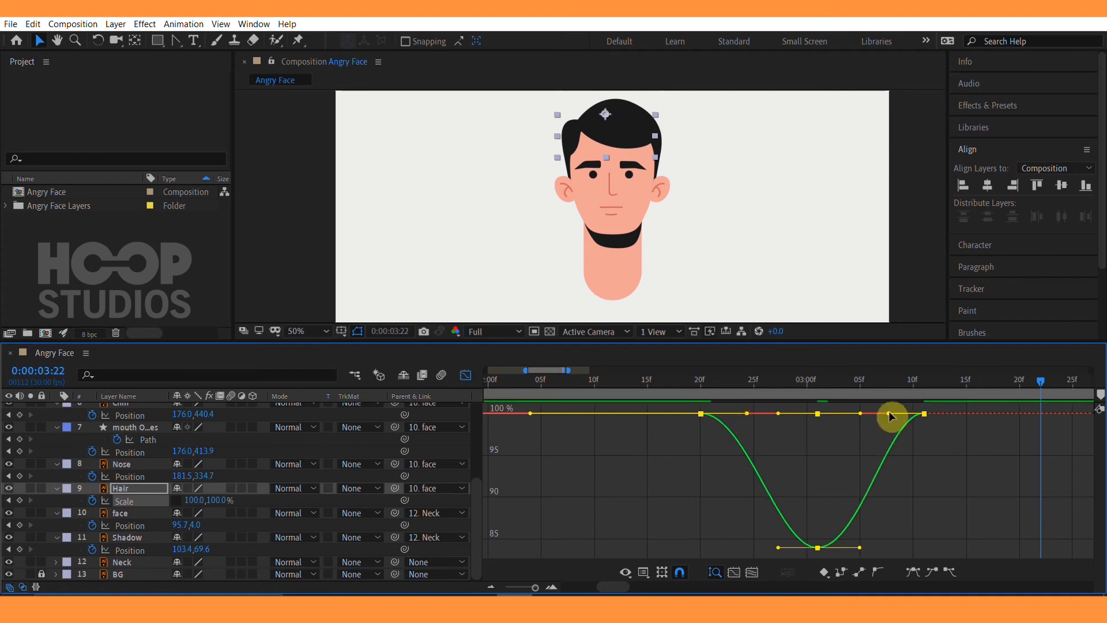
pyautogui.moveTo(891, 416)
pyautogui.mouseDown()
pyautogui.moveTo(865, 422)
pyautogui.moveTo(874, 416)
pyautogui.mouseUp()
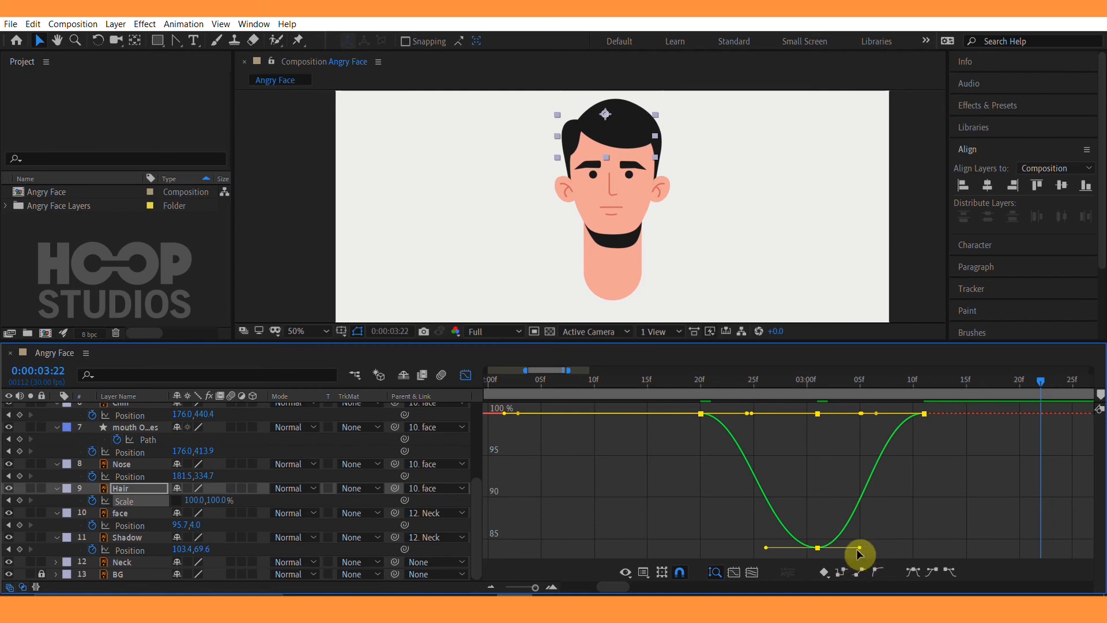
pyautogui.moveTo(861, 548); pyautogui.dragTo(857, 550)
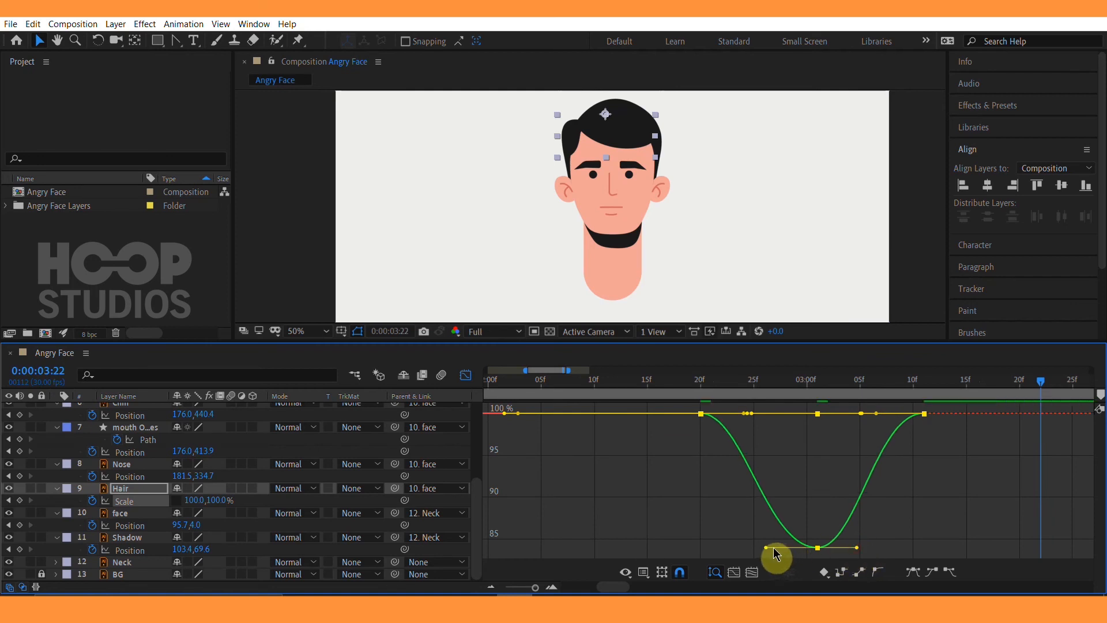
pyautogui.moveTo(774, 552); pyautogui.dragTo(782, 555)
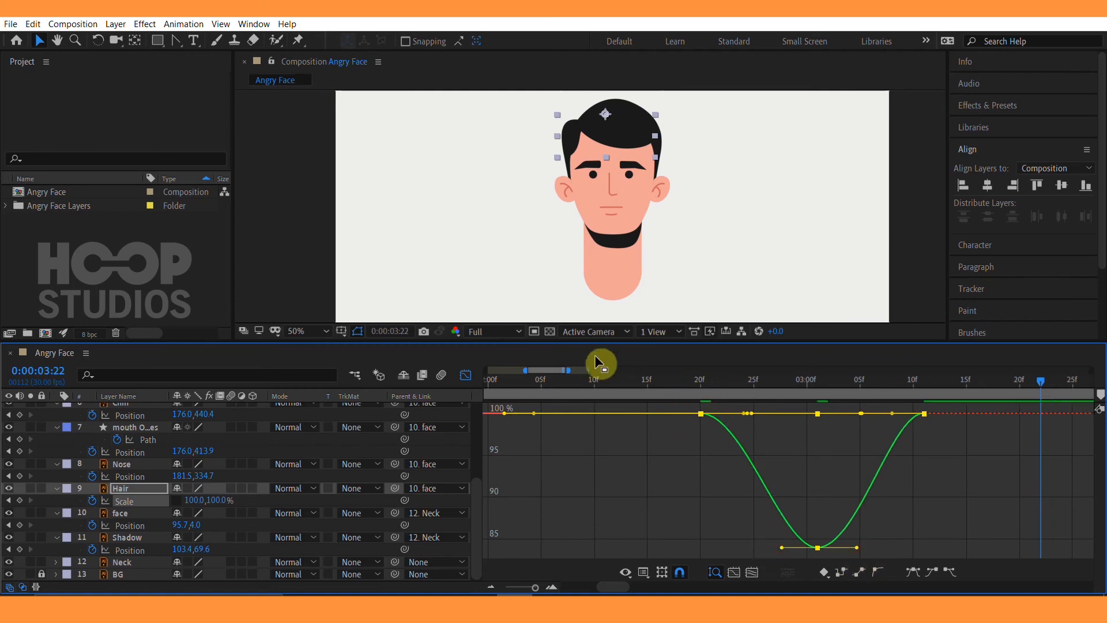
pyautogui.click(466, 375)
pyautogui.click(690, 383)
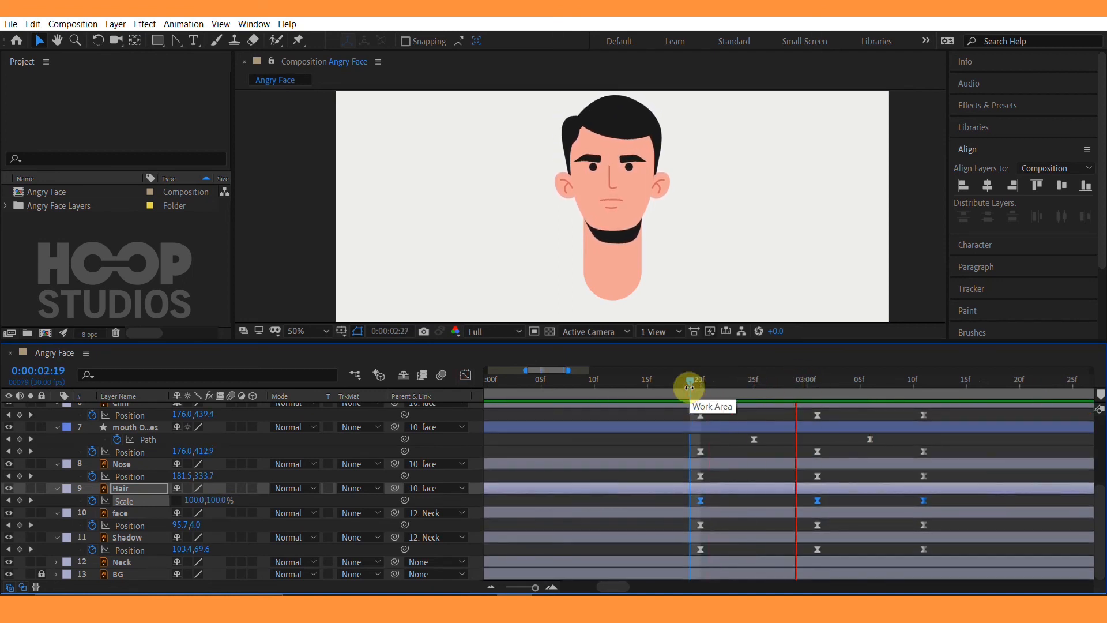
pyautogui.press('space')
# Raise Eyebrow 1 to Position 93.9, 249.0 and Eyebrow 2 to 251.5, 250.5 at 0:00:03:01, and preview from 0:00:02:19.
pyautogui.click(631, 165)
pyautogui.keyDown('shift'); pyautogui.click(591, 167); pyautogui.keyUp('shift')
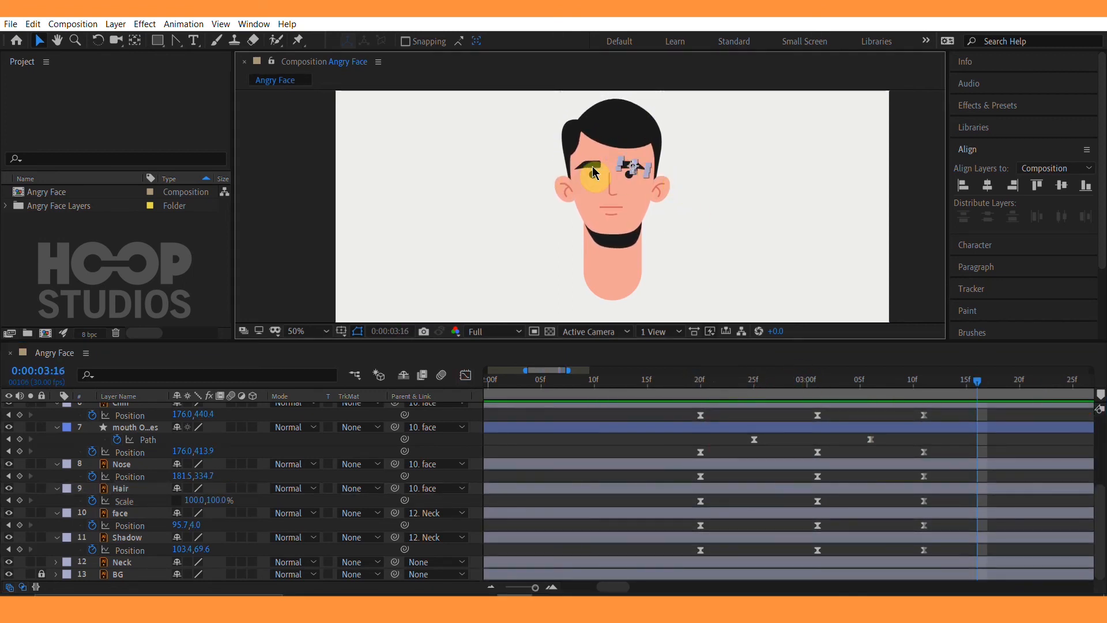
pyautogui.click(824, 386)
pyautogui.scroll(4, 858, 444)
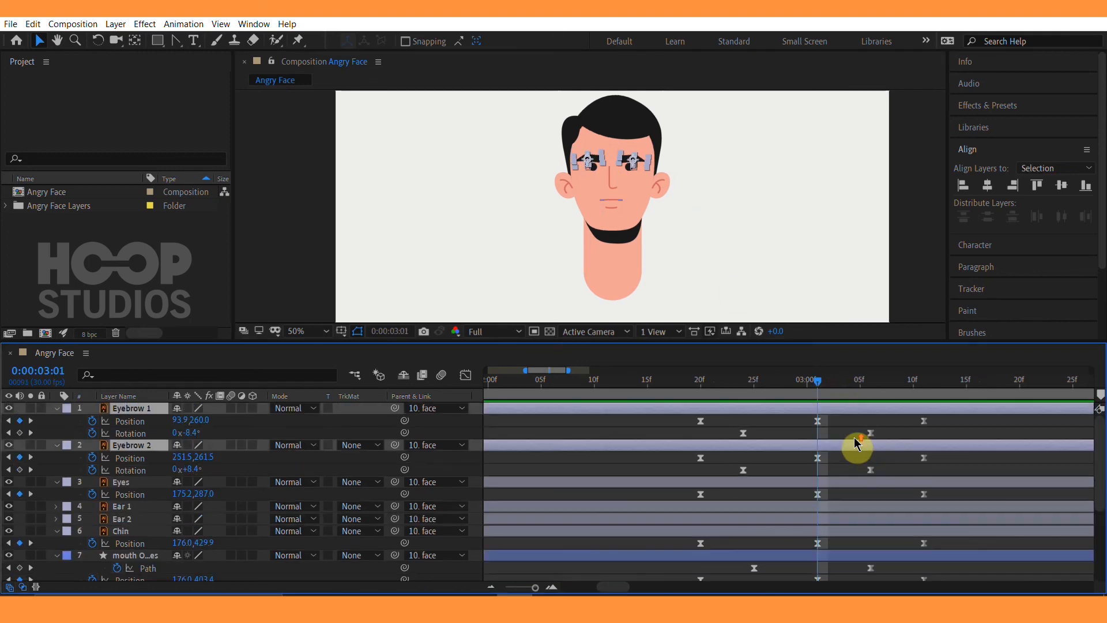
pyautogui.press('/')
pyautogui.moveTo(747, 191); pyautogui.dragTo(729, 291)
pyautogui.scroll(1, 724, 276)
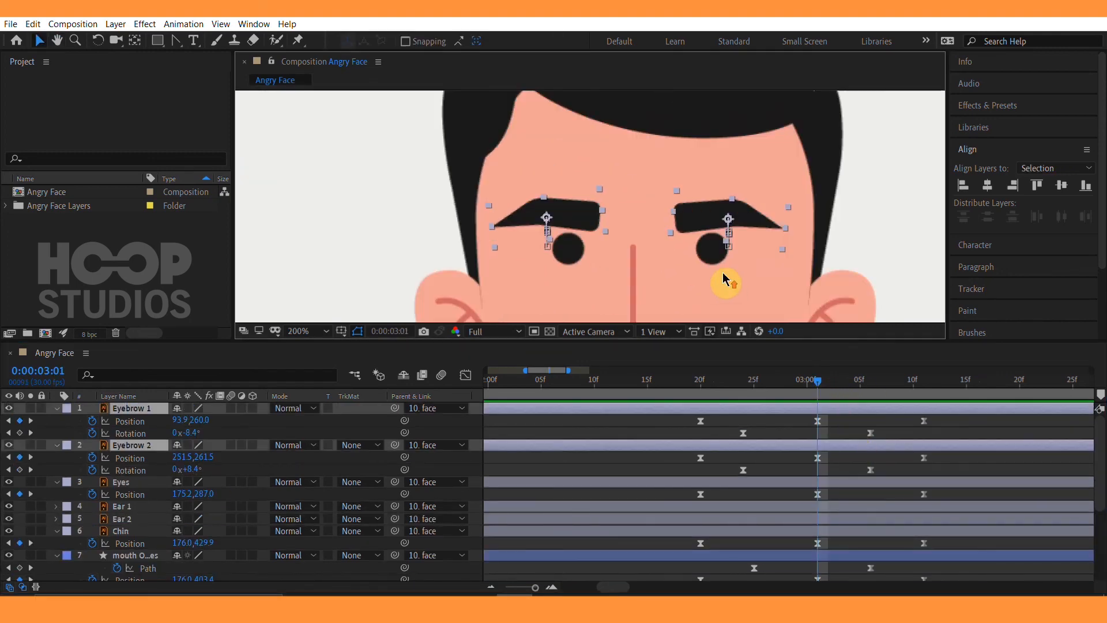
pyautogui.moveTo(744, 226); pyautogui.dragTo(744, 211)
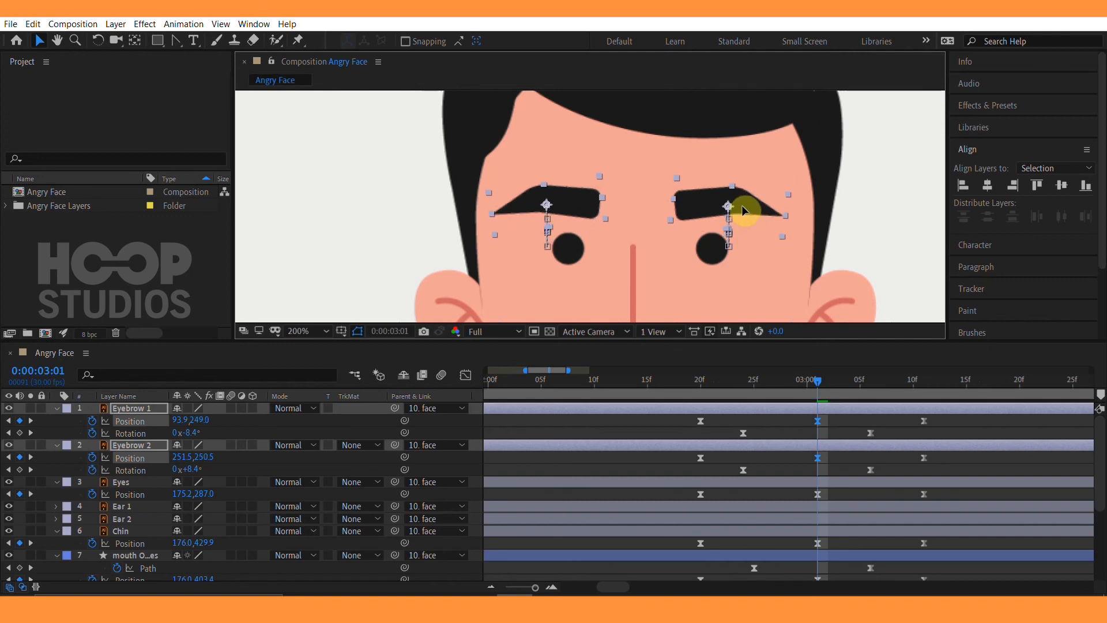
pyautogui.click(690, 382)
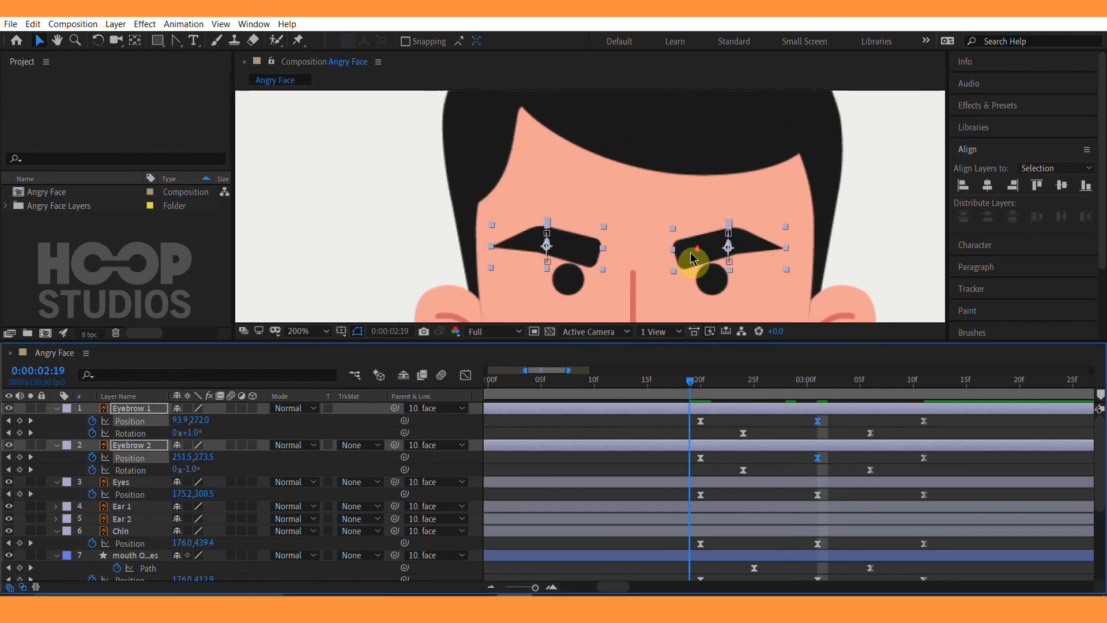
pyautogui.press('/')
pyautogui.press('space')
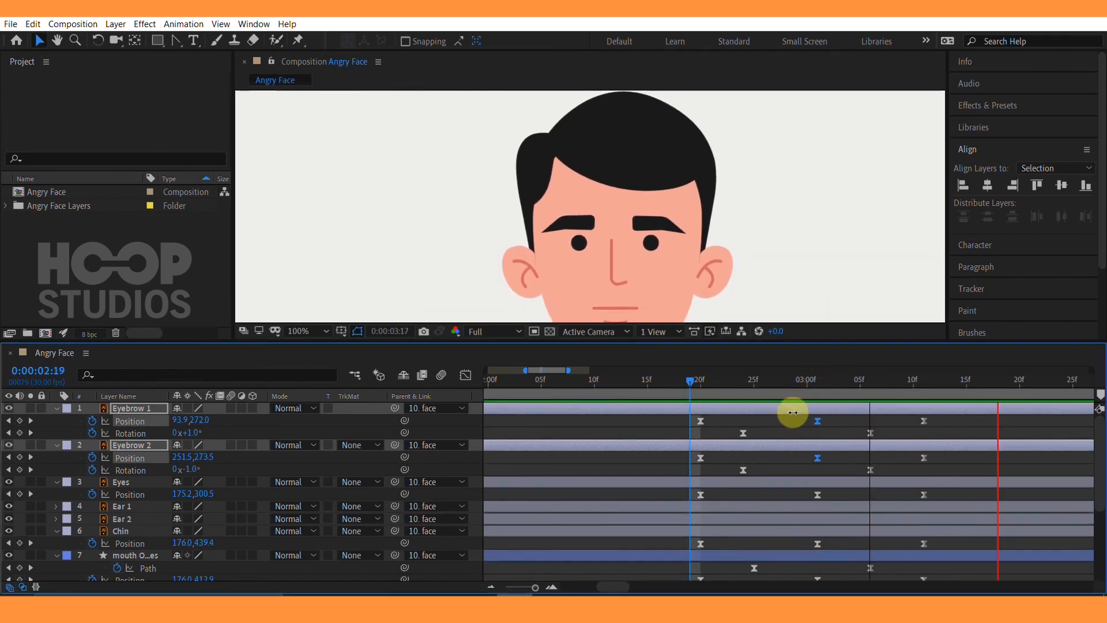
pyautogui.press('space')
# Shift all second-movement keyframes of both eyebrows four frames later, so Position starts at 0:00:02:24, and preview from 0:00:02:20.
pyautogui.moveTo(949, 419); pyautogui.dragTo(675, 470)
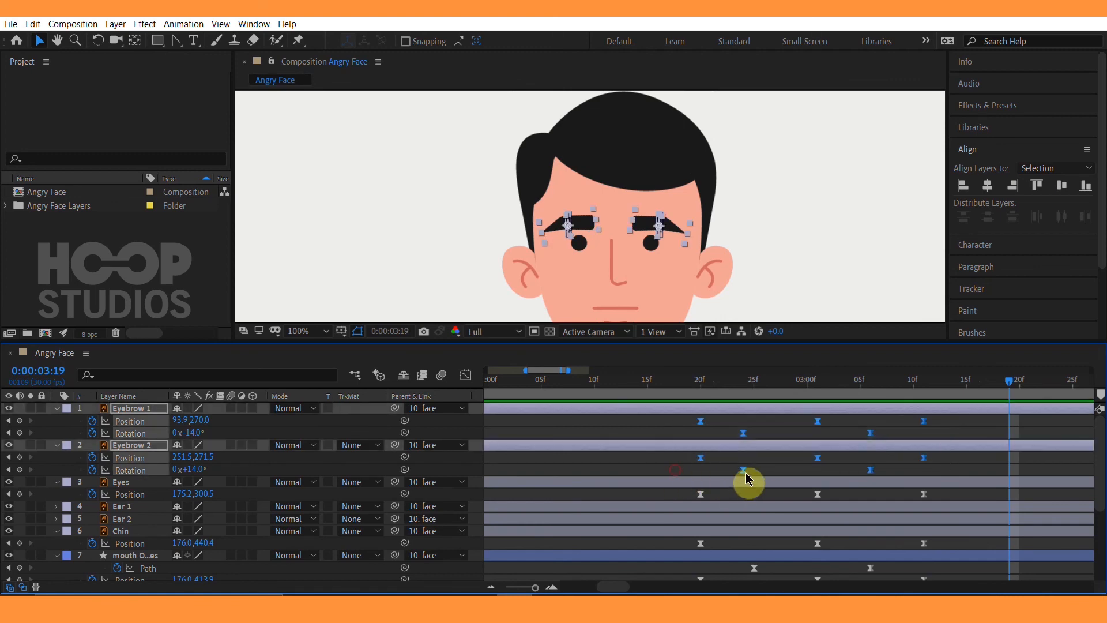
pyautogui.moveTo(745, 470); pyautogui.dragTo(787, 482)
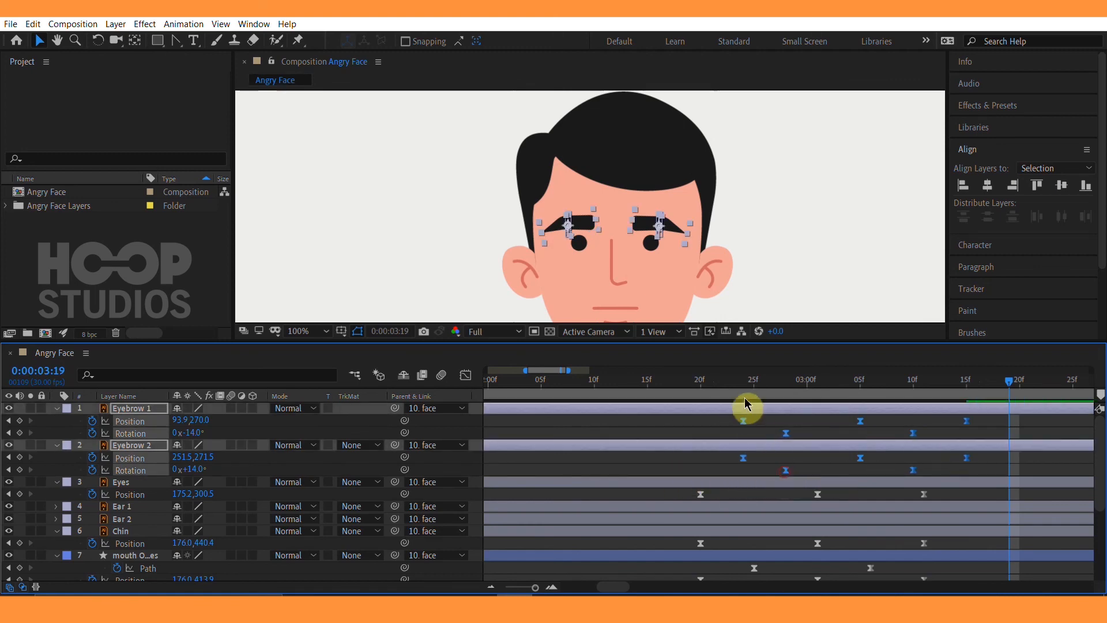
pyautogui.click(723, 380)
pyautogui.click(702, 392)
pyautogui.scroll(-2, 699, 286)
pyautogui.click(699, 287)
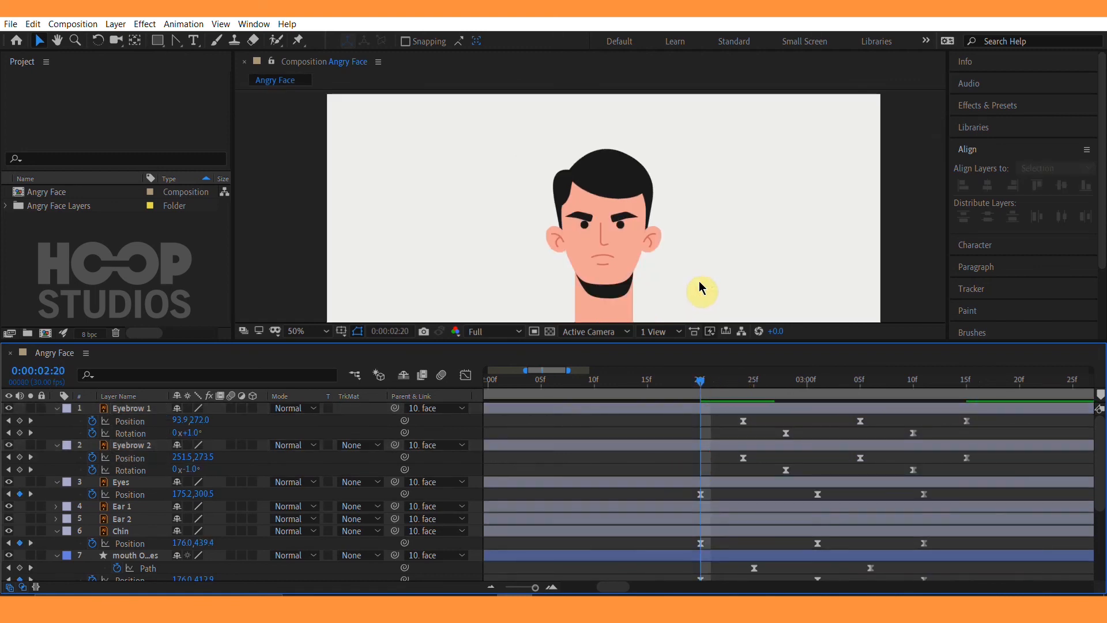
pyautogui.press('space')
pyautogui.press('space')
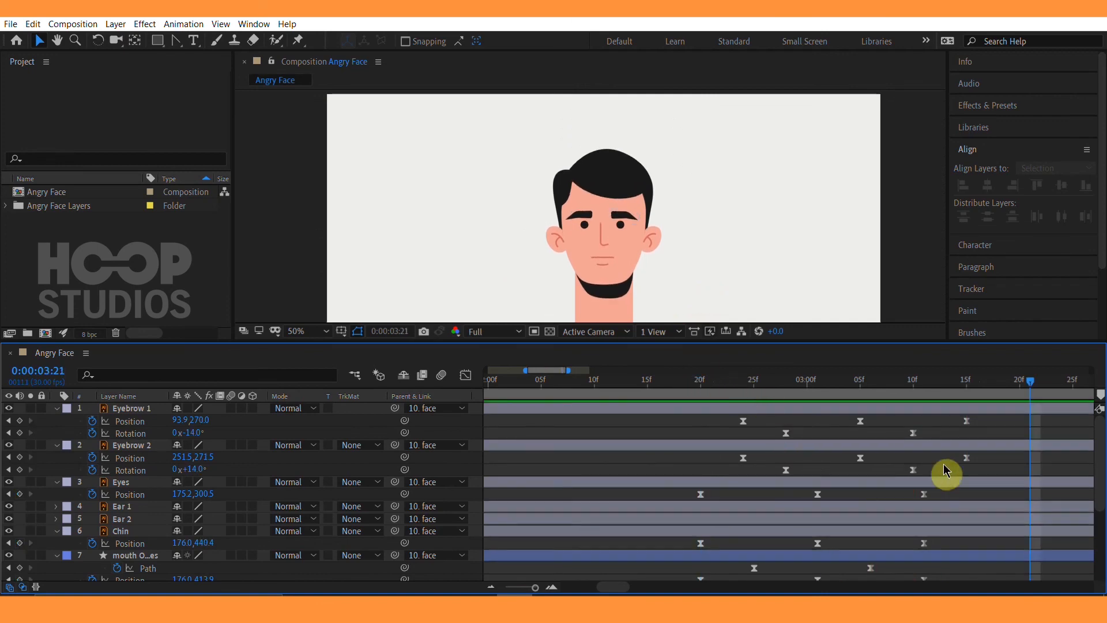
# Delay both eyebrows' Rotation keyframes by three frames, to 0:00:03:01 and 0:00:03:13, and preview the result.
pyautogui.moveTo(940, 427); pyautogui.dragTo(766, 443)
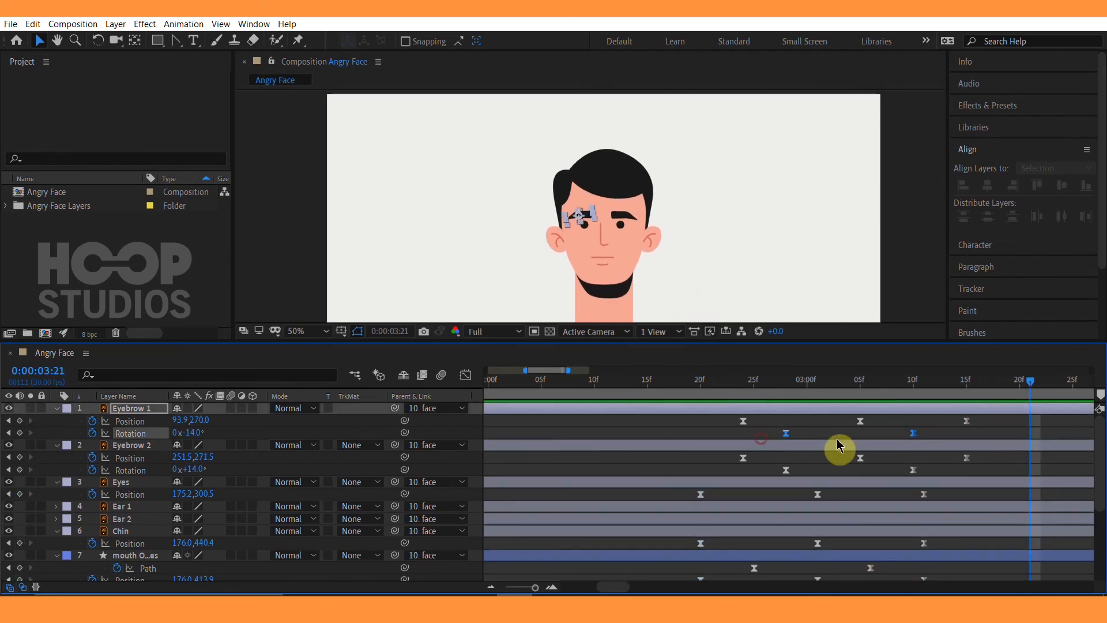
pyautogui.click(969, 384)
pyautogui.click(859, 393)
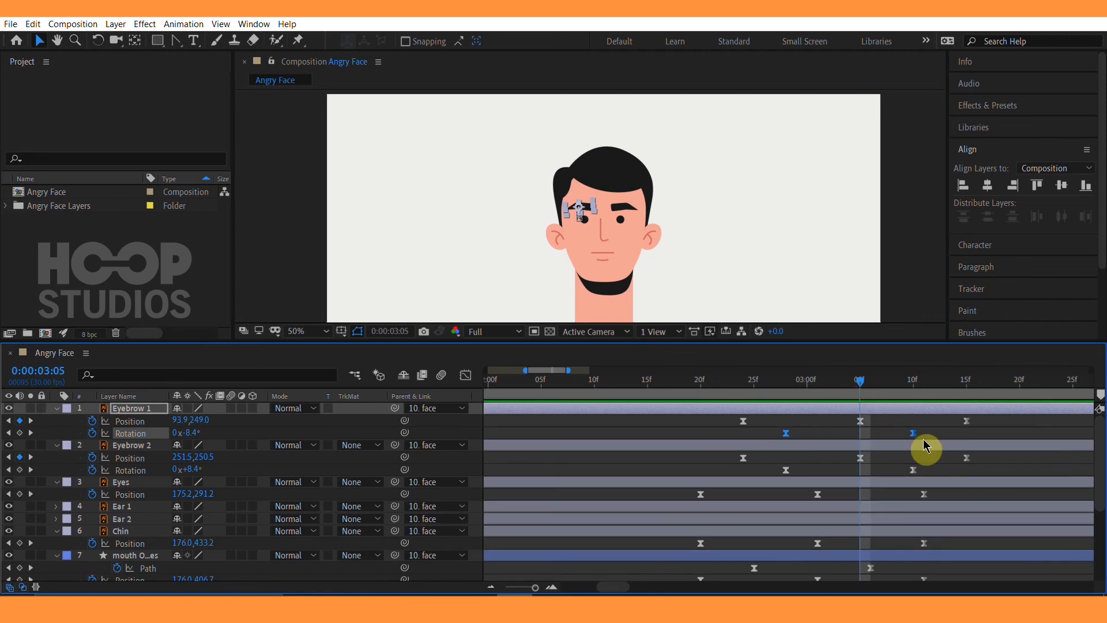
pyautogui.moveTo(926, 433); pyautogui.dragTo(747, 438)
pyautogui.moveTo(937, 481); pyautogui.dragTo(781, 474)
pyautogui.moveTo(918, 478); pyautogui.dragTo(952, 479)
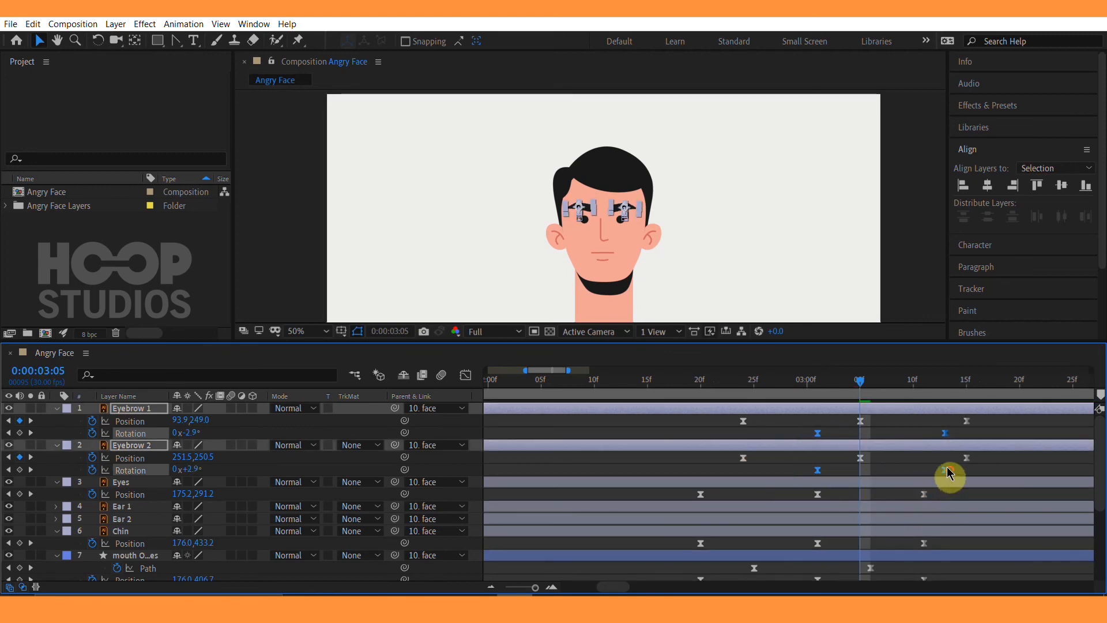
pyautogui.press('space')
pyautogui.press('space')
pyautogui.moveTo(802, 384); pyautogui.dragTo(815, 391)
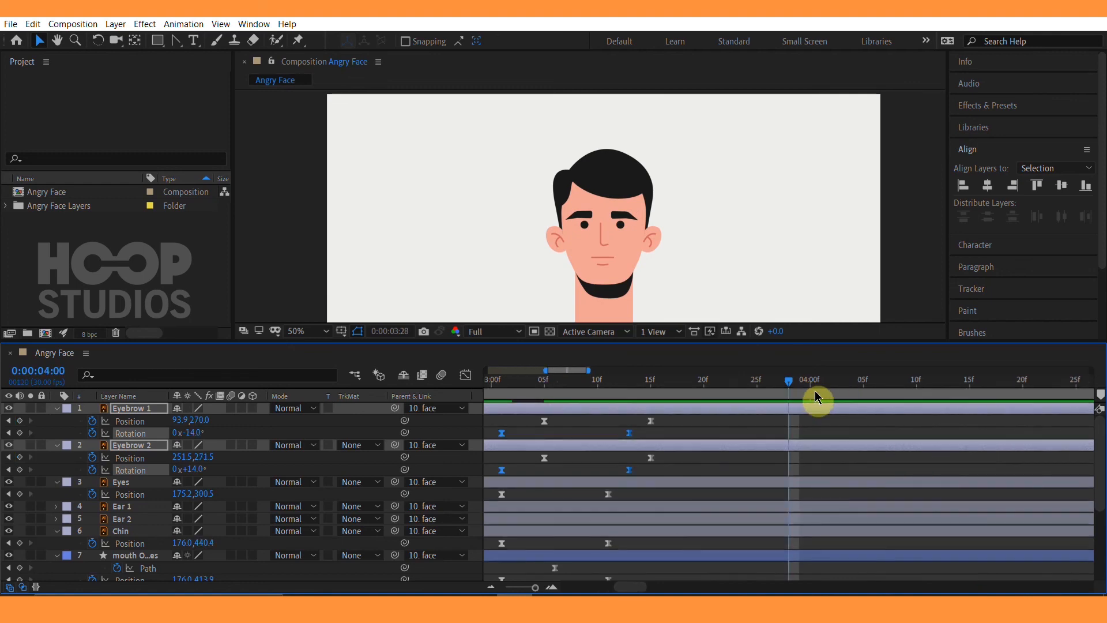
# Move all second-movement Position and Rotation keyframes of both eyebrows one frame earlier, and preview from 0:00:02:19.
pyautogui.moveTo(637, 586); pyautogui.dragTo(622, 586)
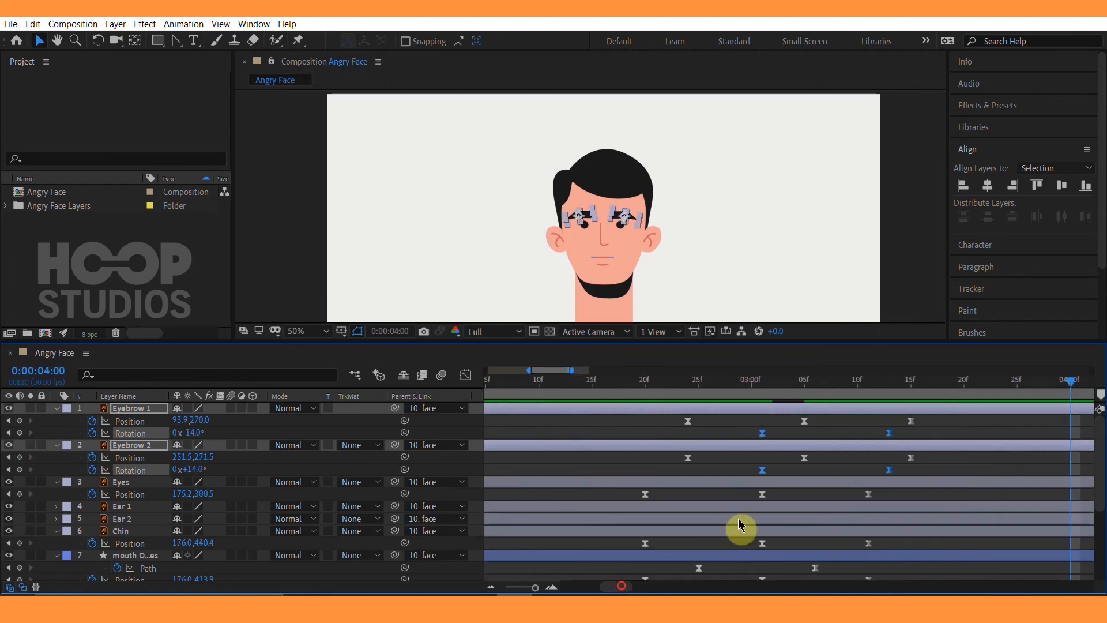
pyautogui.moveTo(927, 419); pyautogui.dragTo(673, 467)
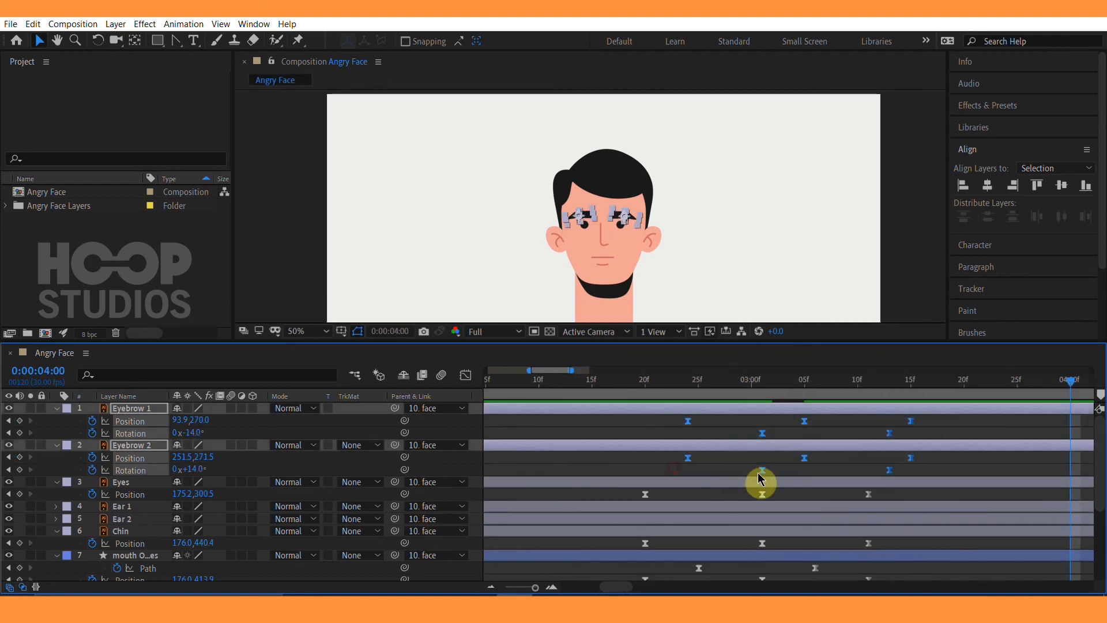
pyautogui.moveTo(760, 478)
pyautogui.mouseDown()
pyautogui.moveTo(742, 487)
pyautogui.moveTo(749, 476)
pyautogui.mouseUp()
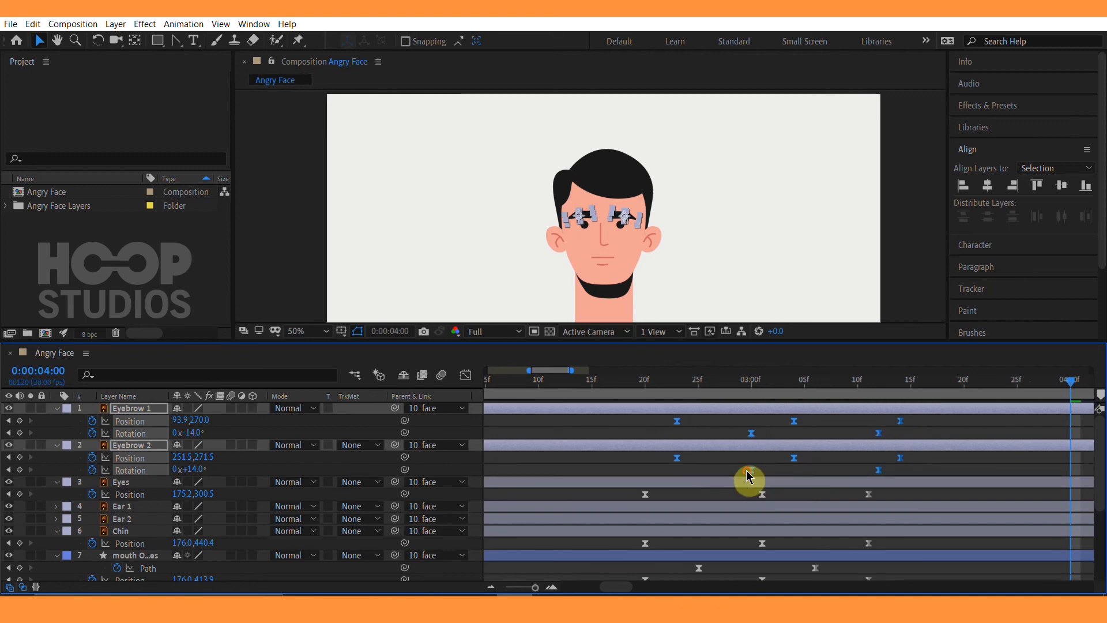
pyautogui.click(634, 382)
pyautogui.press('space')
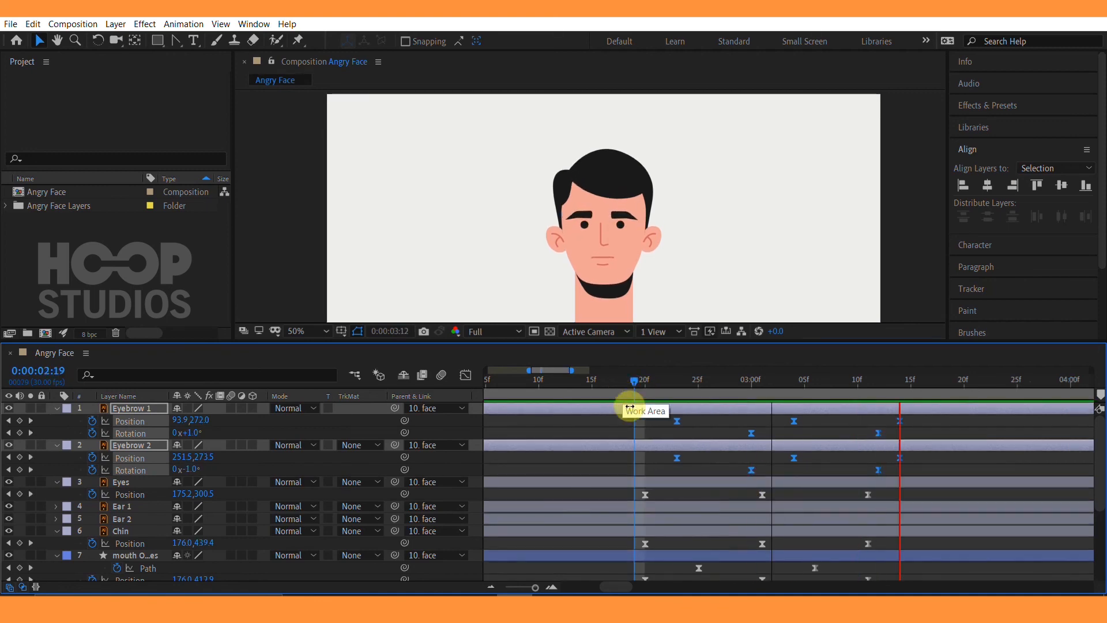
# Check the mouth's motion close up and shift its second-movement Path and Position keyframes three frames later, starting Position at 0:00:02:23.
pyautogui.moveTo(755, 236); pyautogui.dragTo(681, 232)
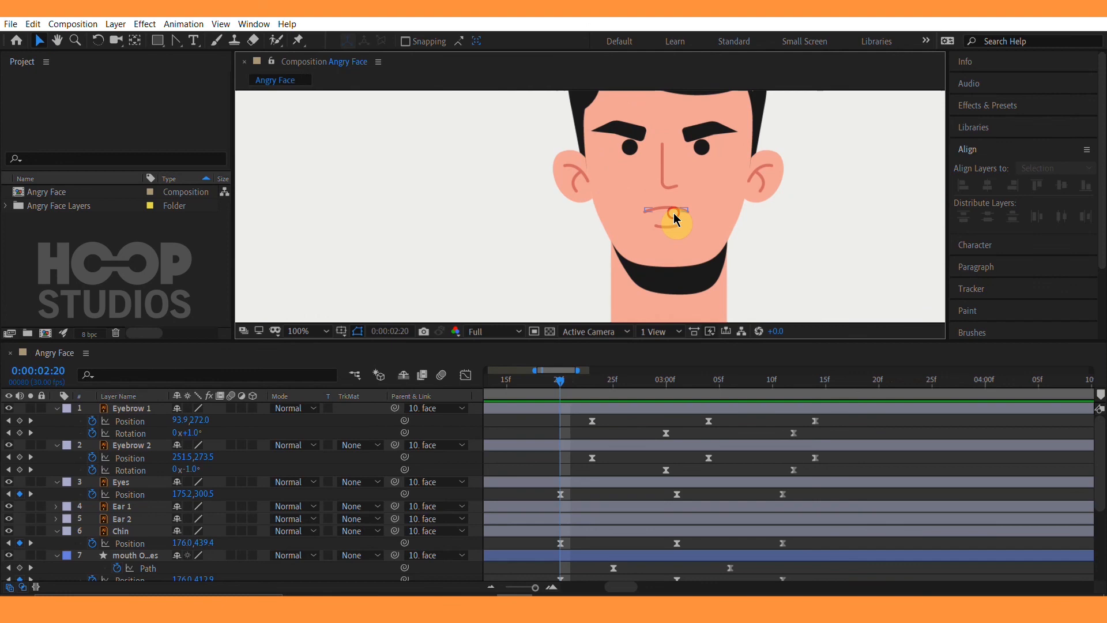
pyautogui.click(673, 214)
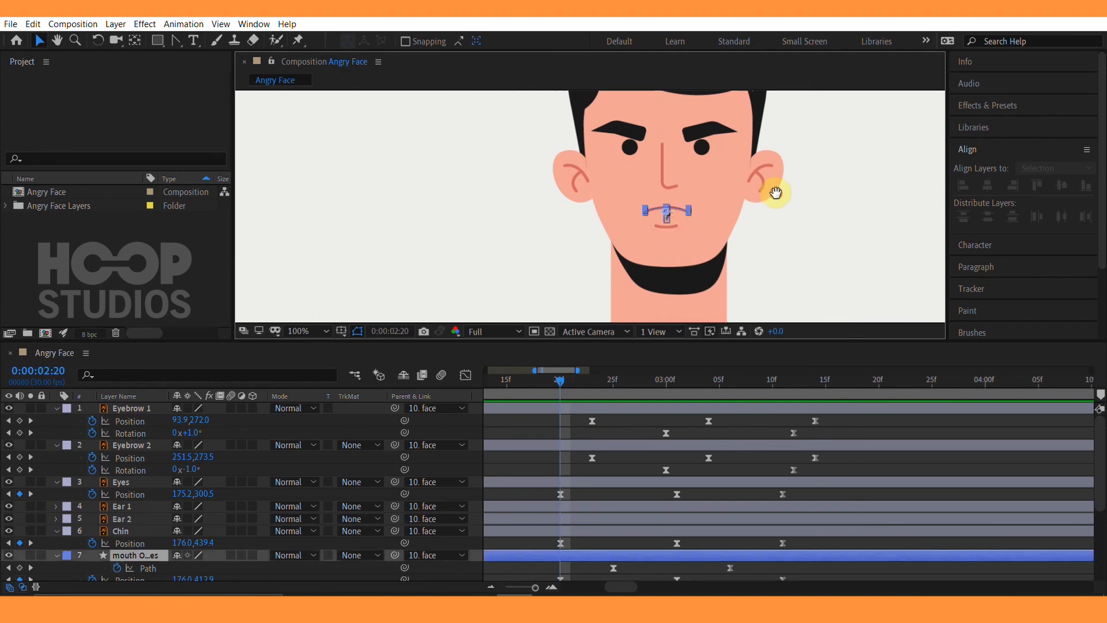
pyautogui.scroll(2, 734, 223)
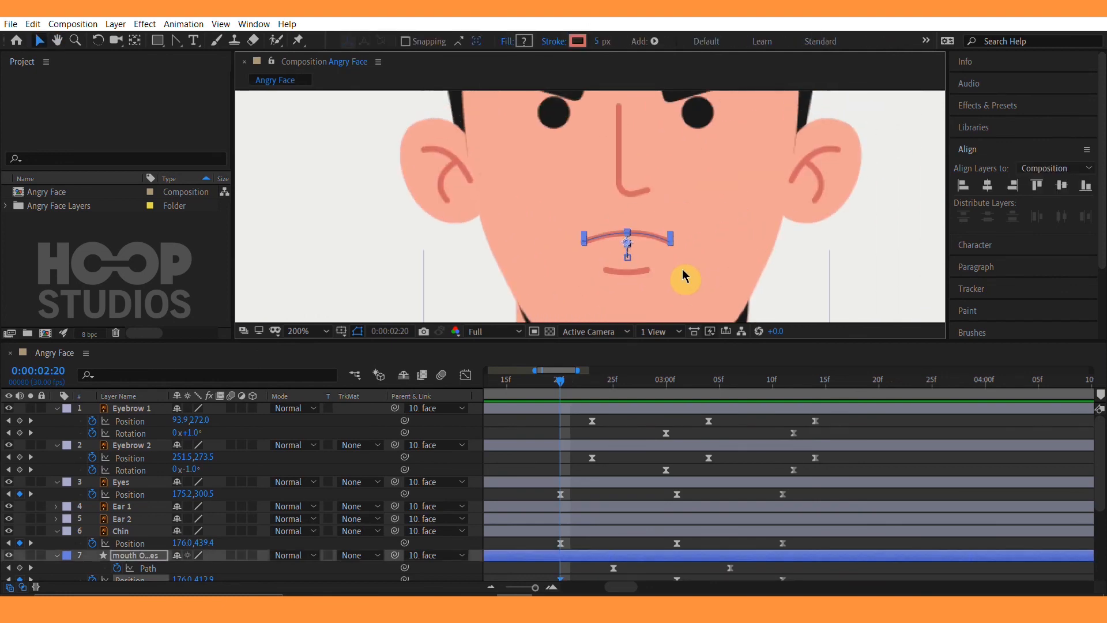
pyautogui.moveTo(684, 276); pyautogui.dragTo(724, 244)
pyautogui.press('space')
pyautogui.press('space')
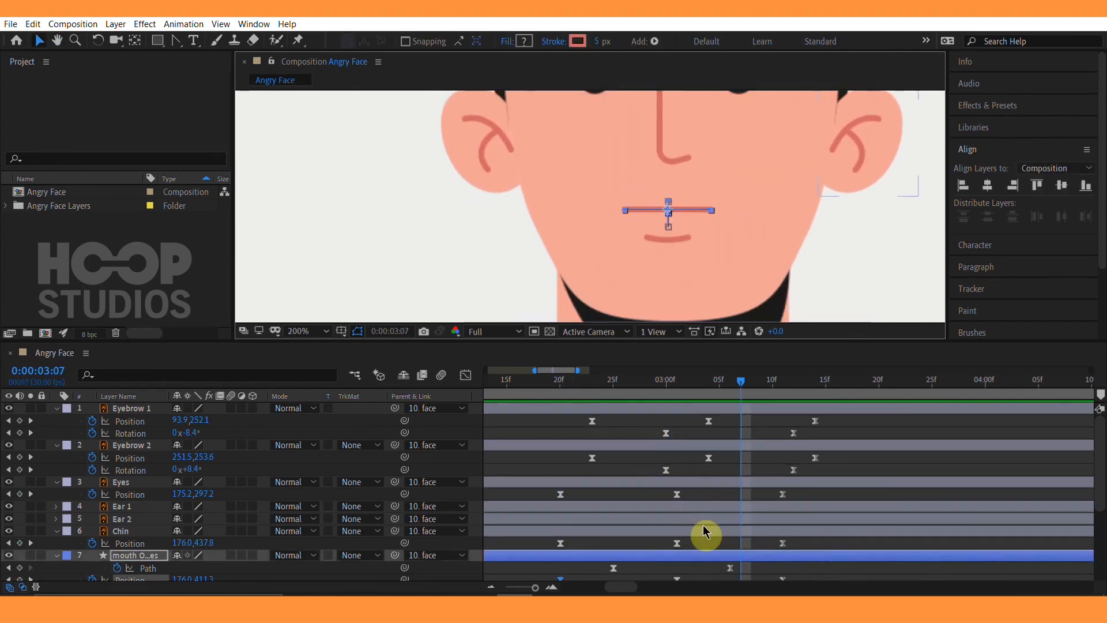
pyautogui.scroll(-3, 767, 540)
pyautogui.moveTo(805, 500); pyautogui.dragTo(593, 507)
pyautogui.click(619, 498)
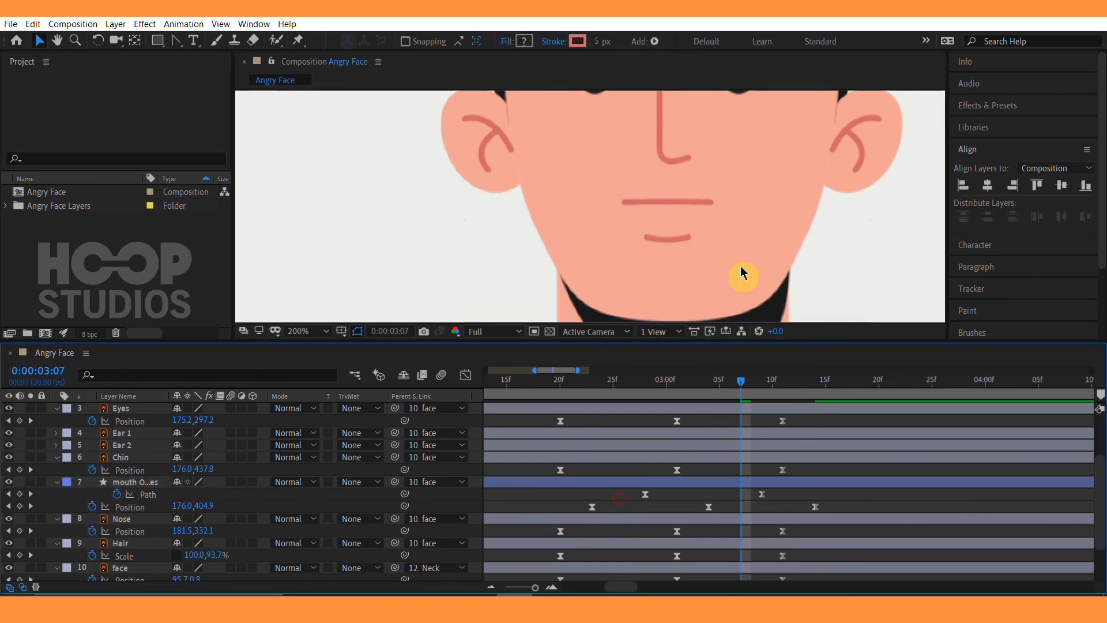
# Inspect the mouth and chin close up, and preview the second head movement.
pyautogui.scroll(-1, 744, 272)
pyautogui.moveTo(752, 244); pyautogui.dragTo(737, 267)
pyautogui.click(619, 247)
pyautogui.scroll(1, 708, 245)
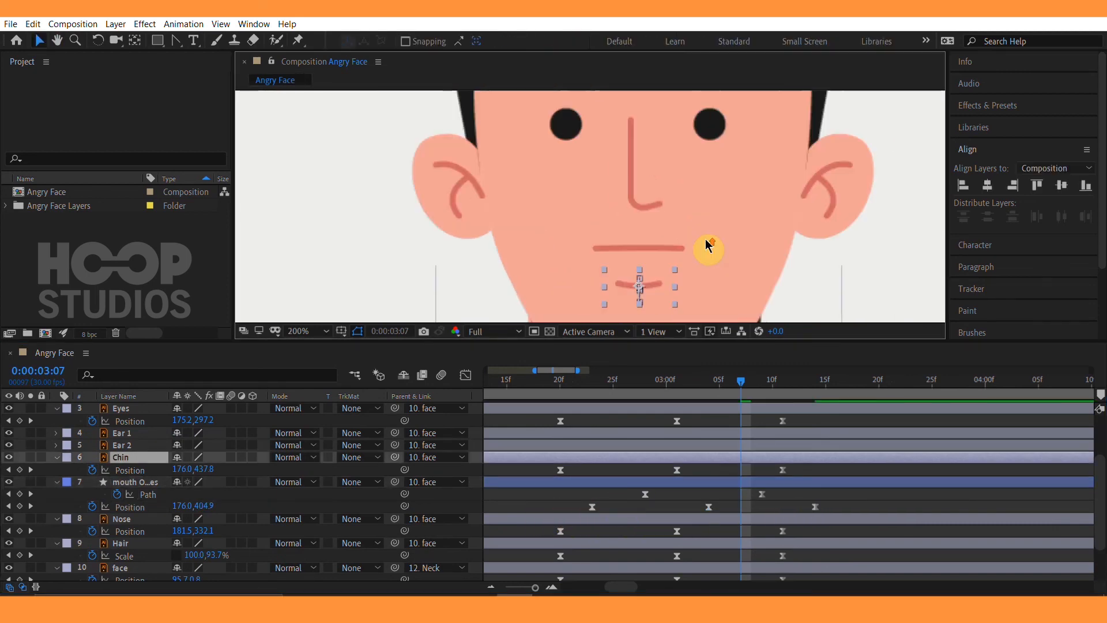
pyautogui.scroll(-1, 709, 245)
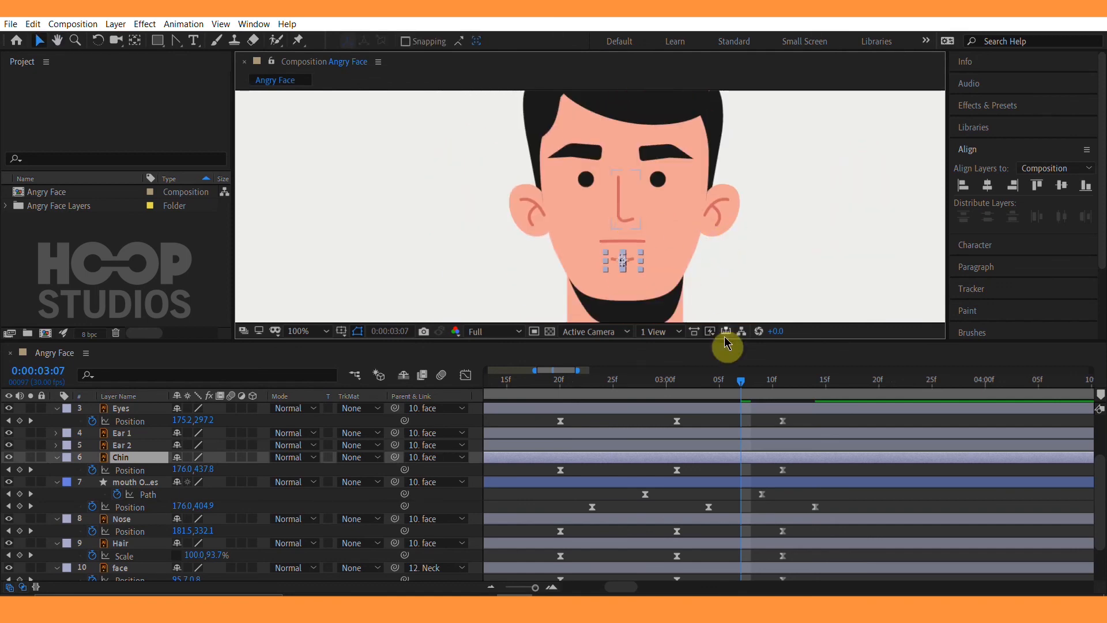
pyautogui.press('space')
pyautogui.click(526, 390)
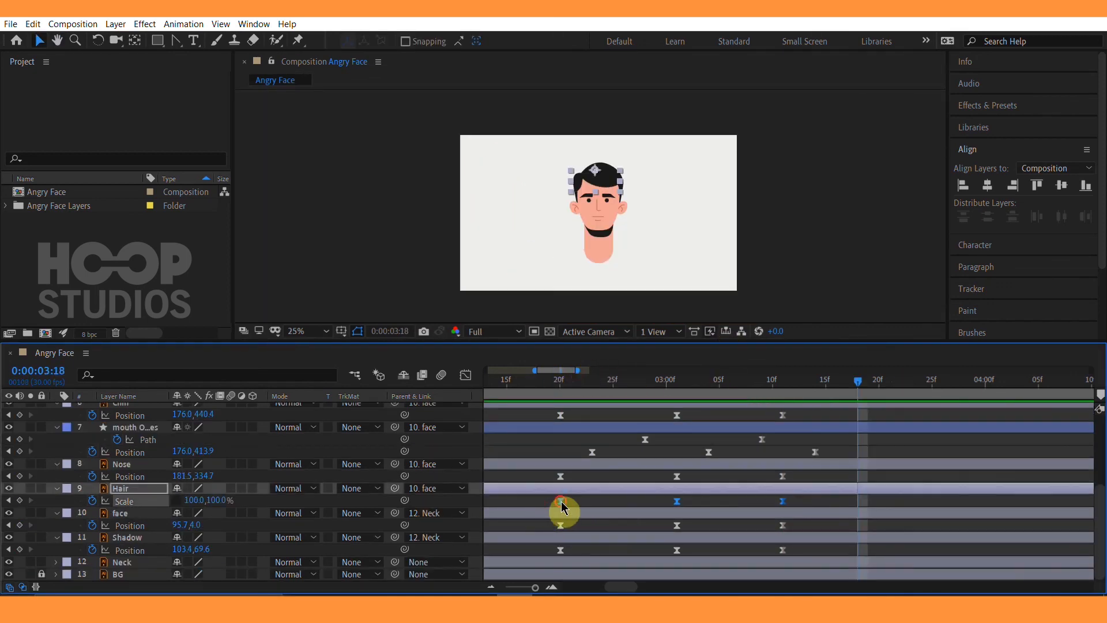
# Shift the Hair layer's second-movement Scale keyframes three frames later, starting at 0:00:02:23, and preview the motion.
pyautogui.moveTo(564, 512); pyautogui.dragTo(595, 506)
pyautogui.moveTo(604, 390); pyautogui.dragTo(519, 381)
pyautogui.press('.')
pyautogui.press('space')
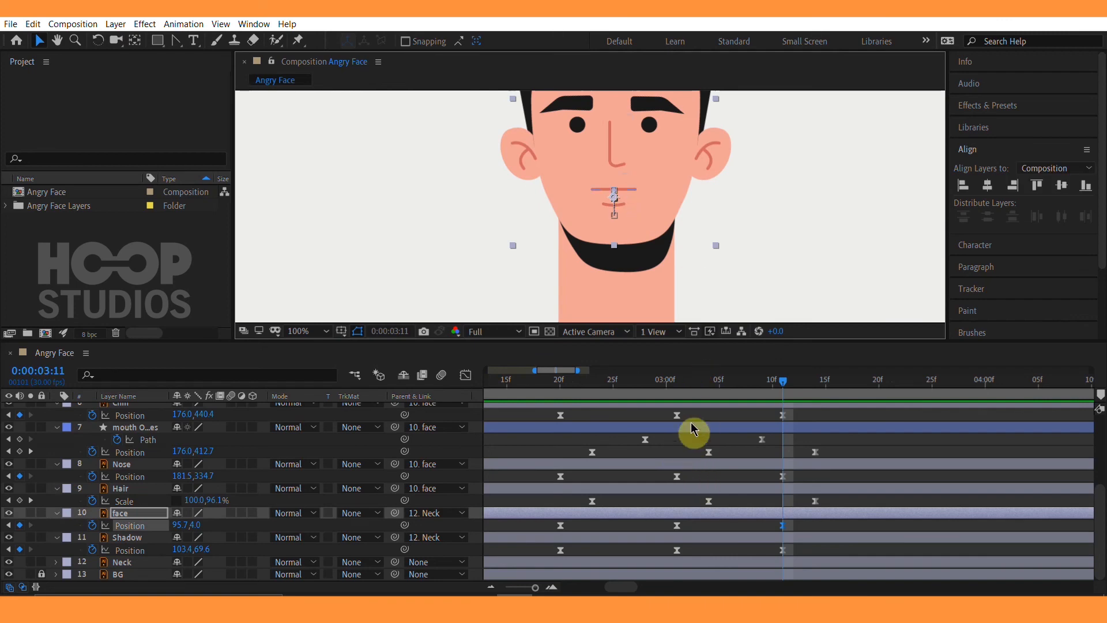
# Raise the mouth at its 0:00:03:04 keyframe to Position 176.0, 396.9, and preview the movement.
pyautogui.click(691, 428)
pyautogui.press('.')
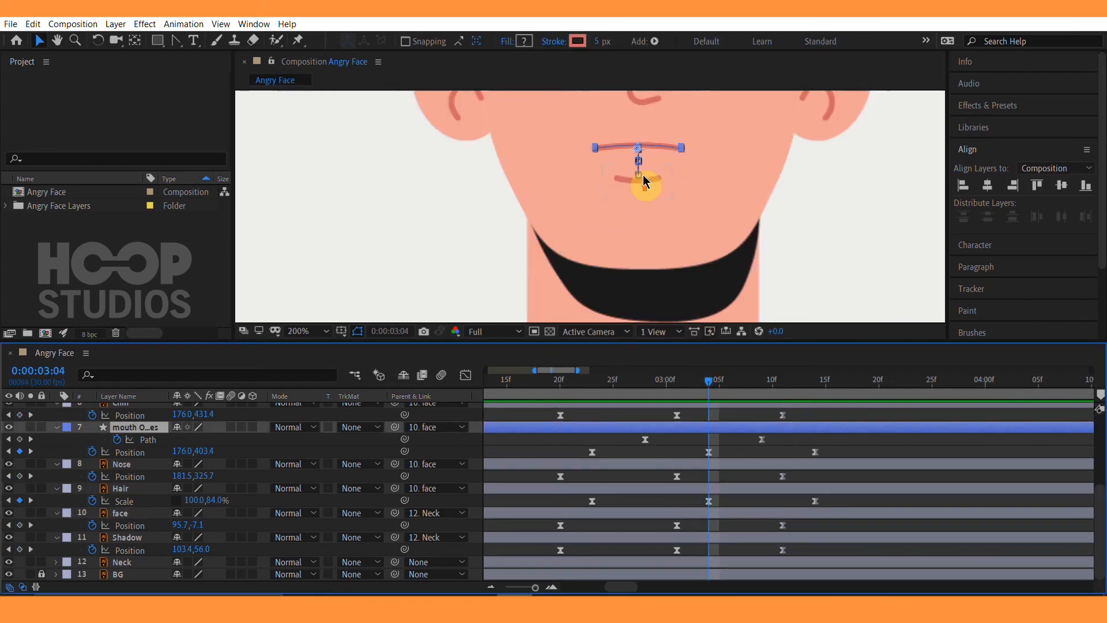
pyautogui.moveTo(663, 153); pyautogui.dragTo(659, 136)
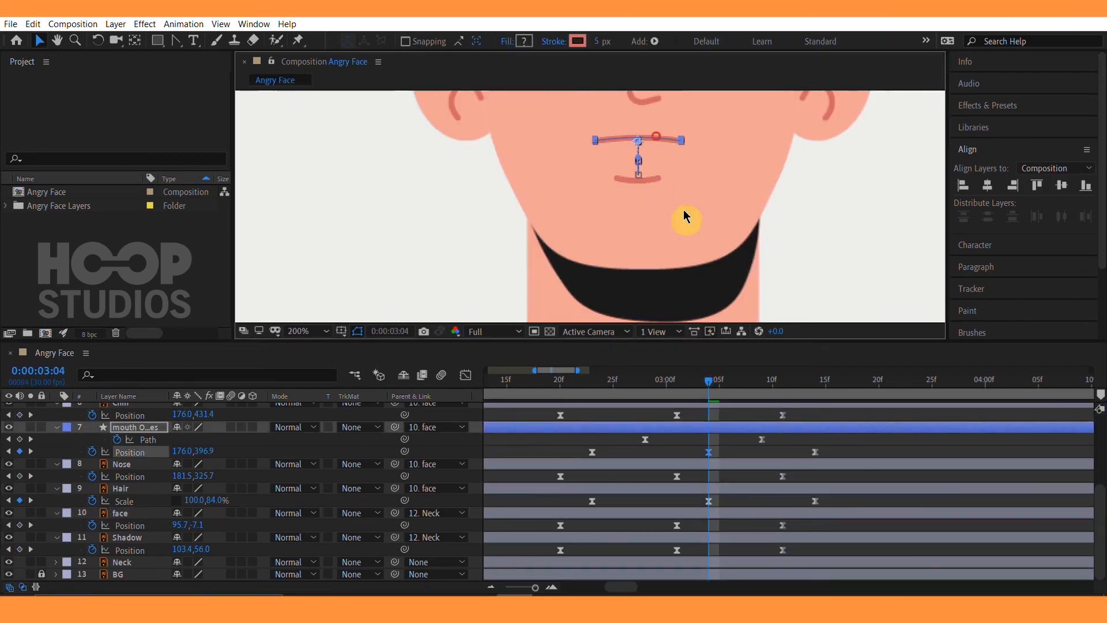
pyautogui.click(559, 382)
pyautogui.press('space')
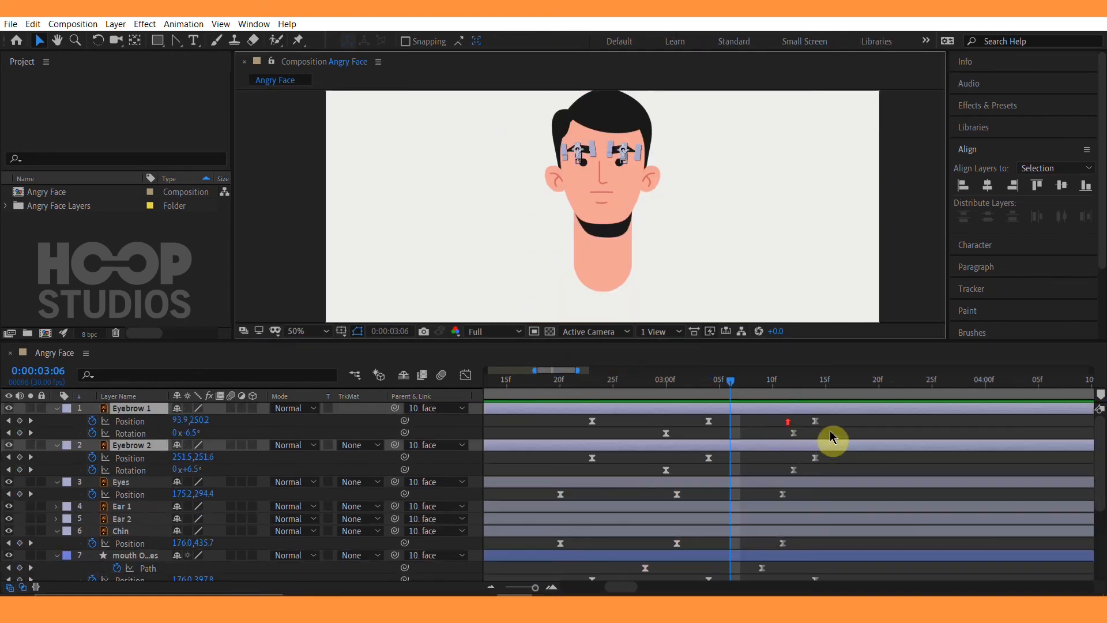
# Move both eyebrows' second-movement Position and Rotation keyframes two frames earlier, starting Position at 0:00:02:21, and preview the result.
pyautogui.moveTo(839, 422); pyautogui.dragTo(581, 472)
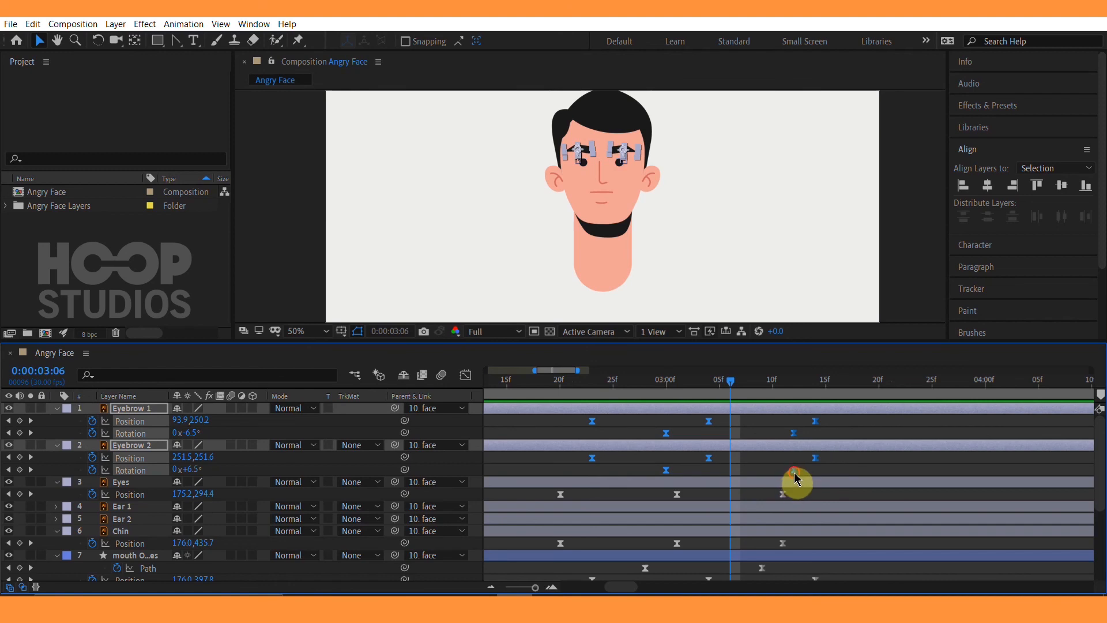
pyautogui.moveTo(795, 477); pyautogui.dragTo(775, 475)
pyautogui.moveTo(578, 382); pyautogui.dragTo(539, 387)
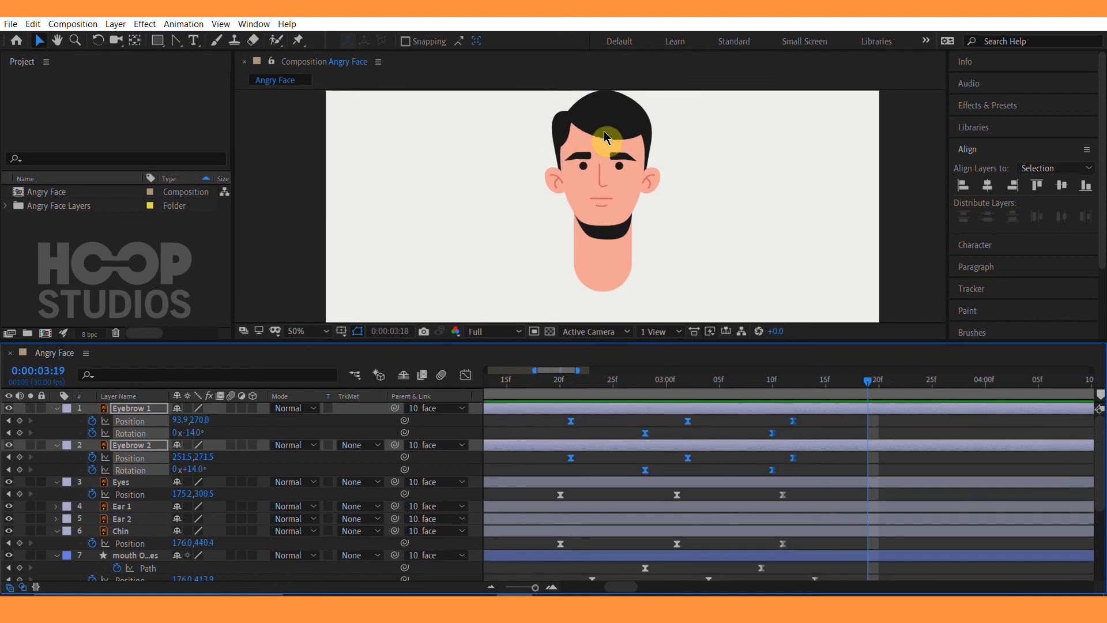
# Move the Hair layer's second-movement Scale keyframes one frame earlier, starting at 0:00:02:22, and preview from 0:00:02:19.
pyautogui.click(604, 134)
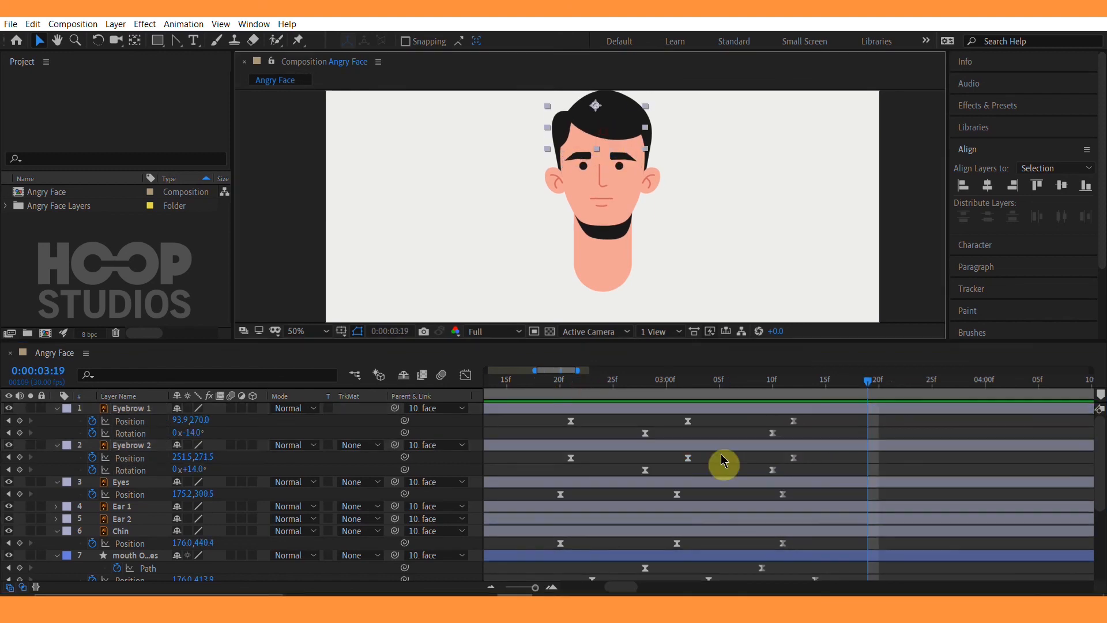
pyautogui.scroll(-5, 760, 526)
pyautogui.moveTo(832, 508); pyautogui.dragTo(563, 512)
pyautogui.click(548, 383)
pyautogui.press('space')
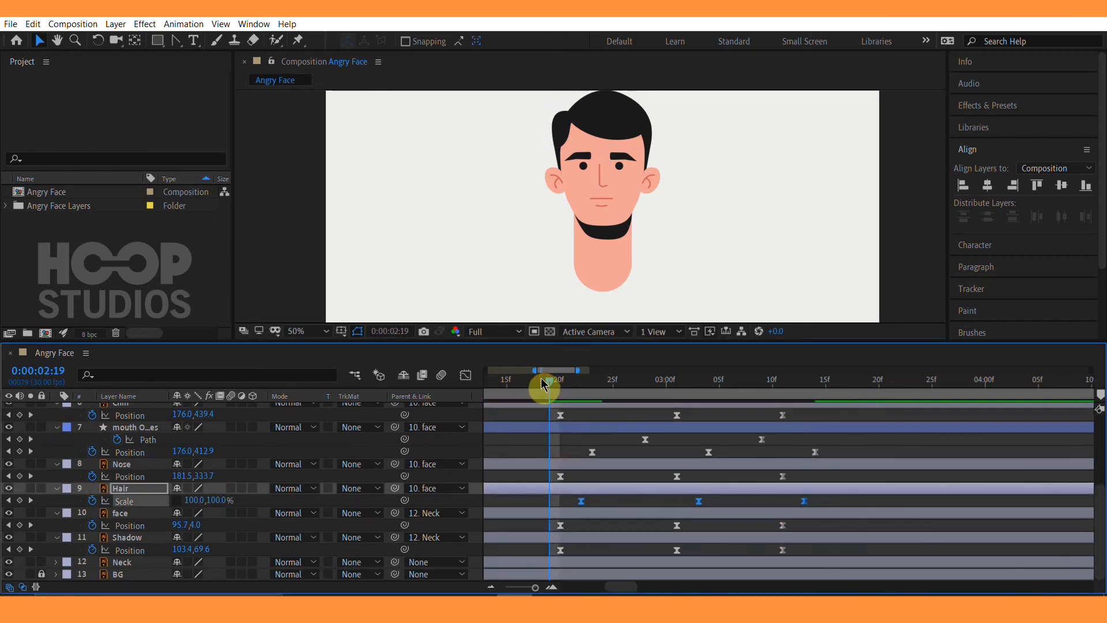